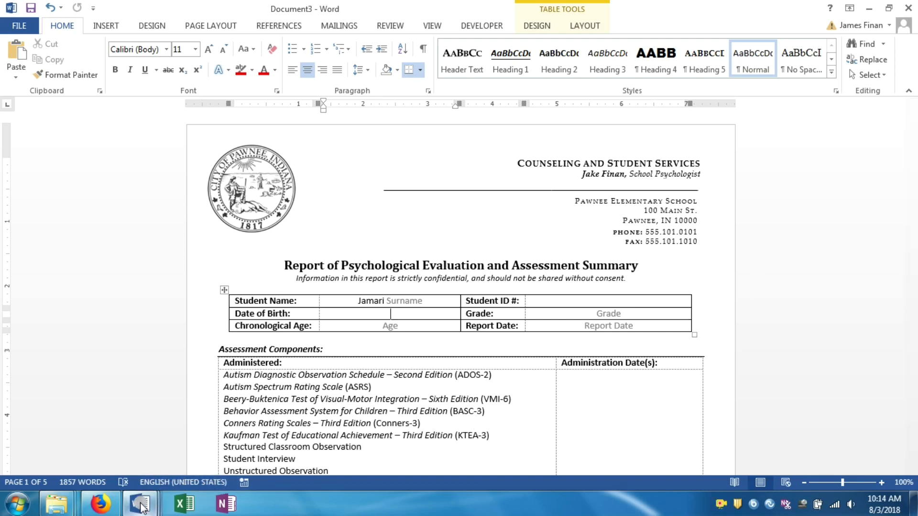
Switch to the blank Document6 and set its page margins to Narrow
mouse_move(139, 503)
left_click(375, 427)
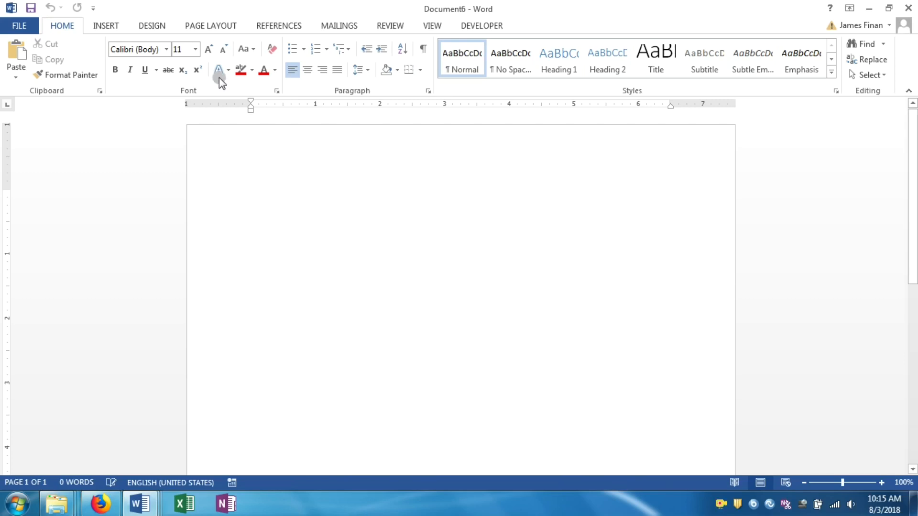
left_click(215, 30)
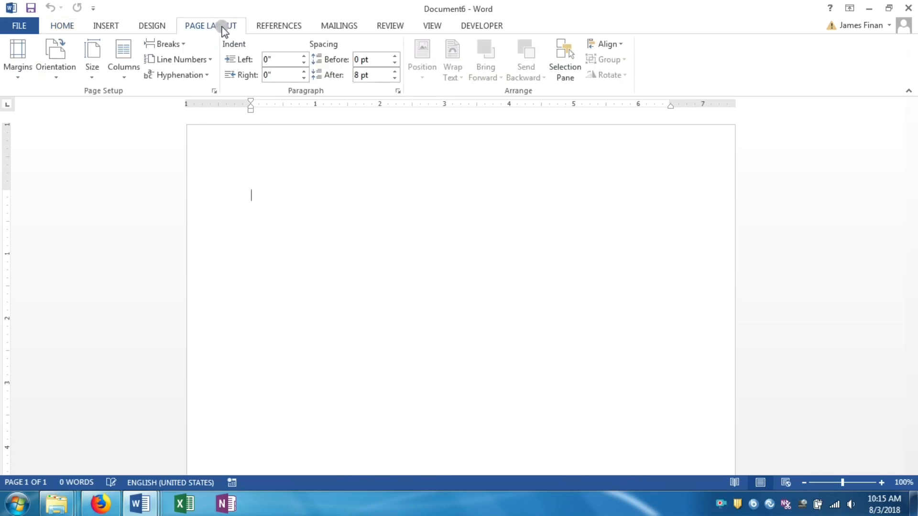
left_click(8, 62)
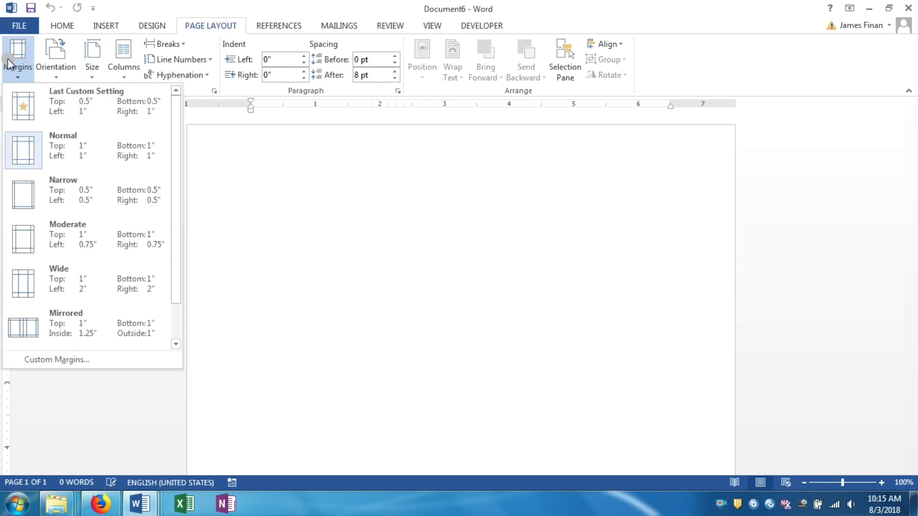
left_click(76, 195)
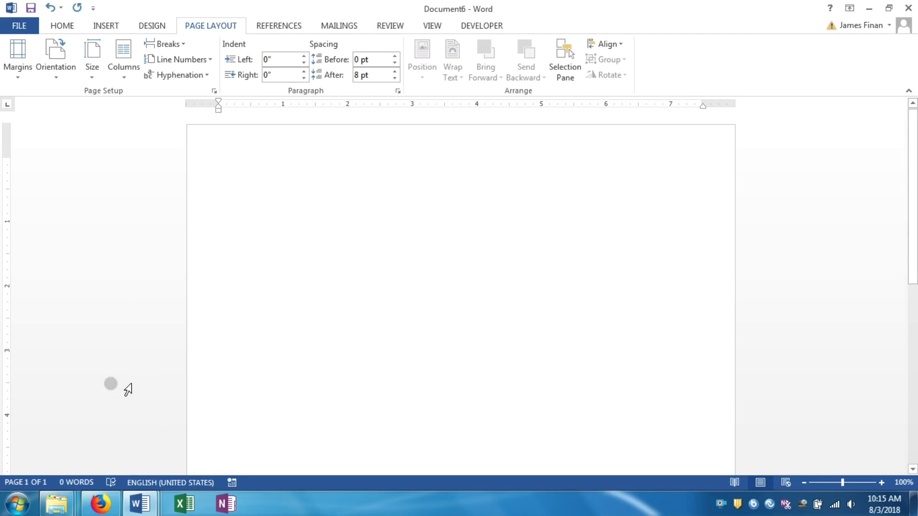
Copy the letterhead with the city seal from Sample Old Report and paste it into the blank Document6
mouse_move(140, 501)
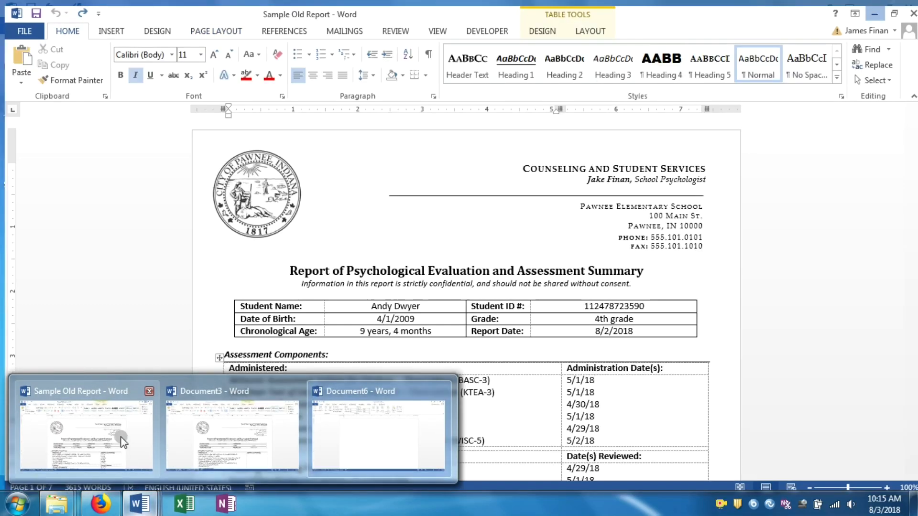
left_click(123, 442)
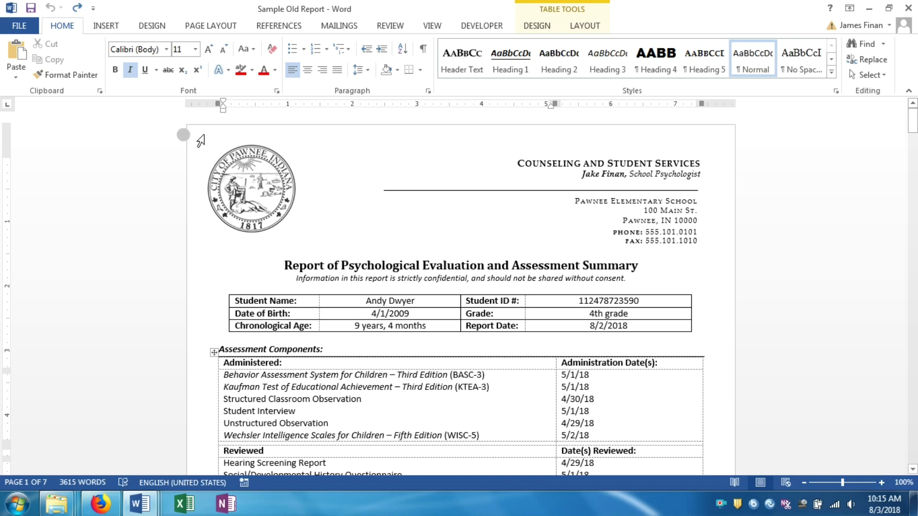
left_click_drag(182, 134, 335, 152)
left_click(514, 250)
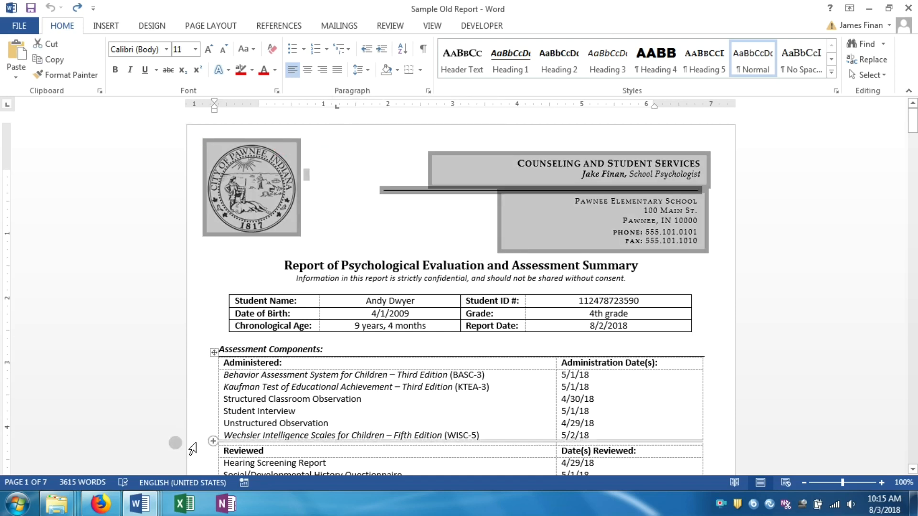
mouse_move(141, 503)
left_click(331, 436)
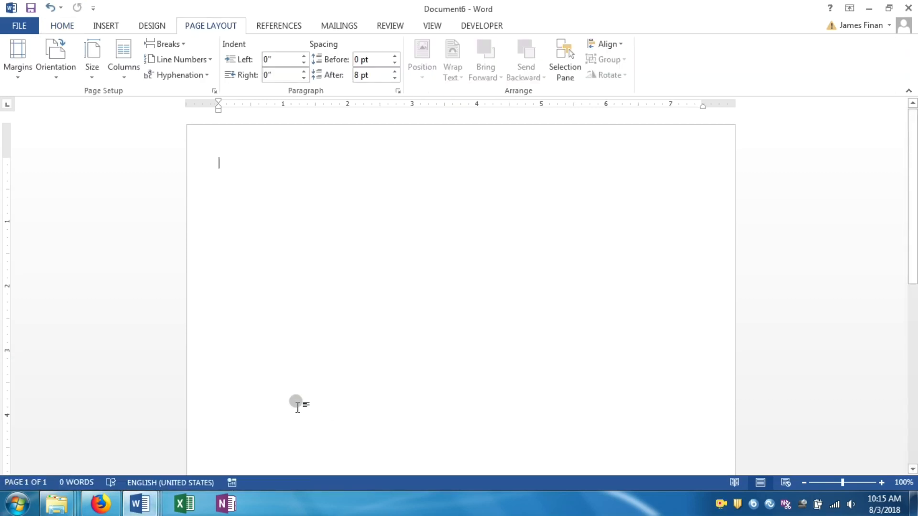
type("COUNSELING AND STUDENT SERVICES Jake Finan, School Psychologist PAWNEE ELEMENTARY SCHOOL 100 MAIN ST. PAWNEE, IN 10000 PHONE: 555.101.0101 FAX: 555.101.1010")
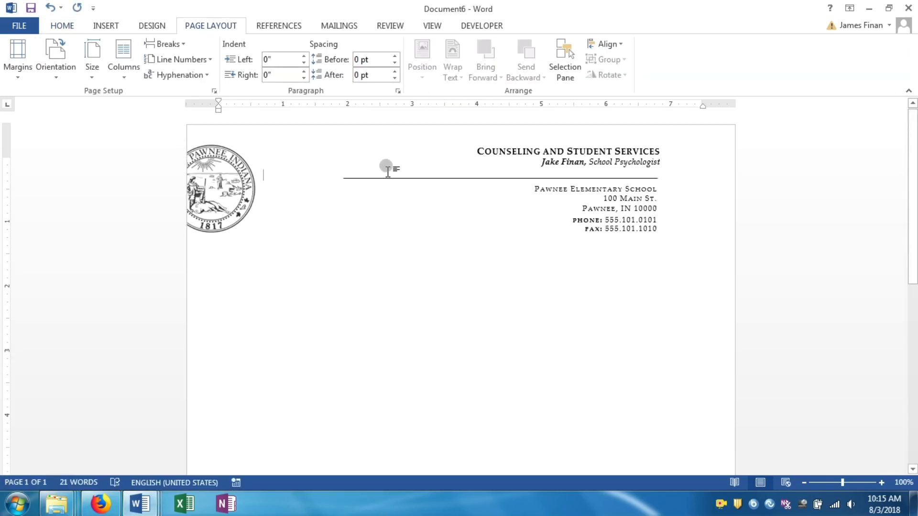
Select the pasted city seal together with the two letterhead text boxes
left_click(221, 171)
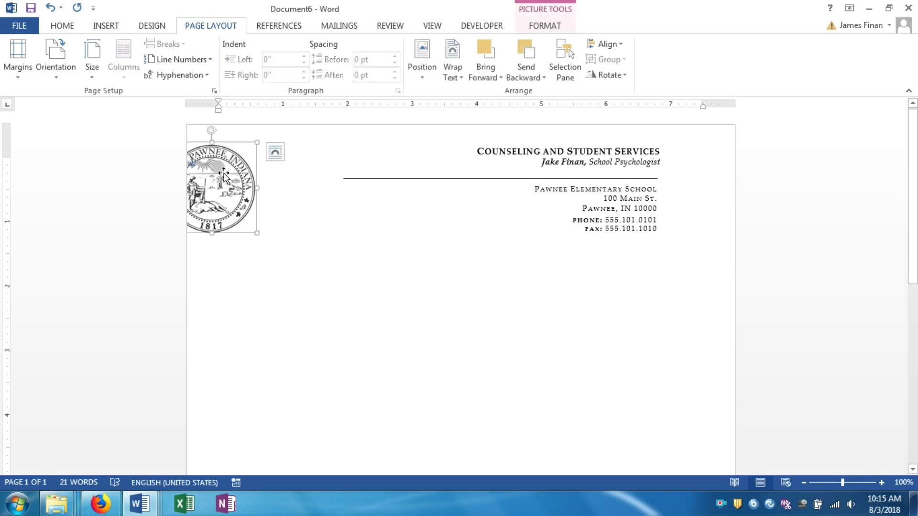
left_click(534, 154, "shift")
left_click(557, 206, "shift")
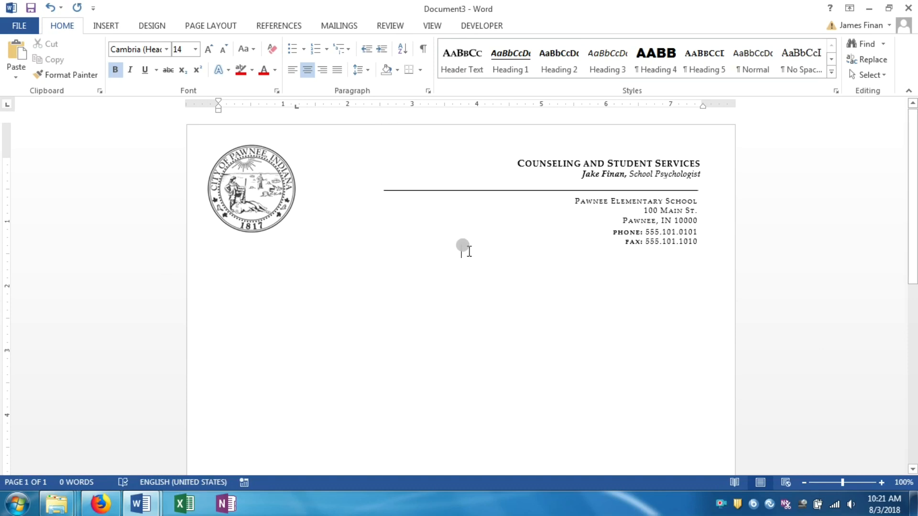
Set the document's paragraph spacing to not add space between paragraphs of the same style
left_click(366, 73)
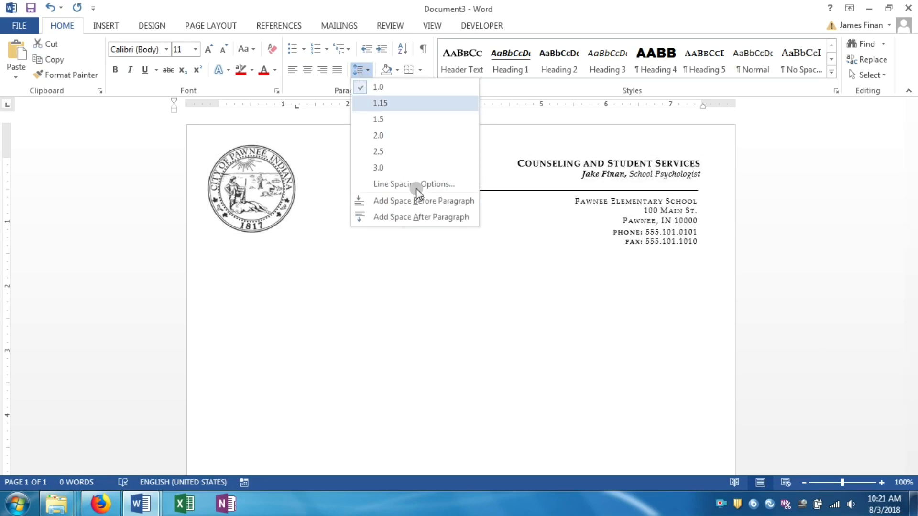
left_click(412, 184)
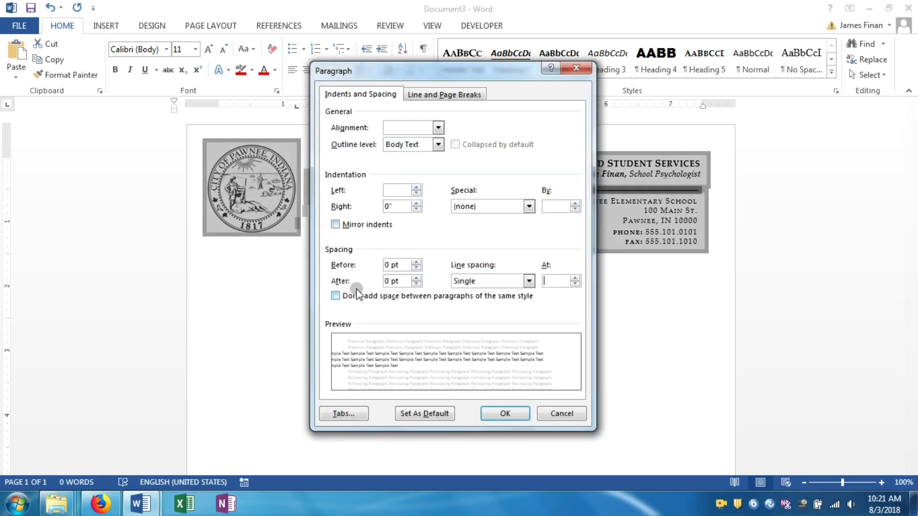
left_click(335, 296)
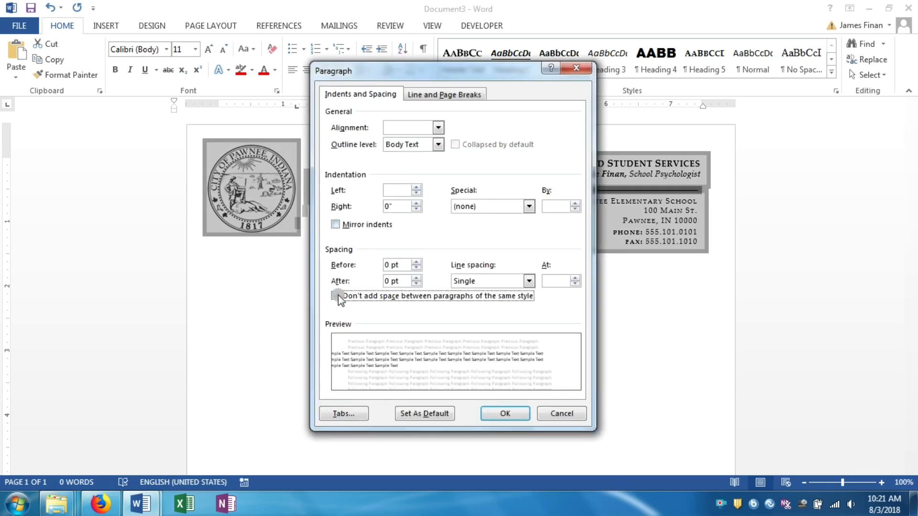
left_click(506, 414)
left_click(412, 282)
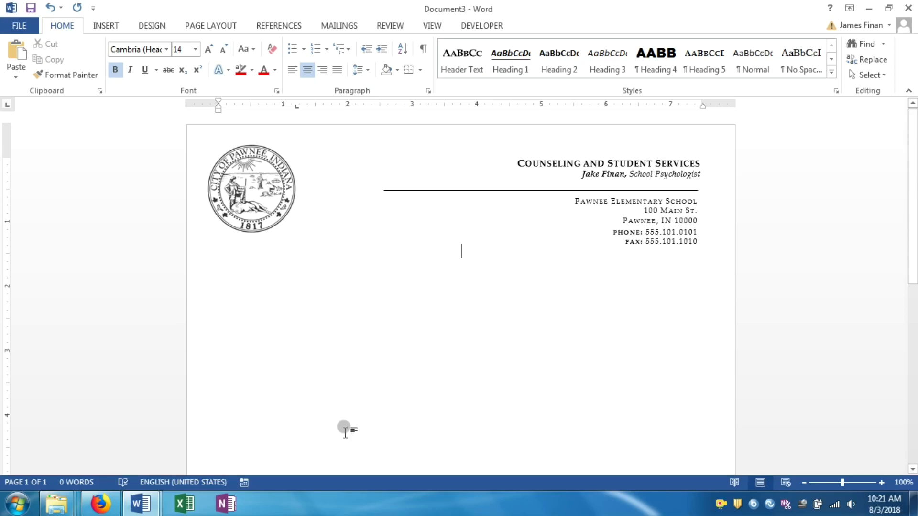
Copy the report title and confidentiality line from Sample Old Report into Document3 below the letterhead, with a blank line above the title
mouse_move(143, 489)
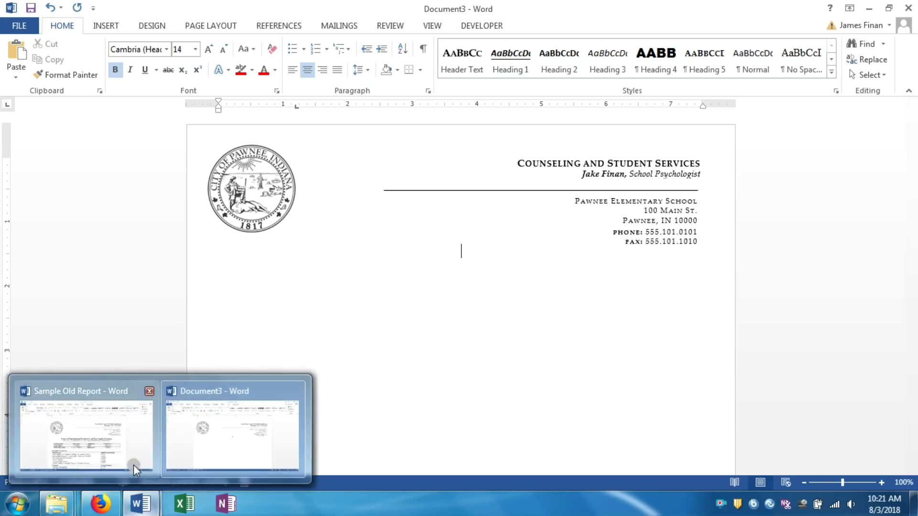
left_click(131, 451)
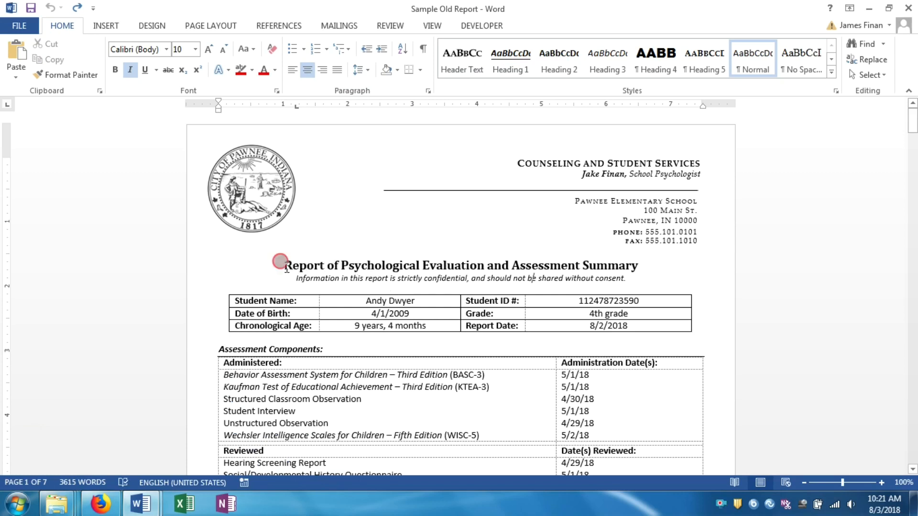
left_click_drag(285, 267, 628, 284)
key("ctrl+c")
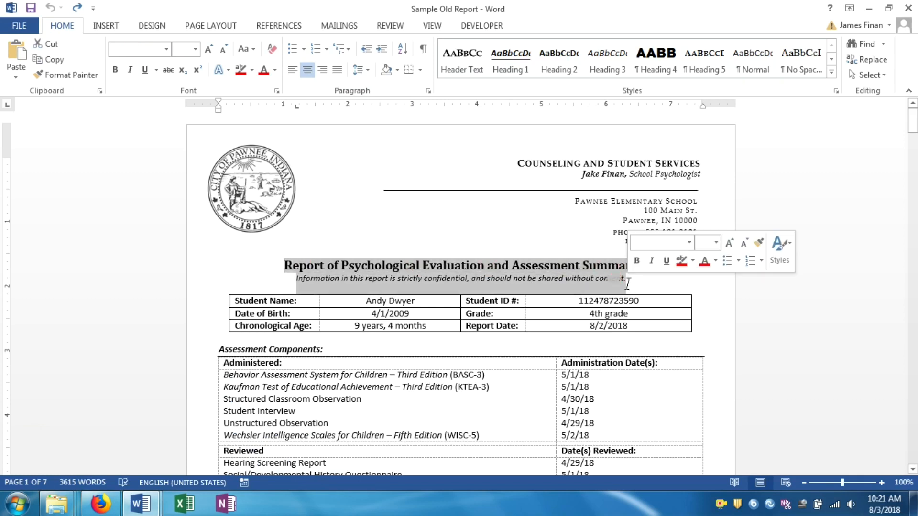
mouse_move(140, 503)
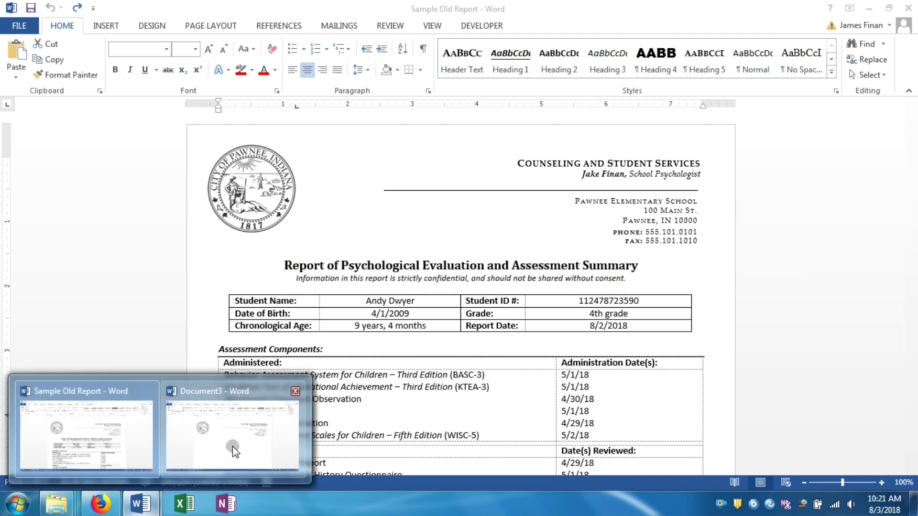
left_click(233, 447)
key("ctrl+v")
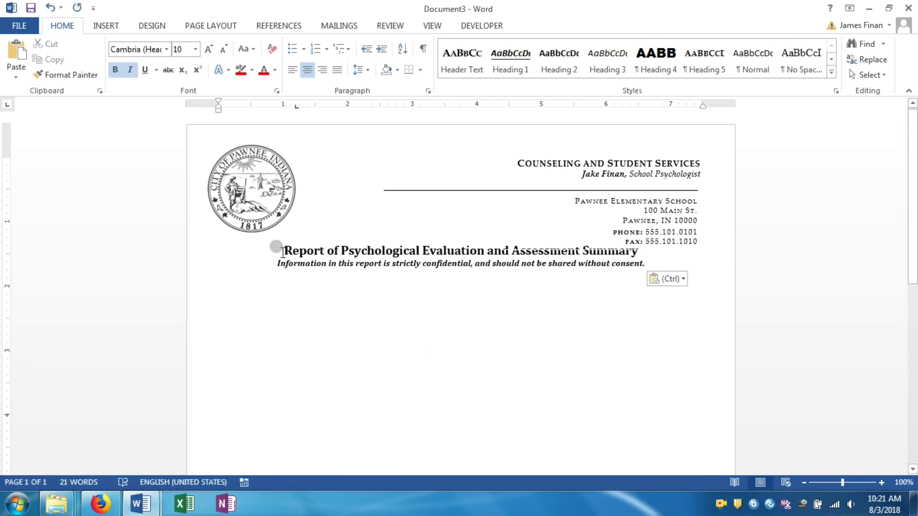
left_click(283, 250)
key("Return")
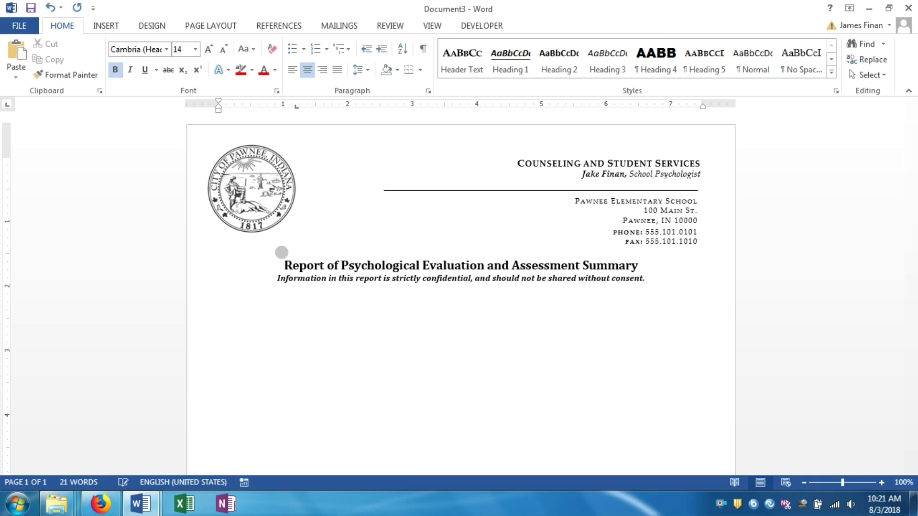
Remove the bold from the confidentiality line under the title and change its font to Calibri (Body)
left_click_drag(276, 271, 647, 267)
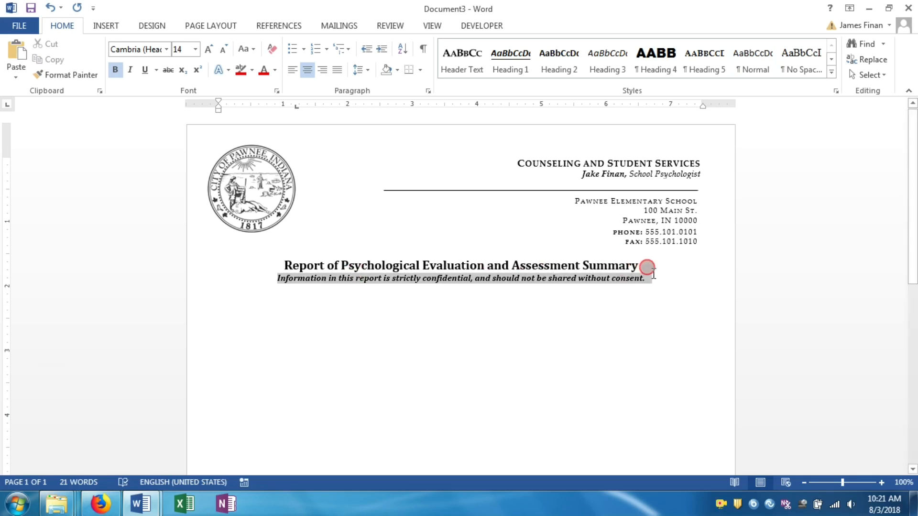
left_click(116, 70)
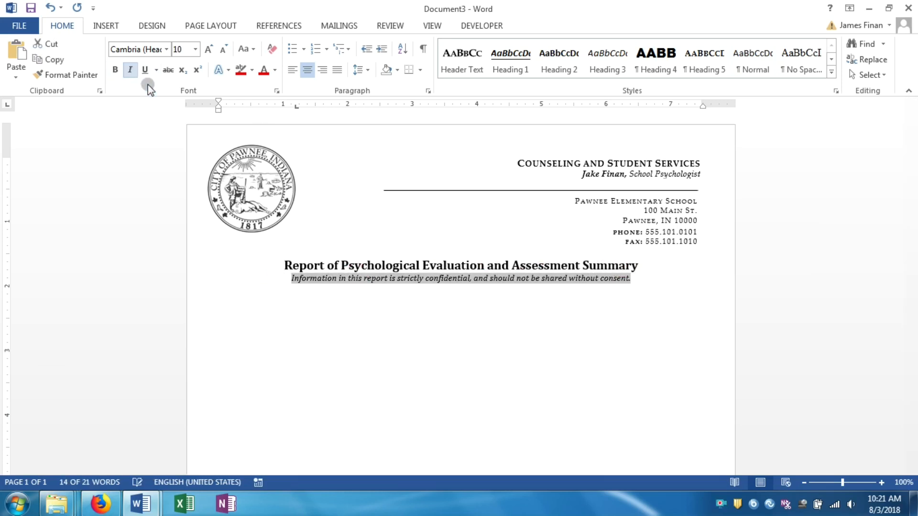
left_click(658, 281)
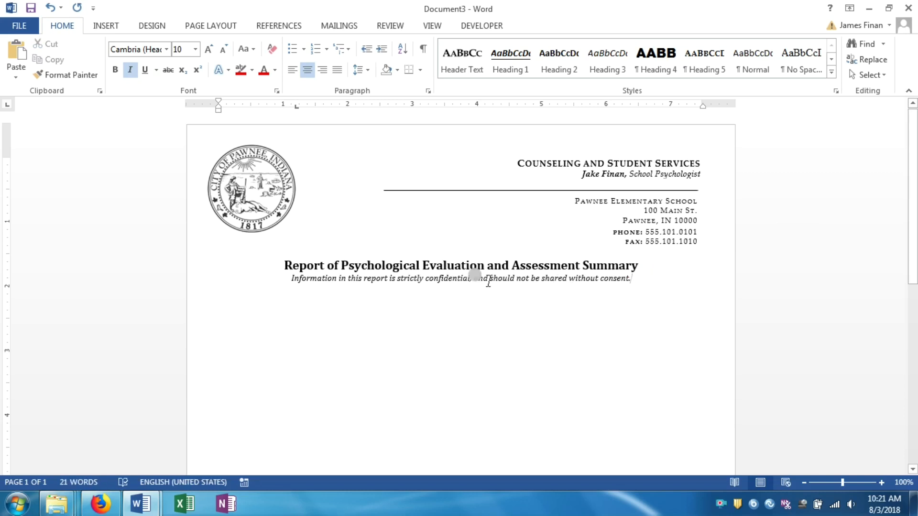
left_click_drag(278, 270, 631, 280)
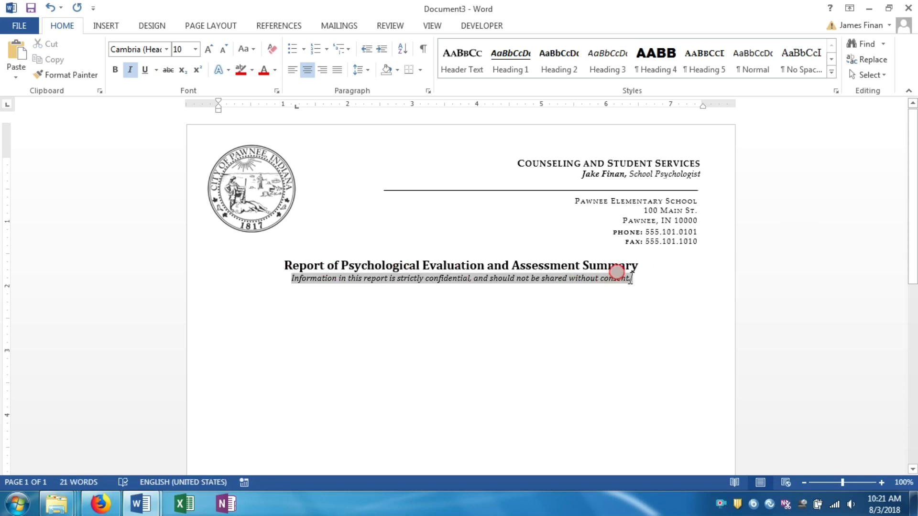
left_click(169, 53)
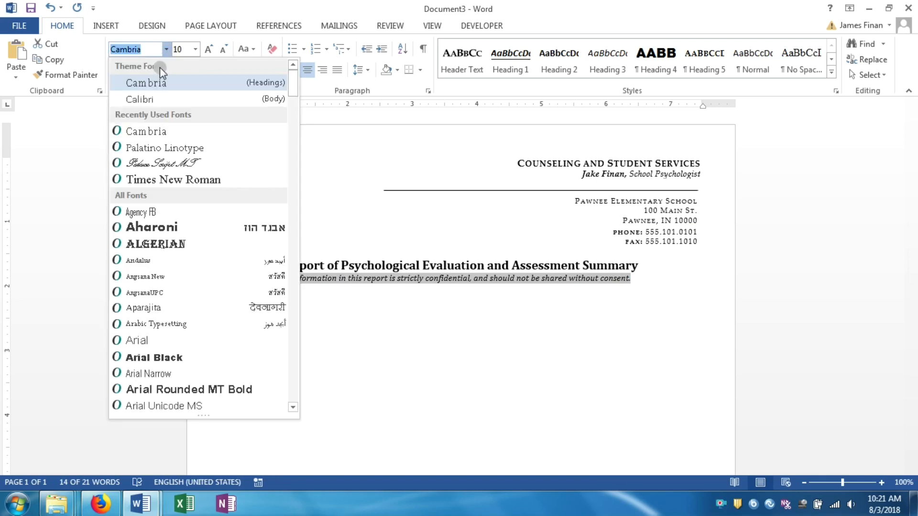
left_click(151, 95)
left_click(509, 321)
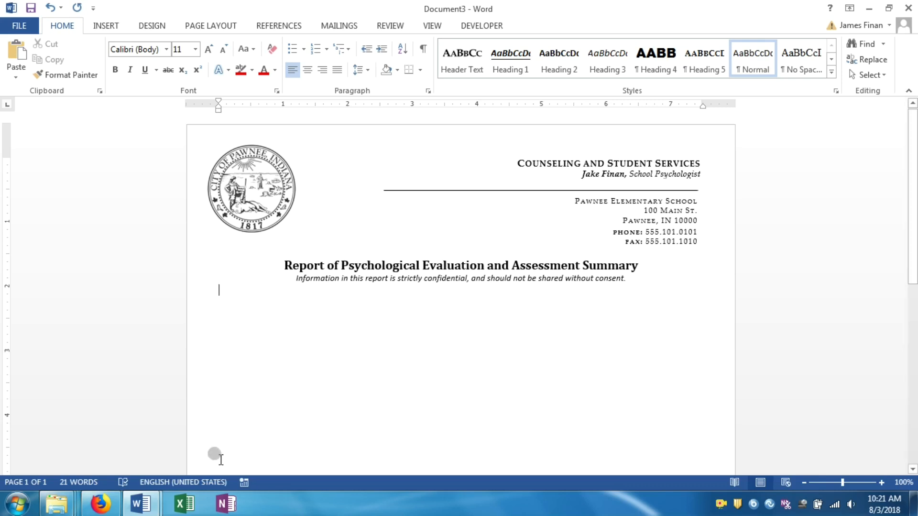
Copy the student information table from Sample Old Report and paste it below the confidentiality line in Document3
left_click(140, 504)
left_click(65, 443)
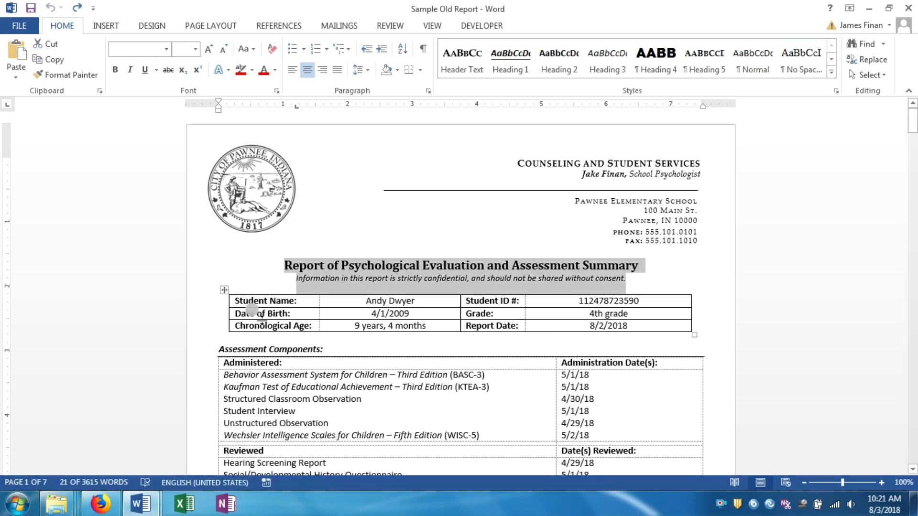
left_click(223, 289)
key("ctrl+c")
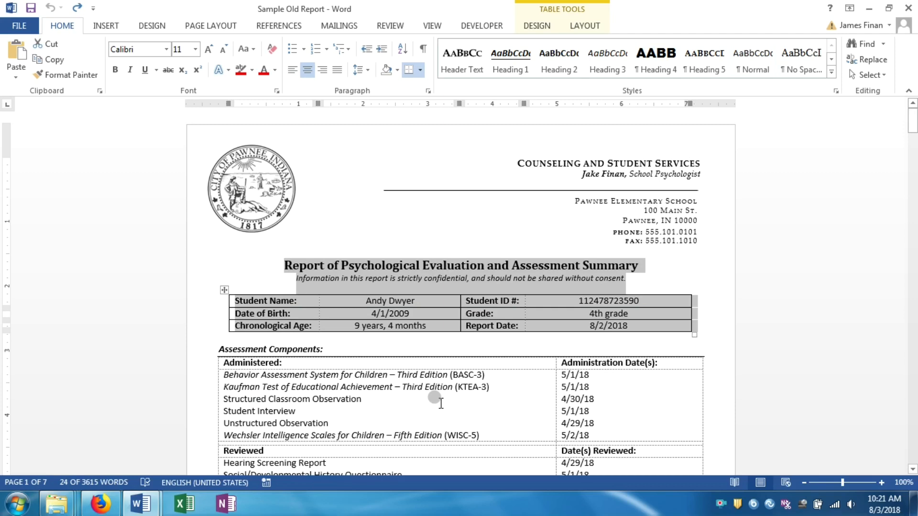
left_click(140, 503)
left_click(229, 450)
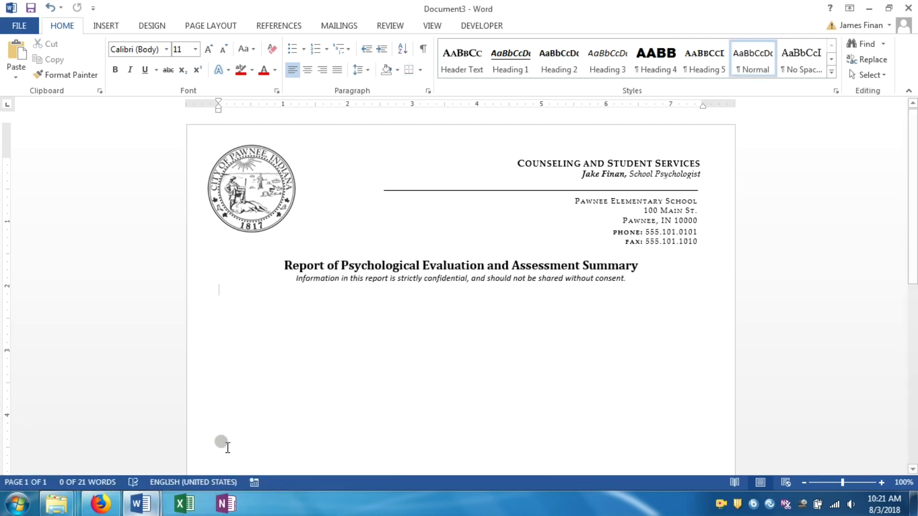
key("ctrl+v")
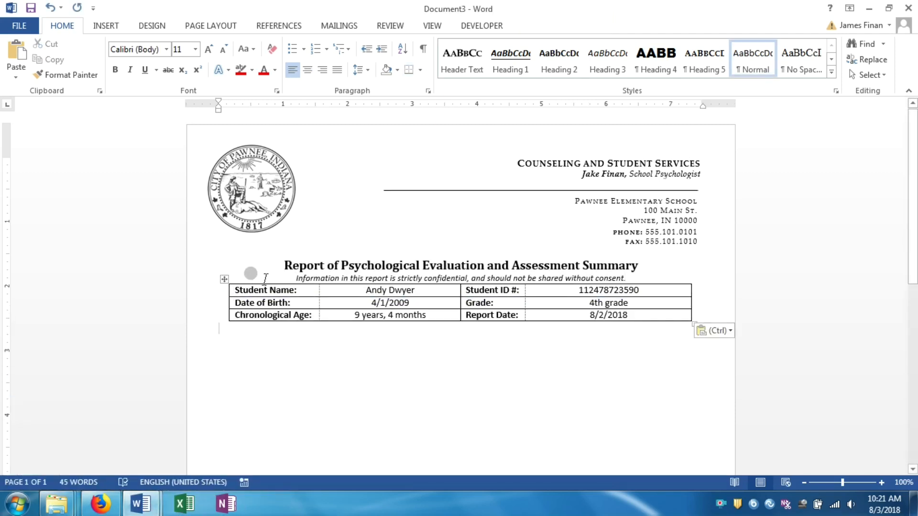
Add space after the confidentiality line paragraph to separate it from the student information table
left_click(636, 278)
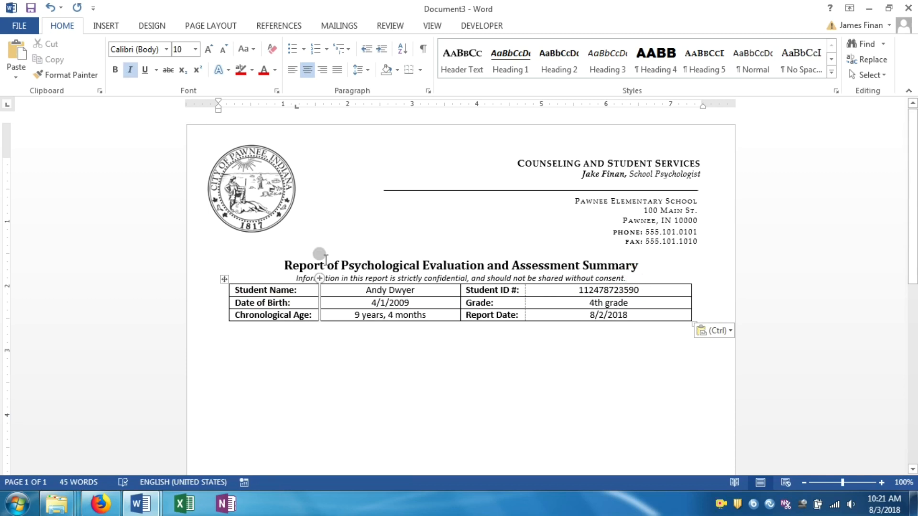
left_click(359, 71)
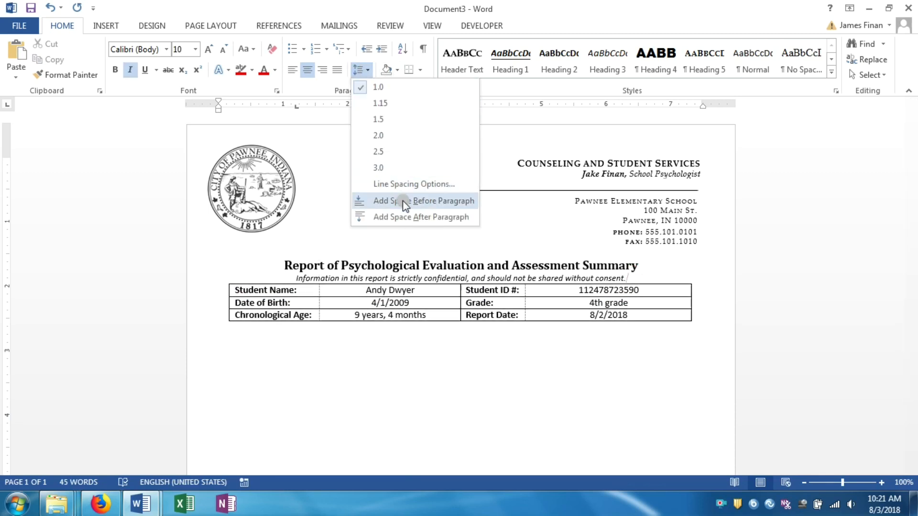
left_click(407, 217)
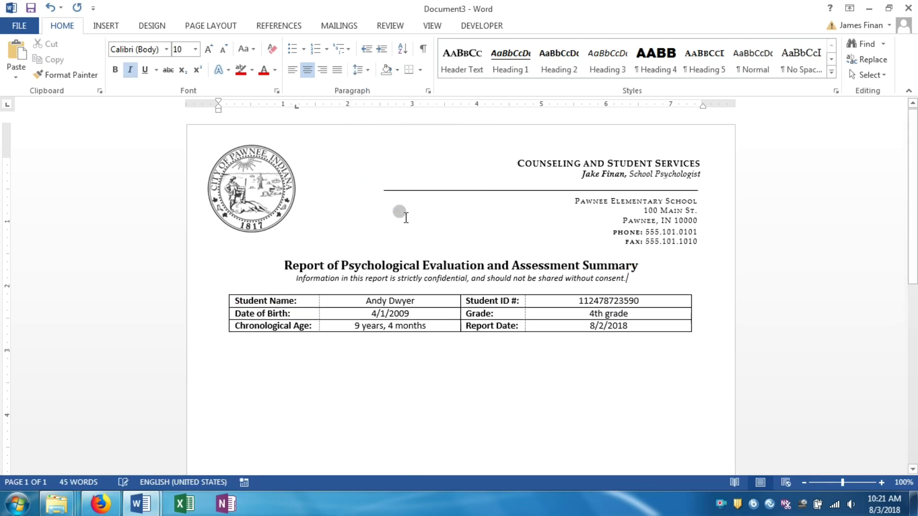
left_click(436, 345)
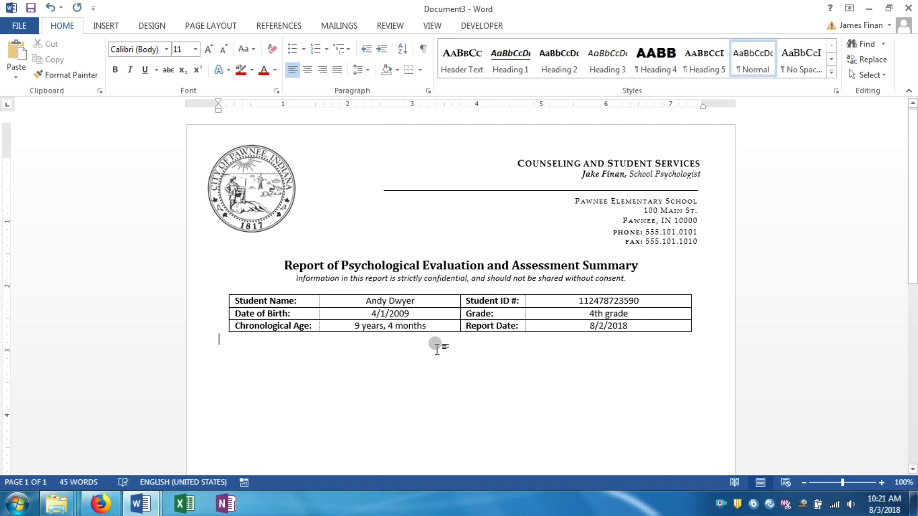
left_click(141, 504)
left_click(108, 450)
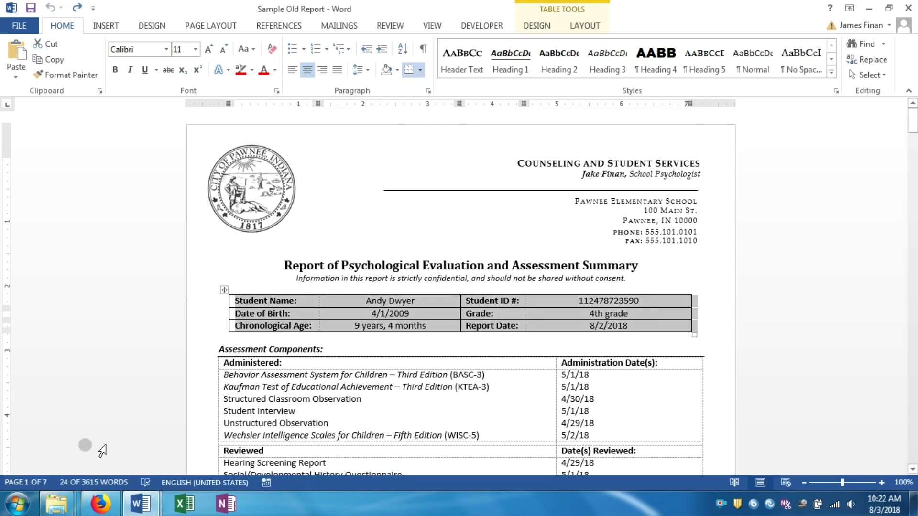
left_click(140, 503)
left_click(225, 452)
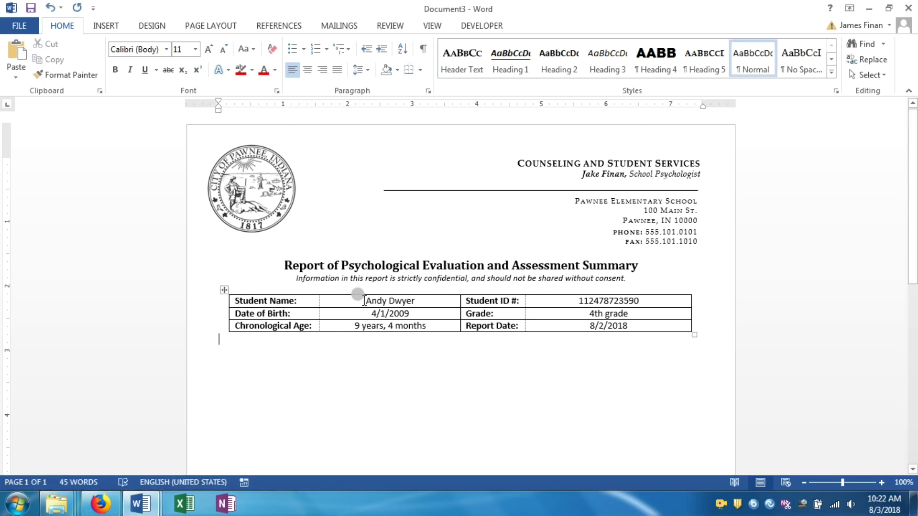
Clear the student's details from both value columns of the student information table, keeping the field labels
left_click_drag(365, 300, 417, 326)
key("Delete")
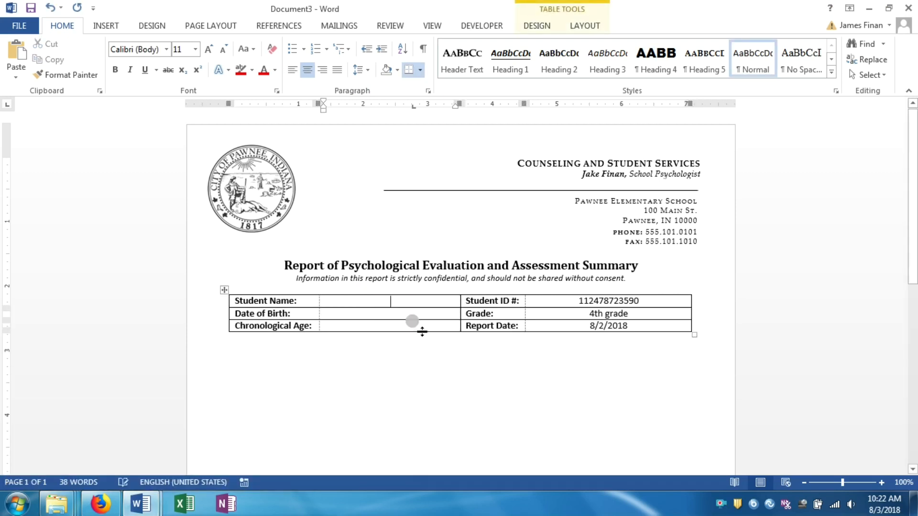
left_click_drag(580, 300, 637, 324)
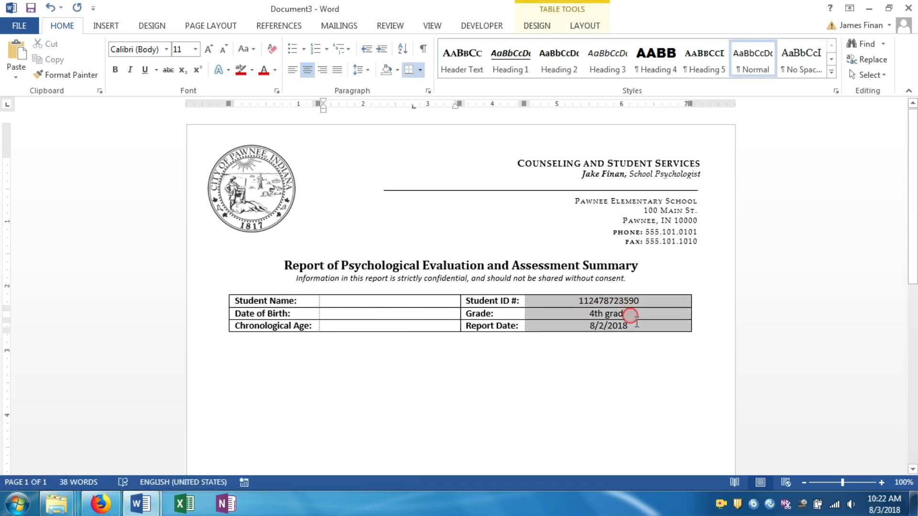
key("Delete")
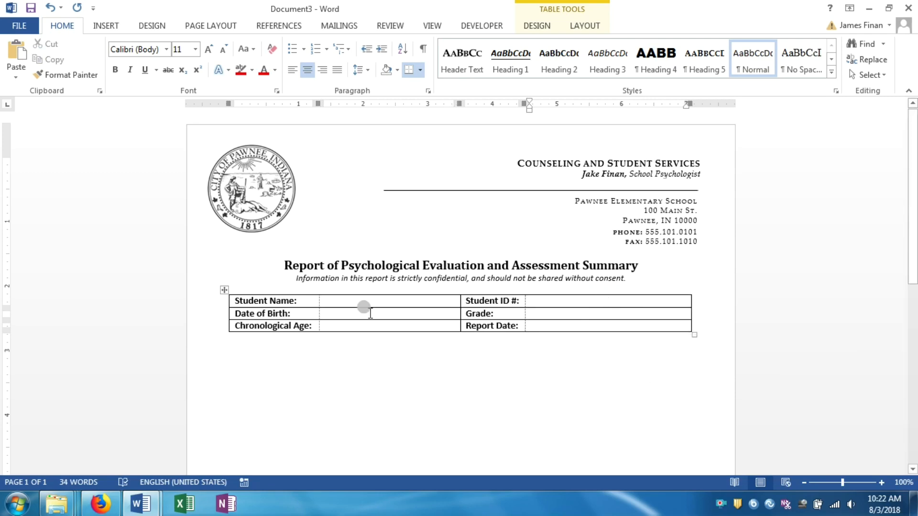
Copy the Assessment Components heading and its table from Sample Old Report and paste them below the student information table in Document3
left_click(351, 360)
mouse_move(140, 503)
left_click(115, 447)
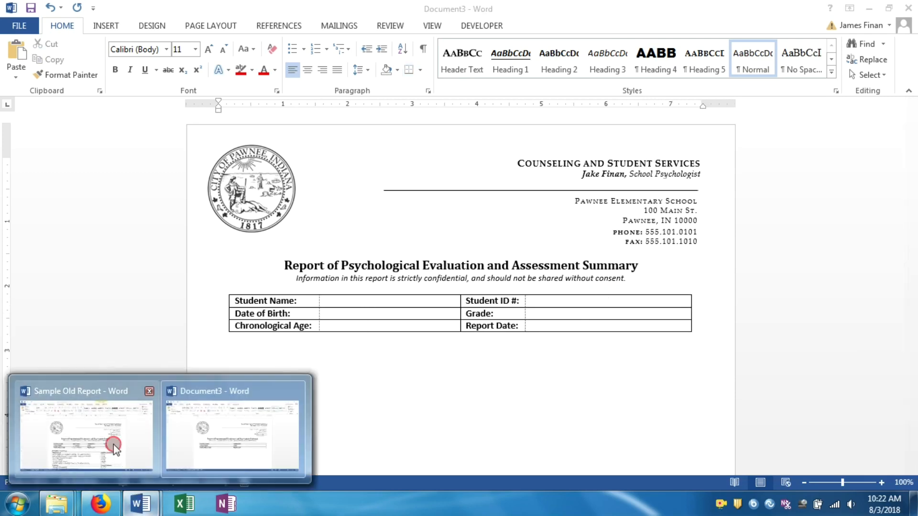
scroll(213, 334, "down", 5)
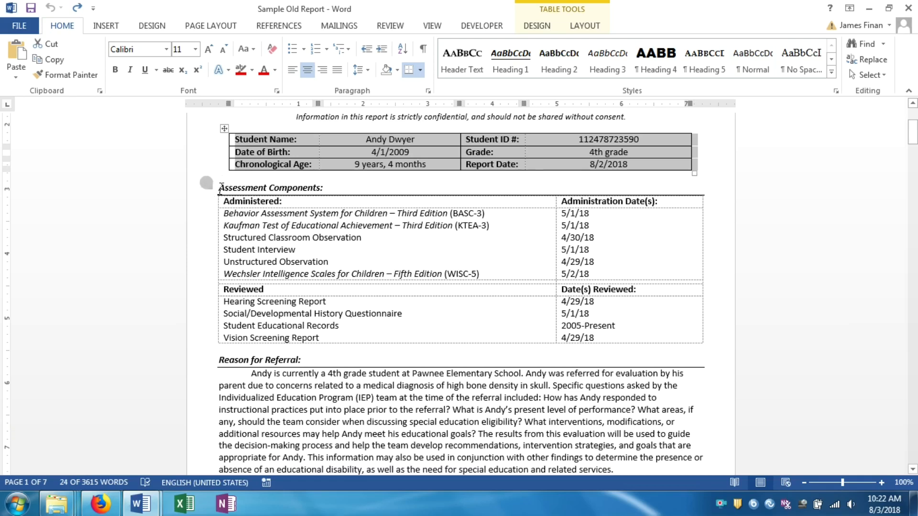
left_click_drag(221, 188, 680, 318)
key("ctrl+c")
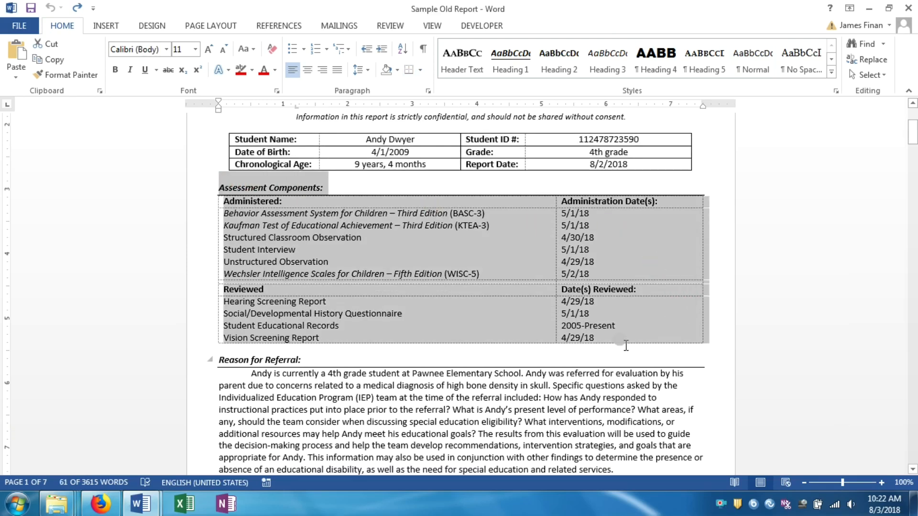
left_click(140, 503)
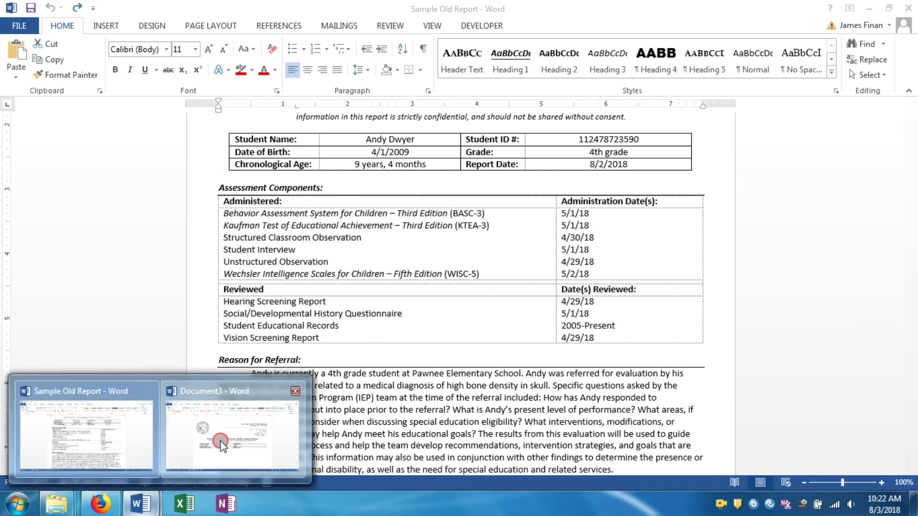
left_click(239, 430)
key("ctrl+v")
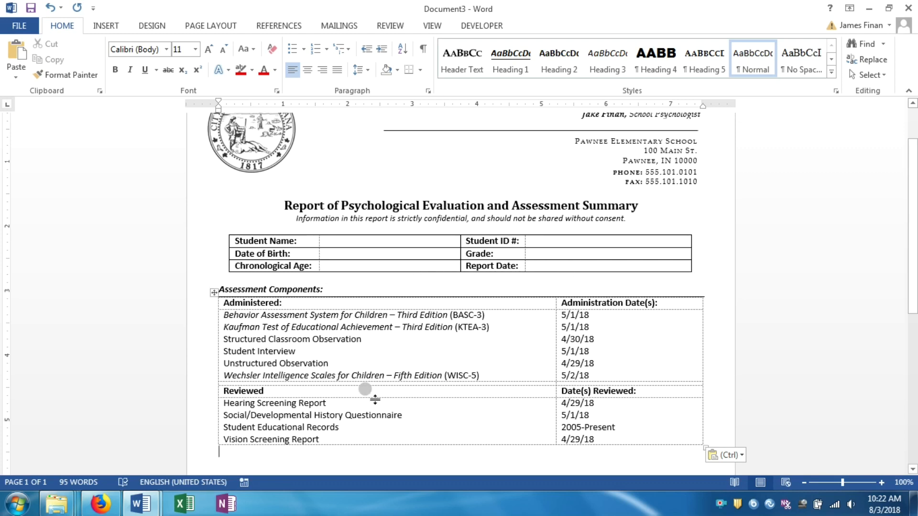
Delete the old dates under Administration Date(s) and Date(s) Reviewed in the Assessment Components table
left_click_drag(560, 311, 606, 378)
key("Delete")
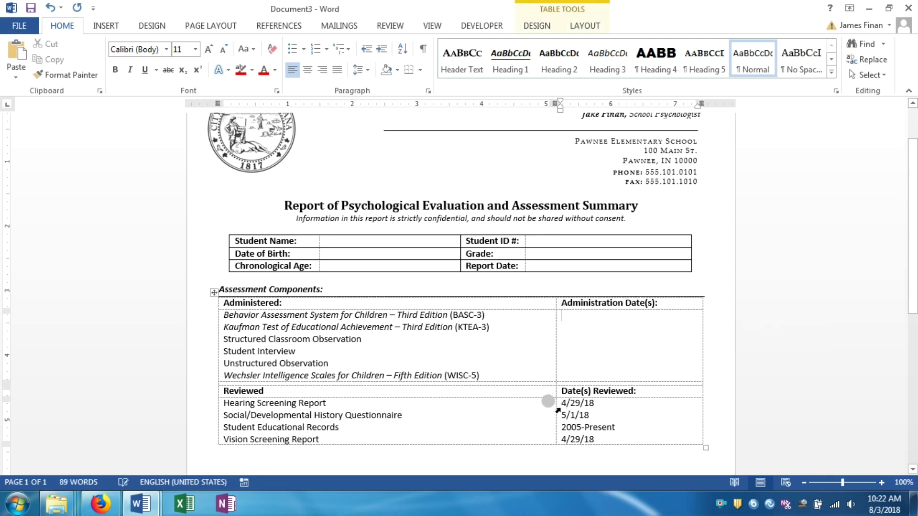
left_click_drag(556, 408, 617, 440)
key("Delete")
left_click(683, 427)
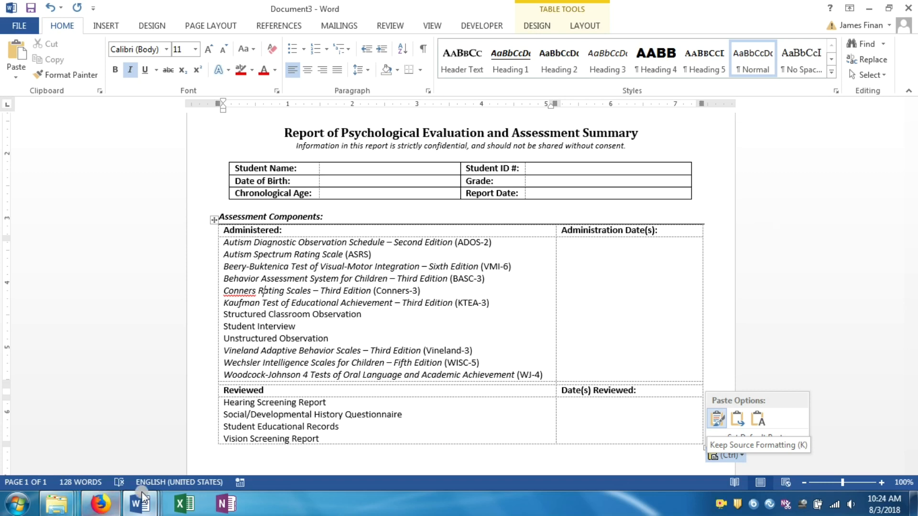
Copy the "Reason for Referral:" heading from Sample Old Report and paste it below the Assessment Components table in Document3
mouse_move(140, 503)
left_click(109, 449)
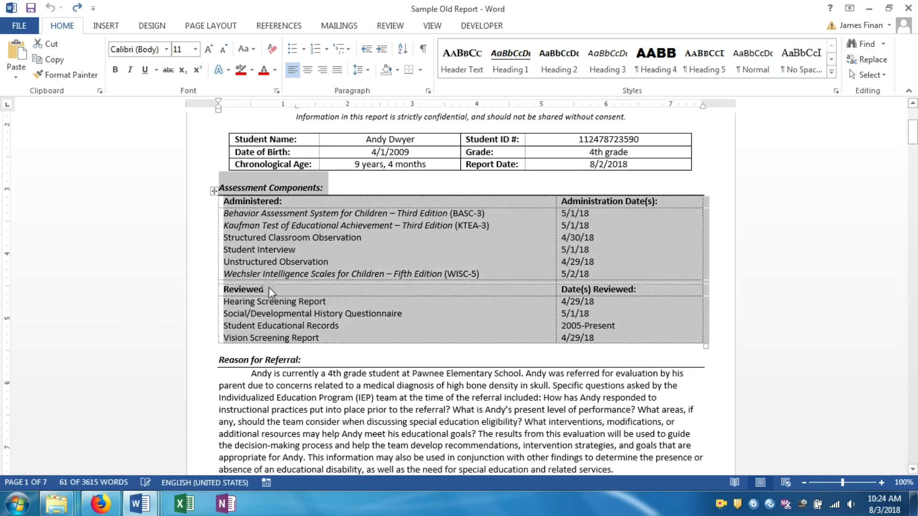
scroll(269, 288, "down", 5)
left_click(225, 193)
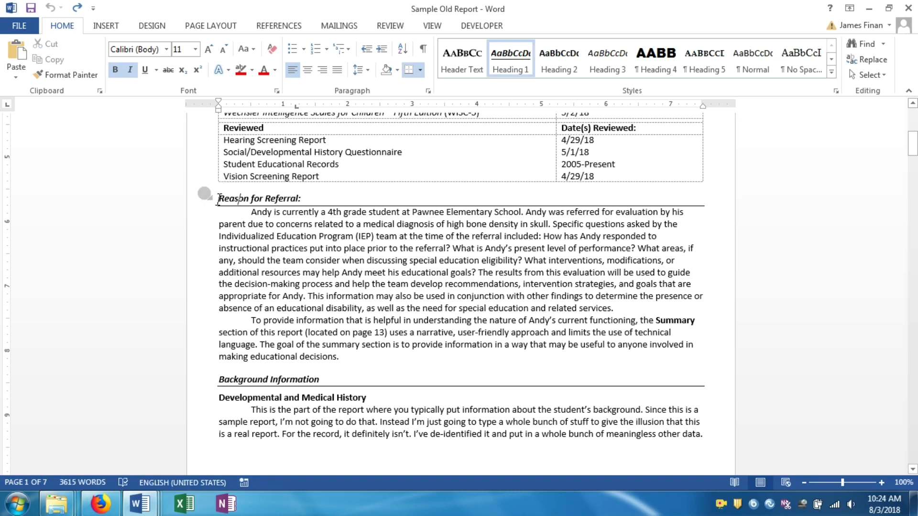
left_click_drag(213, 193, 308, 185)
key("ctrl+c")
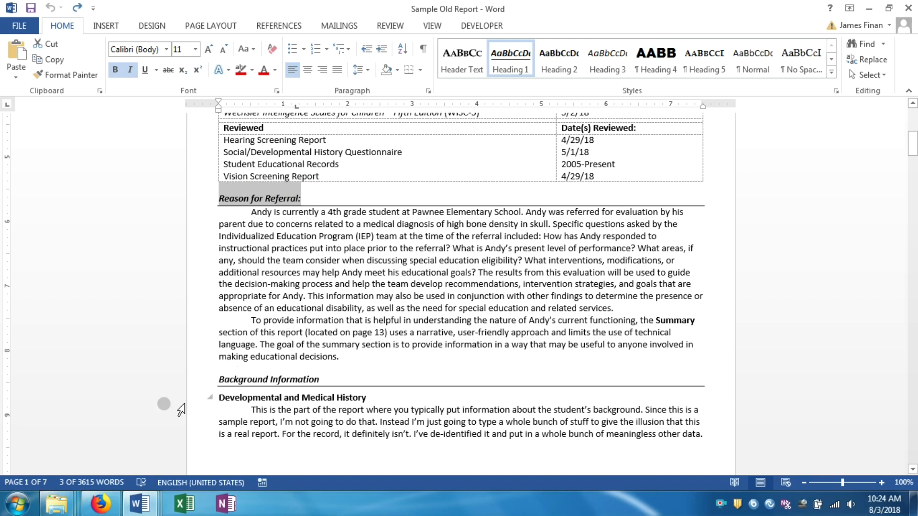
mouse_move(143, 503)
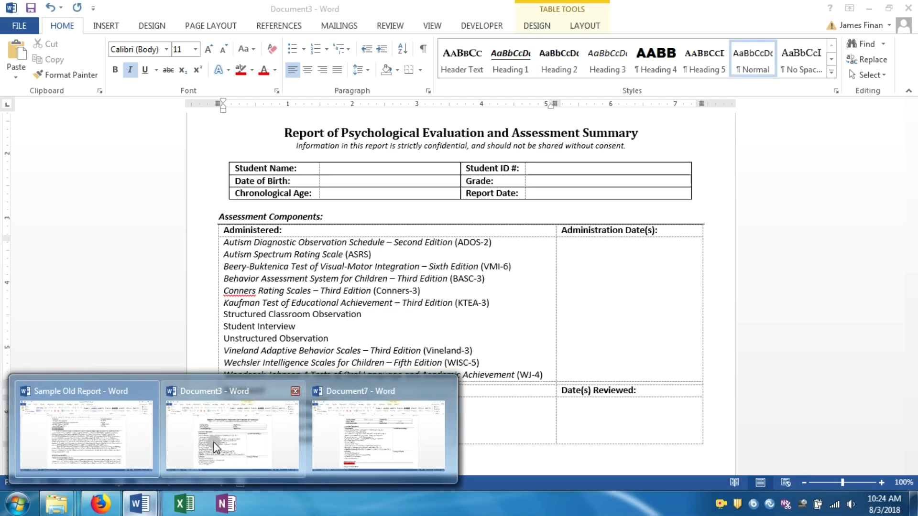
left_click(202, 448)
left_click(261, 289)
scroll(262, 282, "down", 5)
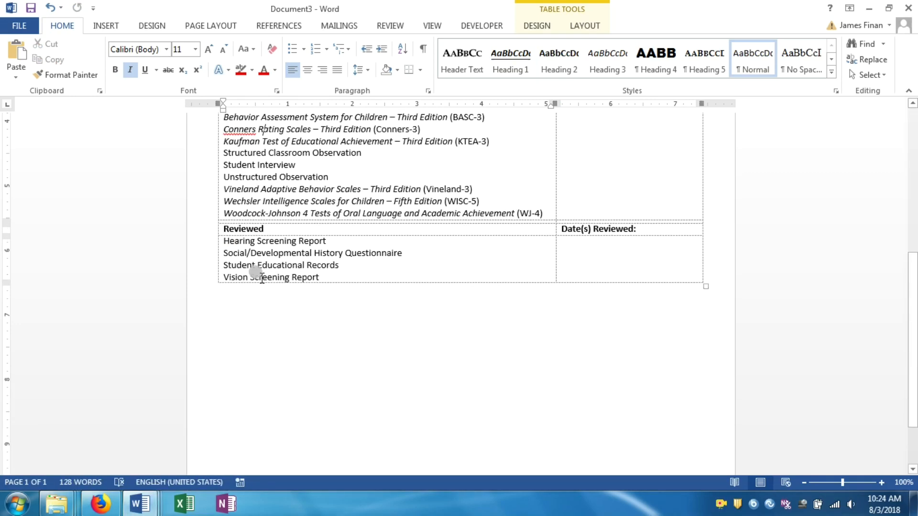
left_click(239, 294)
key("ctrl+v")
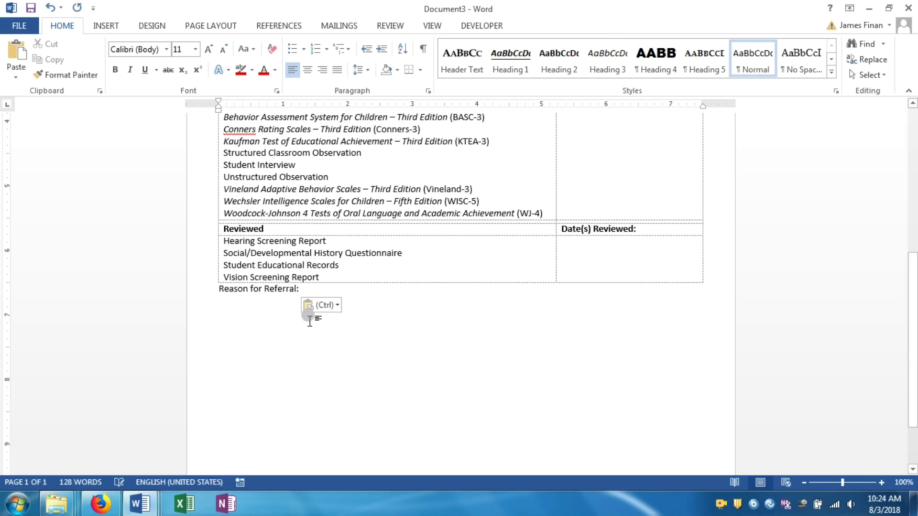
left_click(317, 305)
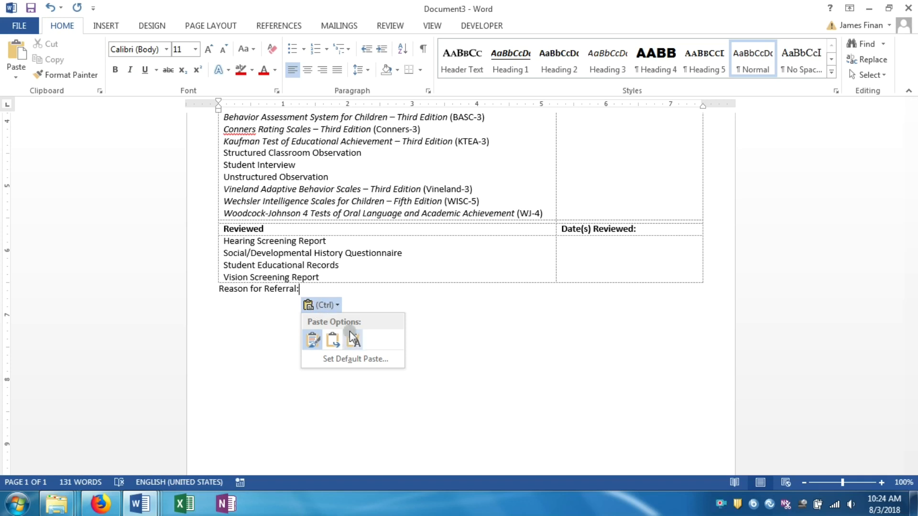
Add space before the "Reason for Referral:" paragraph to separate it from the table above, without using a blank line
left_click(244, 305)
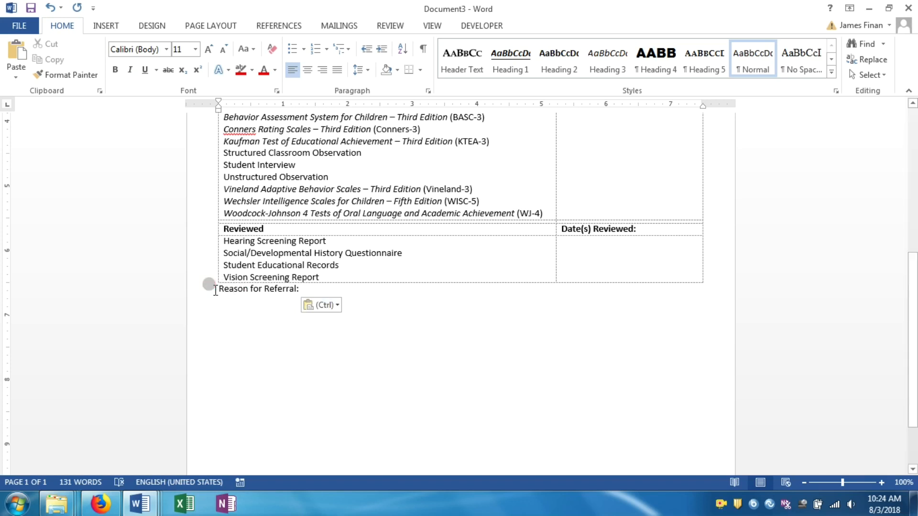
key("Return")
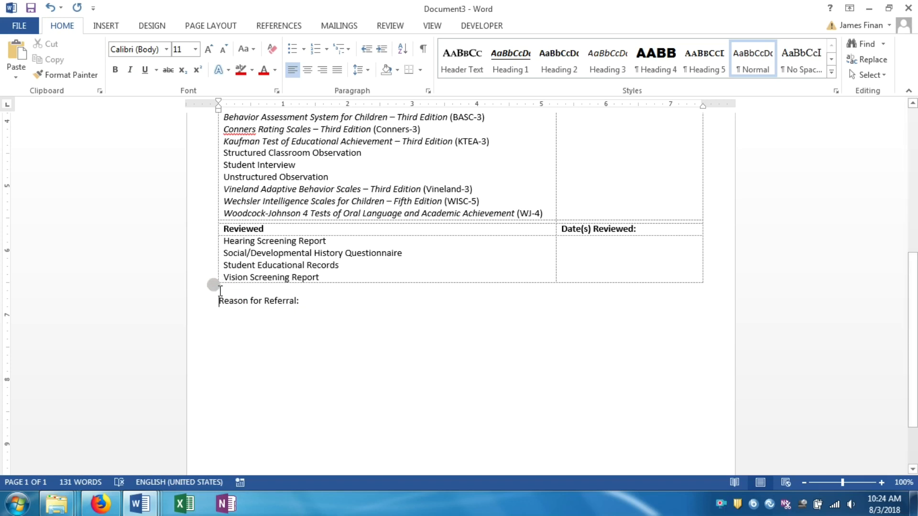
key("BackSpace")
left_click(365, 75)
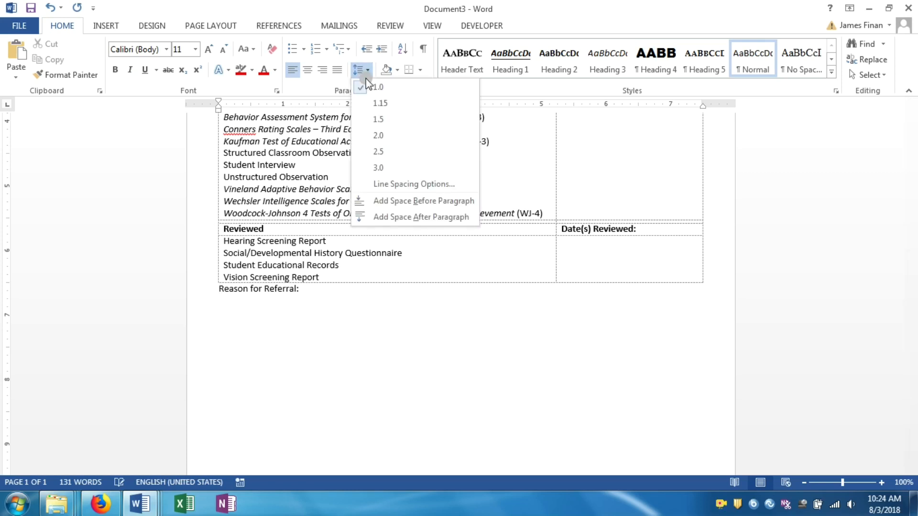
left_click(410, 207)
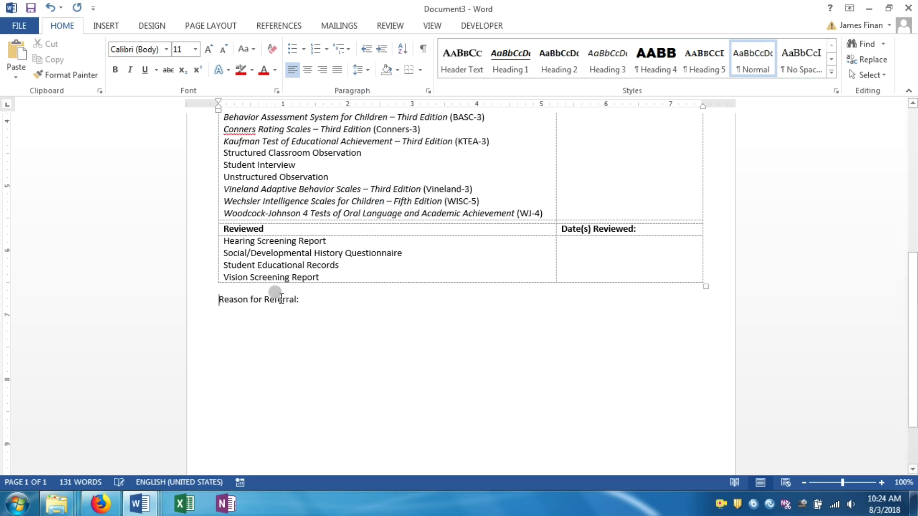
Apply the Heading 1 style to the "Reason for Referral:" line
left_click_drag(245, 297, 305, 296)
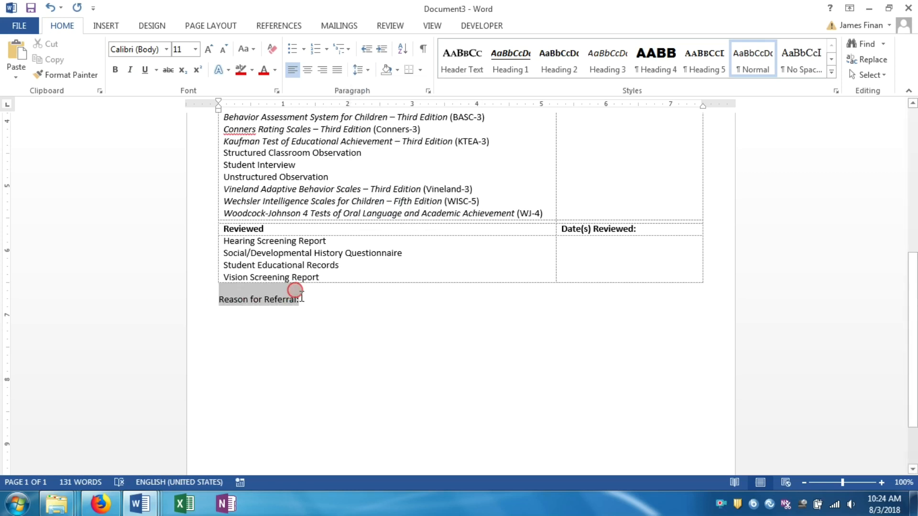
left_click(116, 70)
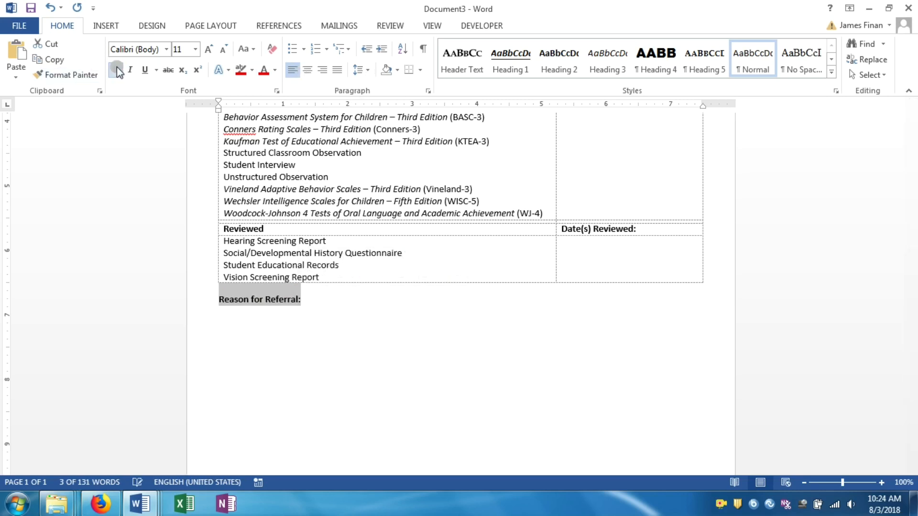
left_click(515, 58)
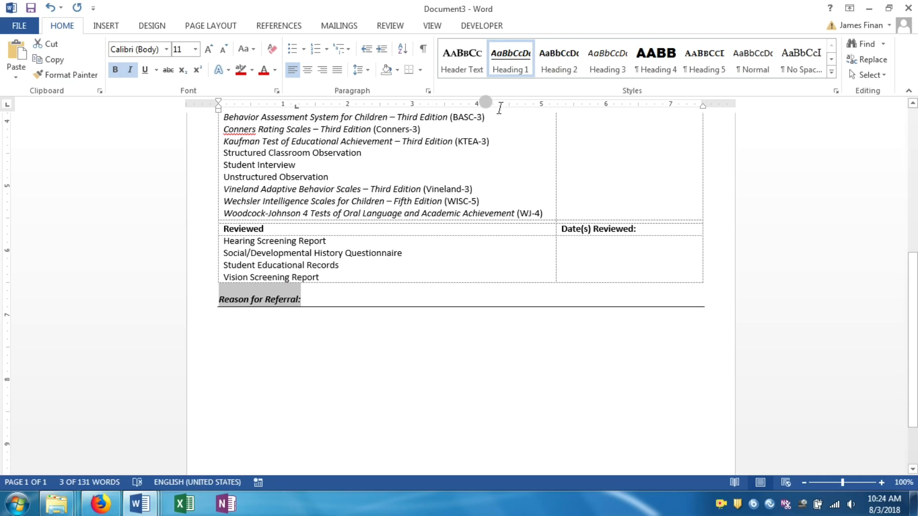
left_click(307, 307)
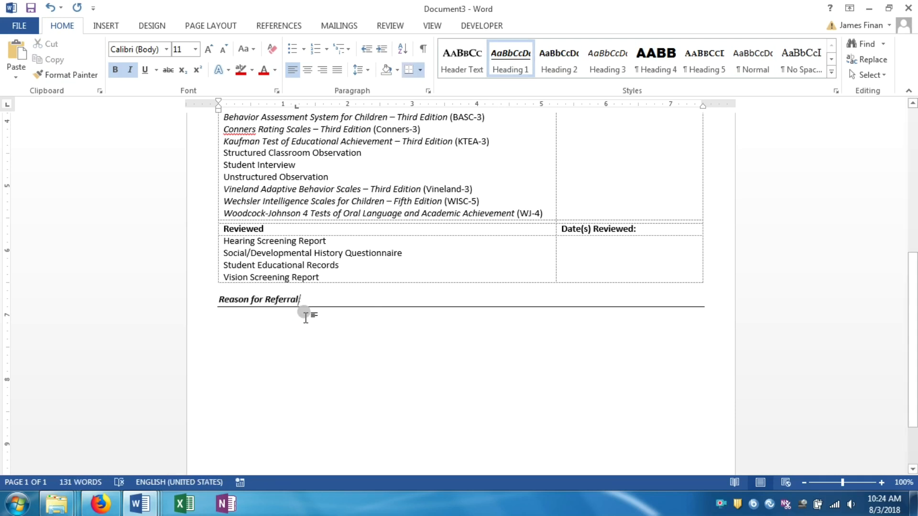
left_click(311, 303)
Add the placeholder text "Insert info here..." under the Reason for Referral heading and highlight it in red
key("Return")
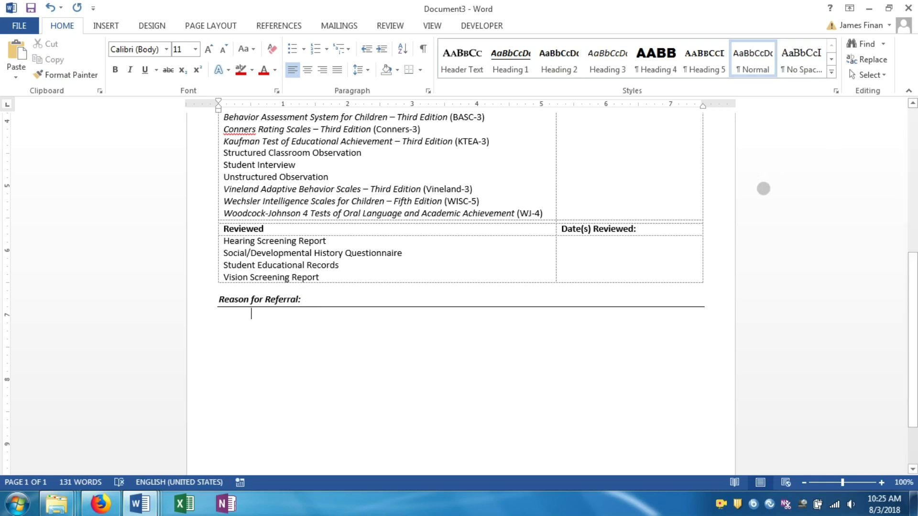
type("Insert info here...")
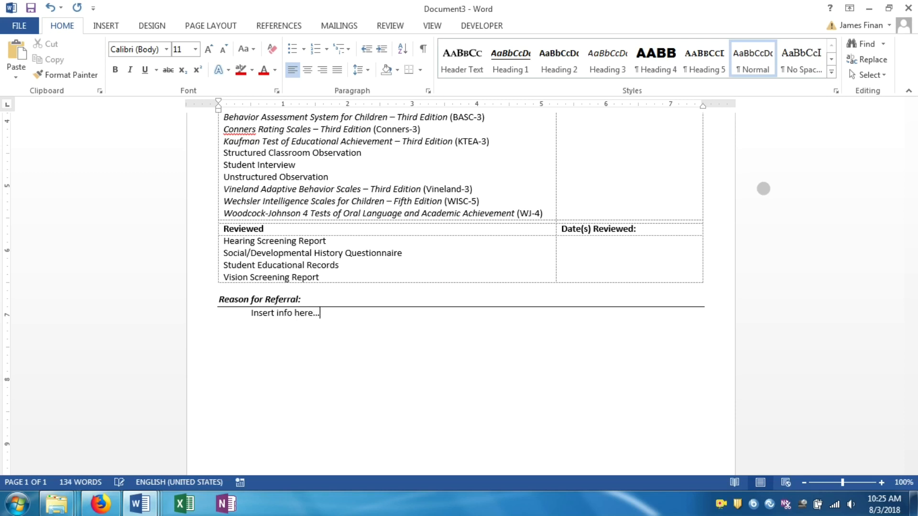
left_click_drag(250, 312, 315, 304)
left_click(242, 75)
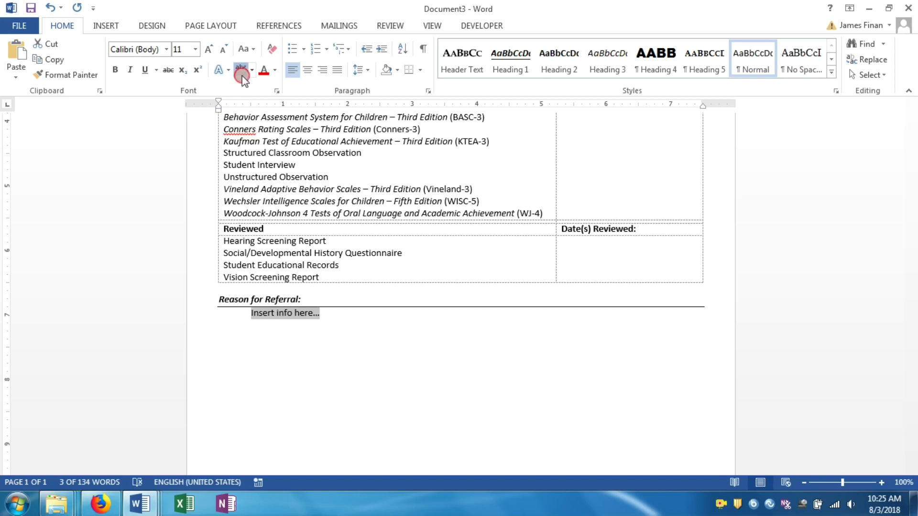
left_click(333, 312)
left_click(363, 323)
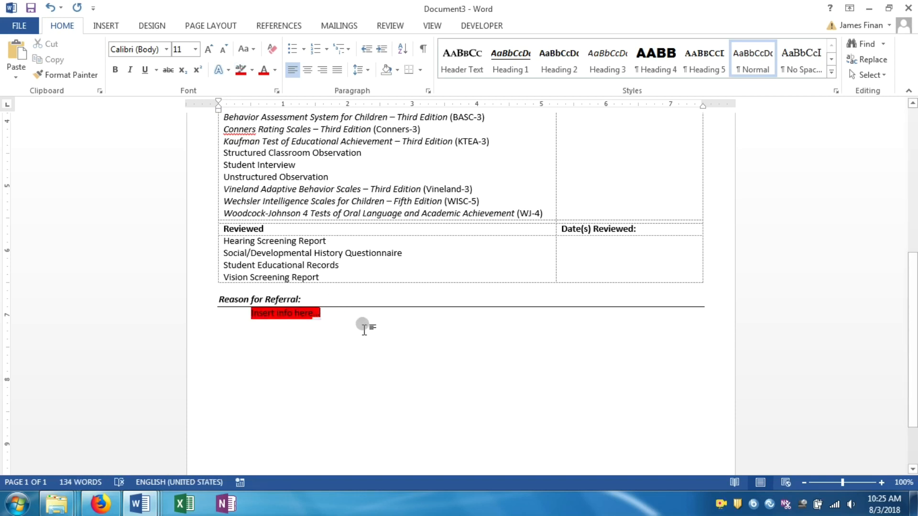
left_click(365, 330)
Check the next section in Sample Old Report, and add "Background information:" in the Heading 1 style below the placeholder in Document3
left_click(147, 507)
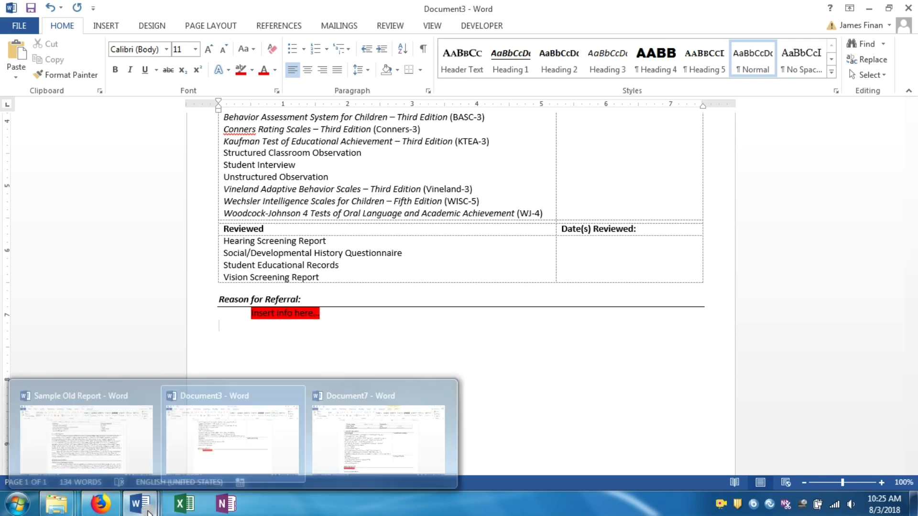
left_click(133, 447)
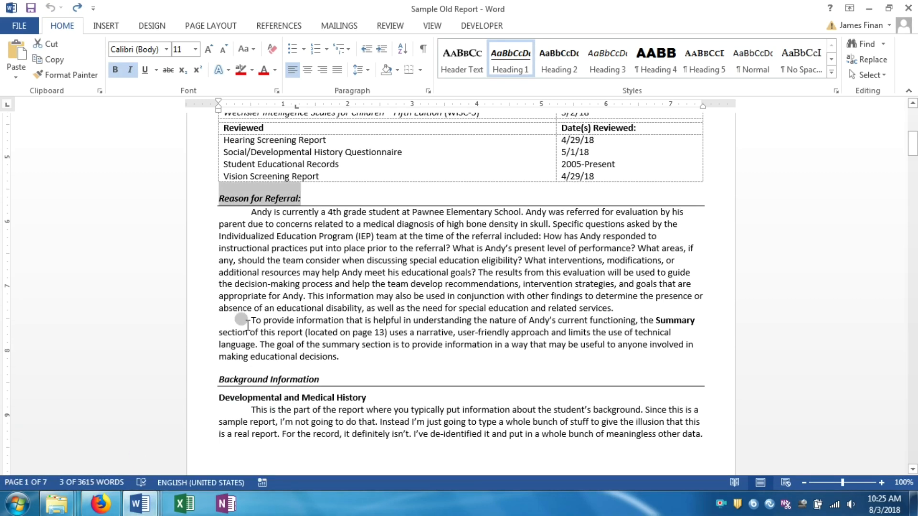
left_click(139, 504)
left_click(237, 442)
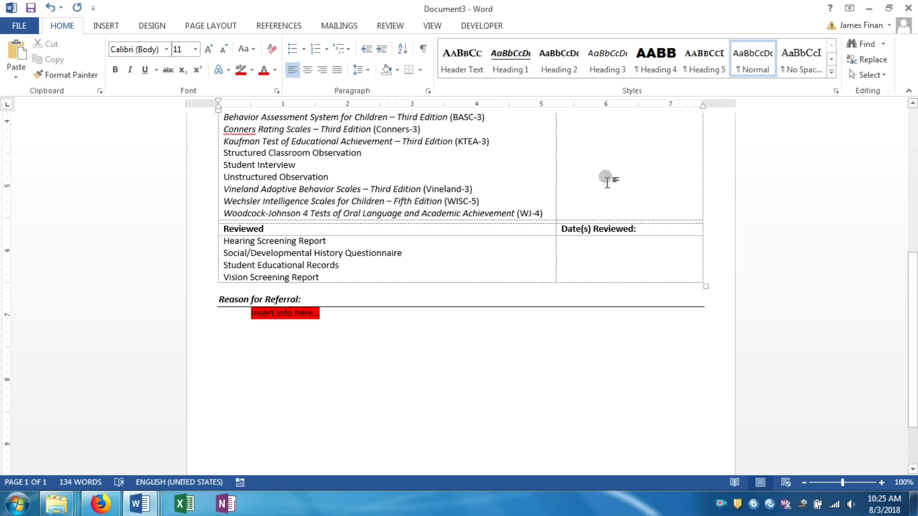
left_click(523, 70)
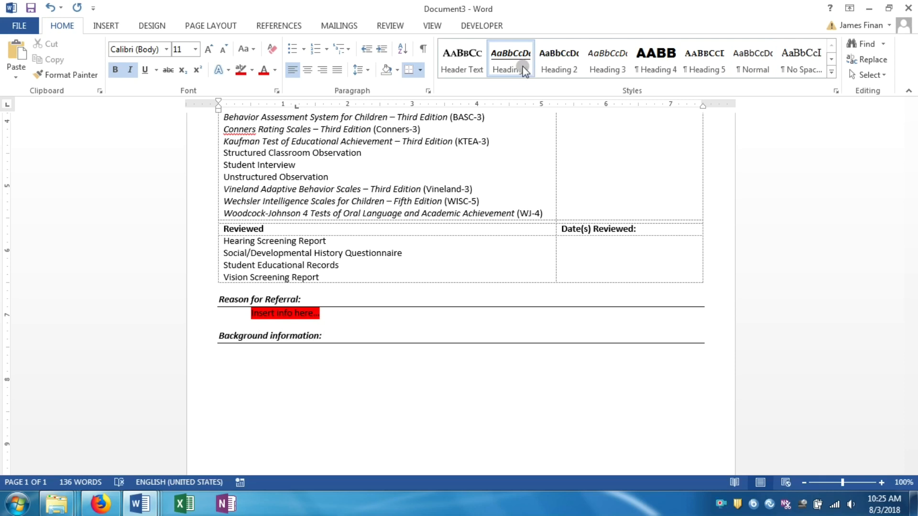
Add the placeholder "Insert info here..." under the Background information heading and highlight it in red
key("Return")
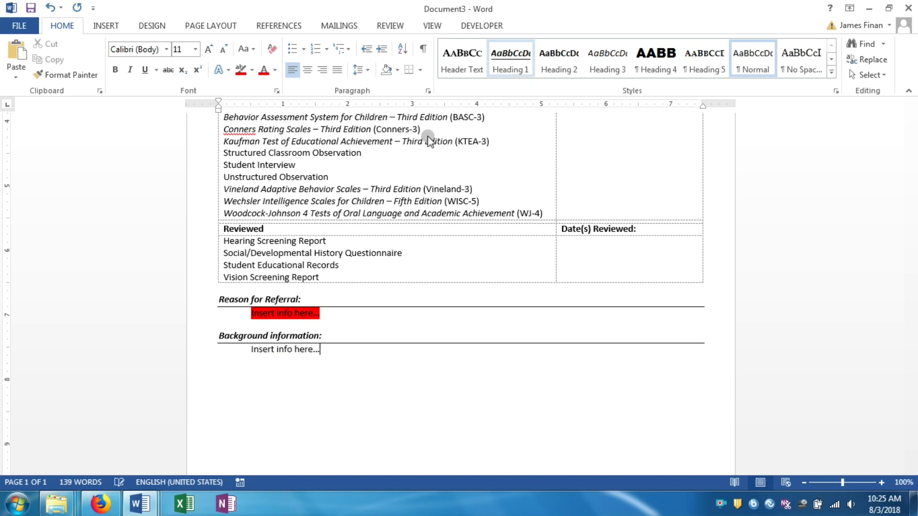
left_click_drag(249, 350, 328, 351)
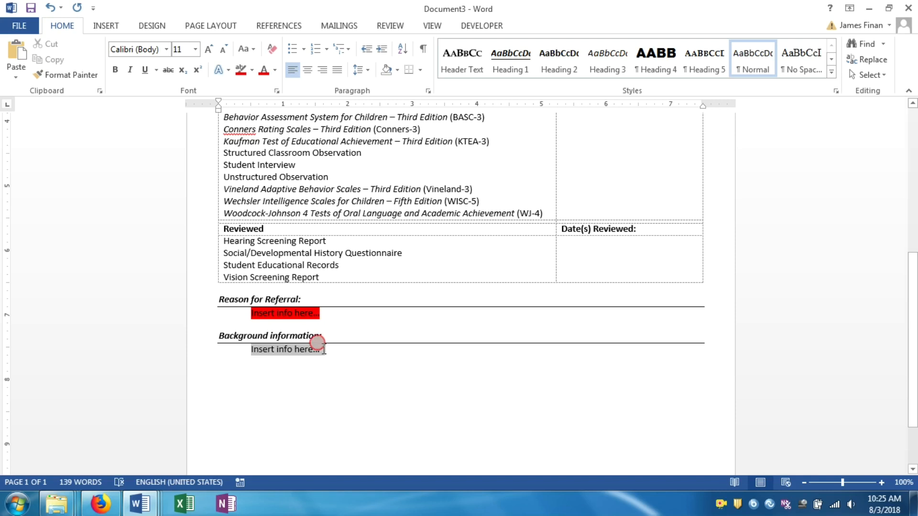
left_click(241, 70)
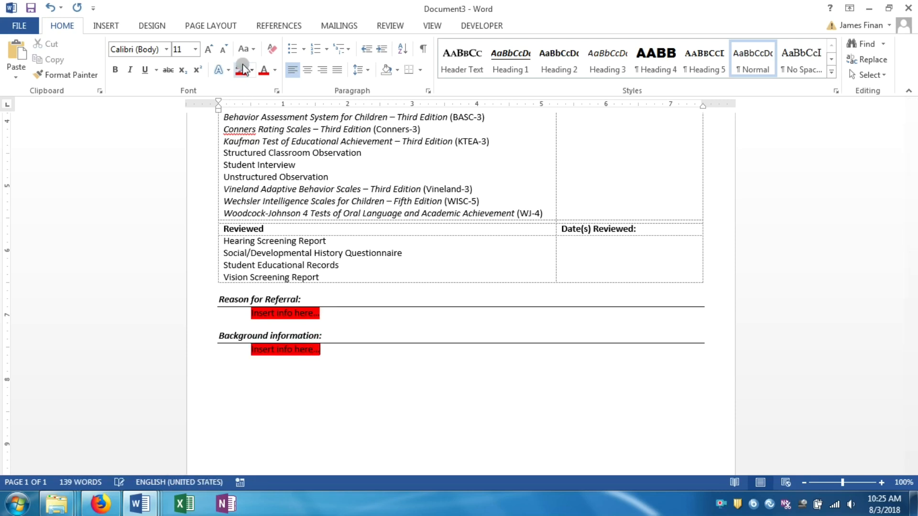
left_click(496, 191)
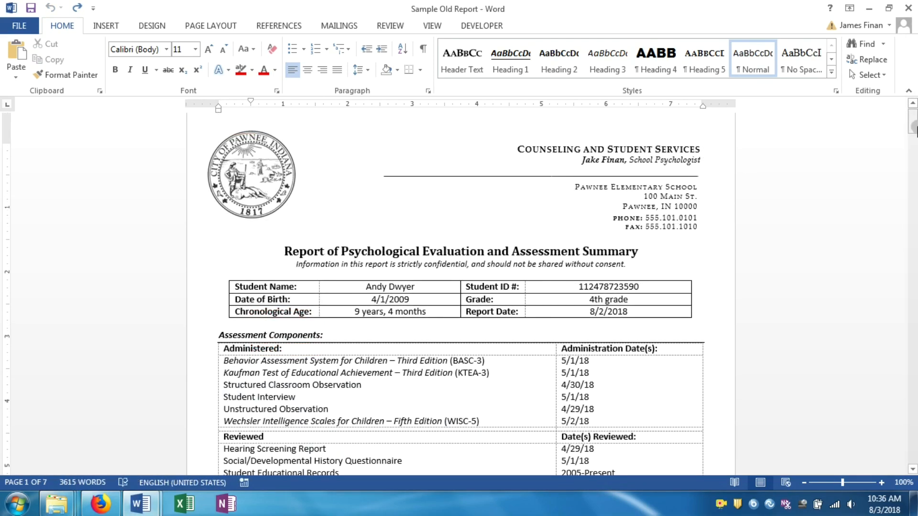
Copy the "Academic History and School Performance" heading and its general MTSS paragraphs from Sample Old Report
left_click_drag(913, 125, 898, 176)
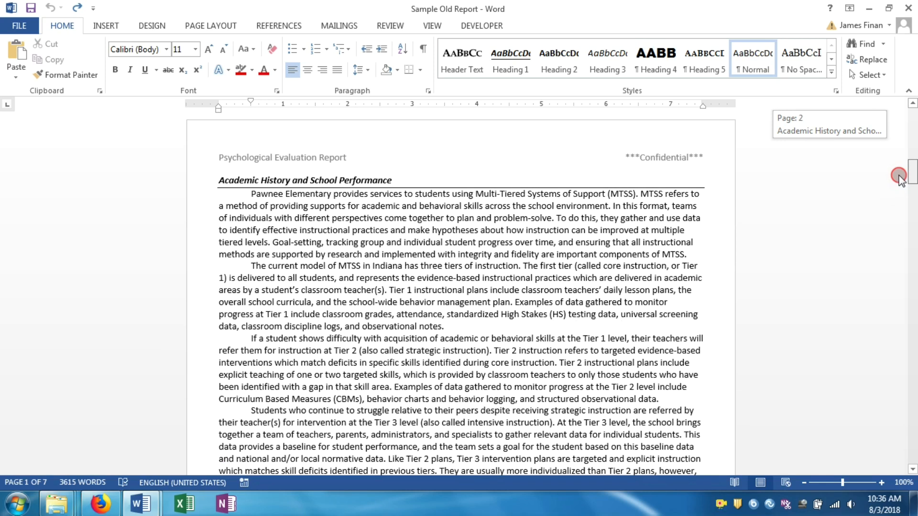
left_click_drag(899, 175, 898, 176)
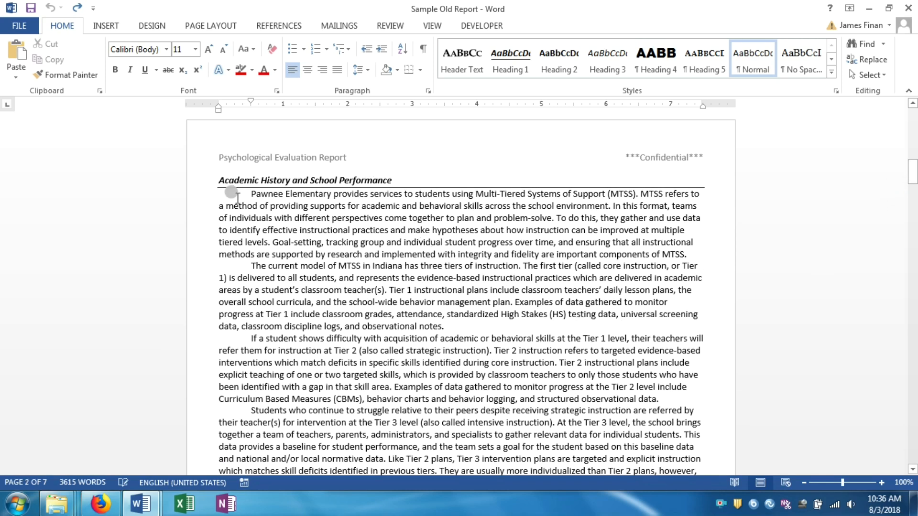
left_click_drag(220, 182, 269, 296)
scroll(451, 348, "down", 4)
scroll(253, 308, "down", 4)
scroll(550, 355, "up", 9)
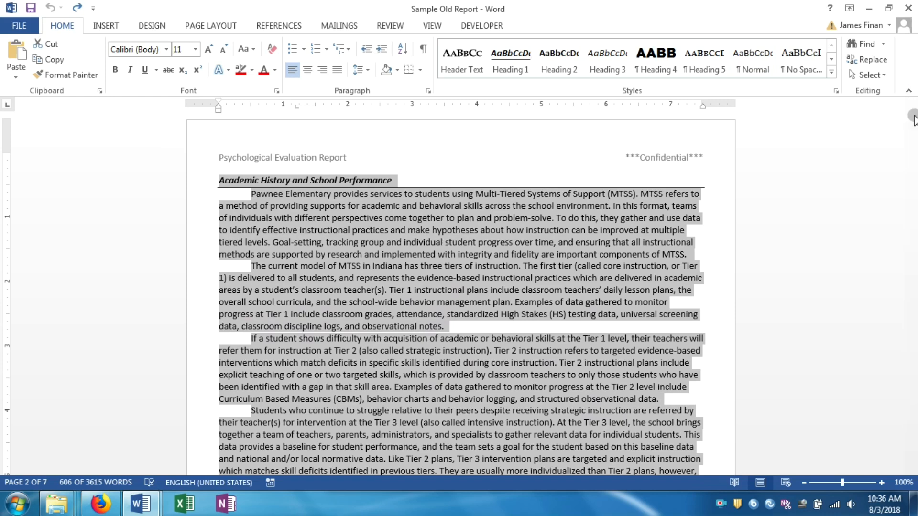
mouse_move(913, 170)
left_mouse_down()
mouse_move(913, 185)
mouse_move(912, 165)
left_mouse_up()
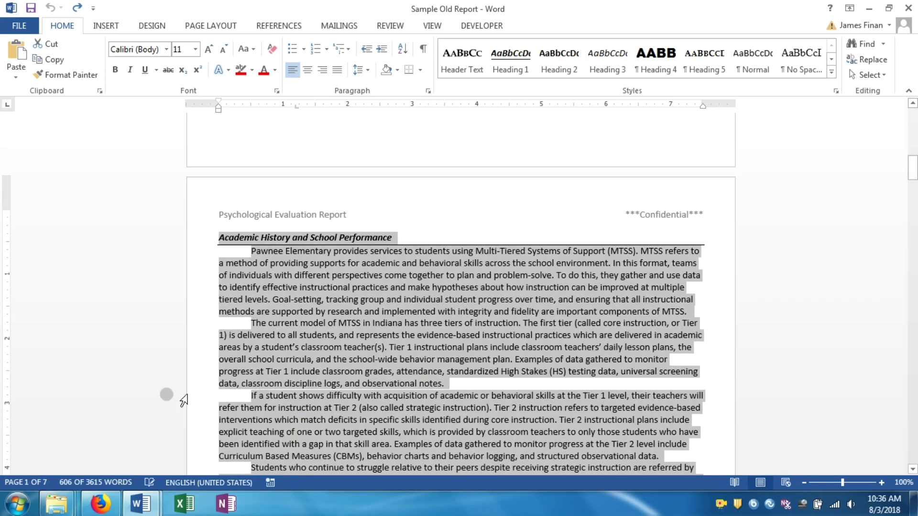
Paste the copied Academic History and School Performance section into Document3, below the Background information placeholder
mouse_move(140, 502)
left_click(231, 447)
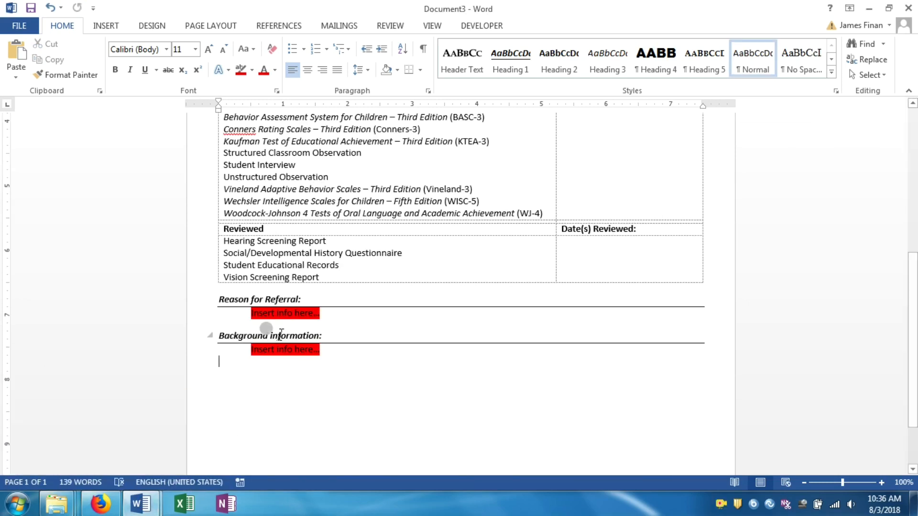
key("ctrl+v")
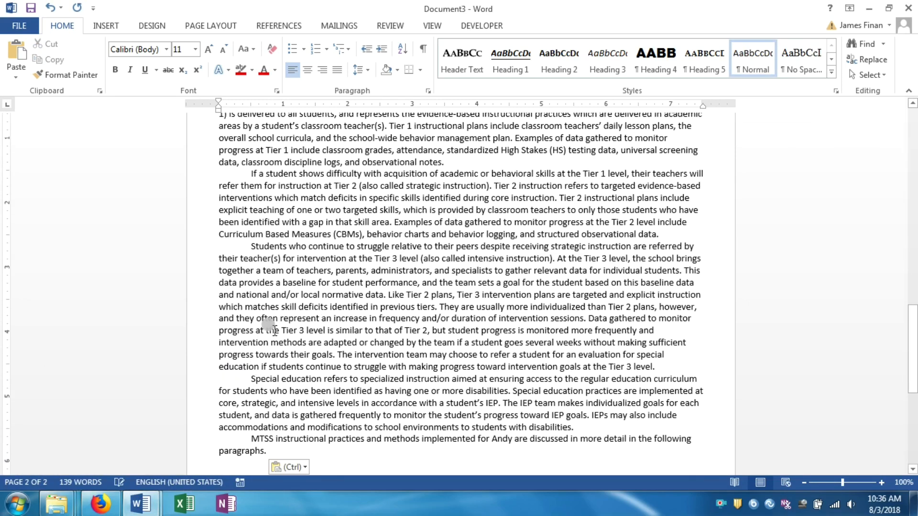
scroll(268, 325, "up", 10)
scroll(277, 328, "up", 3)
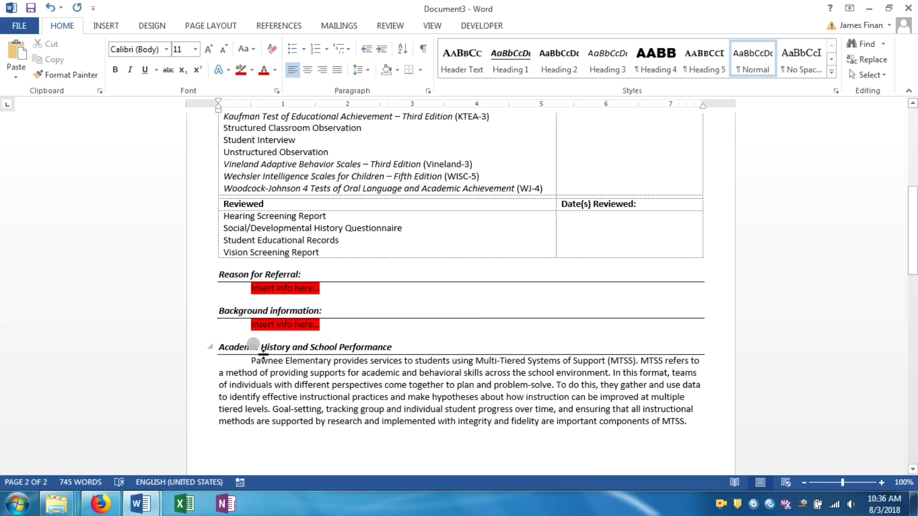
Below the pasted paragraphs, add "Tier 1 (Core):" in the Heading 2 style with a red-highlighted "Insert info here..." placeholder under it
scroll(391, 363, "down", 3)
scroll(391, 364, "down", 10)
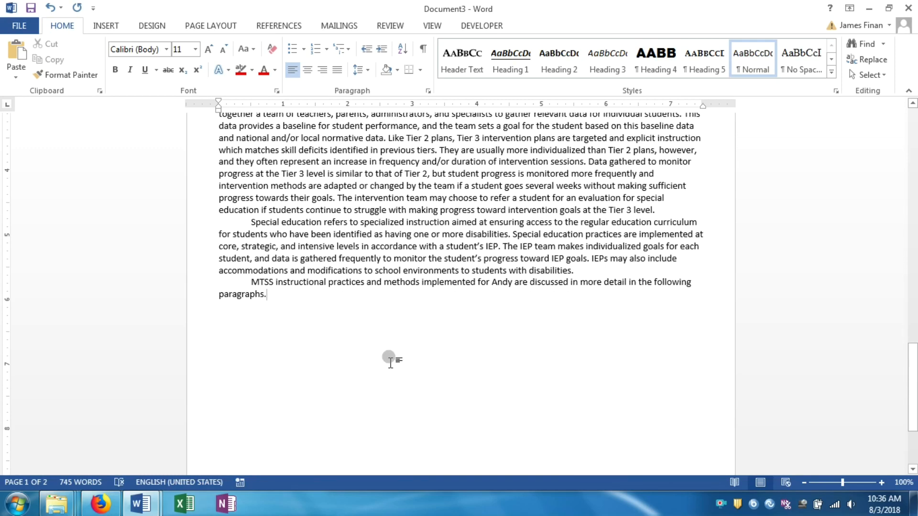
left_click(322, 306)
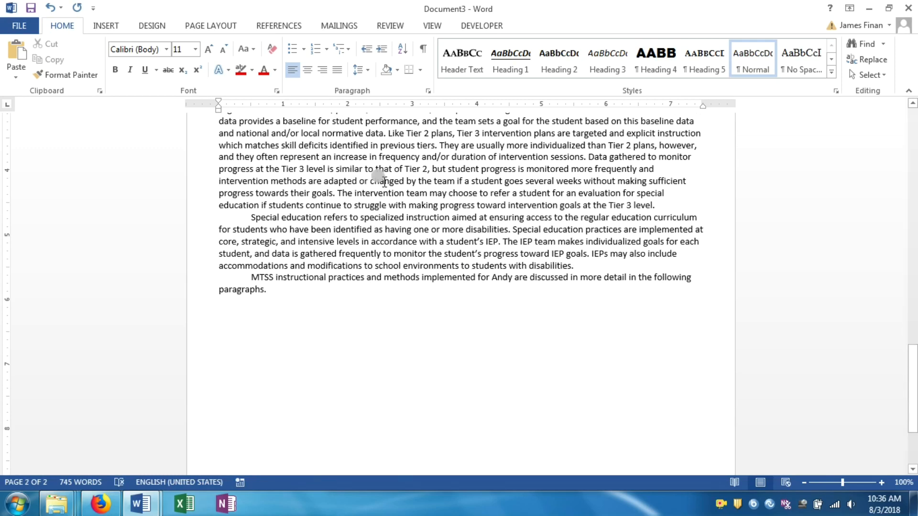
left_click(557, 71)
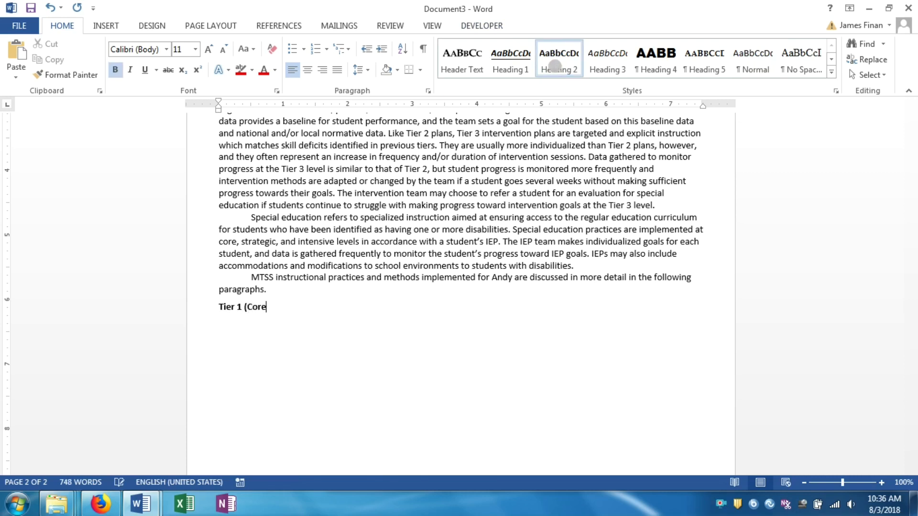
type("Tier 1 (Core):")
key("Return")
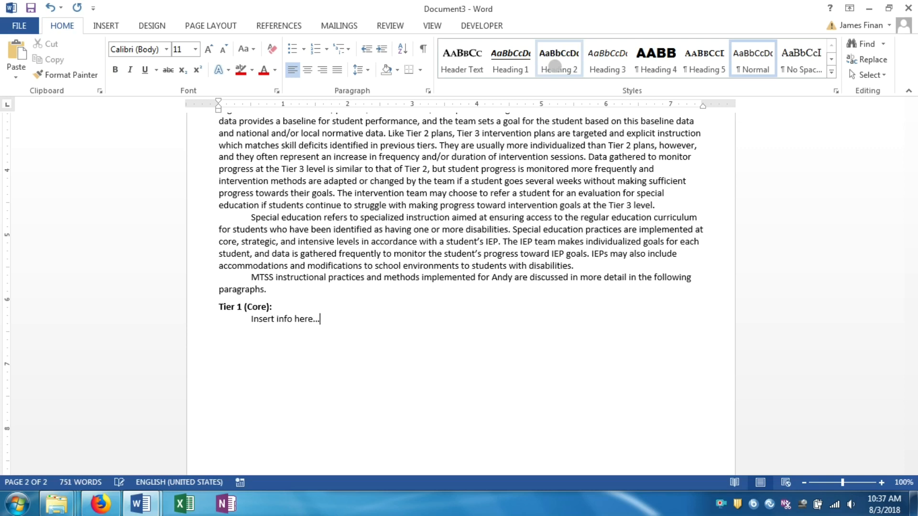
left_click_drag(251, 320, 328, 316)
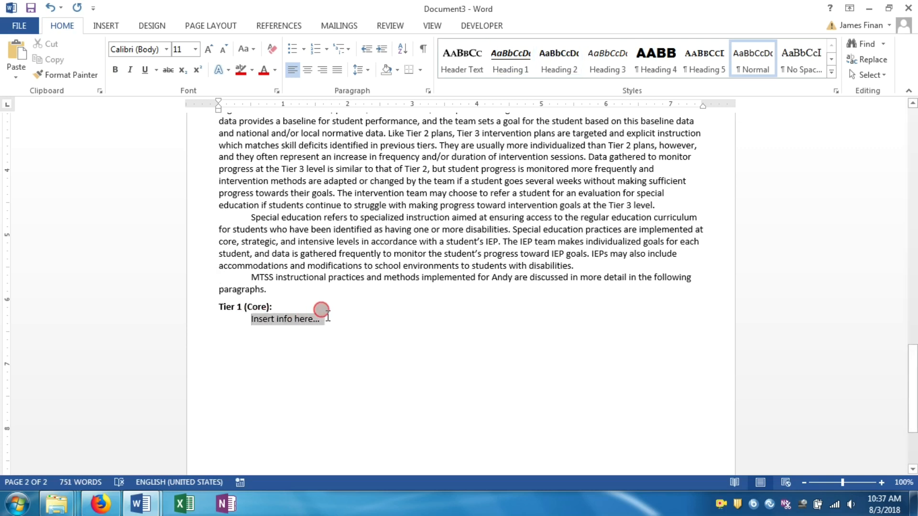
left_click(240, 69)
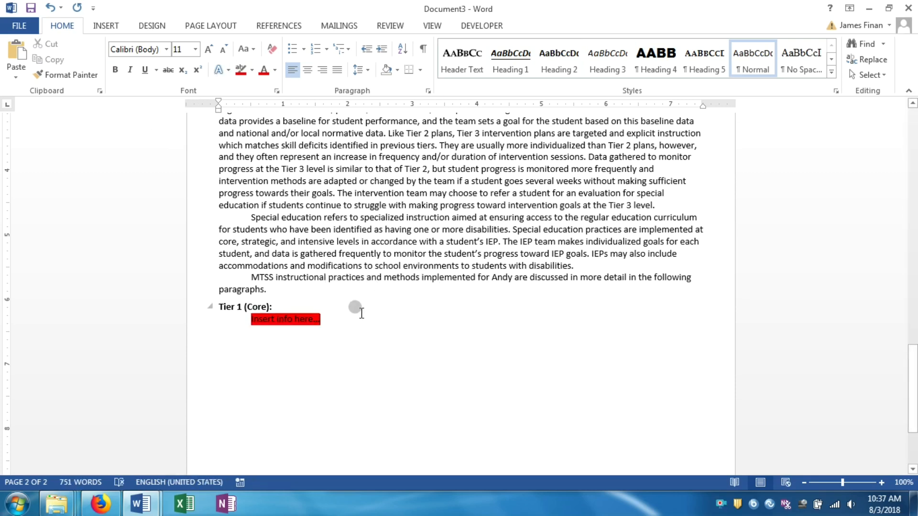
Review the pasted MTSS paragraphs in Document3 against the Academic History and School Performance section of Sample Old Report
scroll(344, 313, "up", 5)
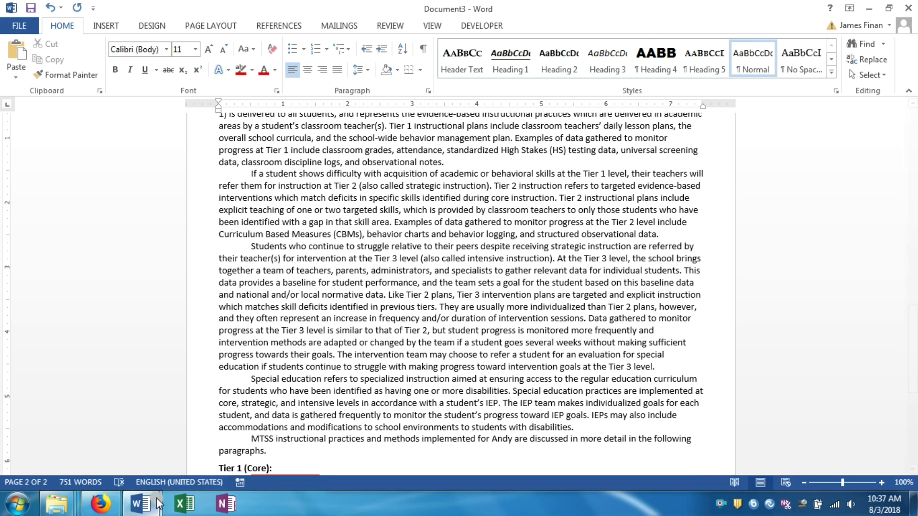
left_click(452, 281)
scroll(452, 281, "down", 5)
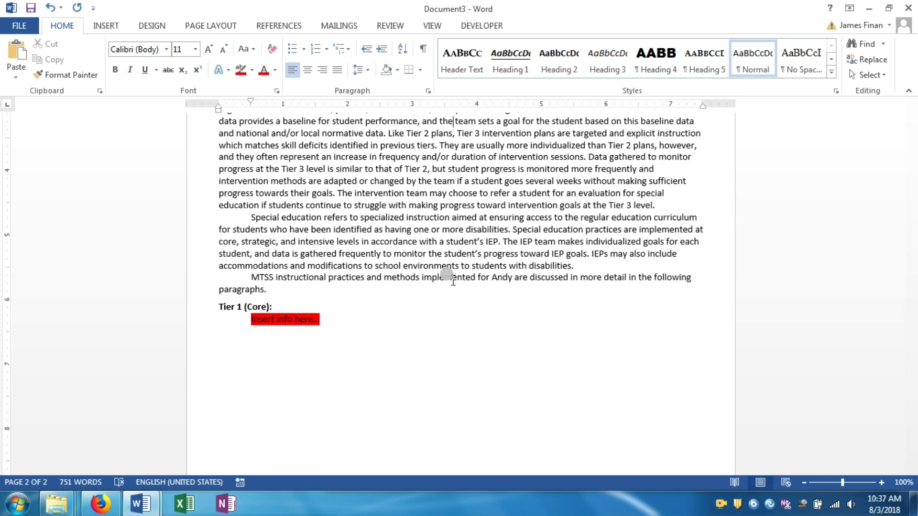
scroll(452, 281, "up", 15)
scroll(445, 282, "down", 5)
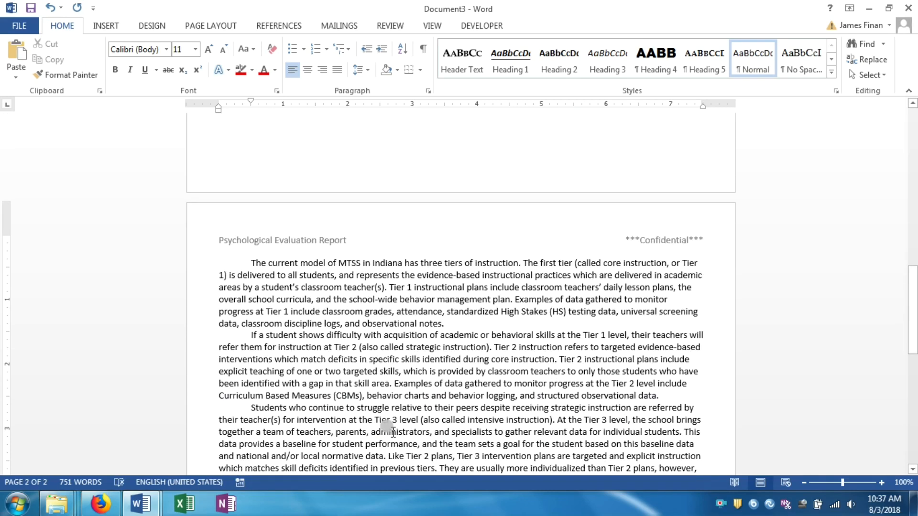
mouse_move(144, 503)
left_click(82, 430)
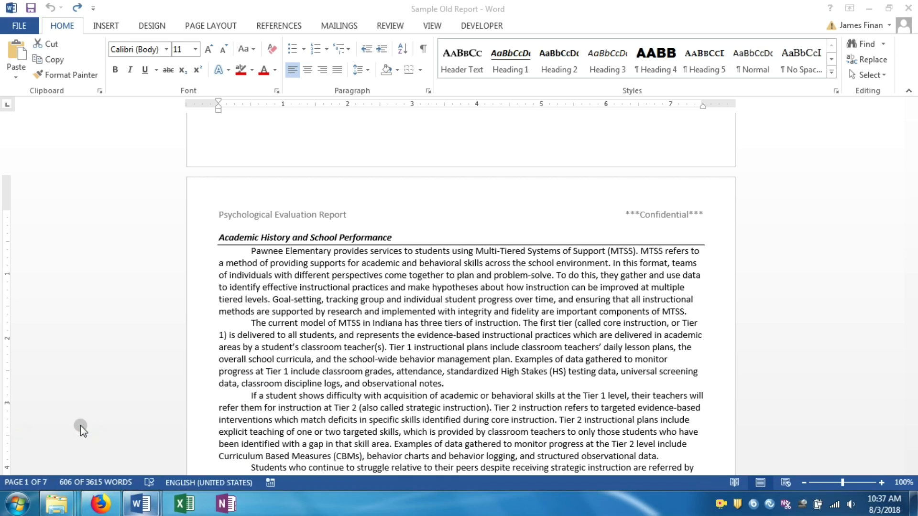
triple_click(191, 347)
left_click(251, 321)
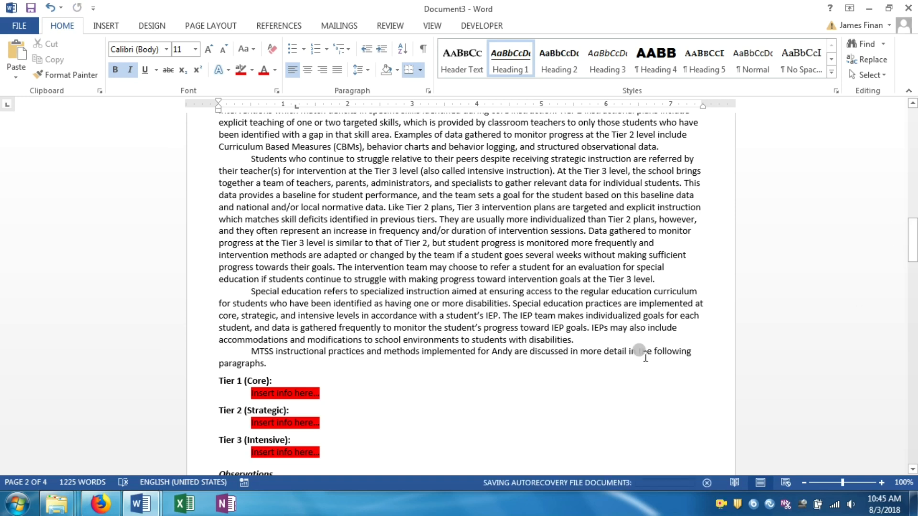
Review the template's sections from Reason for Referral through the score ranges table and the "Insert assessment sections here" placeholder
scroll(663, 362, "up", 20)
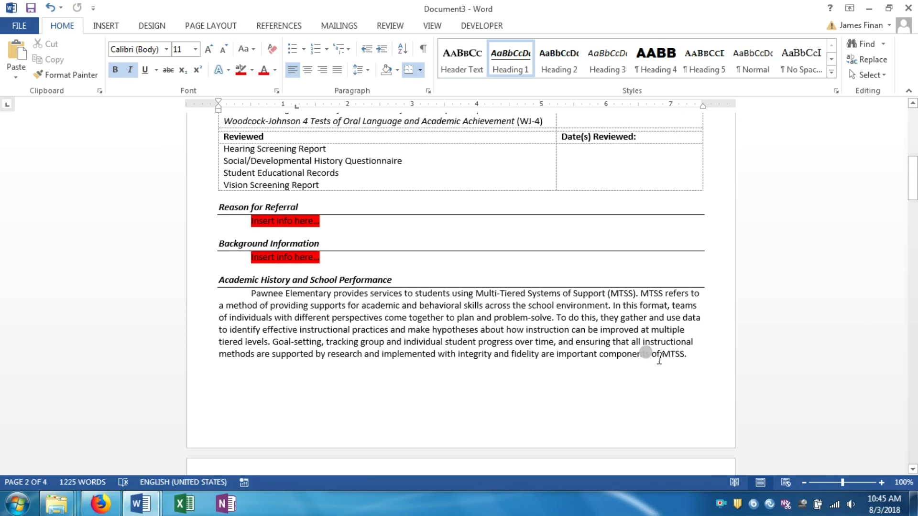
left_click_drag(914, 135, 897, 244)
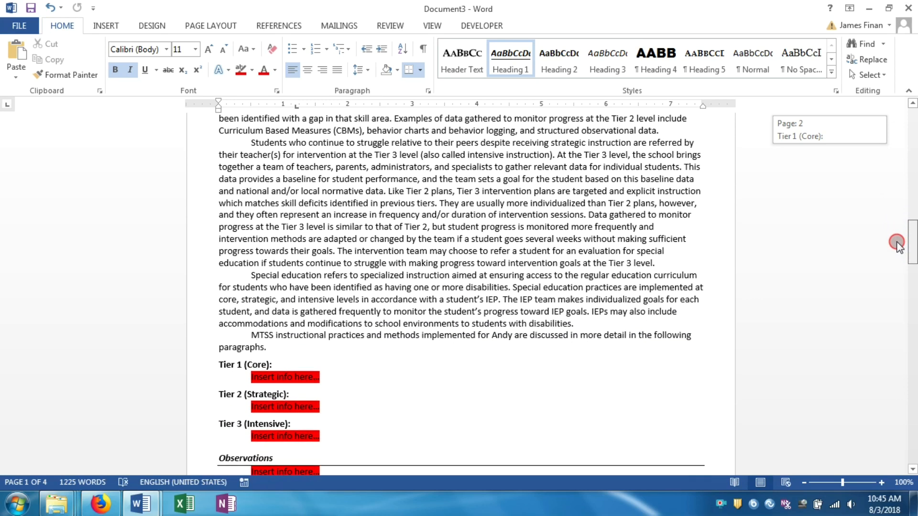
left_click_drag(897, 245, 912, 329)
left_click(348, 247)
left_click(213, 239)
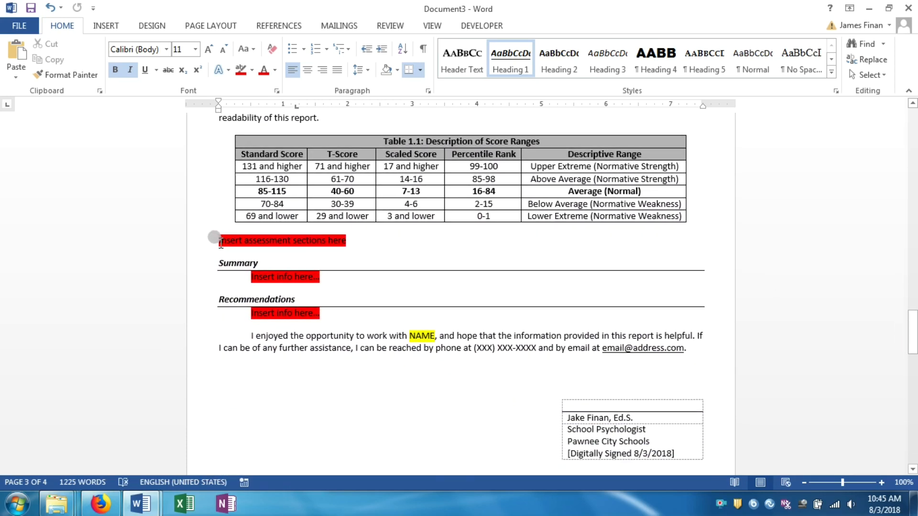
left_click_drag(221, 241, 353, 237)
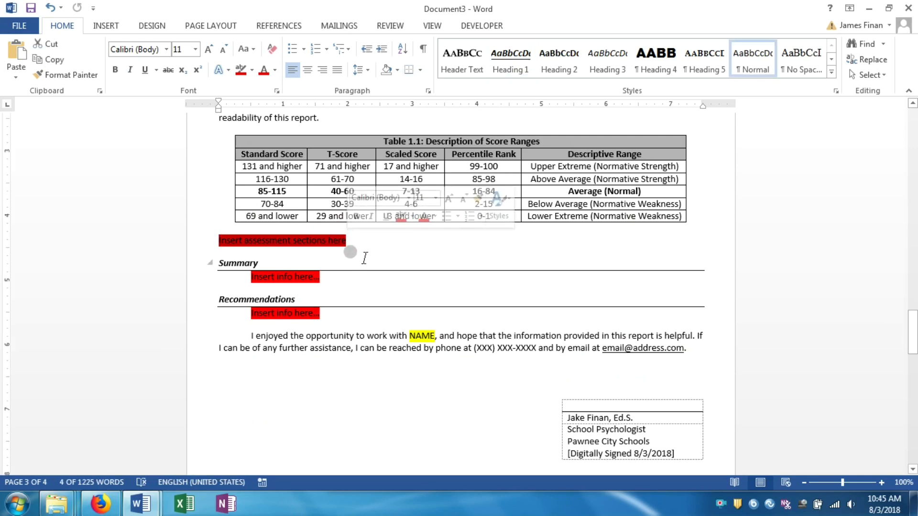
left_click(323, 245)
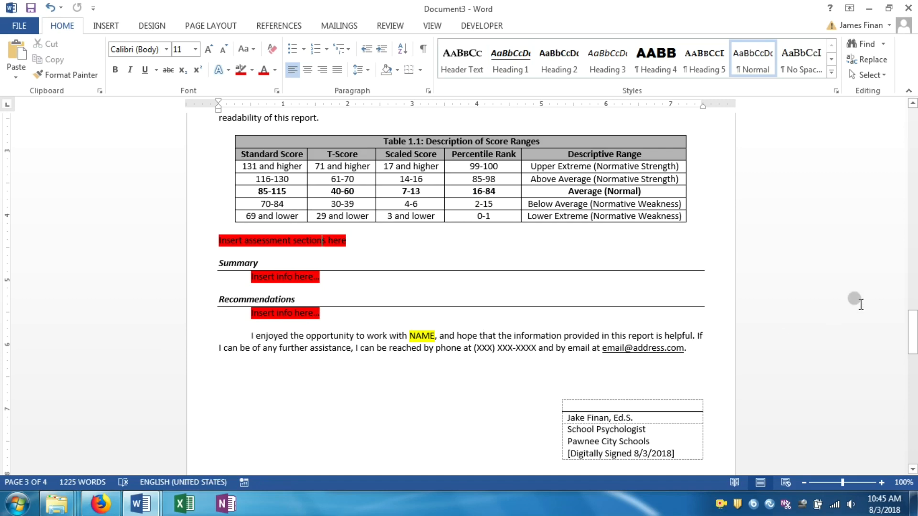
Examine the closing paragraph's NAME placeholder, the signature block and the SURNAME placeholder in the page footer
mouse_move(913, 345)
left_mouse_down()
mouse_move(913, 361)
mouse_move(912, 311)
mouse_move(910, 338)
left_mouse_up()
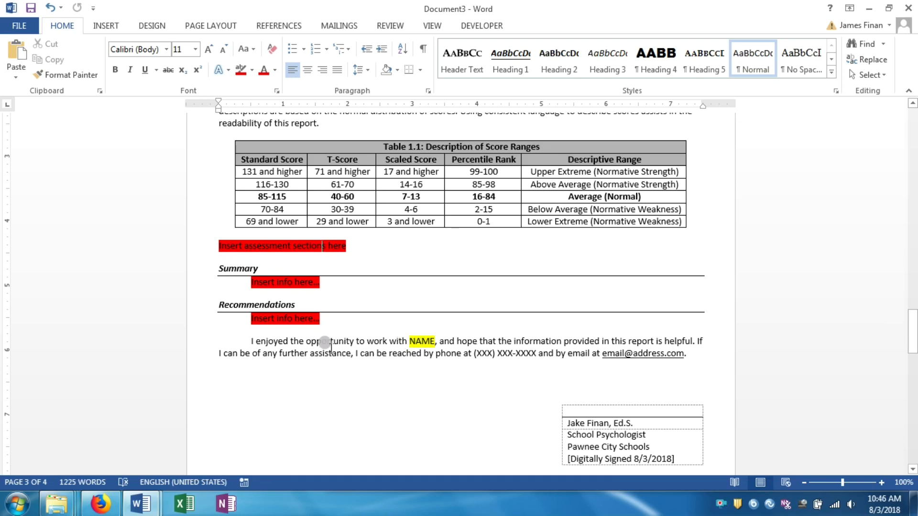
double_click(415, 342)
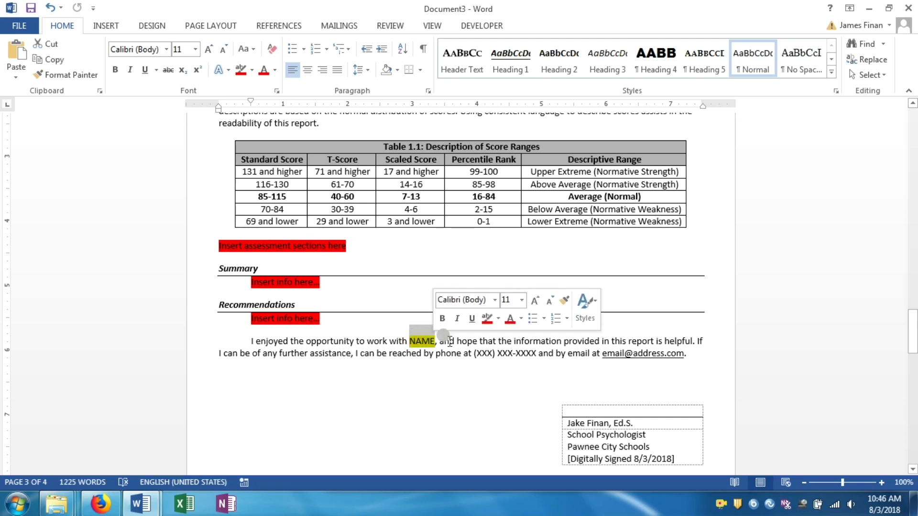
left_click(450, 342)
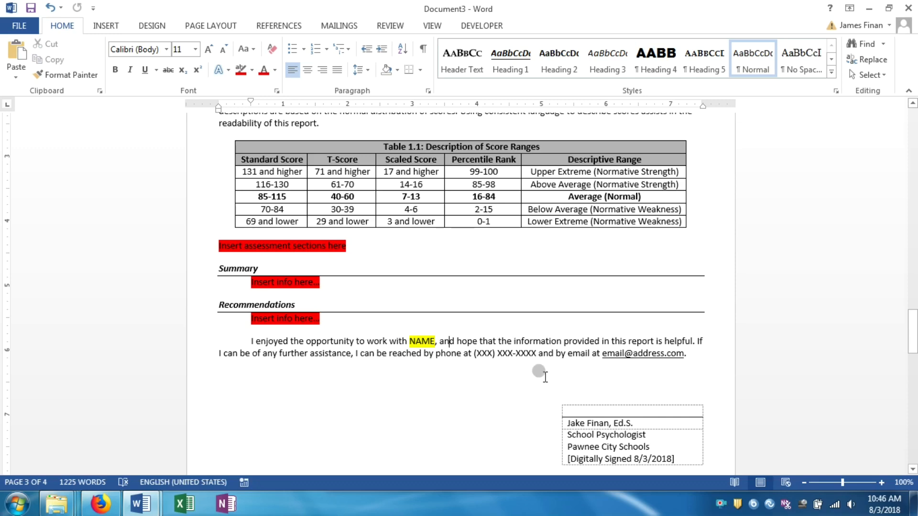
left_click(912, 341)
left_click_drag(912, 340, 914, 361)
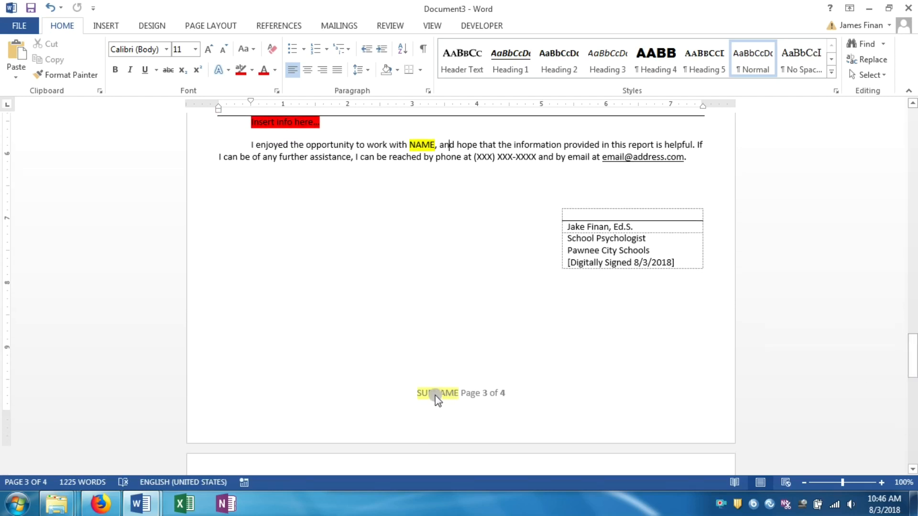
left_click(477, 396)
double_click(520, 432)
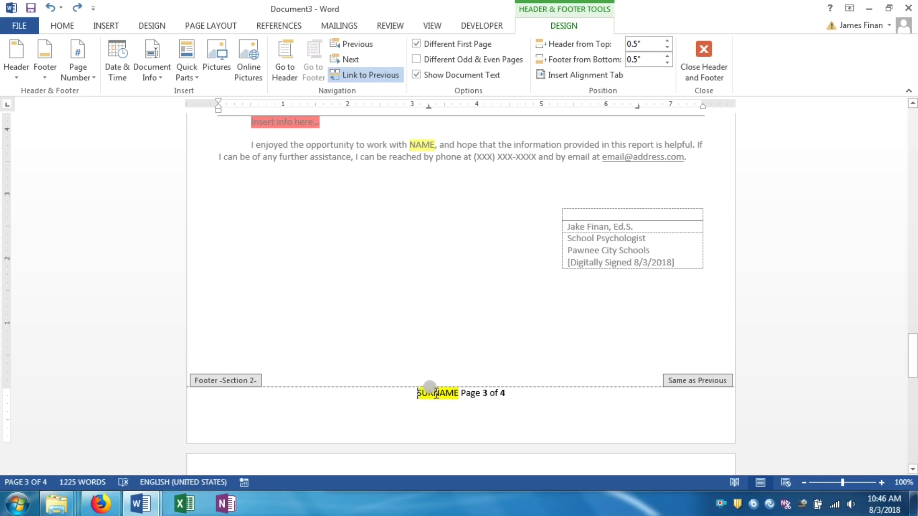
double_click(461, 160)
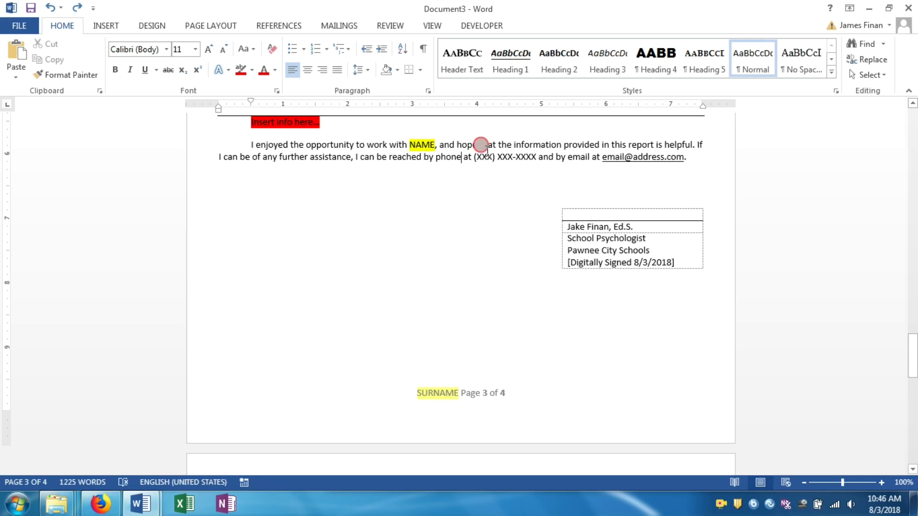
Check the "Appendix 1: Test Descriptions" heading and its placeholder on the template's last page
scroll(486, 213, "down", 7)
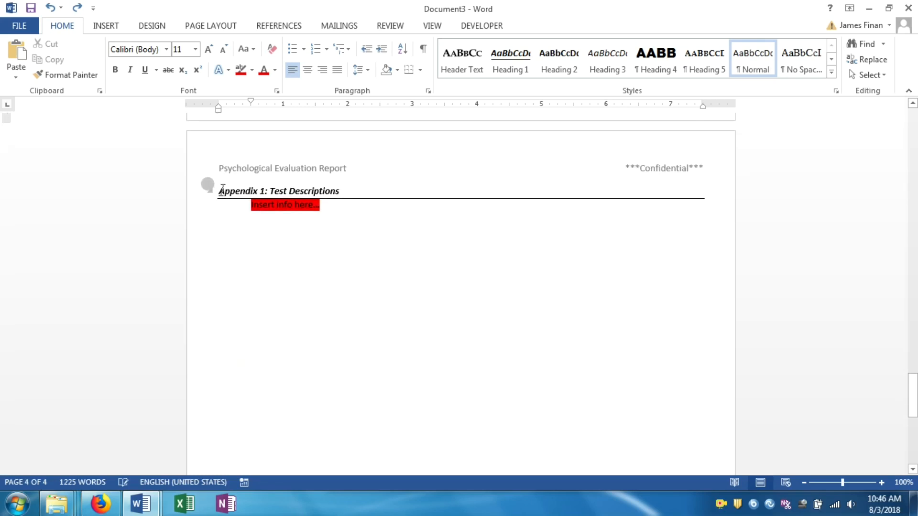
left_click_drag(220, 191, 325, 209)
left_click(330, 210)
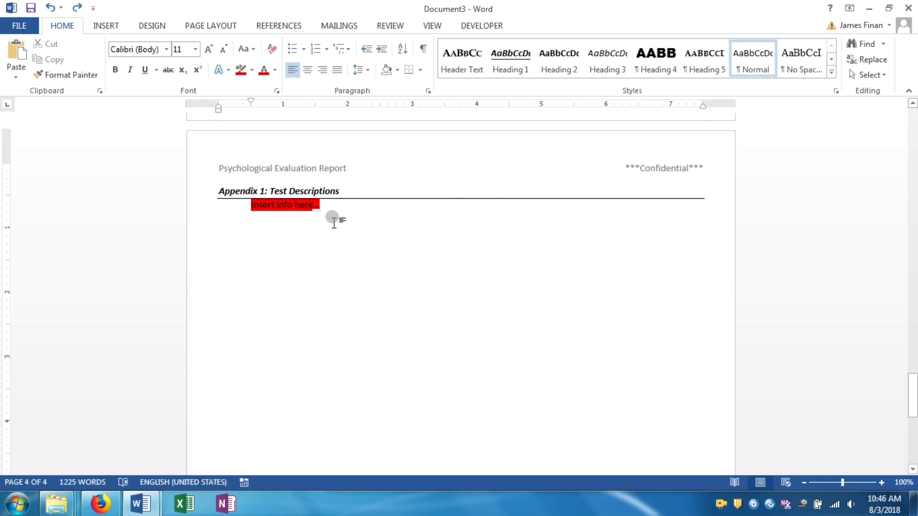
Review the template from the appendix back to the letterhead, checking the section headings, highlighted placeholders and boilerplate text
scroll(414, 282, "up", 15)
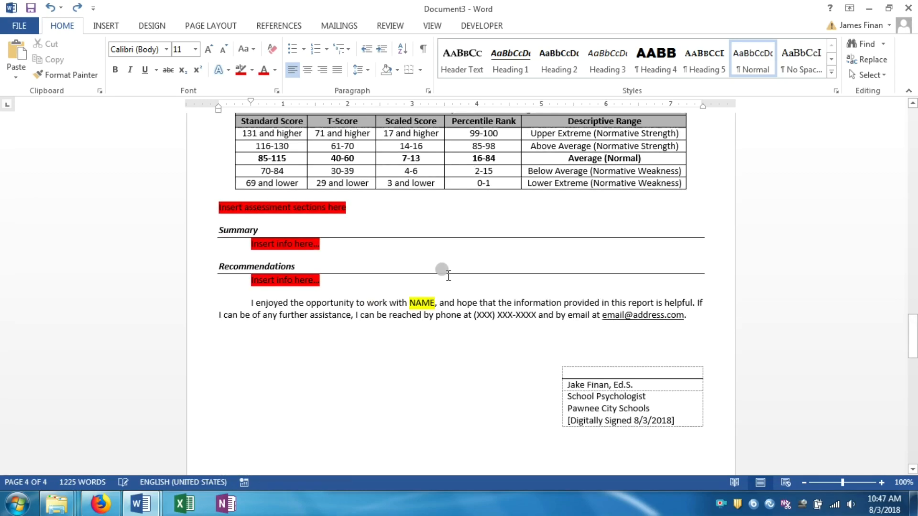
scroll(454, 276, "up", 15)
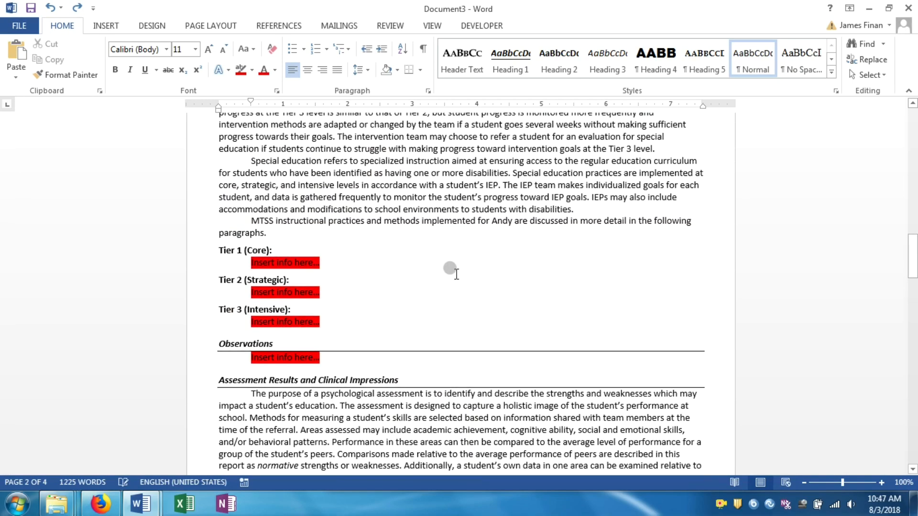
scroll(456, 273, "down", 10)
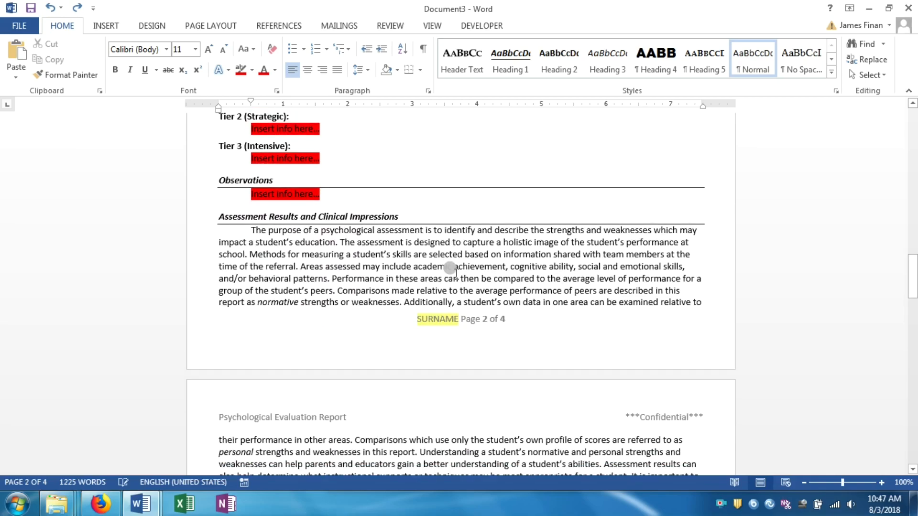
scroll(454, 268, "up", 15)
scroll(452, 263, "down", 20)
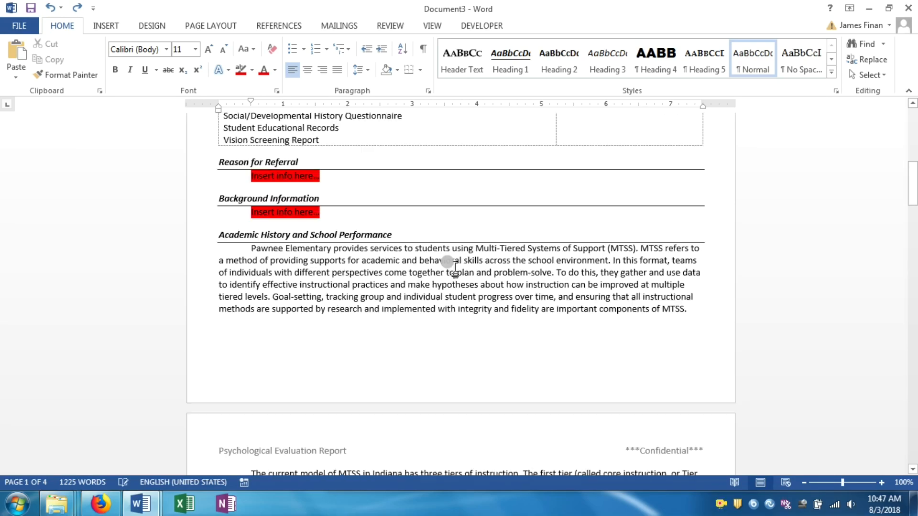
scroll(454, 264, "down", 15)
scroll(454, 263, "up", 20)
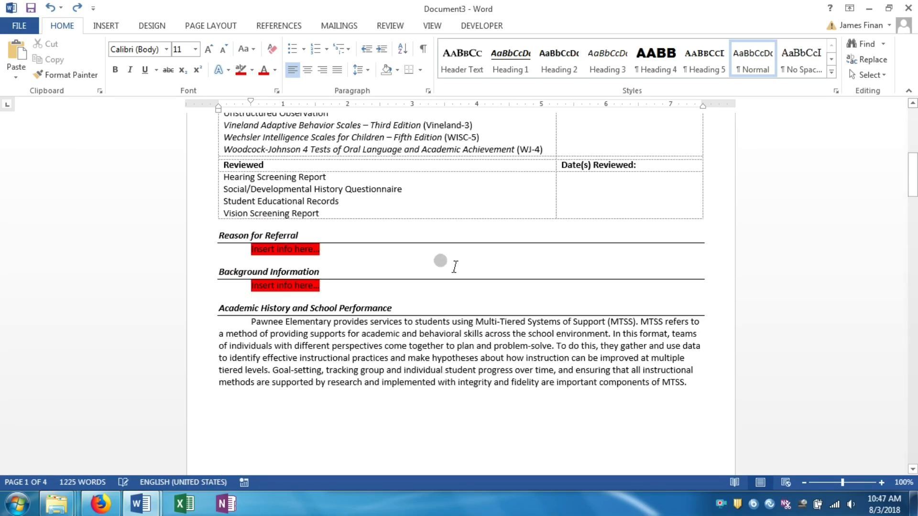
scroll(454, 260, "up", 1)
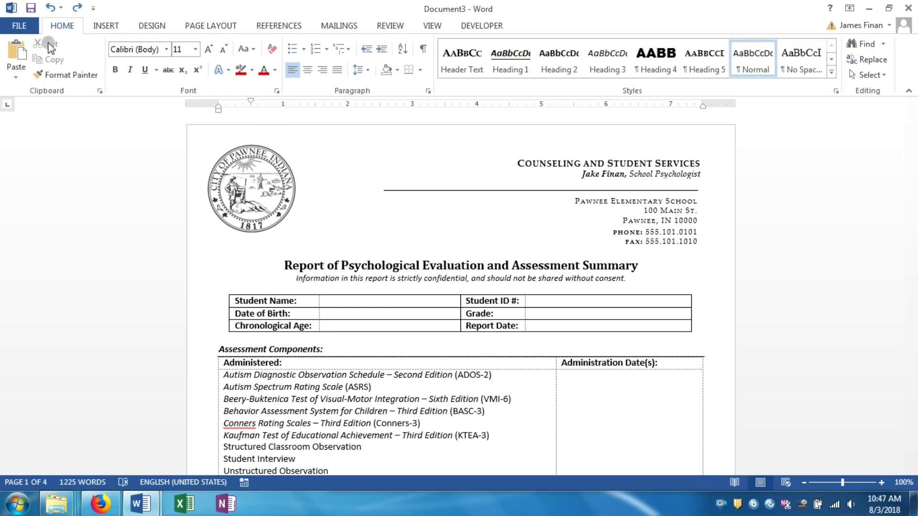
Save the document as a Word Template named "Psychological Report Template"
left_click(12, 31)
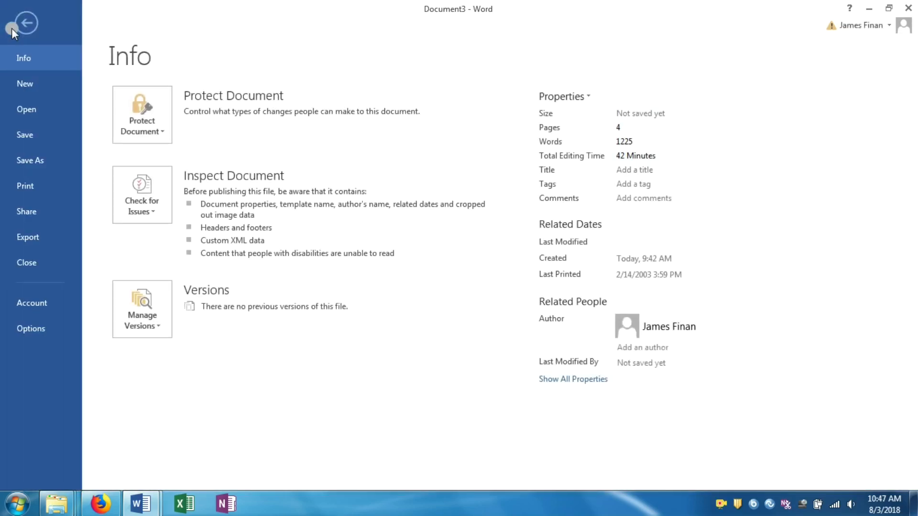
left_click(39, 160)
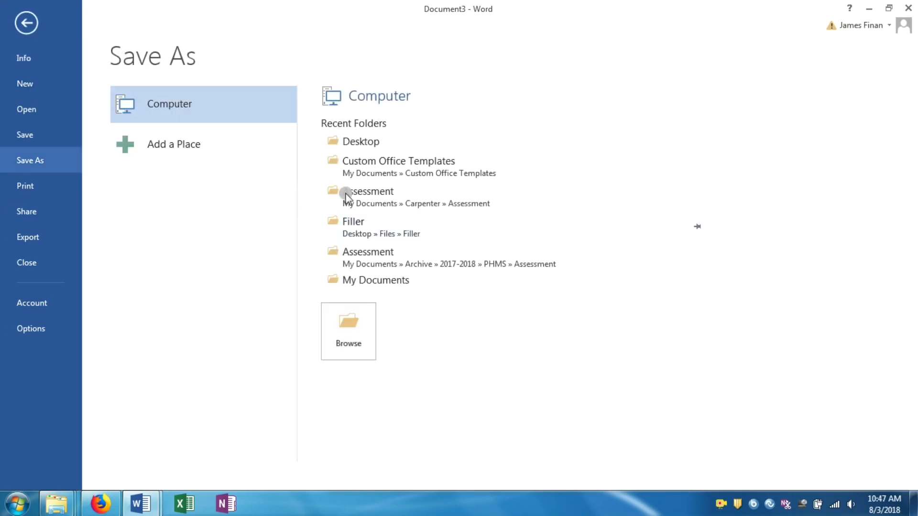
left_click(351, 139)
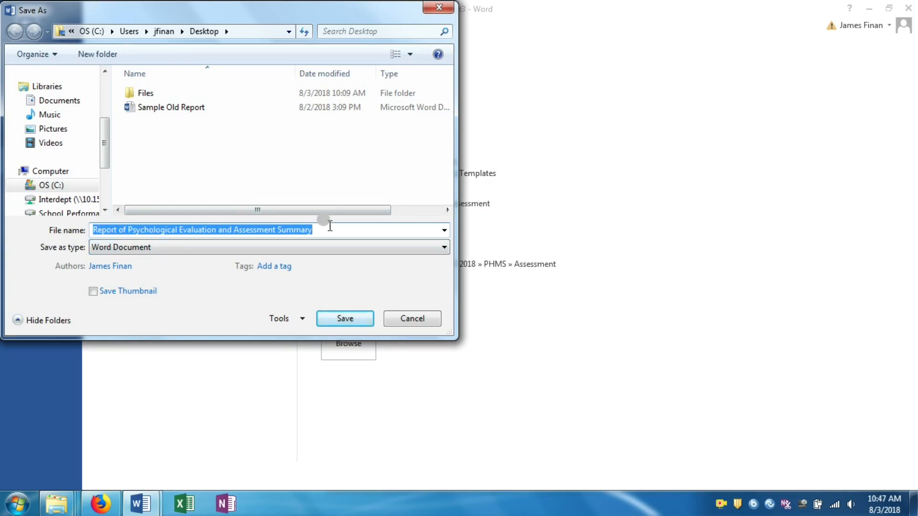
type("Psychological")
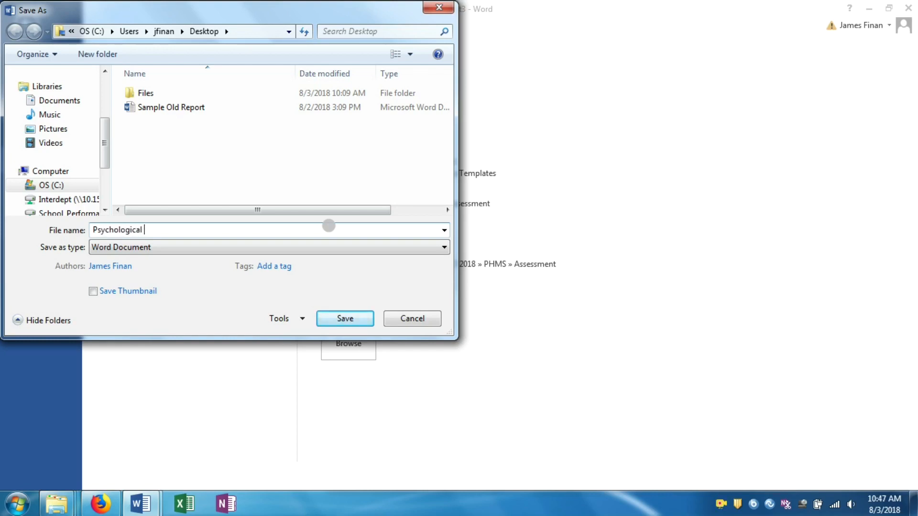
type(" Report Template")
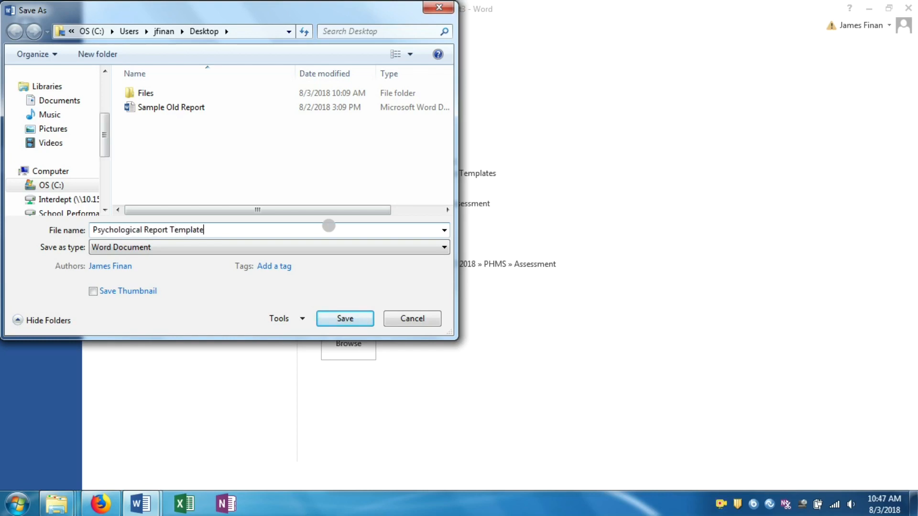
left_click(139, 248)
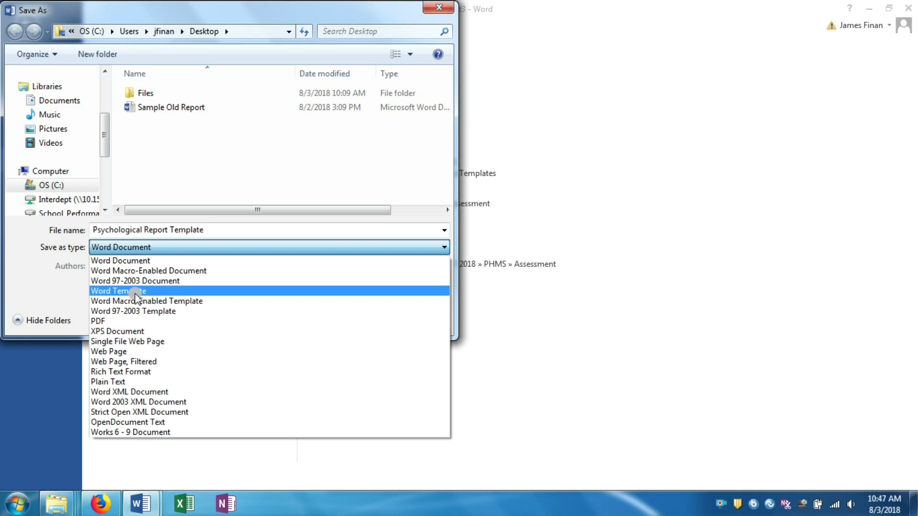
left_click(135, 294)
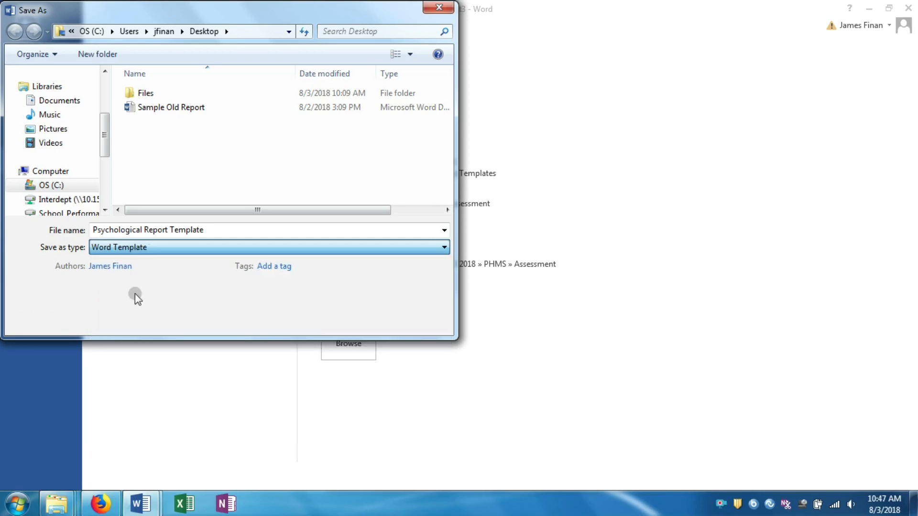
left_click(329, 318)
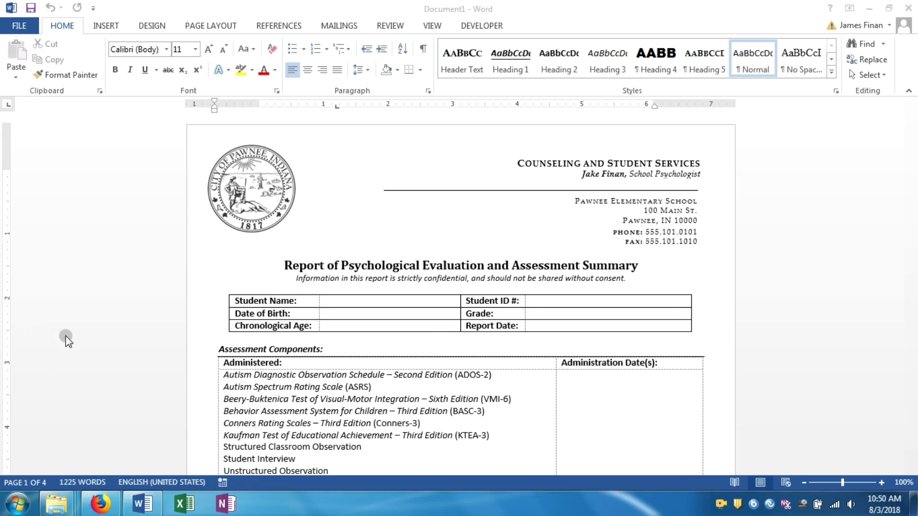
Look over the letterhead and assessment tables on the first page of Document1
left_click(828, 203)
scroll(784, 209, "down", 5)
scroll(784, 209, "up", 5)
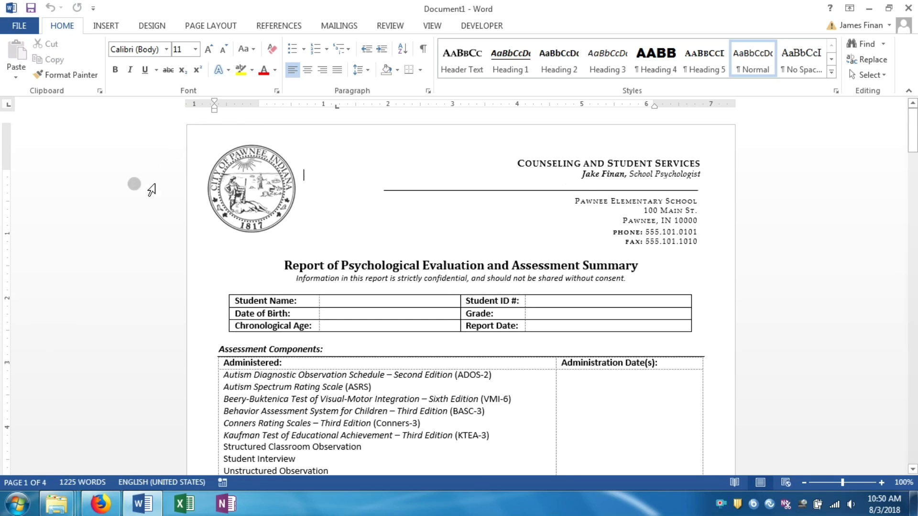
Locate Psychological Report Template in the Documents library's Custom Office Templates folder in File Explorer, and close that window and Document1
left_click(51, 510)
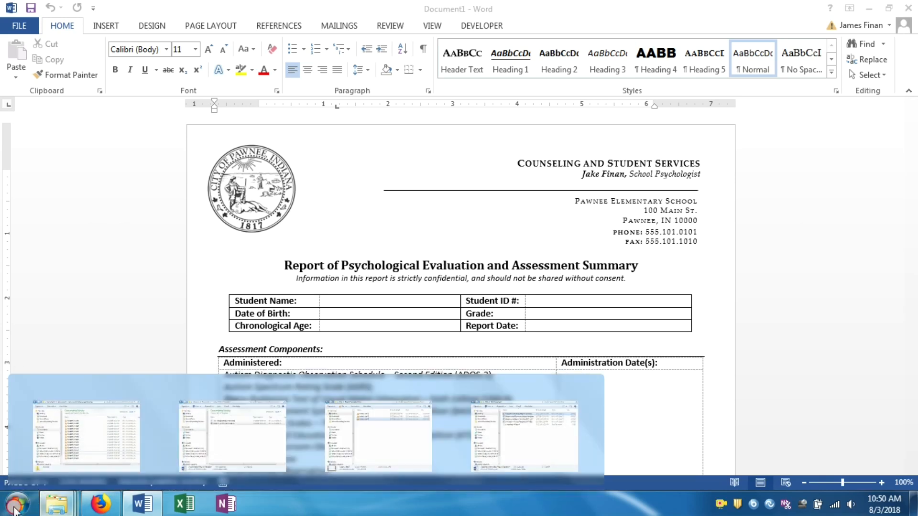
left_click(18, 503)
left_click(216, 232)
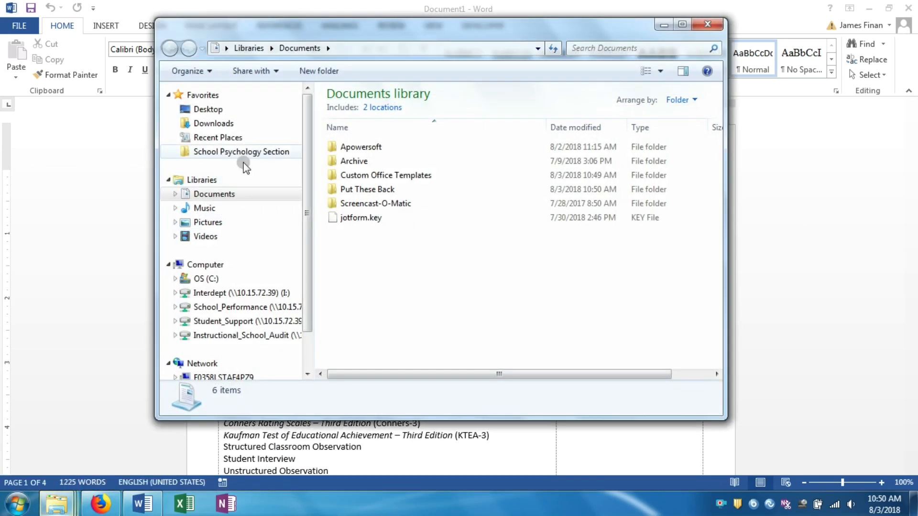
double_click(382, 177)
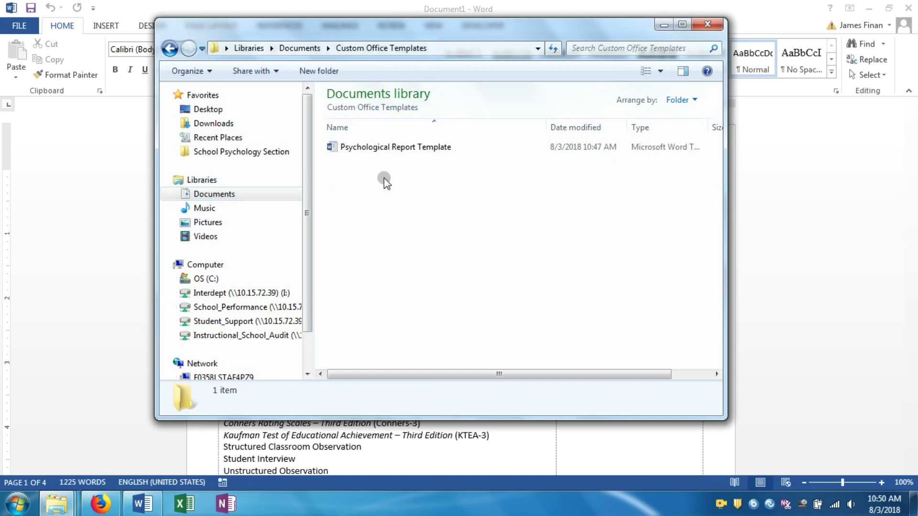
left_click(366, 153)
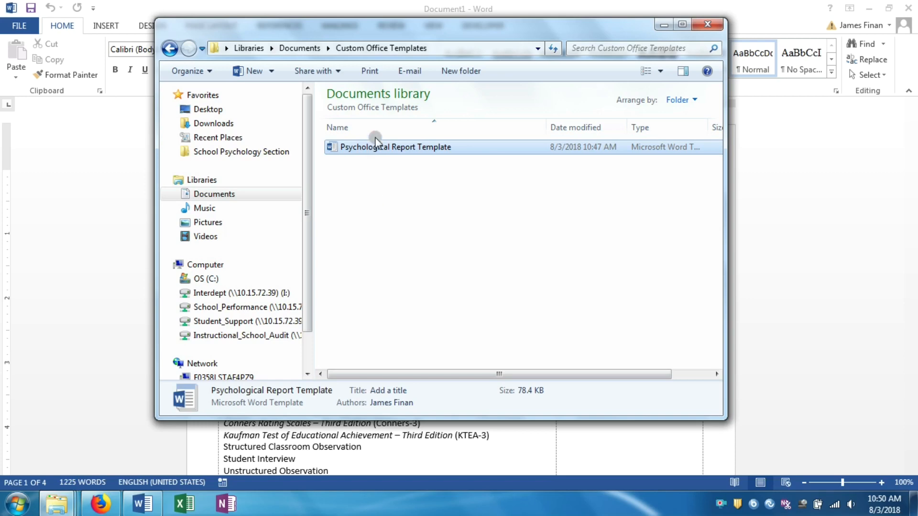
left_click(708, 25)
left_click(911, 7)
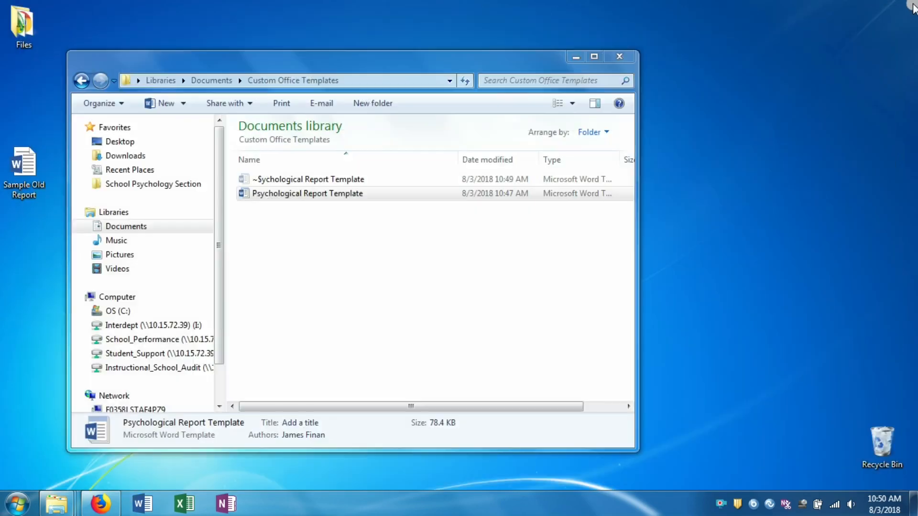
Create a new document from Psychological Report Template in the Custom Office Templates folder and bring it into view
left_click_drag(526, 59, 704, 50)
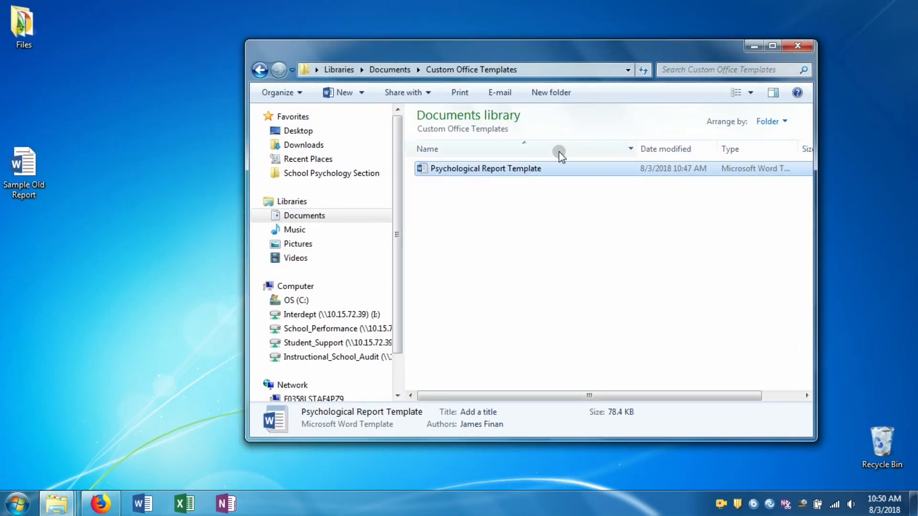
double_click(495, 173)
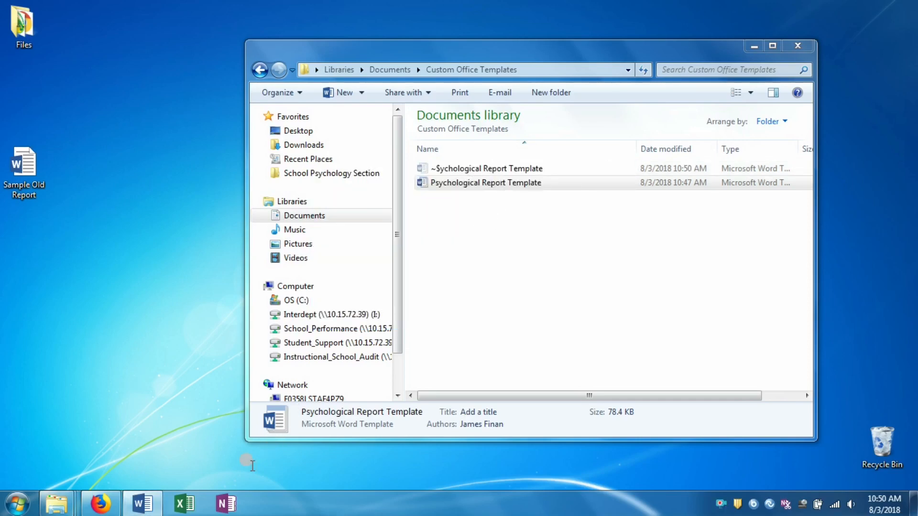
left_click(151, 506)
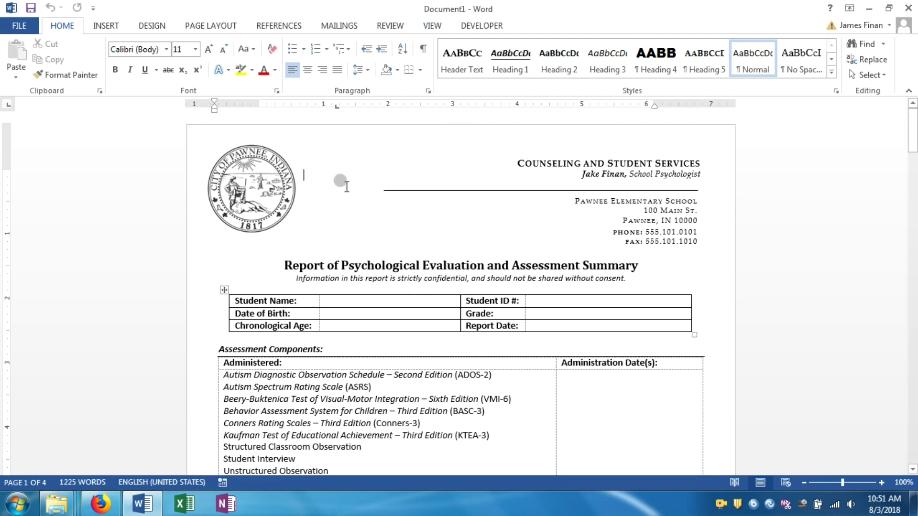
Delete all content of the new document and close it, saving it to the Desktop as Word document Doc1
key("ctrl+a")
key("Delete")
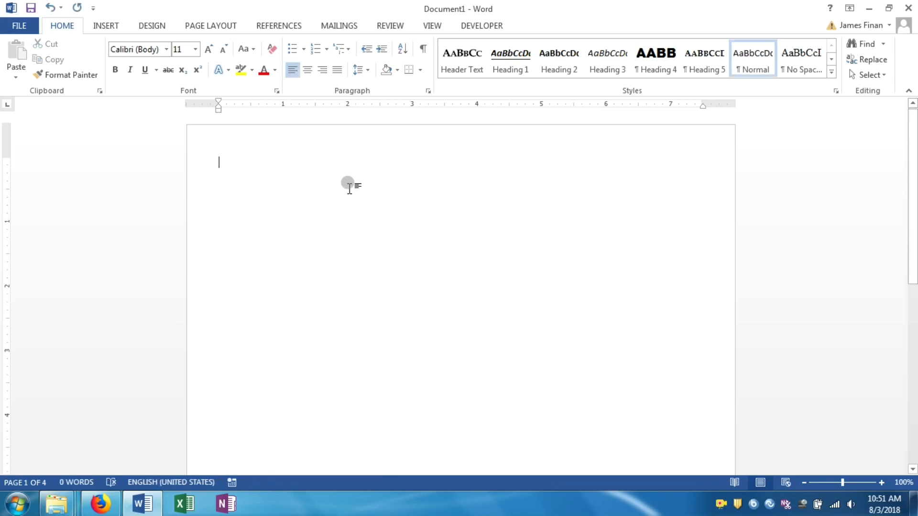
left_click(908, 8)
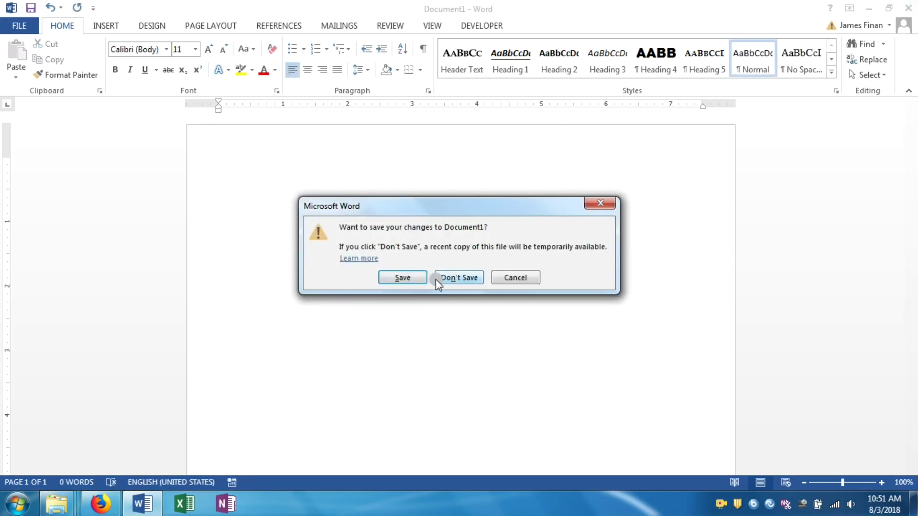
left_click(420, 276)
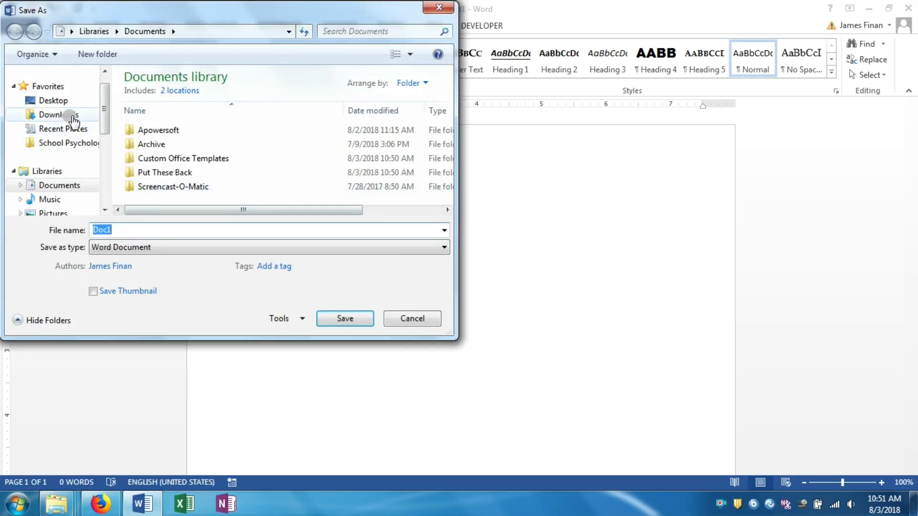
left_click(71, 101)
left_click(339, 320)
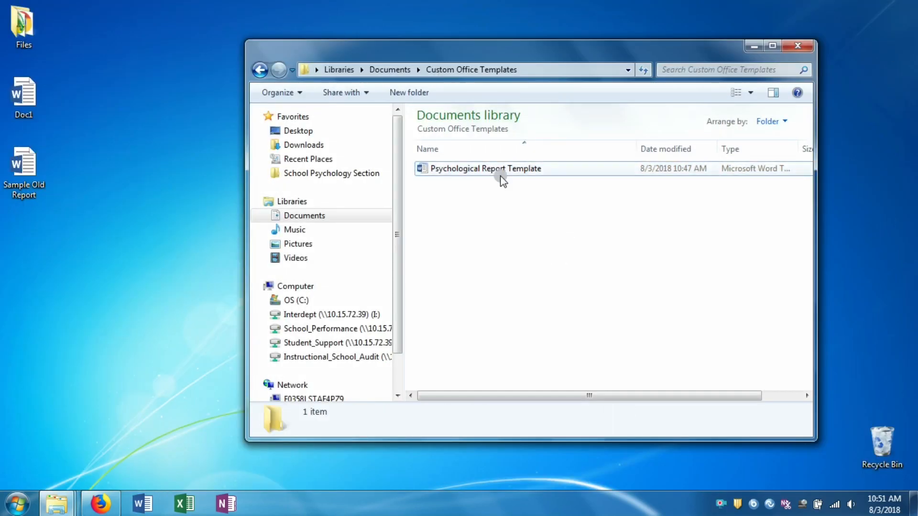
Create another new document from Psychological Report Template and check whether the template's original content is intact
double_click(502, 168)
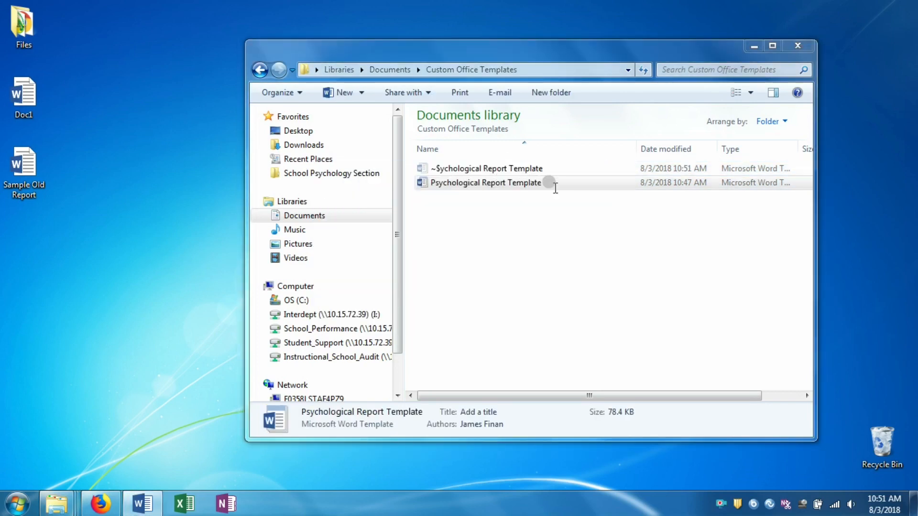
left_click(136, 508)
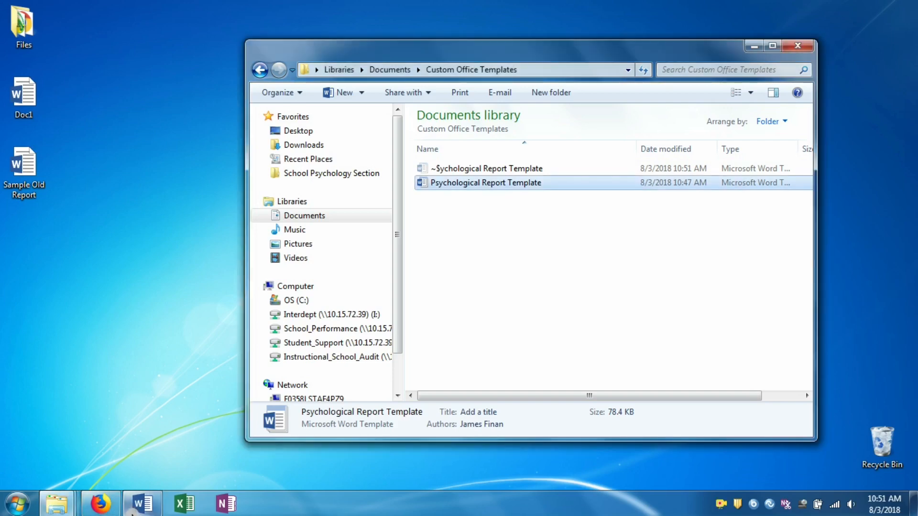
left_click(142, 503)
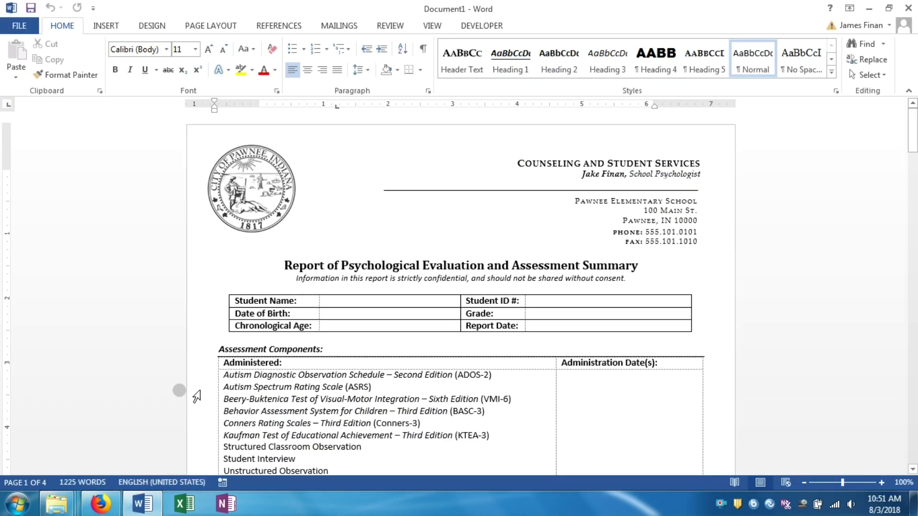
scroll(219, 295, "down", 10)
scroll(227, 298, "up", 10)
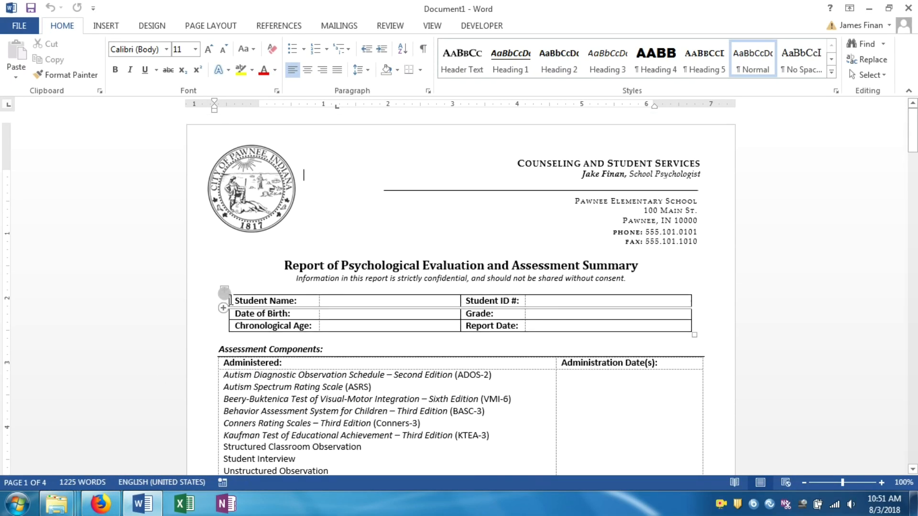
Delete Doc1 from the desktop and close the new document created from the template
left_click(872, 8)
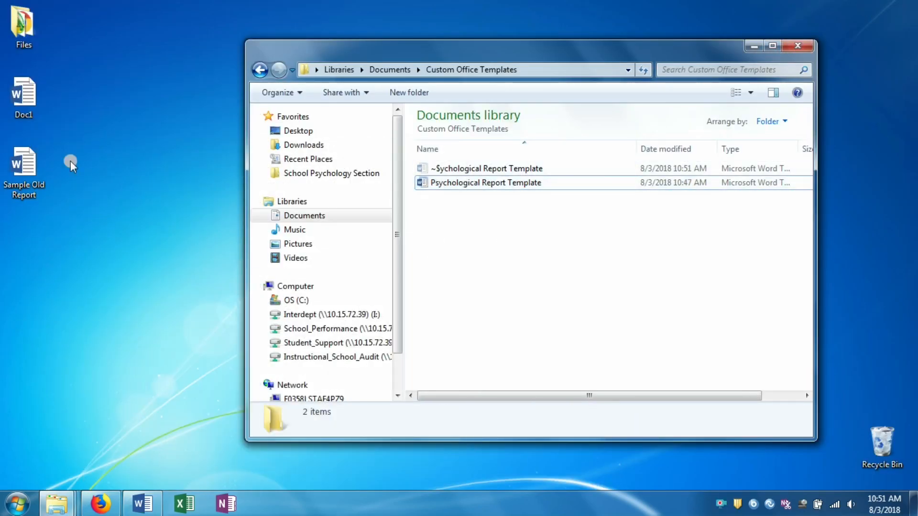
left_click(28, 96)
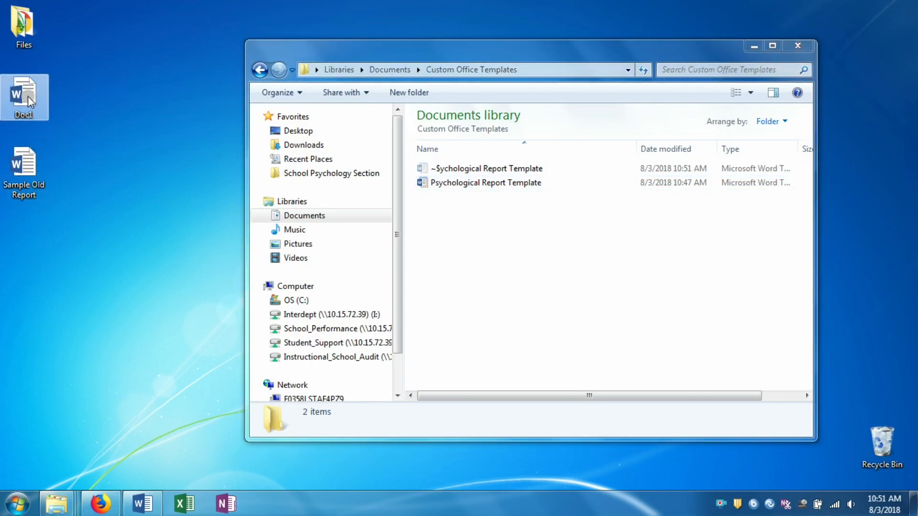
key("Delete")
left_click(519, 309)
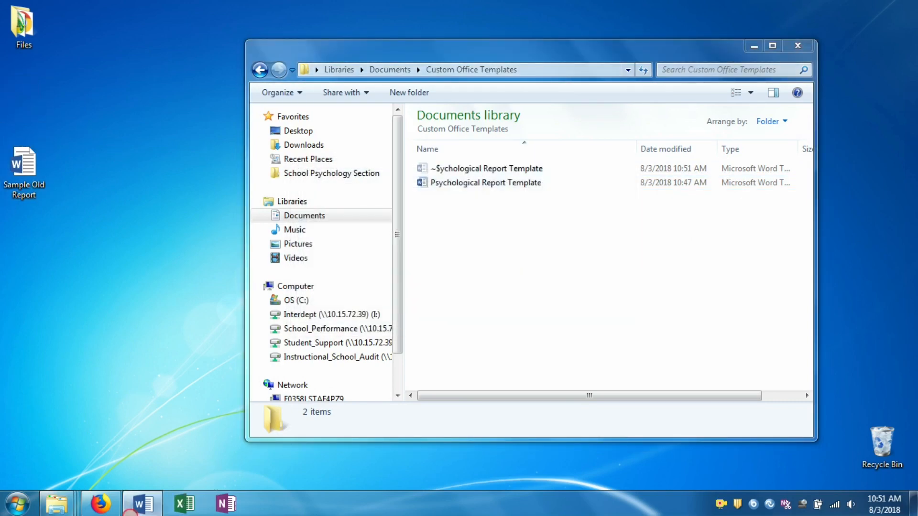
left_click(138, 505)
left_click(908, 5)
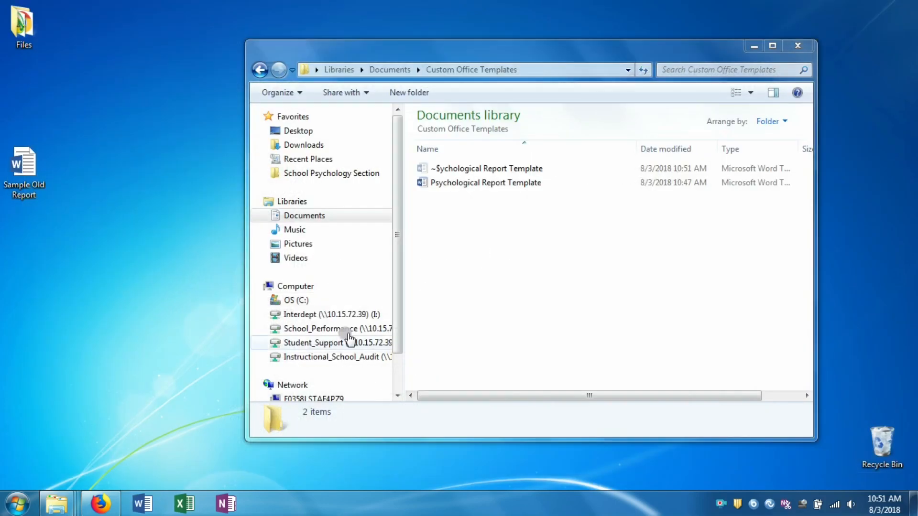
Switch to Word and create a new document from the personal template Psychological Report Template
left_click(142, 503)
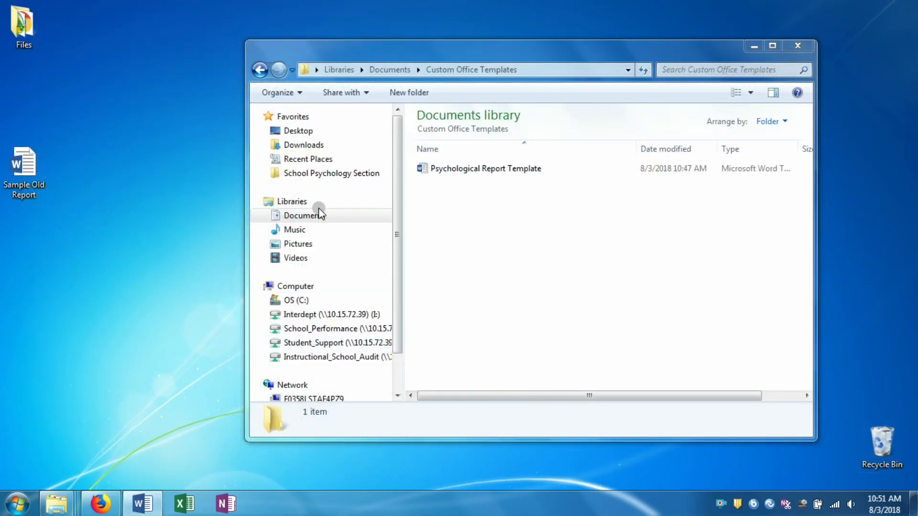
left_click(145, 504)
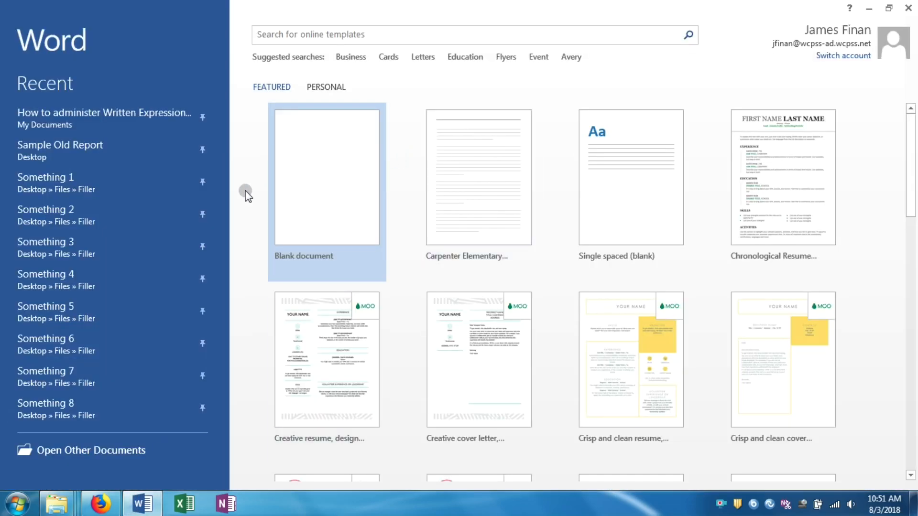
left_click(322, 87)
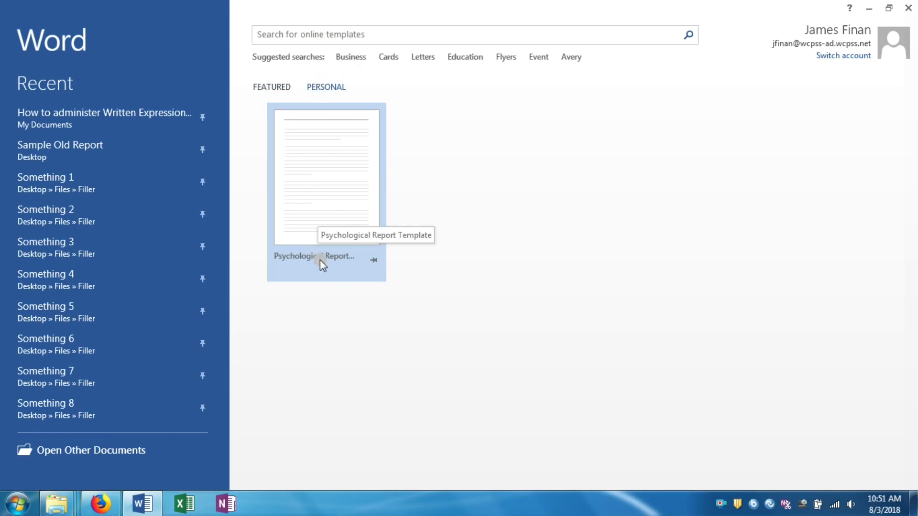
left_click(317, 178)
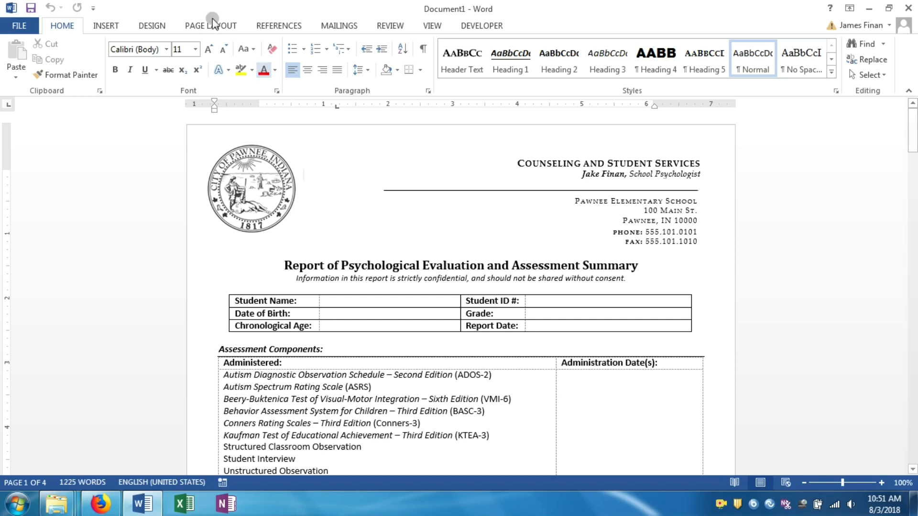
Create another document from the personal Psychological Report Template within the open one, and close one of the two documents
left_click(12, 25)
left_click(27, 80)
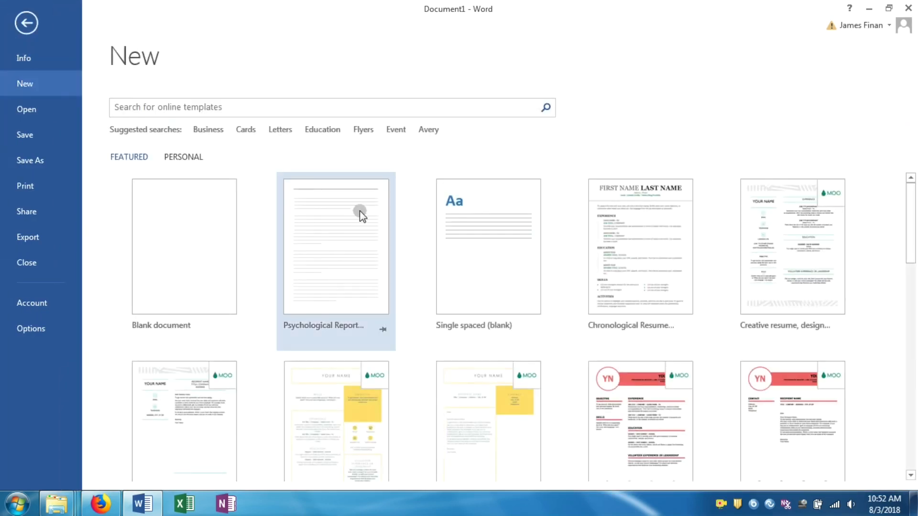
left_click(195, 156)
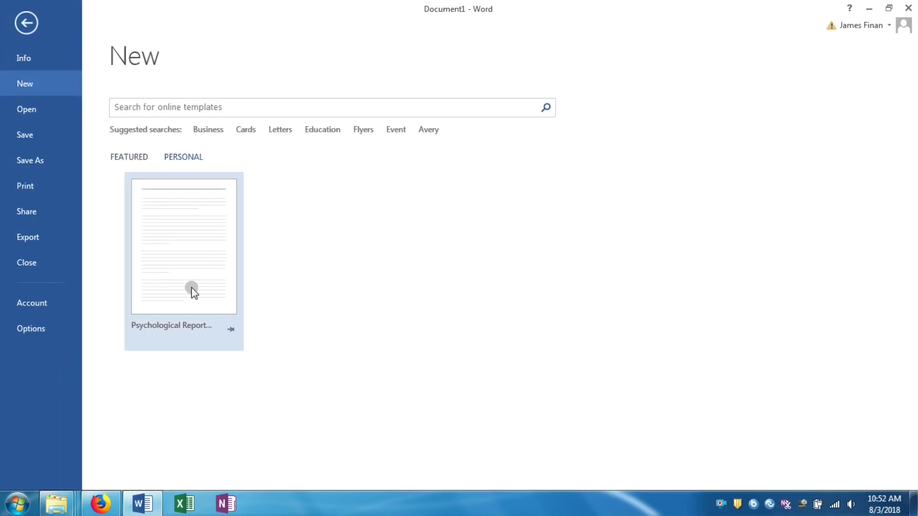
left_click(189, 288)
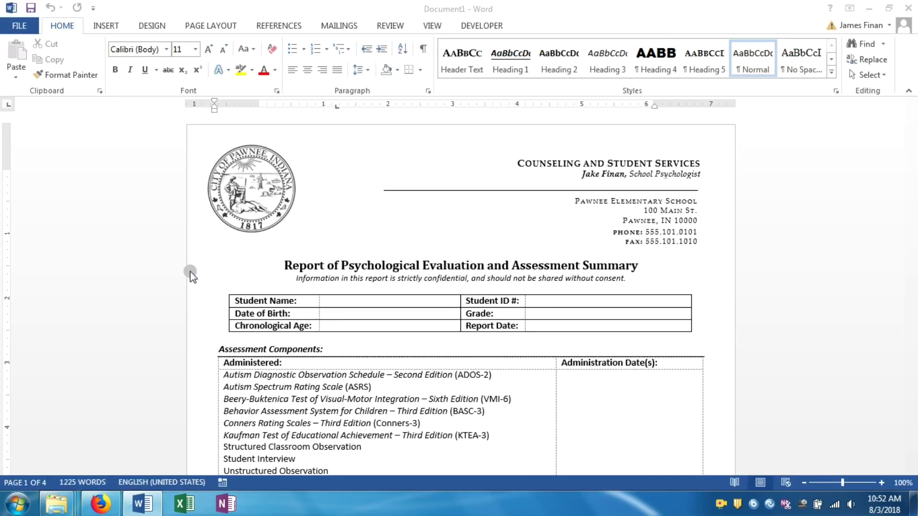
left_click(908, 8)
scroll(435, 250, "down", 5)
scroll(437, 251, "up", 5)
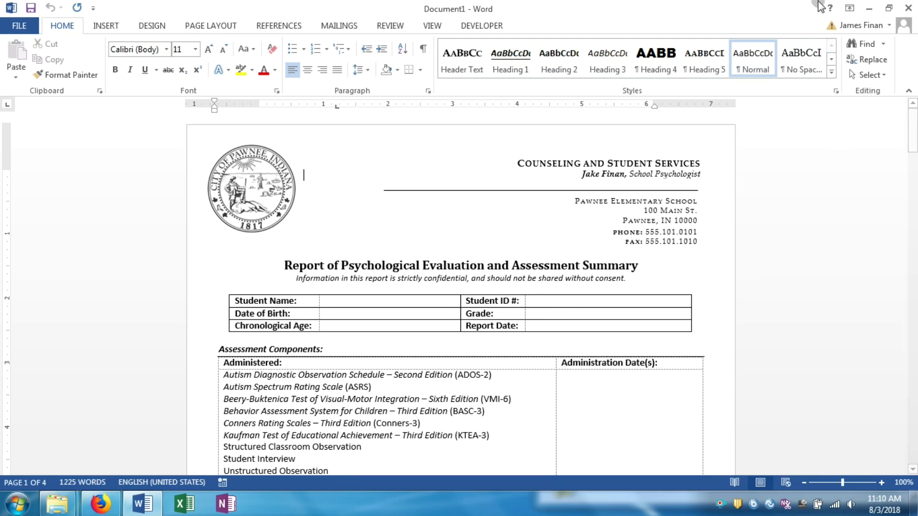
Open Sample Old Report from the desktop and look through its first sections down to Reason for Referral
left_click(869, 9)
double_click(18, 171)
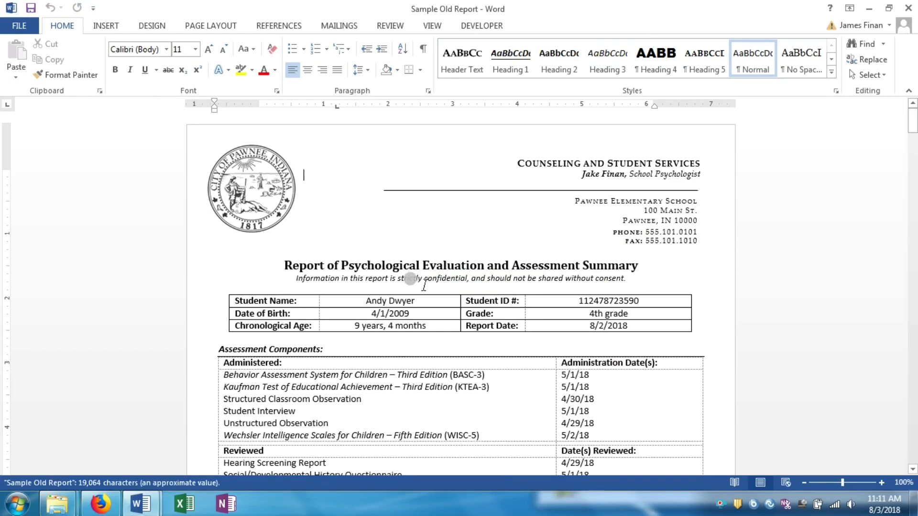
scroll(410, 295, "down", 7)
scroll(382, 261, "down", 3)
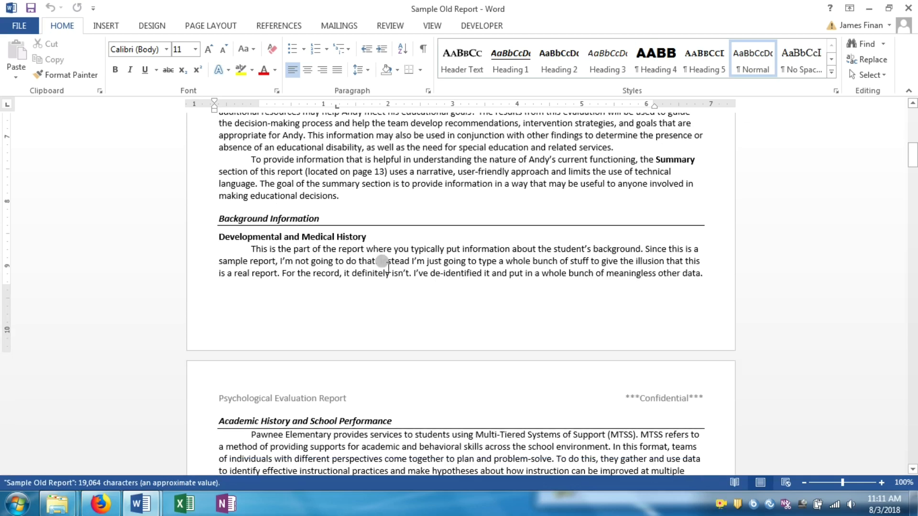
scroll(378, 260, "up", 3)
scroll(260, 198, "down", 3)
scroll(260, 198, "up", 9)
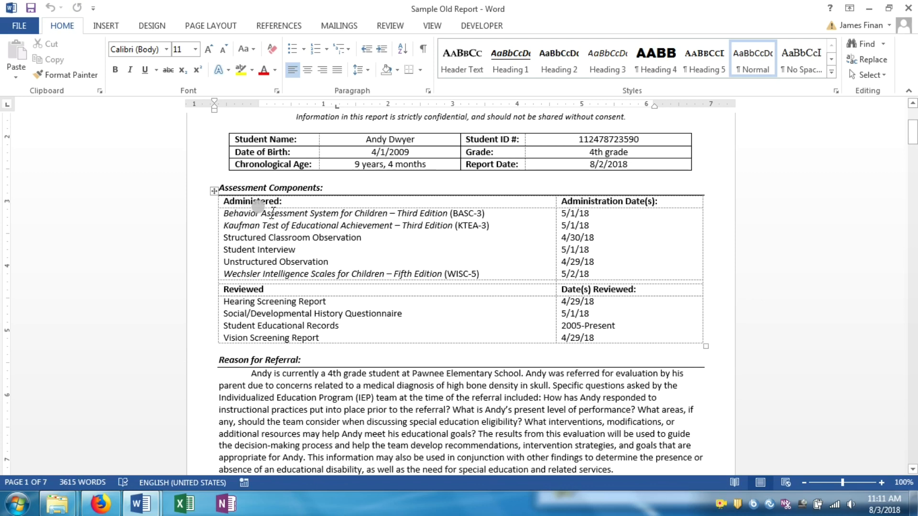
scroll(273, 213, "down", 3)
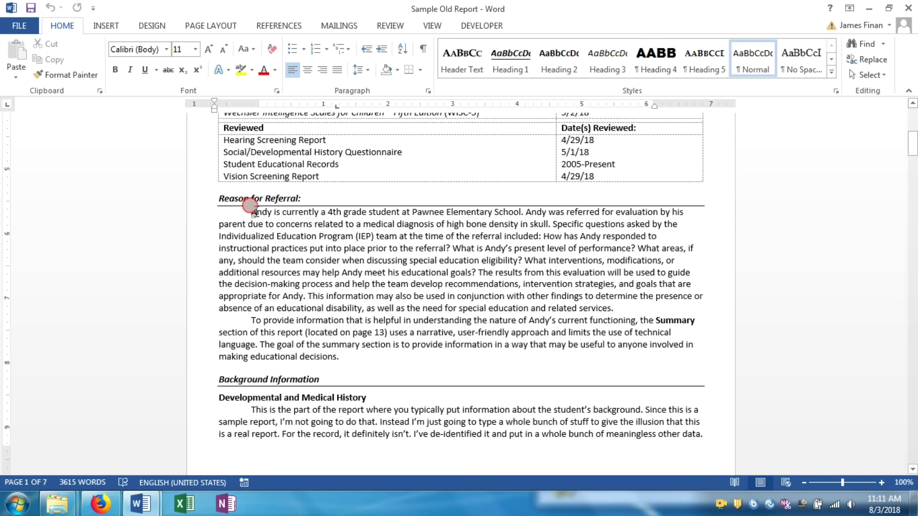
Copy both Reason for Referral paragraphs from Sample Old Report over that section's red placeholder in Document1, and remove the extra first-line indent
left_click_drag(252, 211, 341, 358)
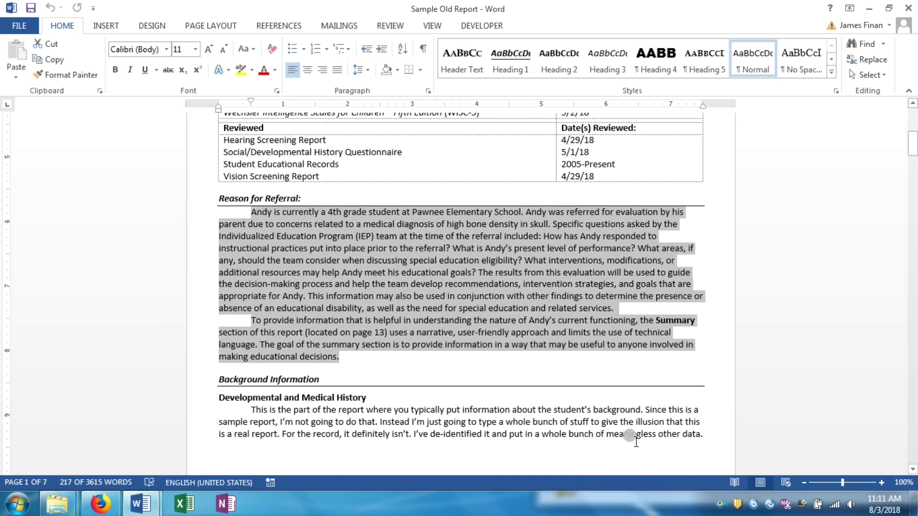
key("ctrl+c")
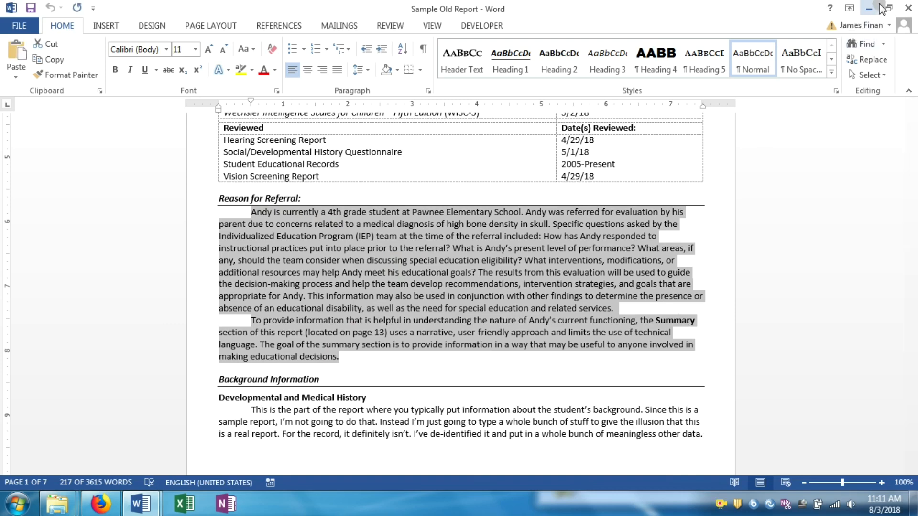
left_click(879, 6)
left_click(292, 377)
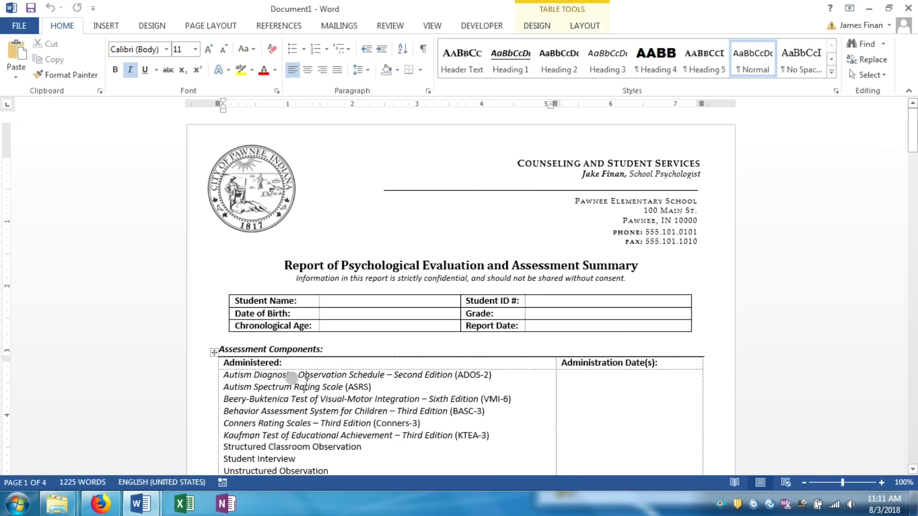
scroll(292, 378, "down", 9)
left_click(243, 280)
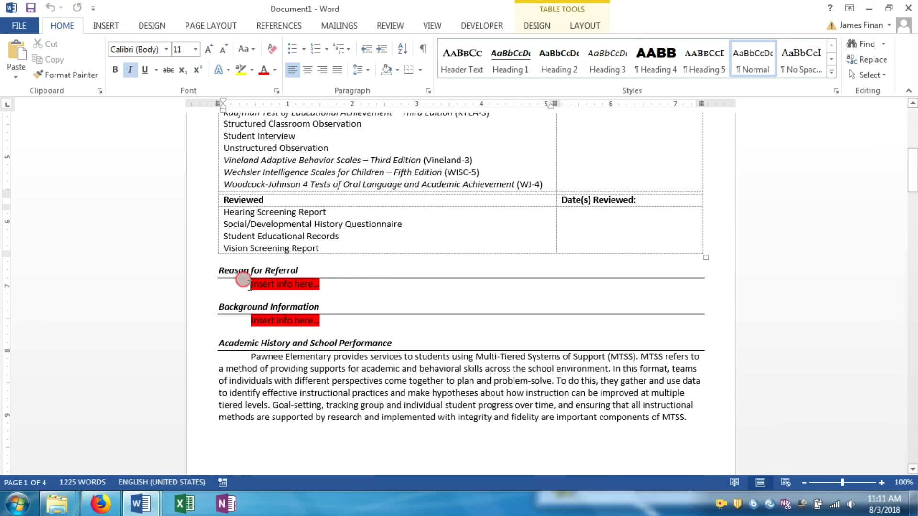
left_click_drag(249, 286, 323, 284)
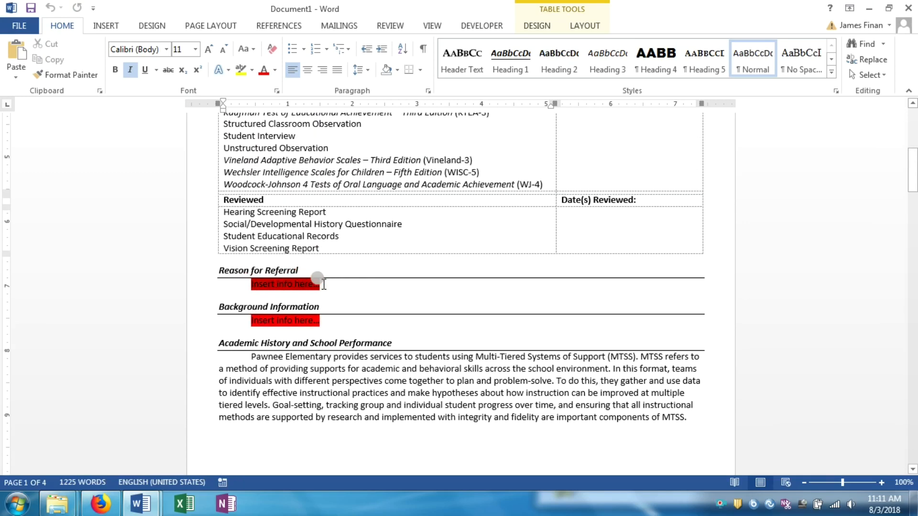
key("ctrl+v")
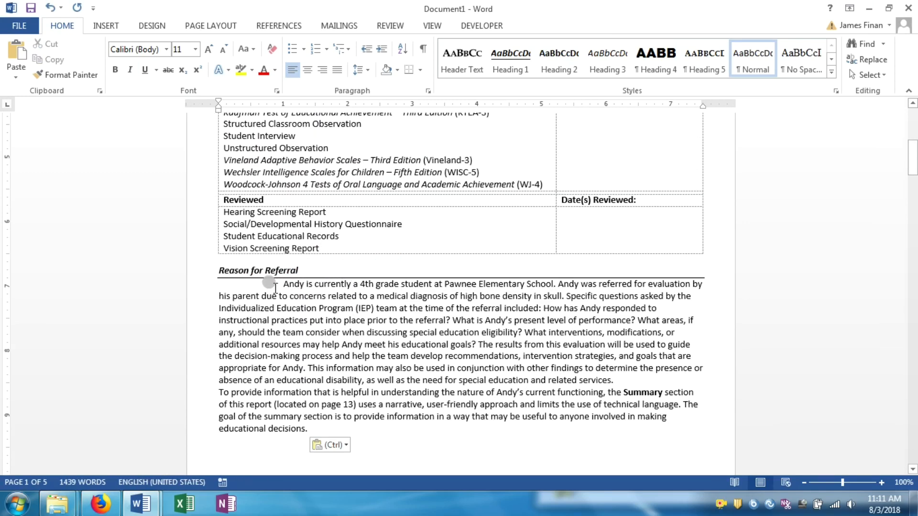
left_click(275, 287)
key("BackSpace")
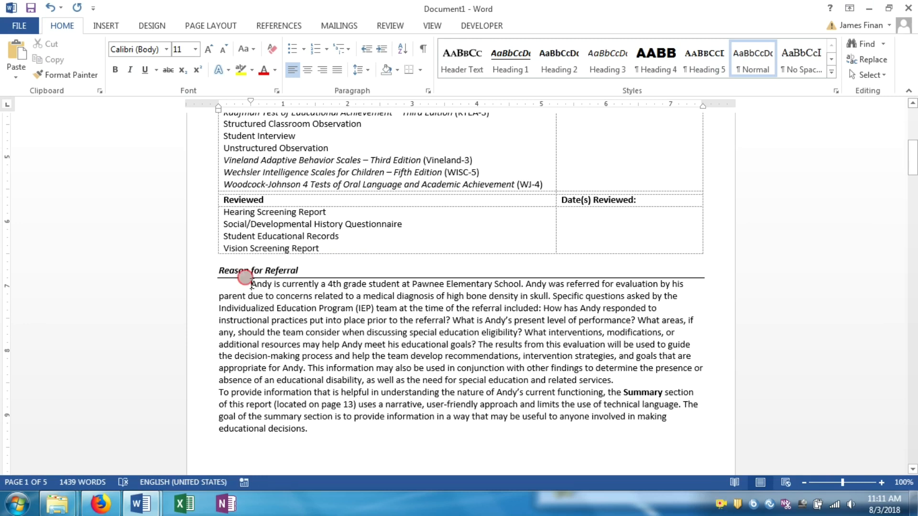
Replace the student's name at the start of the Reason for Referral paragraph with NAME, highlighted in yellow
left_click_drag(251, 285, 270, 285)
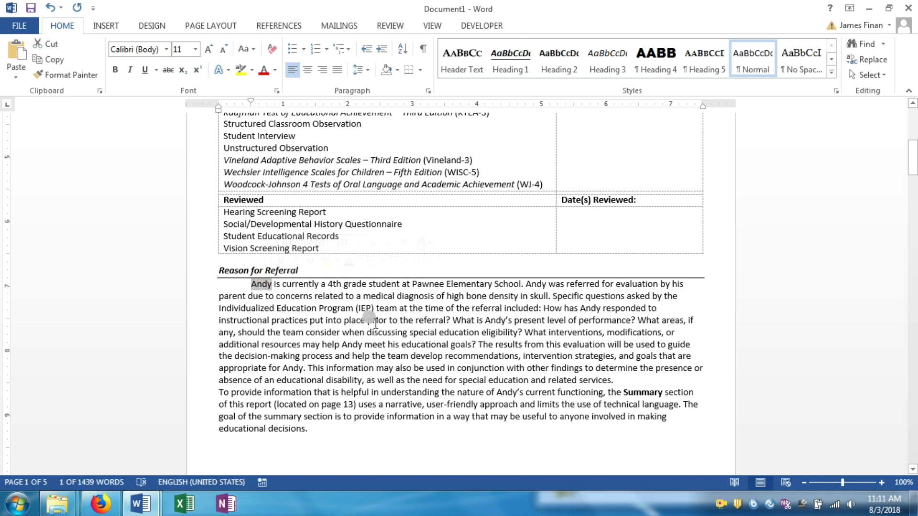
type("NAME")
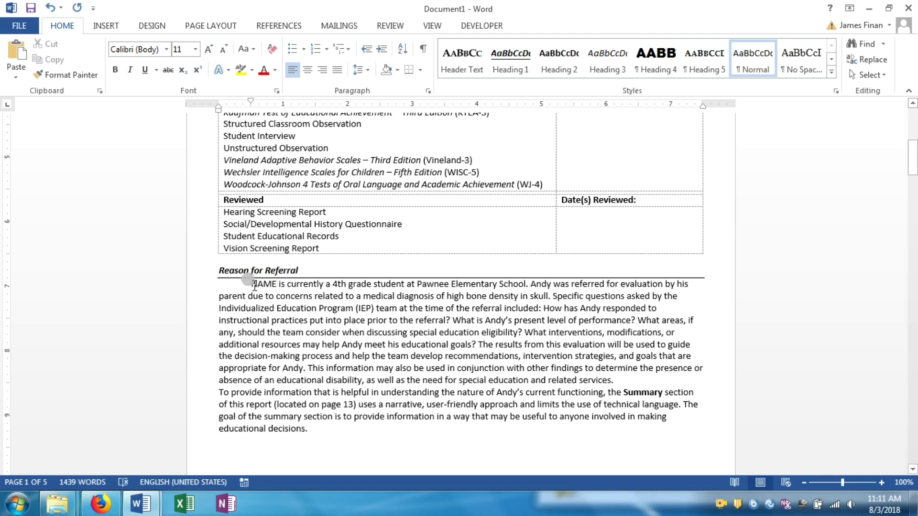
left_click_drag(252, 286, 279, 287)
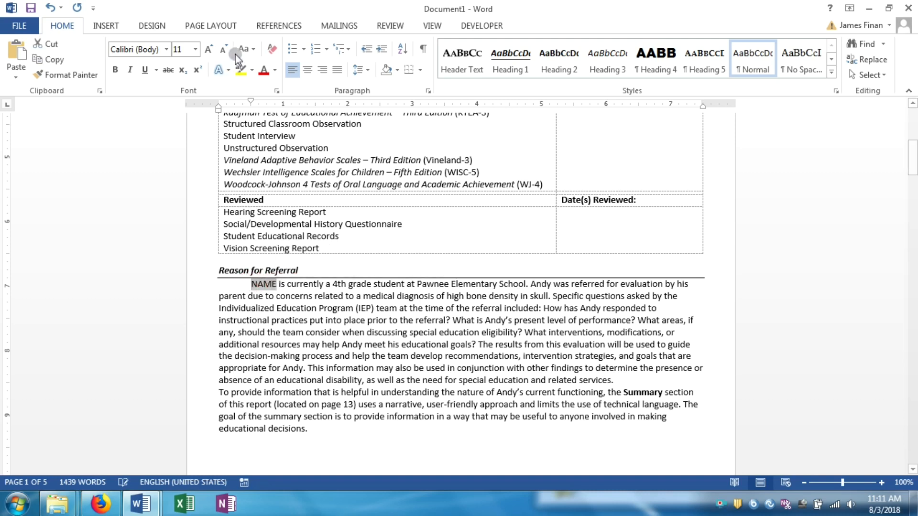
left_click(241, 70)
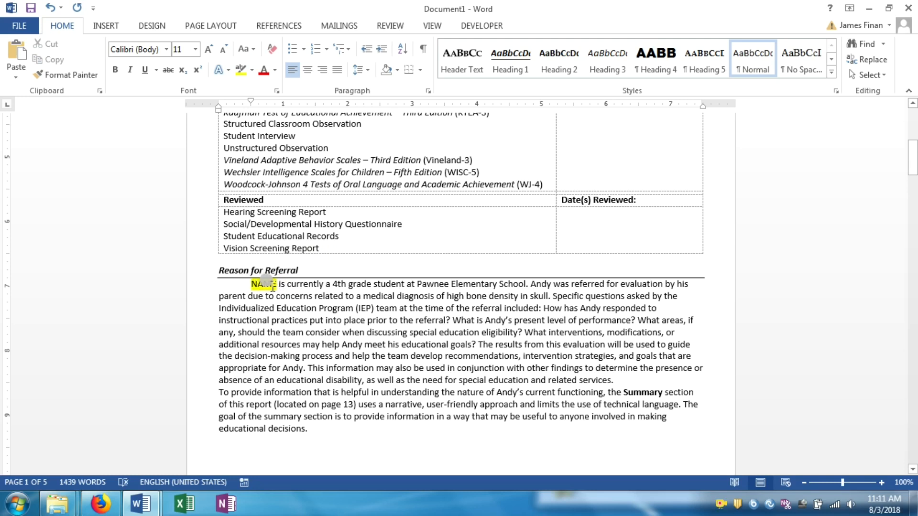
Replace "4th grade" in the first Reason for Referral sentence with GRADE, highlighted in yellow
left_click(336, 285)
left_click_drag(336, 285, 371, 285)
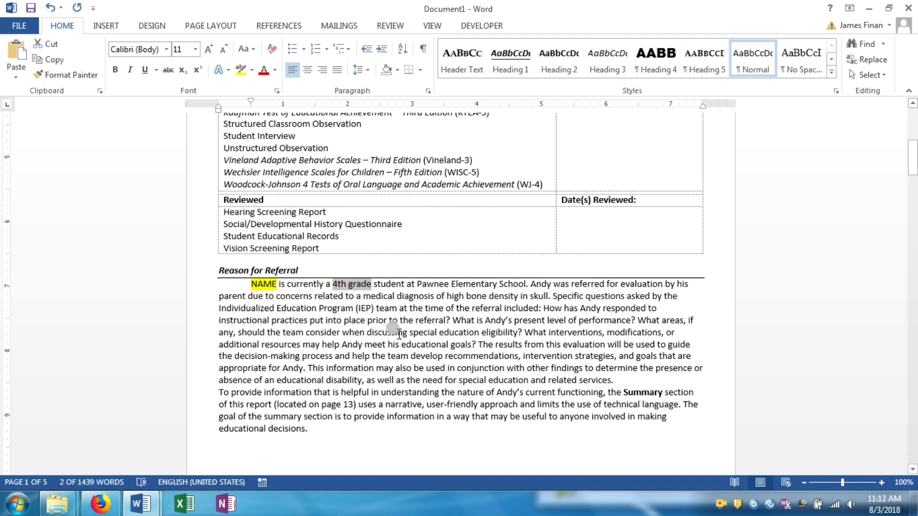
type("GRADE")
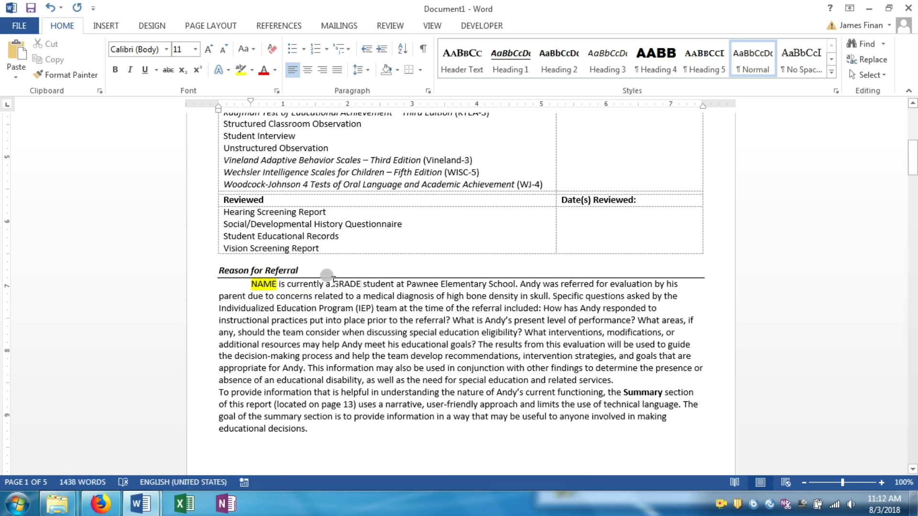
left_click_drag(333, 283, 361, 285)
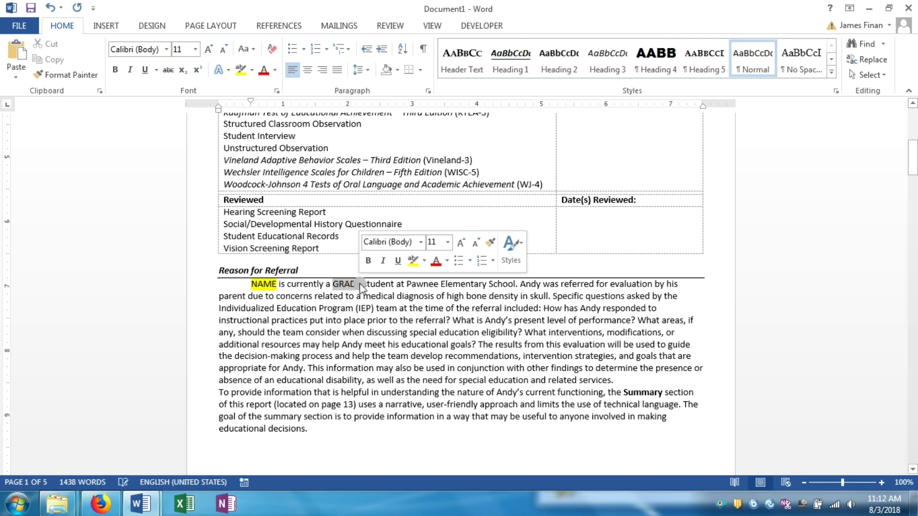
left_click(240, 70)
Replace "Pawnee Elementary School" in the first Reason for Referral sentence with SCHOOL, highlighted in yellow
left_click(374, 284)
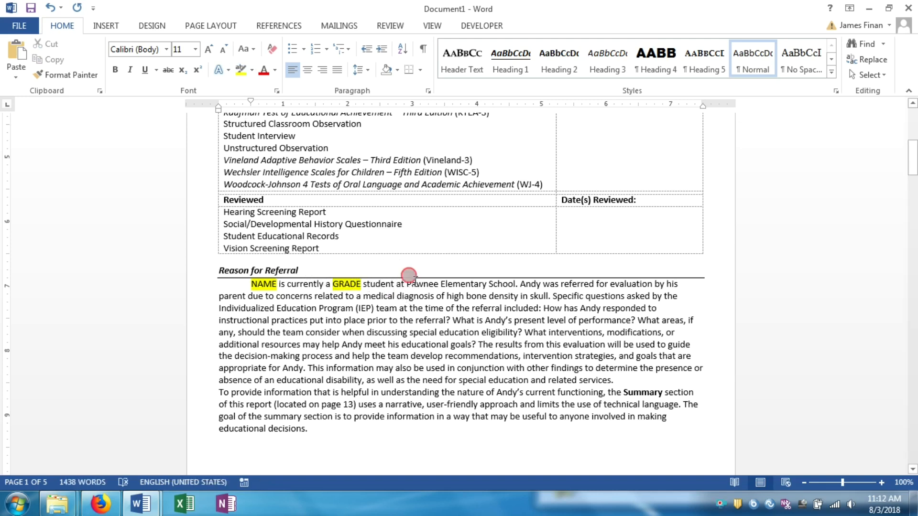
left_click_drag(407, 284, 517, 286)
scroll(550, 239, "up", 10)
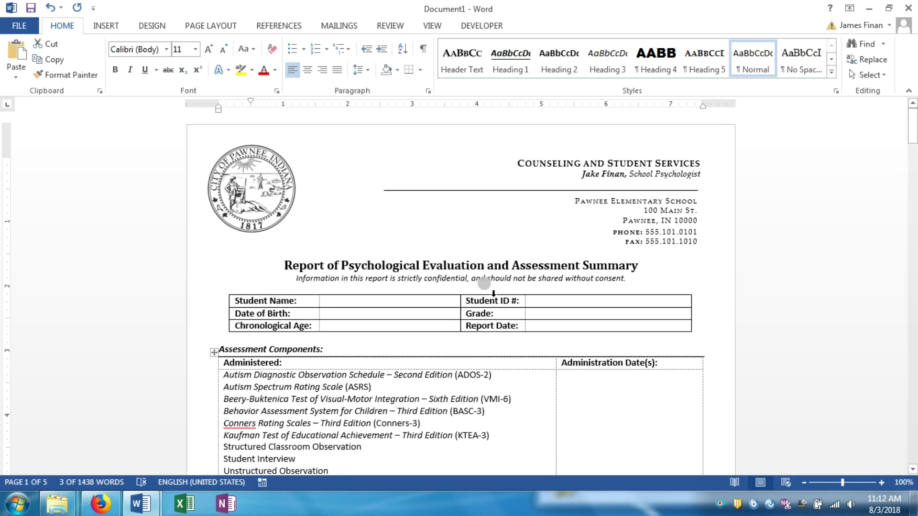
scroll(383, 310, "down", 10)
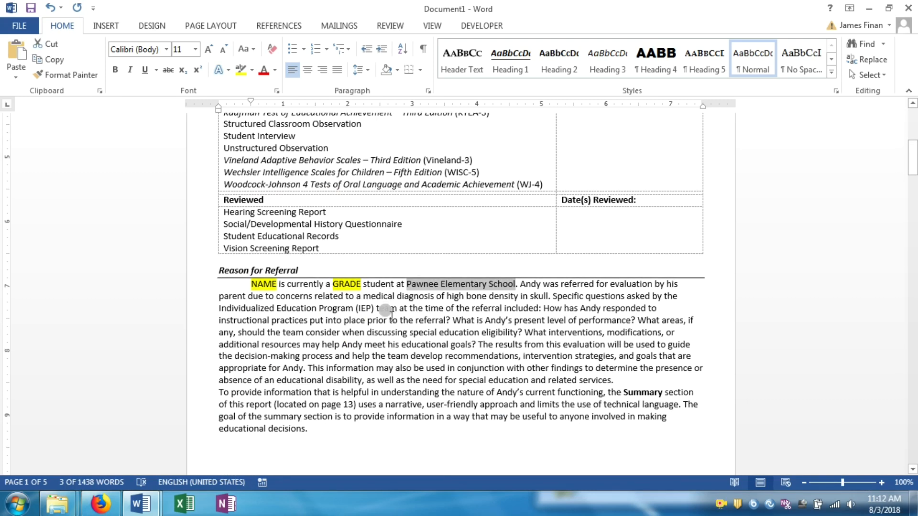
left_click(399, 317)
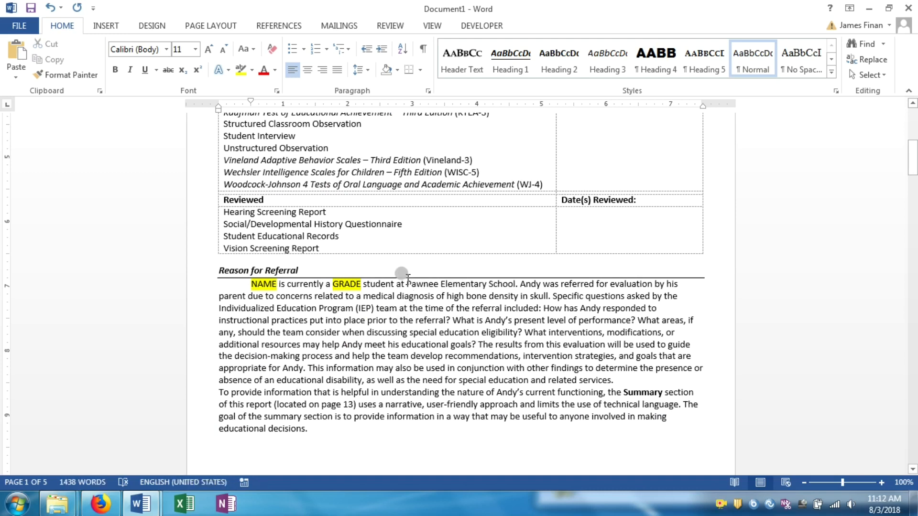
left_click_drag(407, 281, 515, 276)
type("SCHOOL")
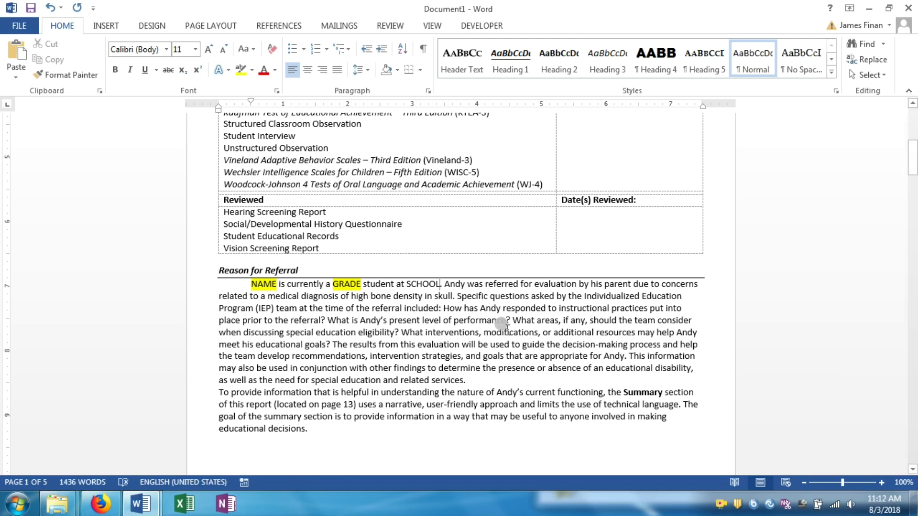
left_click_drag(396, 283, 470, 283)
left_click(416, 284)
left_click(248, 75)
Replace the student's name at the start of the second Reason for Referral sentence with NAME, highlighted in yellow
type("NAME")
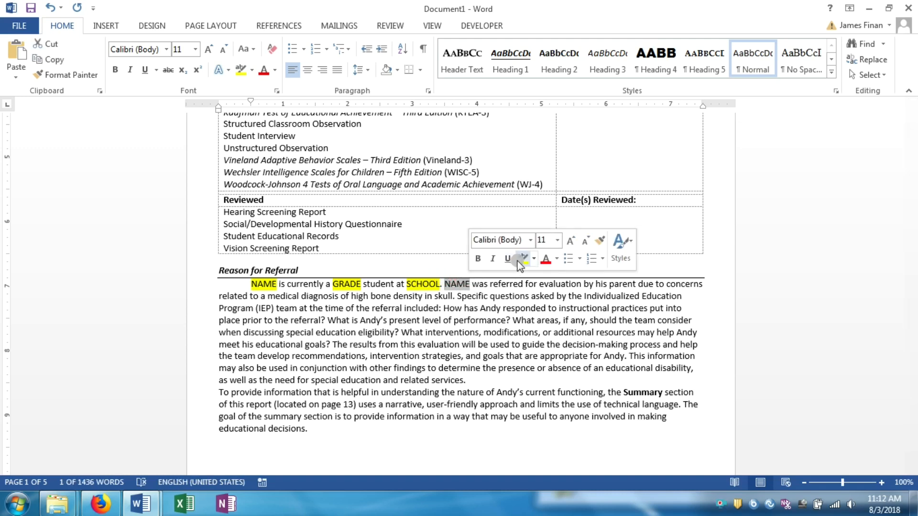
left_click(518, 261)
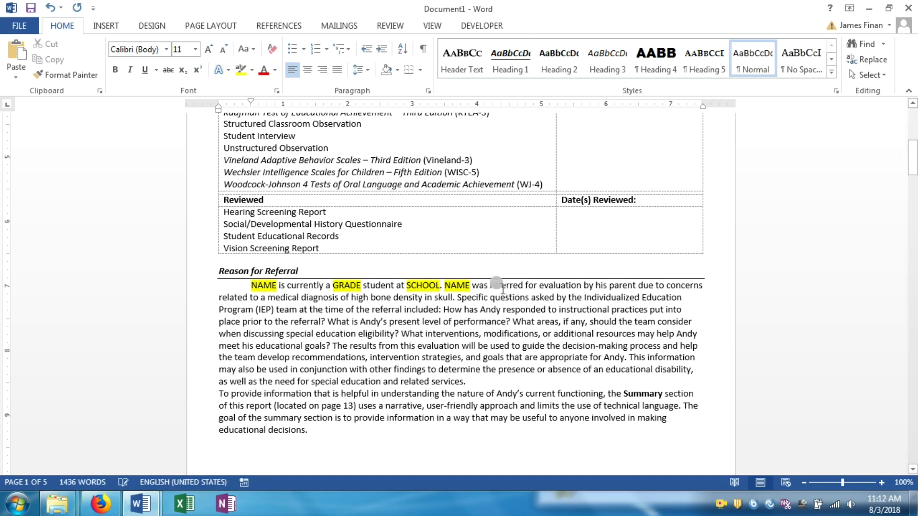
key("ctrl+z")
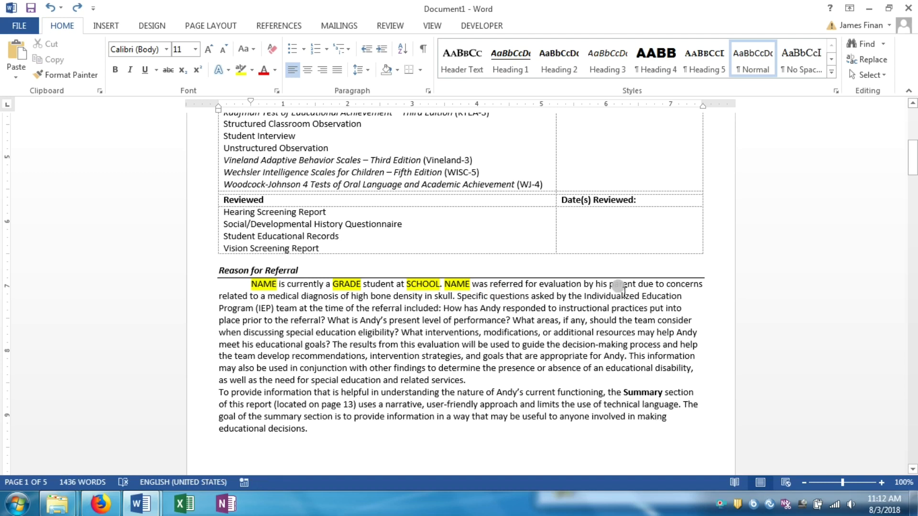
left_click(603, 285)
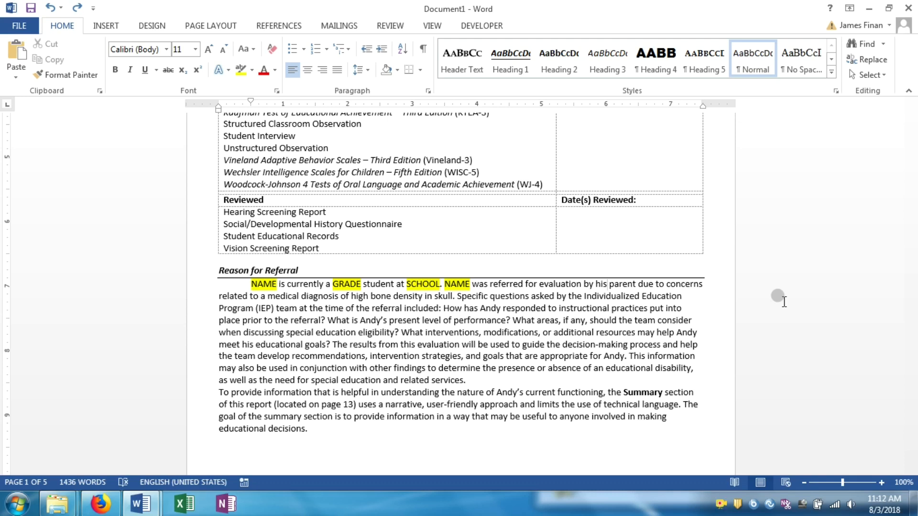
Change "his" before "parent" in the second Reason for Referral sentence to "his/her", highlighted in yellow
type("/her")
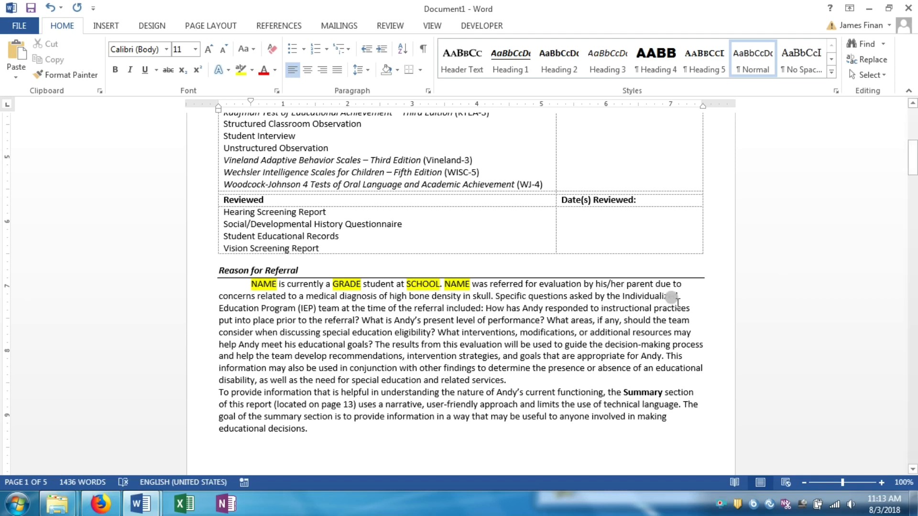
left_click_drag(596, 283, 625, 284)
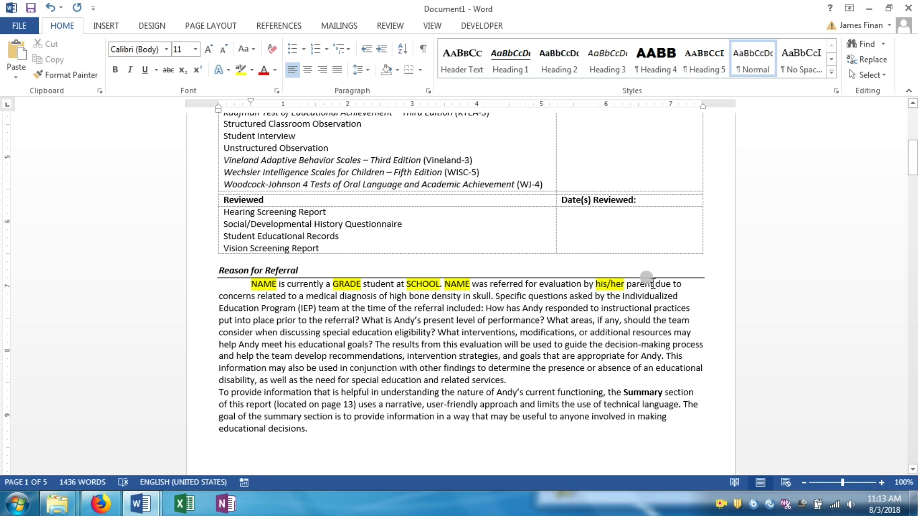
left_click(240, 286)
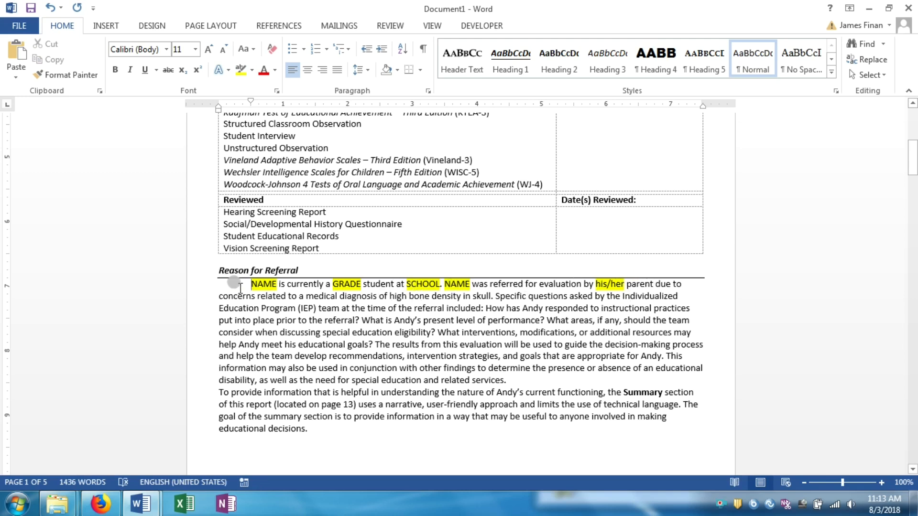
left_click_drag(207, 266, 465, 383)
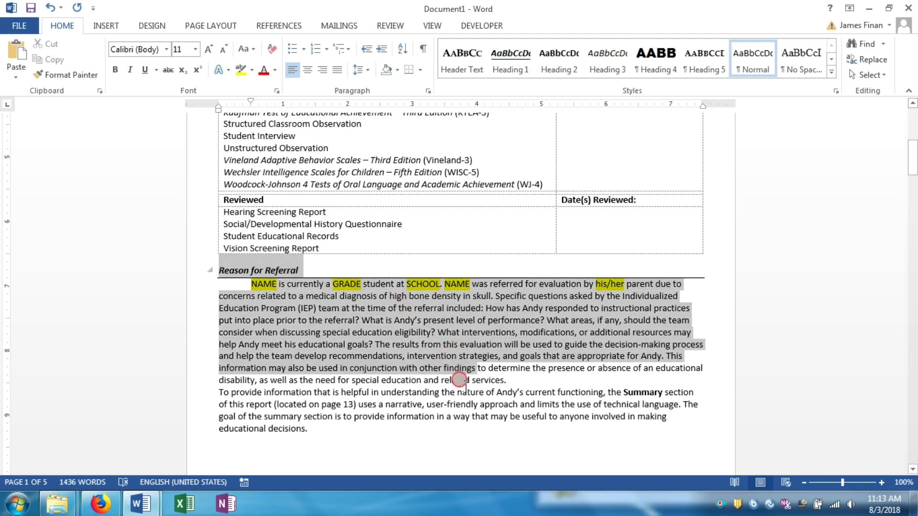
left_click(626, 286)
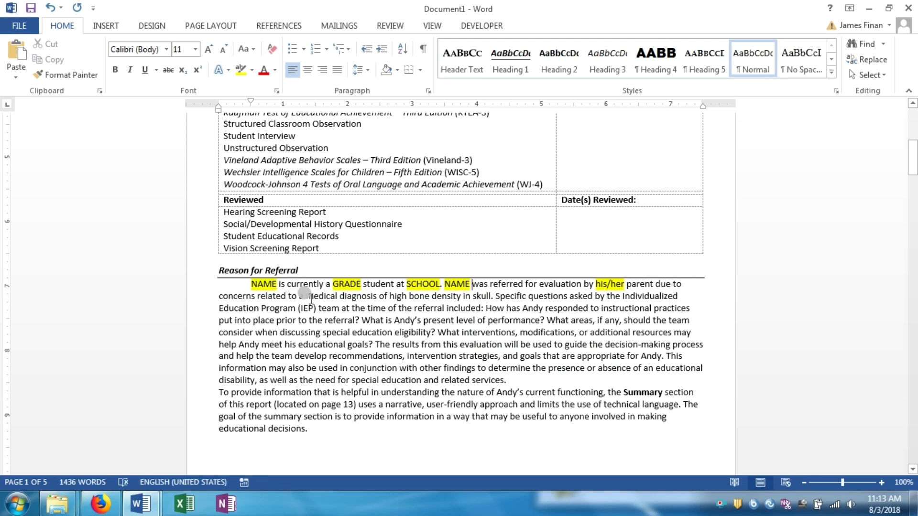
Replace the medical diagnosis after "concerns related to" with an ellipsis highlighted in red
mouse_move(299, 289)
left_mouse_down()
mouse_move(386, 297)
mouse_move(298, 288)
left_mouse_up()
left_click_drag(299, 293, 492, 295)
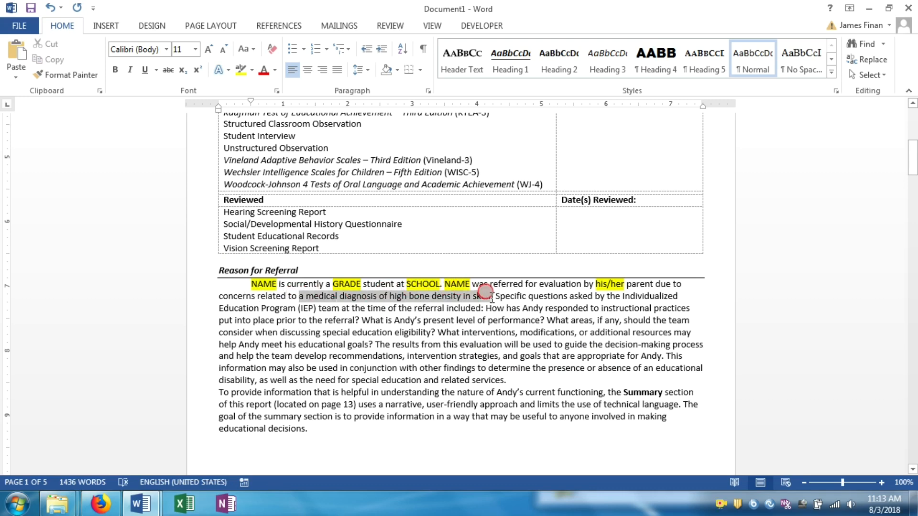
key("Delete")
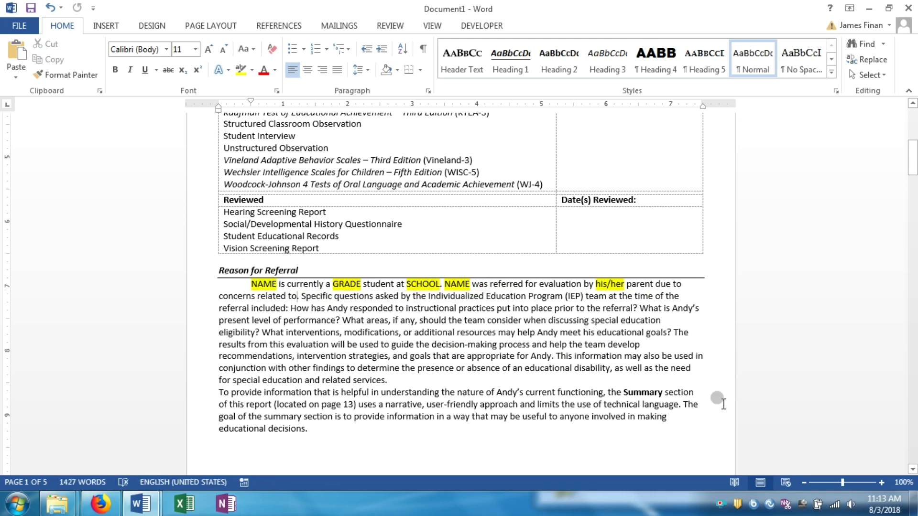
type("...")
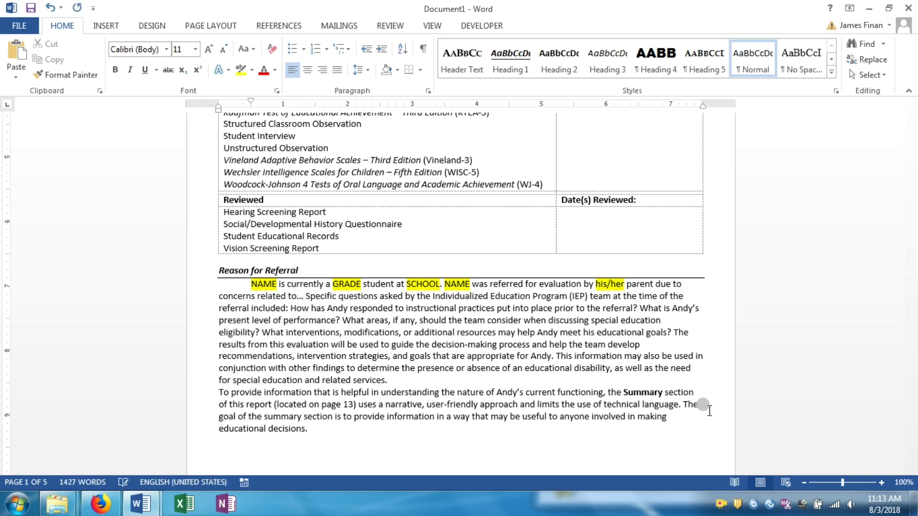
double_click(301, 296)
left_click(366, 274)
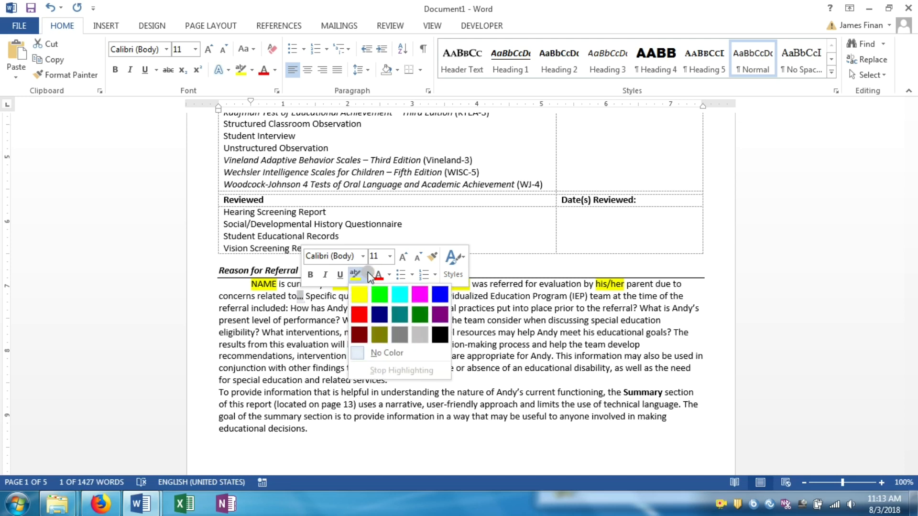
left_click(359, 316)
left_click(316, 320)
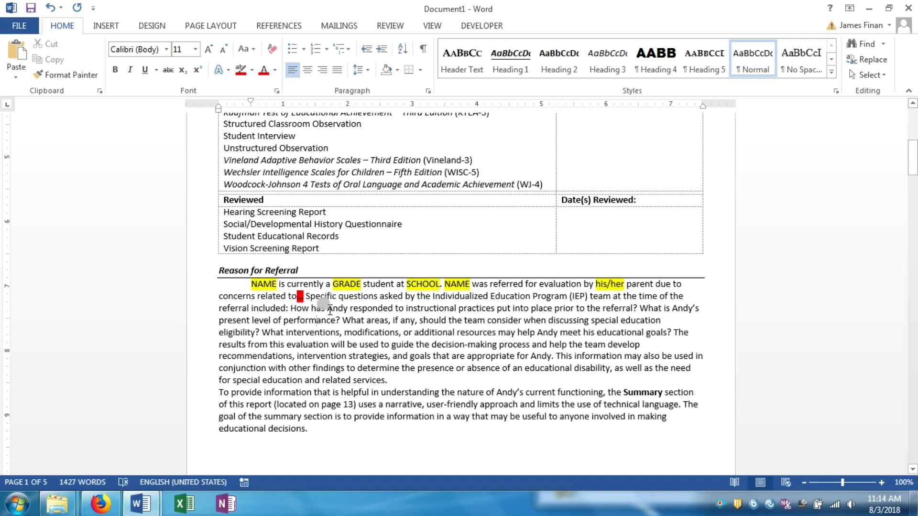
Replace the student's name in the question about response to instructional practices with NAME, highlighted in yellow
left_click_drag(329, 309, 349, 310)
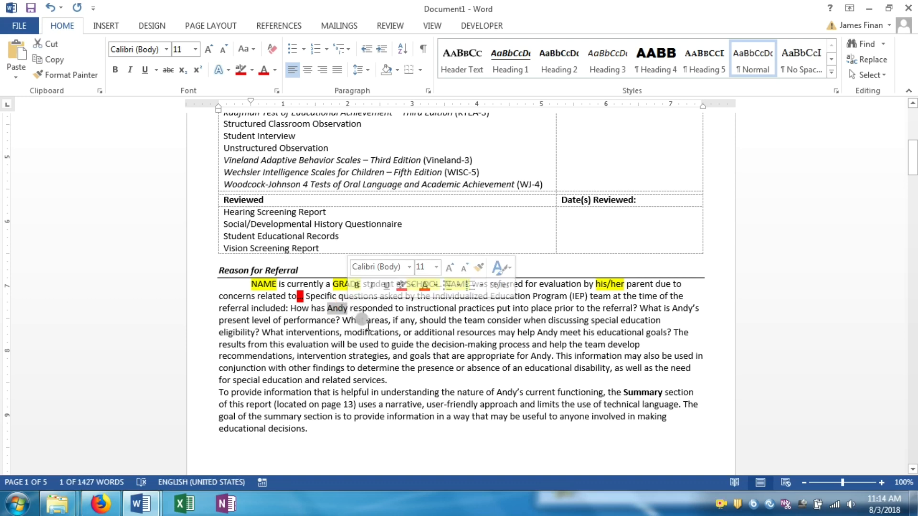
type("NAME")
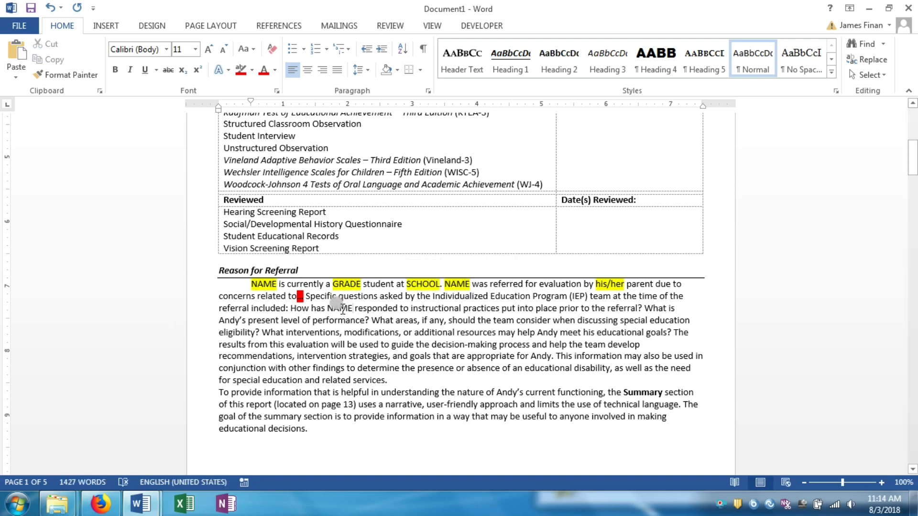
left_click_drag(328, 307, 354, 305)
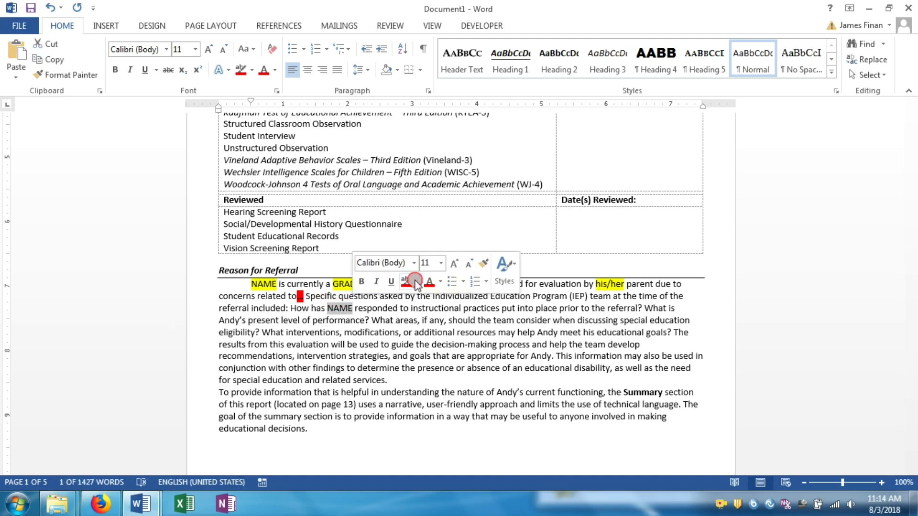
left_click(418, 281)
left_click(409, 297)
left_click(392, 324)
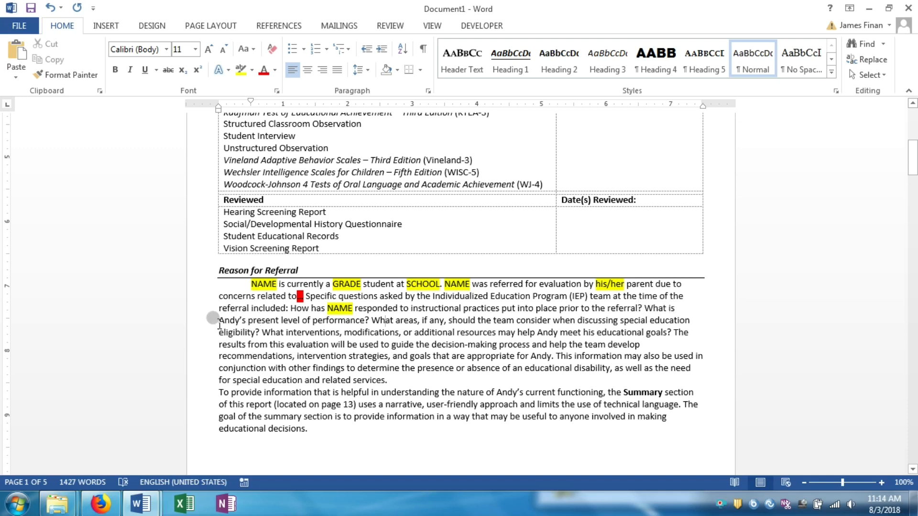
Replace the student's name before "present level of performance" with NAME highlighted in yellow, keeping the possessive ending
left_click_drag(220, 321, 246, 325)
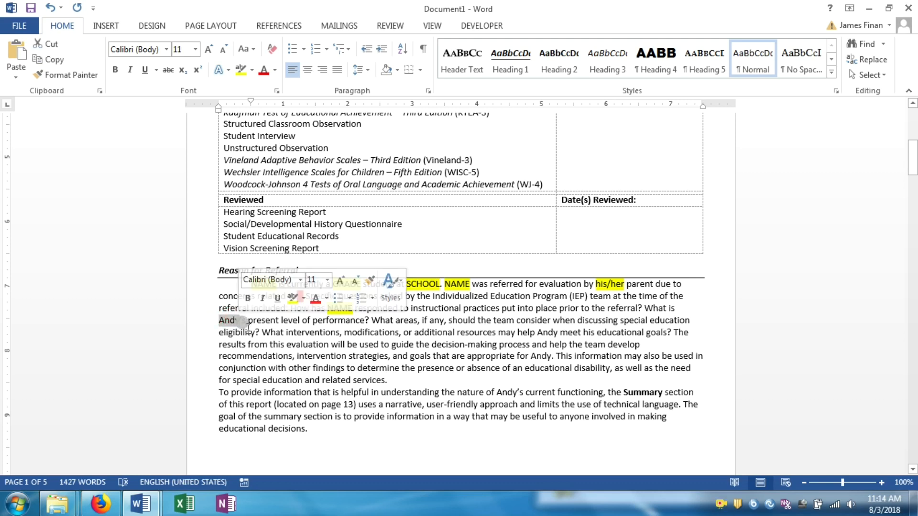
type("NAME")
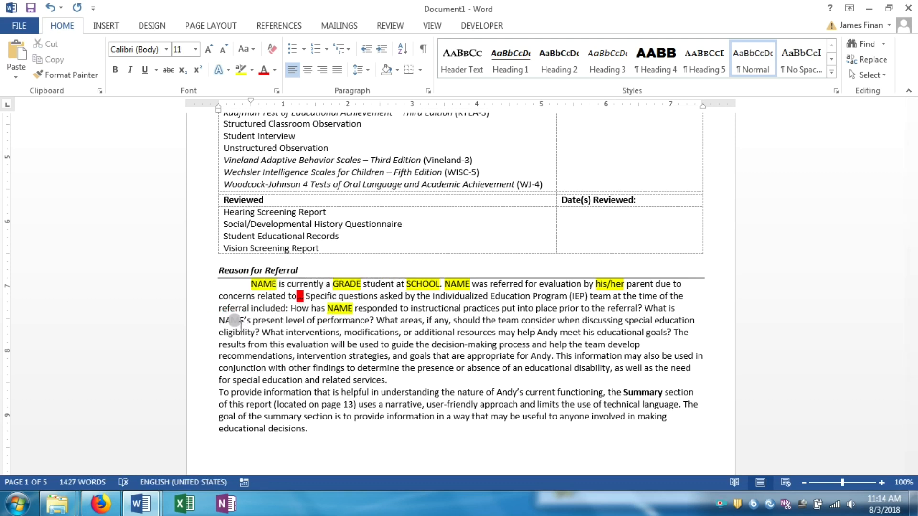
left_click_drag(214, 320, 243, 324)
left_click(297, 300)
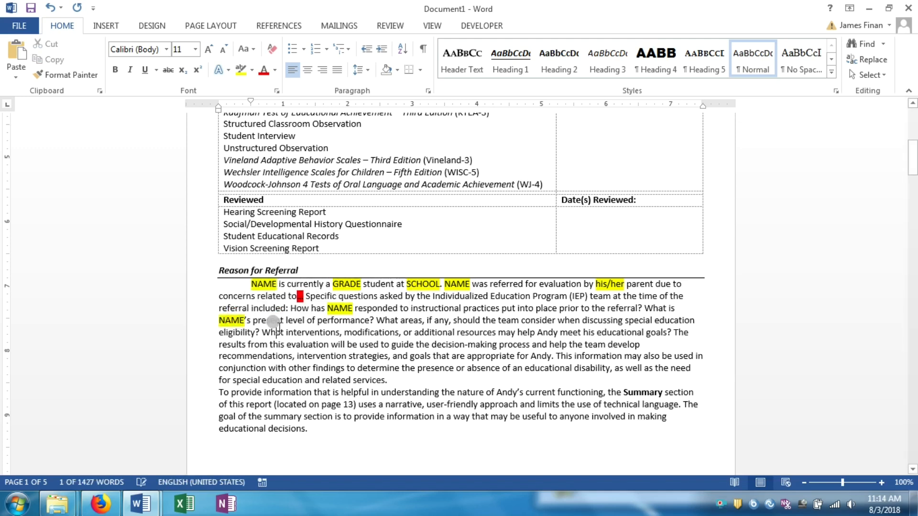
left_click(276, 332)
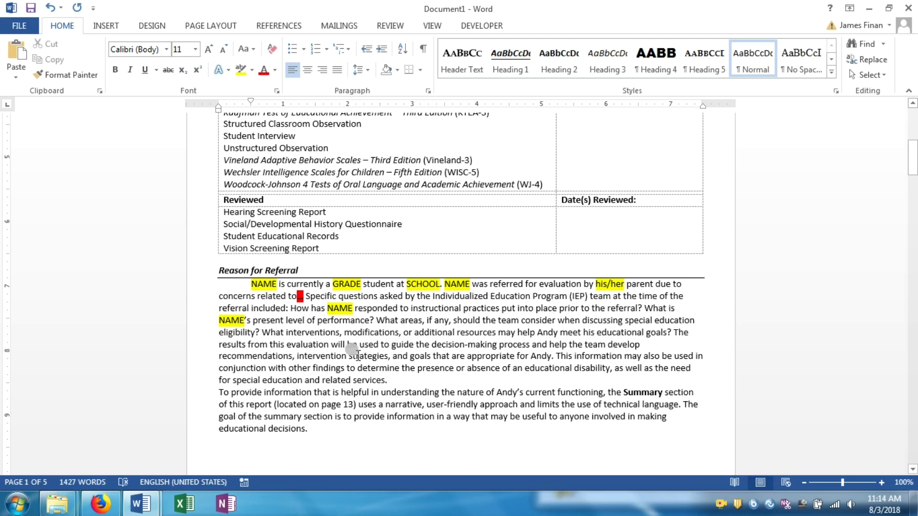
Replace the student's name after "additional resources may help" with NAME, highlighted in yellow
left_click(275, 333)
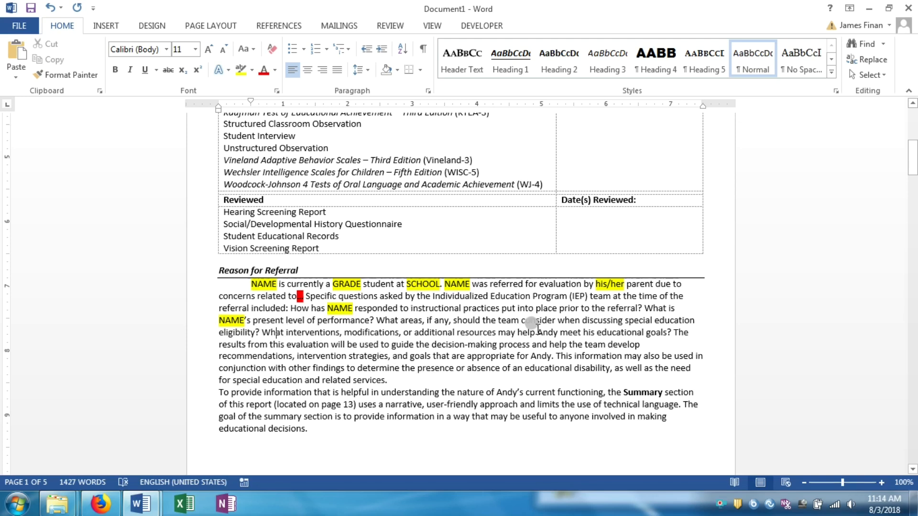
left_click_drag(537, 331, 555, 334)
type("NAME")
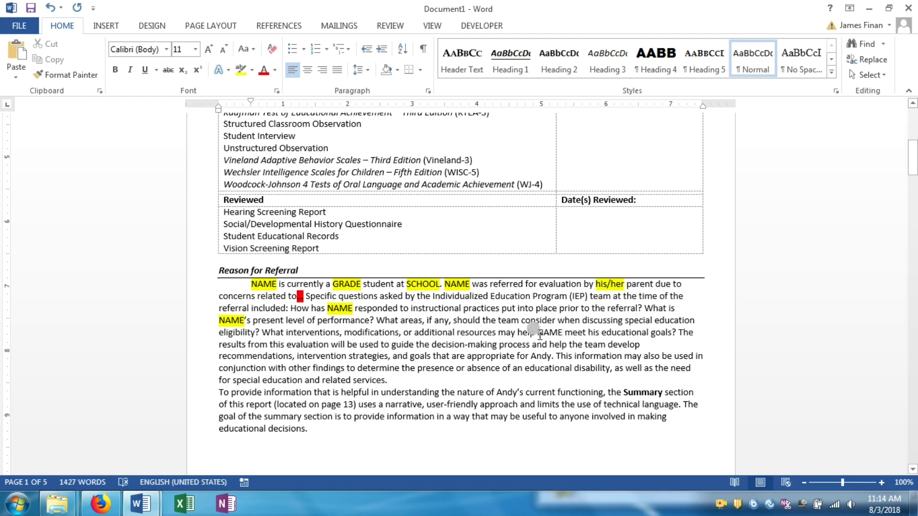
left_click_drag(540, 335, 564, 334)
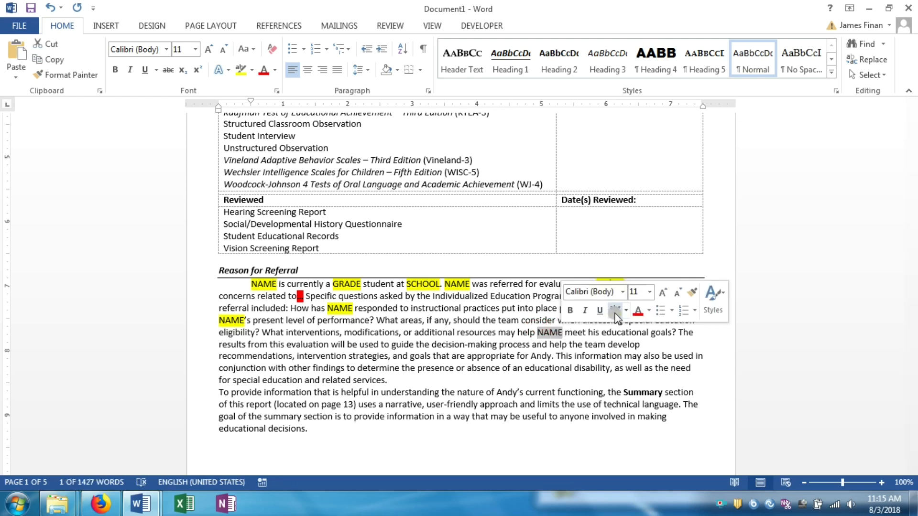
left_click(617, 314)
Change "his" before "educational goals" to "his/her", highlighted in yellow
left_click(599, 332)
type("/her")
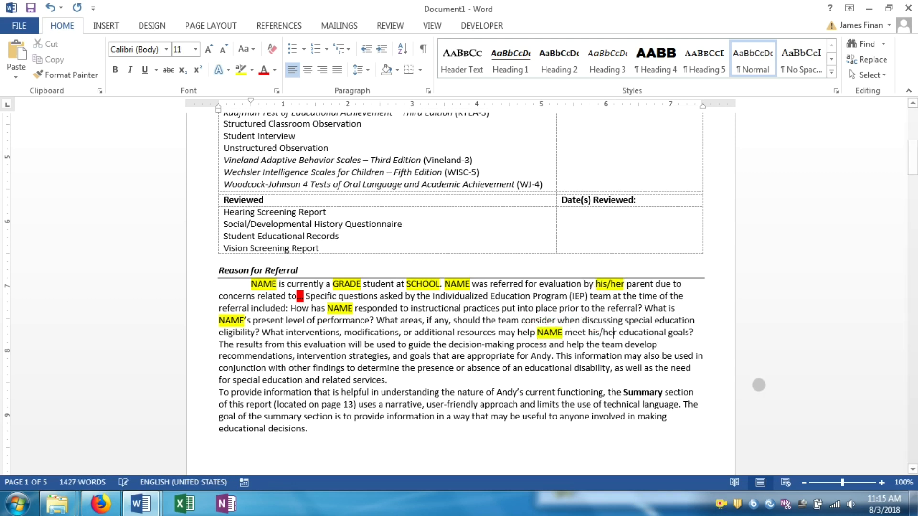
left_click_drag(587, 333, 617, 333)
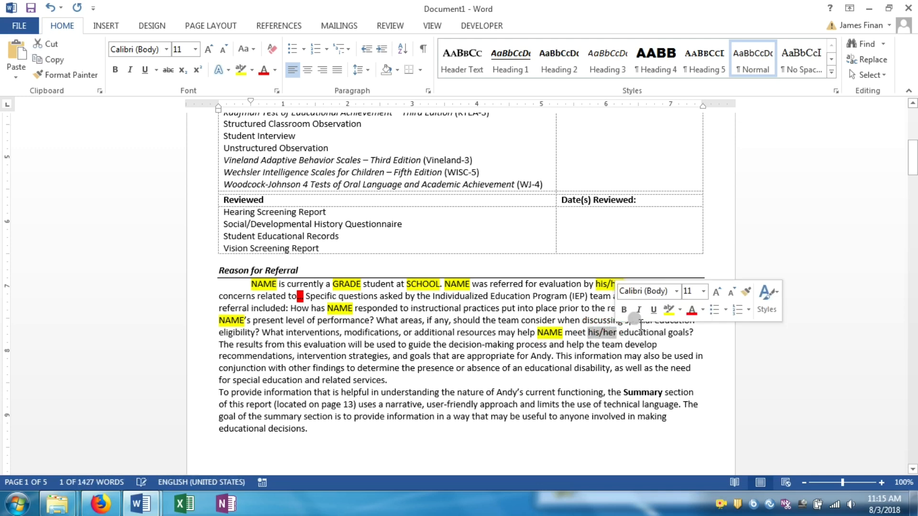
left_click(670, 309)
left_click(615, 344)
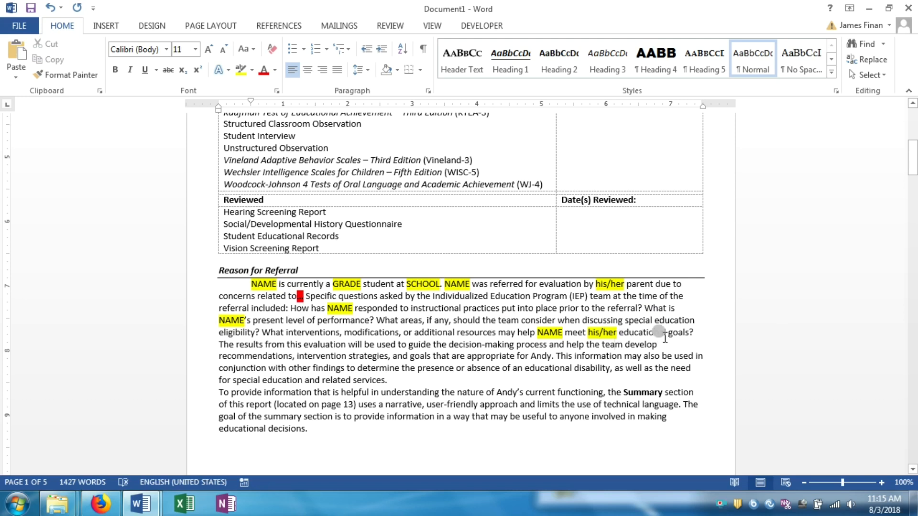
Replace the student's name after "goals that are appropriate for" with NAME, highlighted in yellow
left_click(694, 332)
left_click(220, 346)
double_click(536, 356)
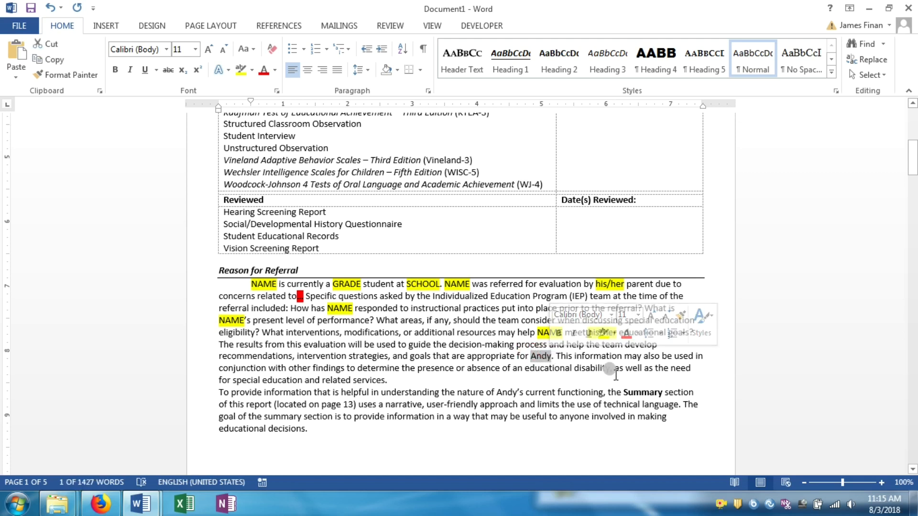
type("NAME")
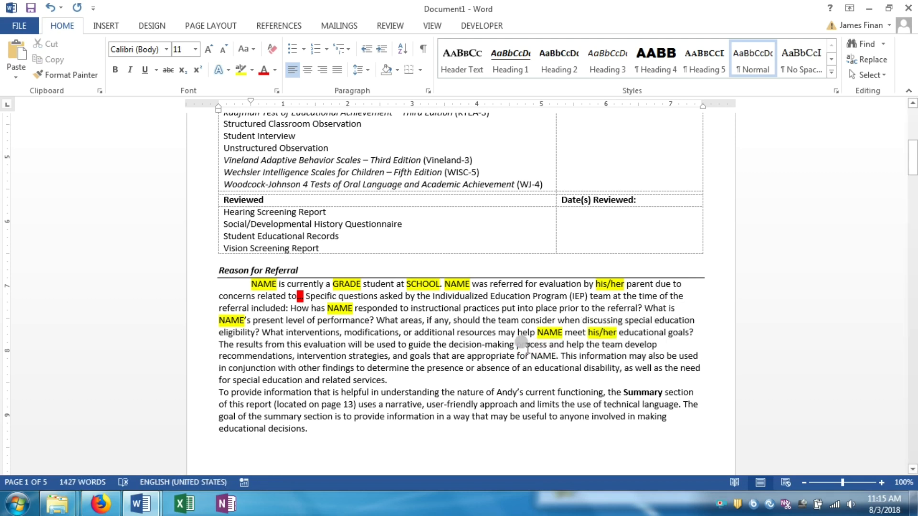
left_click_drag(531, 356, 553, 358)
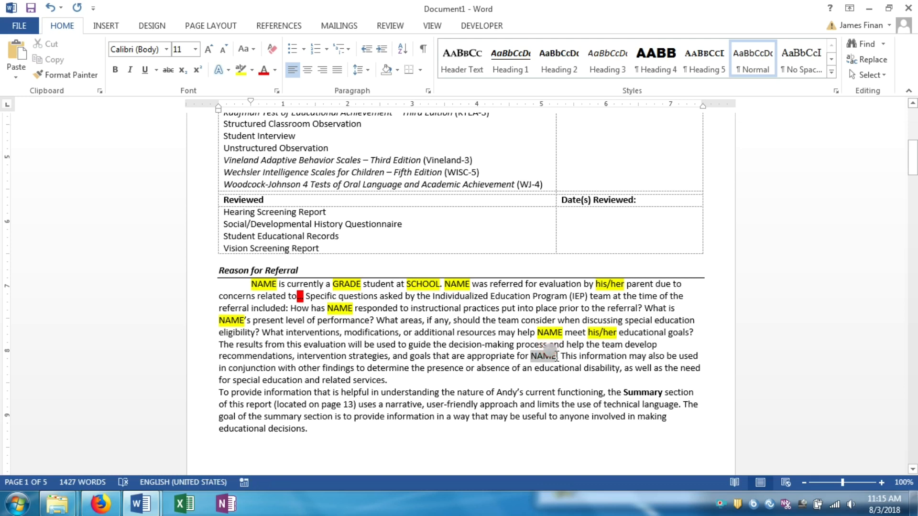
left_click(607, 335)
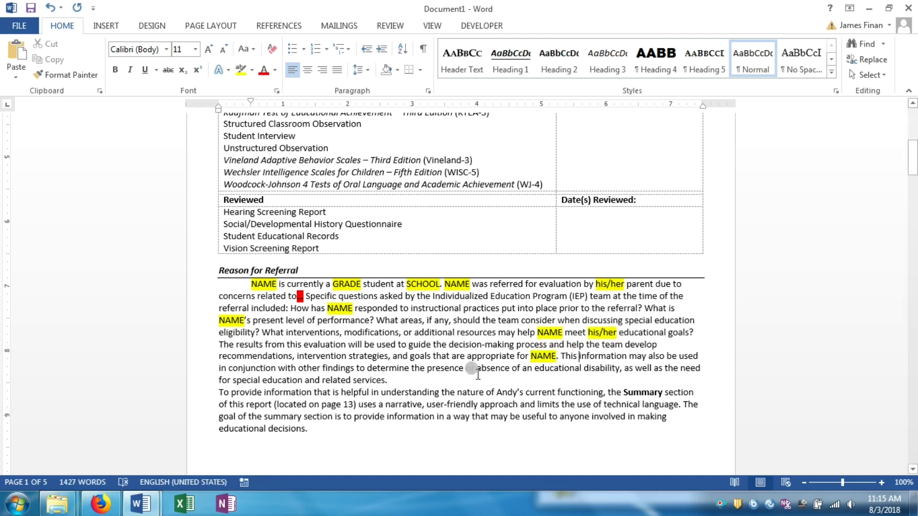
Indent the first line of the paragraph beginning "To provide information that is helpful"
left_click(218, 394)
key("Tab")
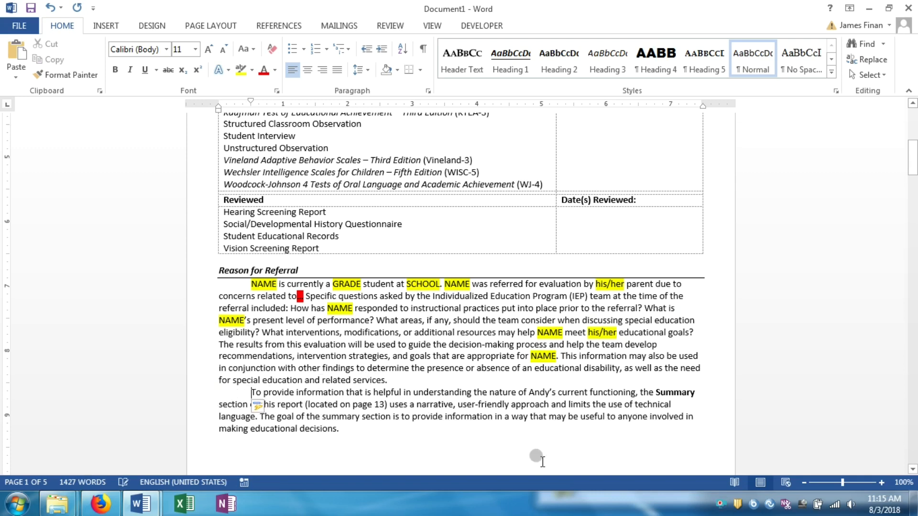
left_click(299, 368)
Replace the student's name before "current functioning" in the second Reason for Referral paragraph with NAME highlighted in yellow, keeping the possessive ending
scroll(299, 368, "down", 5)
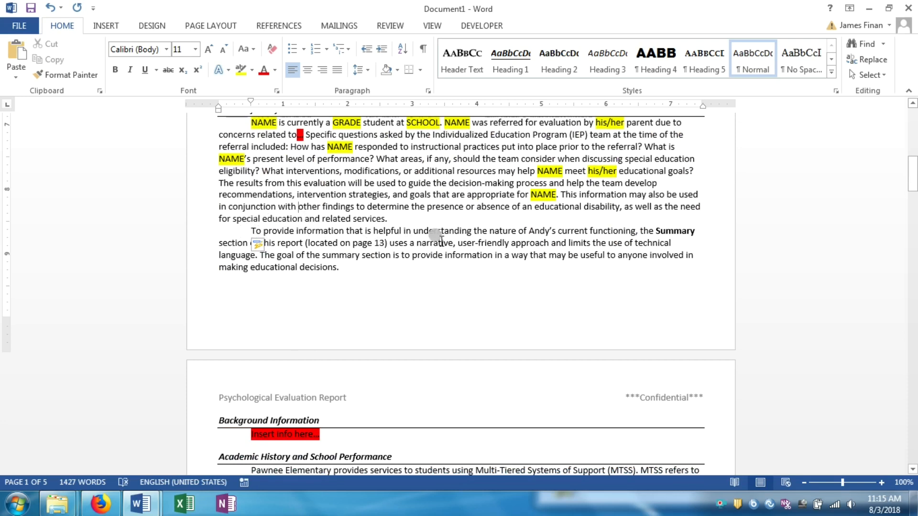
double_click(528, 231)
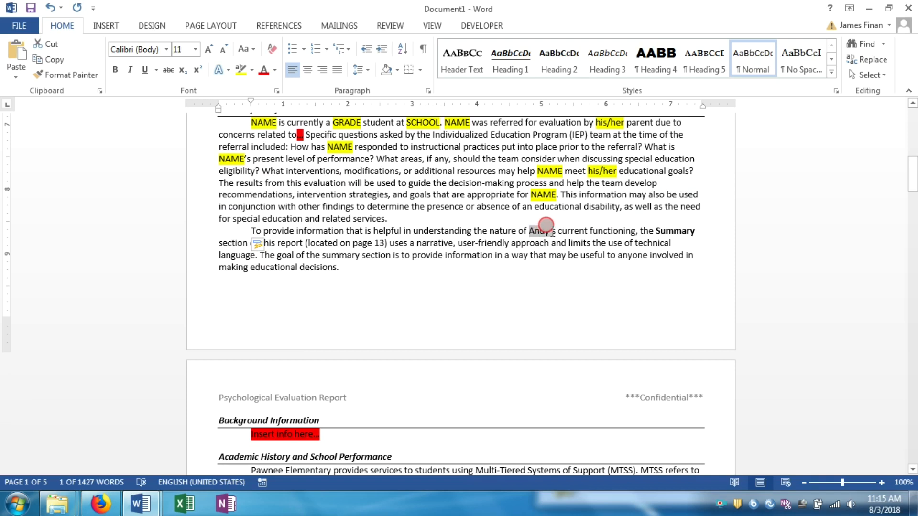
double_click(549, 231)
type("A")
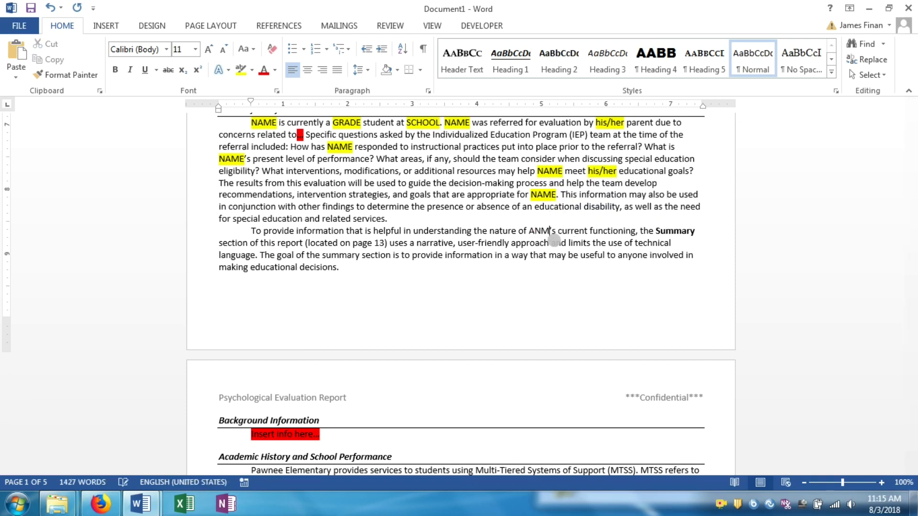
type("AME")
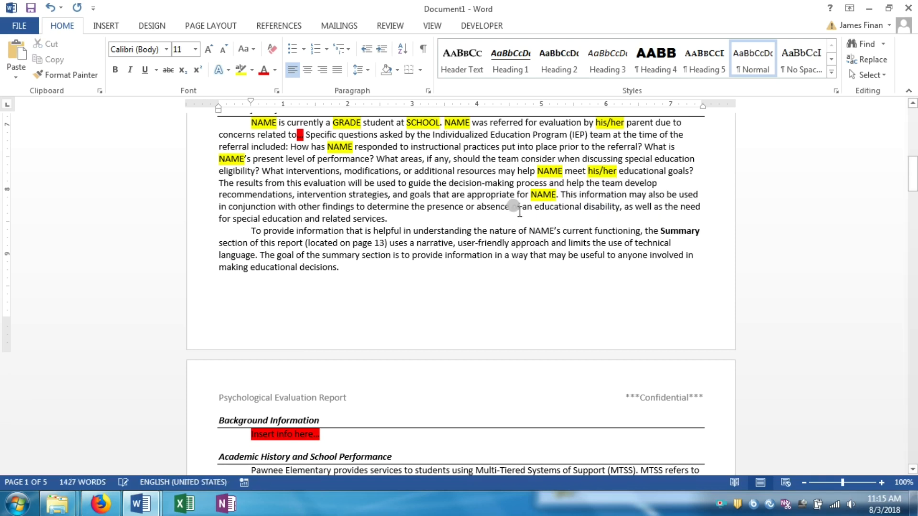
left_click_drag(529, 231, 552, 224)
left_click(604, 207)
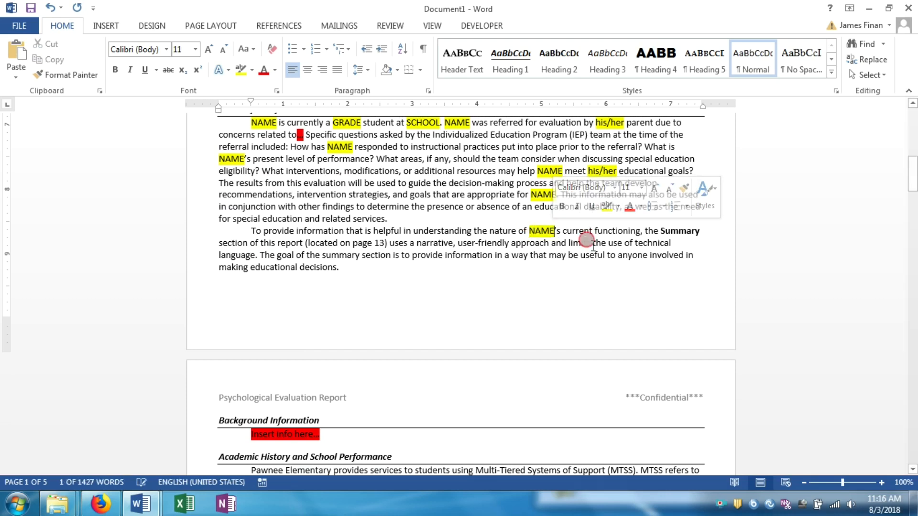
left_click(593, 244)
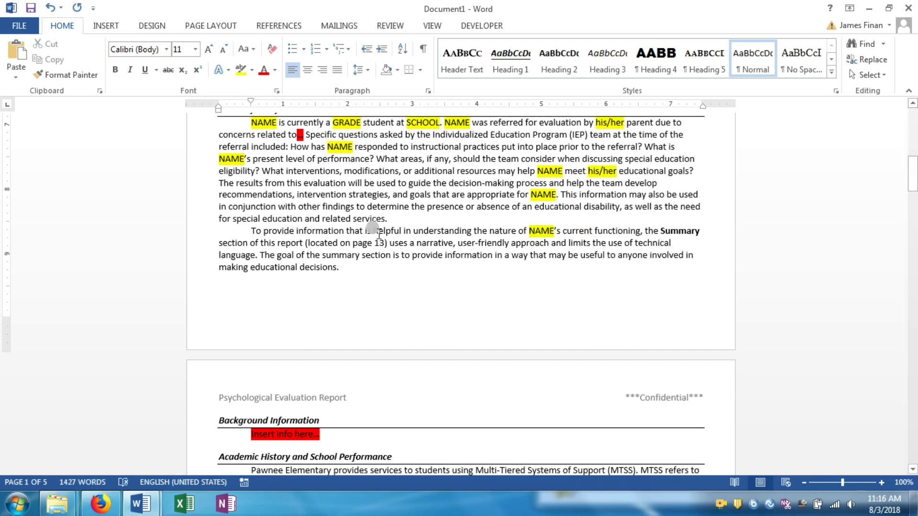
Replace the page number 13 in the Summary section reference with XX, highlighted in red
left_click_drag(375, 243, 387, 243)
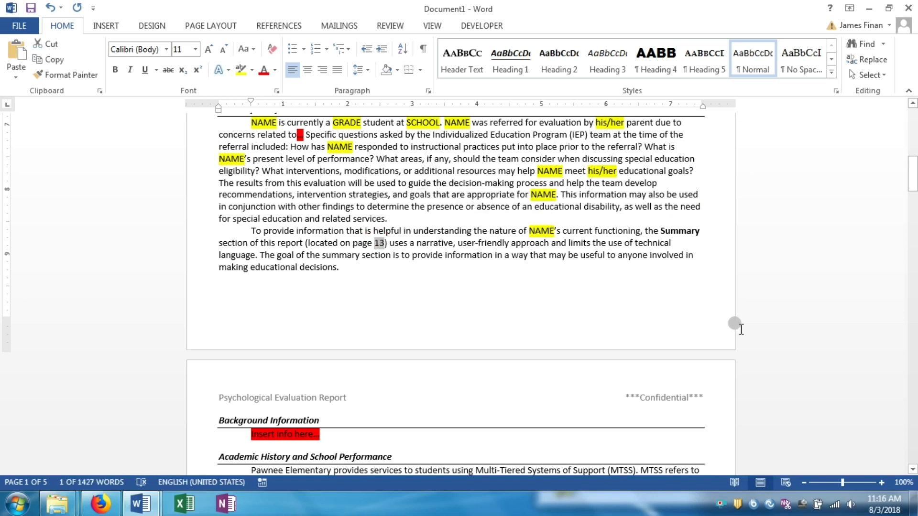
type("XX")
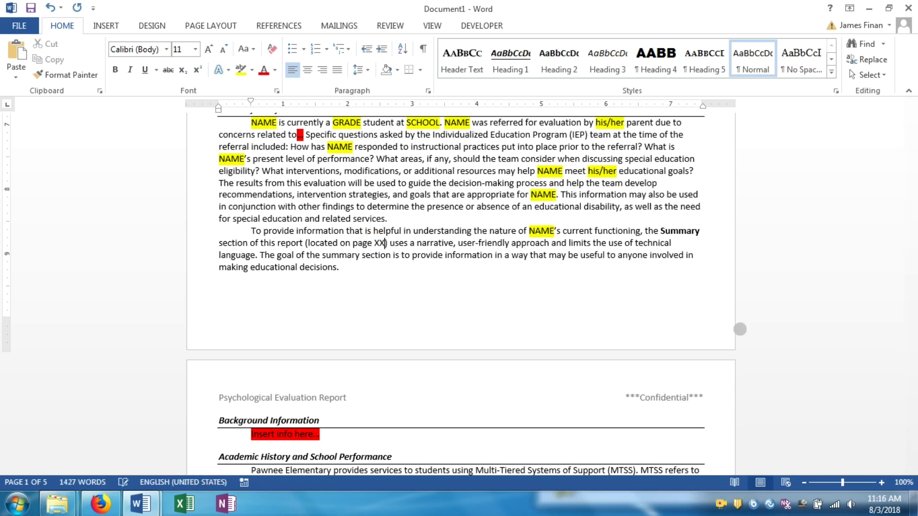
double_click(380, 243)
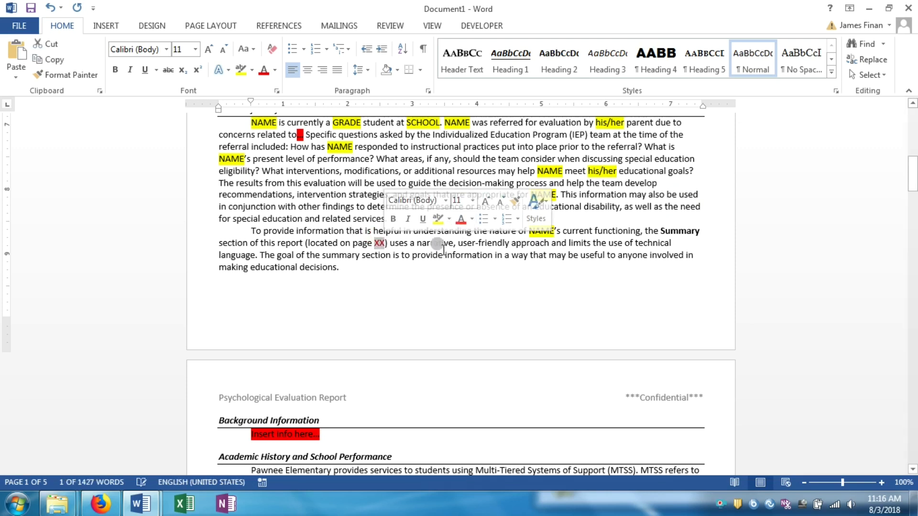
left_click(472, 219)
left_click(468, 234)
left_click(448, 221)
left_click(442, 253)
left_click(396, 256)
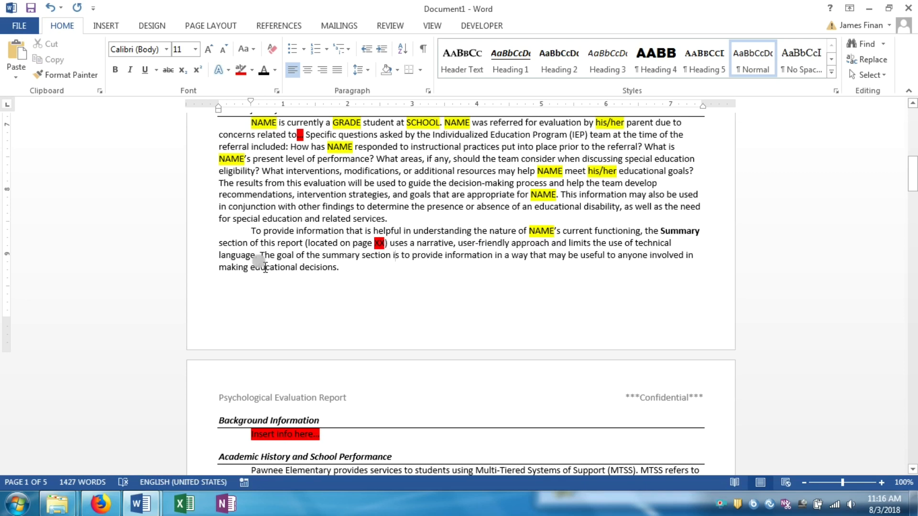
scroll(325, 251, "up", 5)
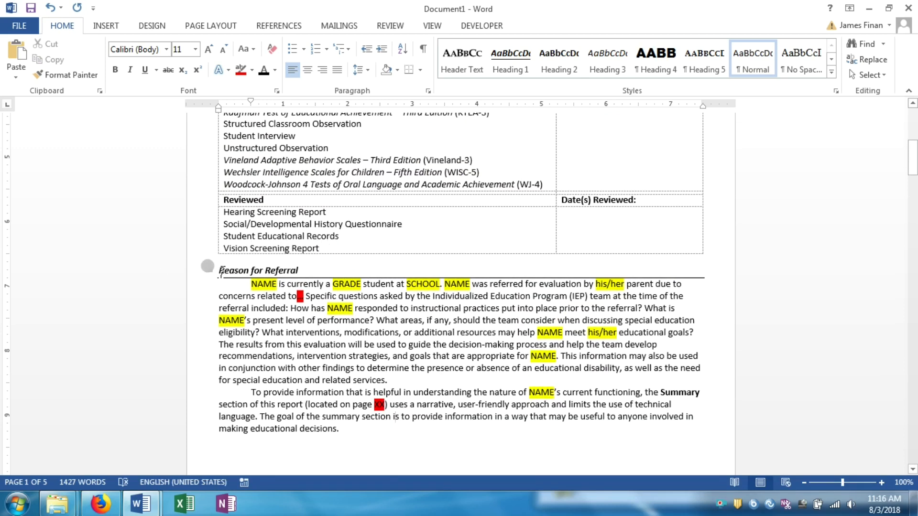
left_click_drag(220, 271, 341, 429)
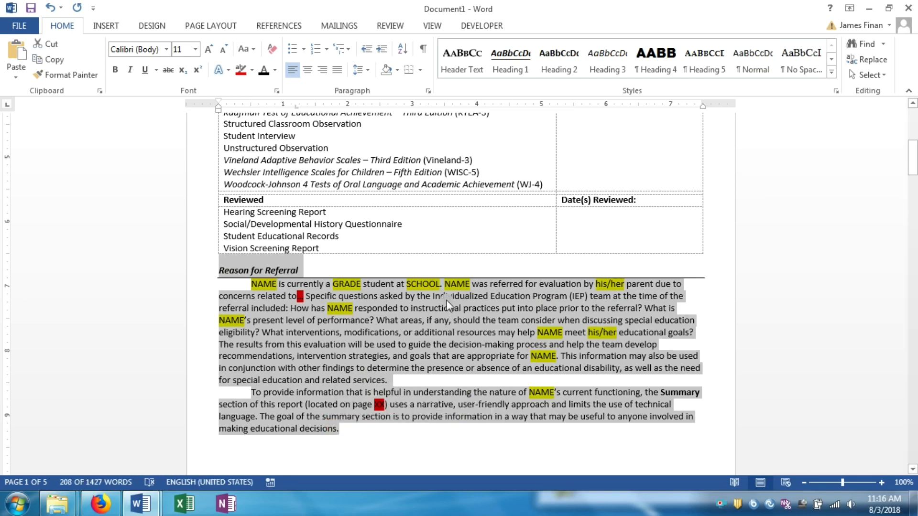
left_click(434, 334)
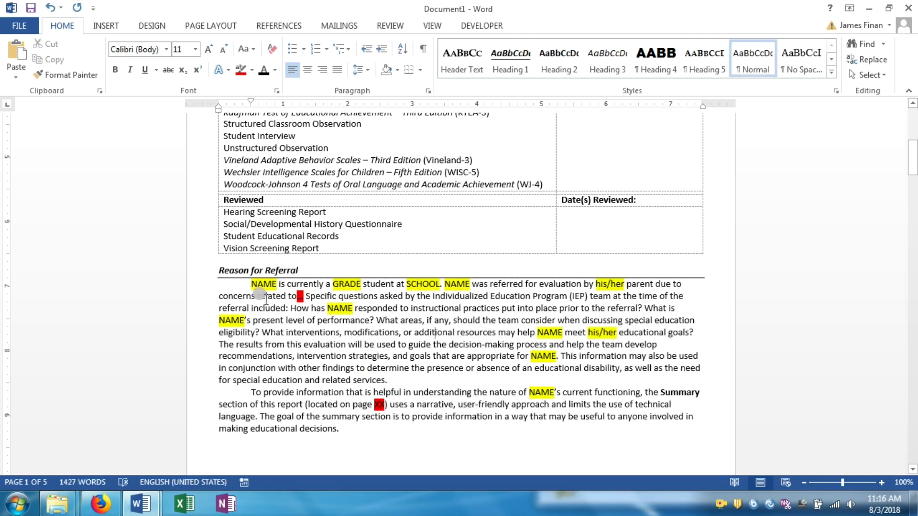
left_click(109, 27)
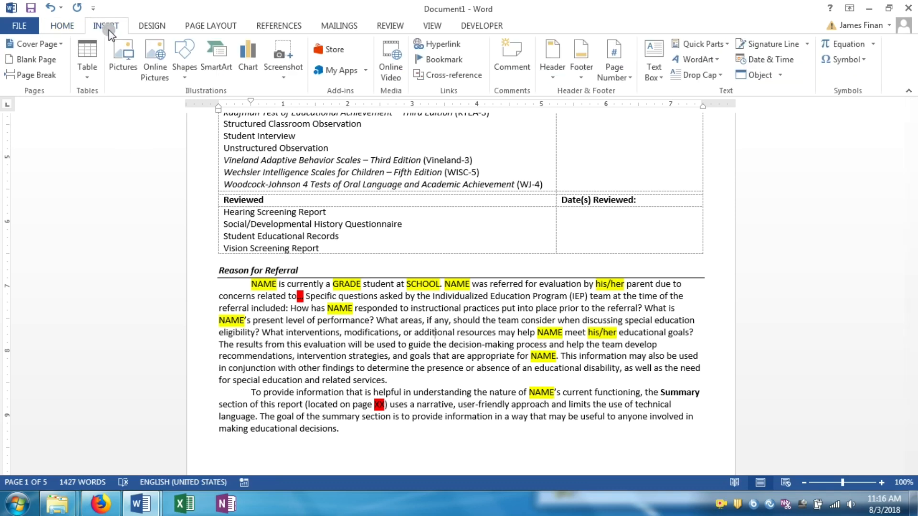
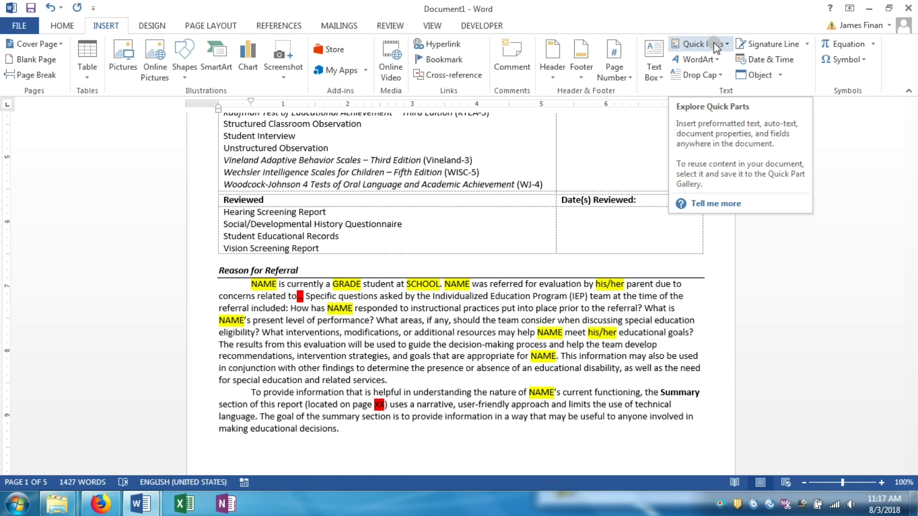
left_click(715, 47)
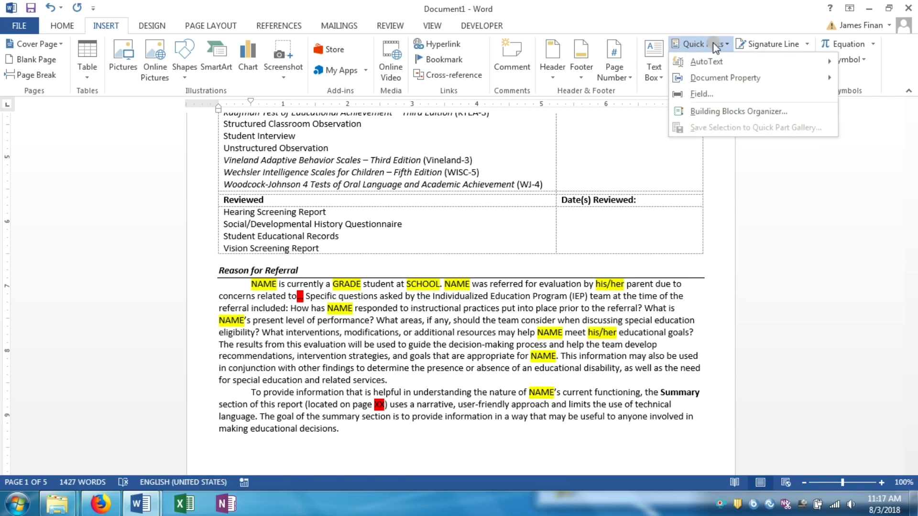
mouse_move(712, 62)
left_click(482, 294)
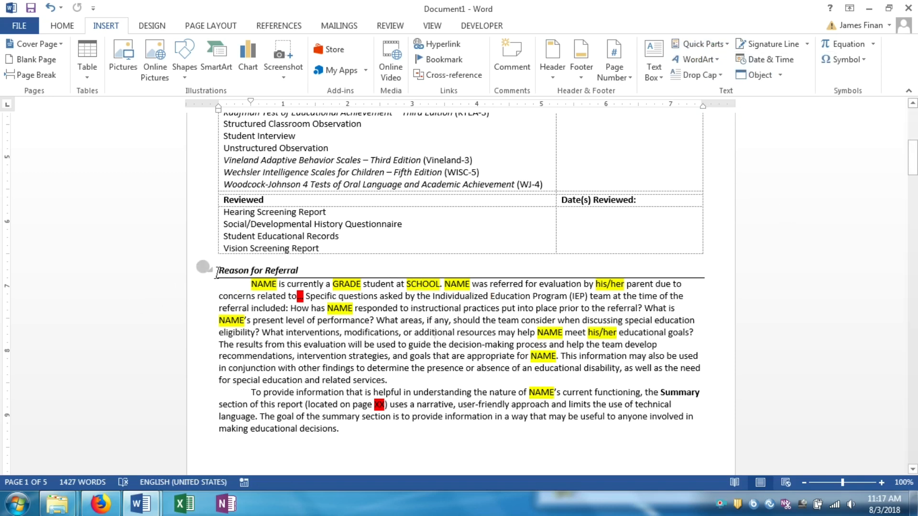
Start a new building block from the whole Reason for Referral section, including its heading, and assign it to the Custom 1 gallery
left_click_drag(206, 268, 349, 432)
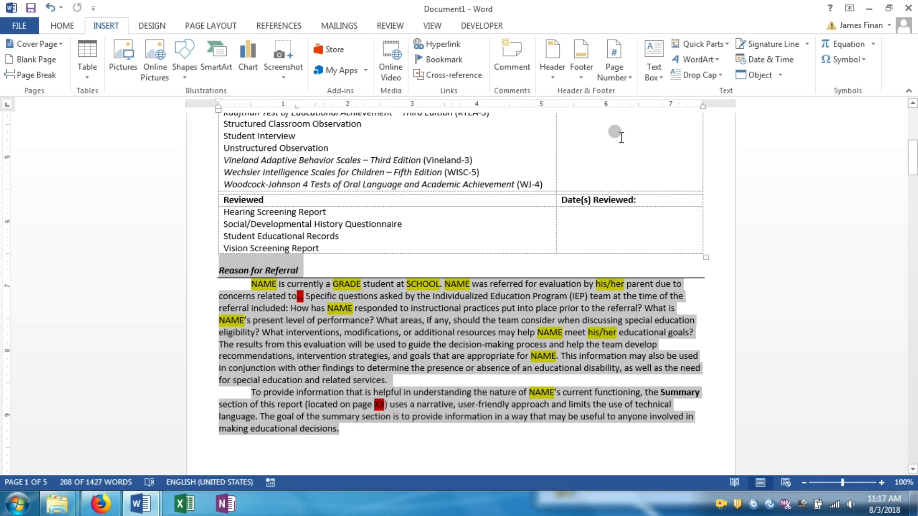
left_click(714, 45)
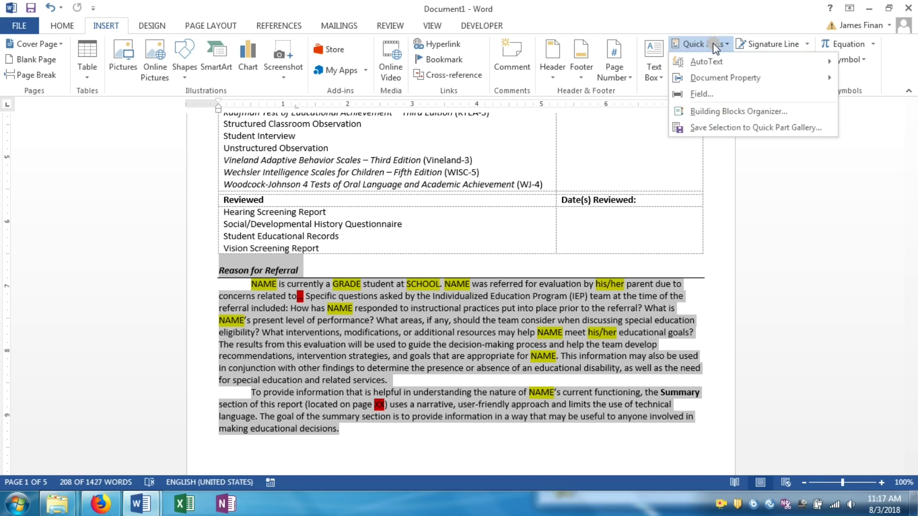
left_click(715, 128)
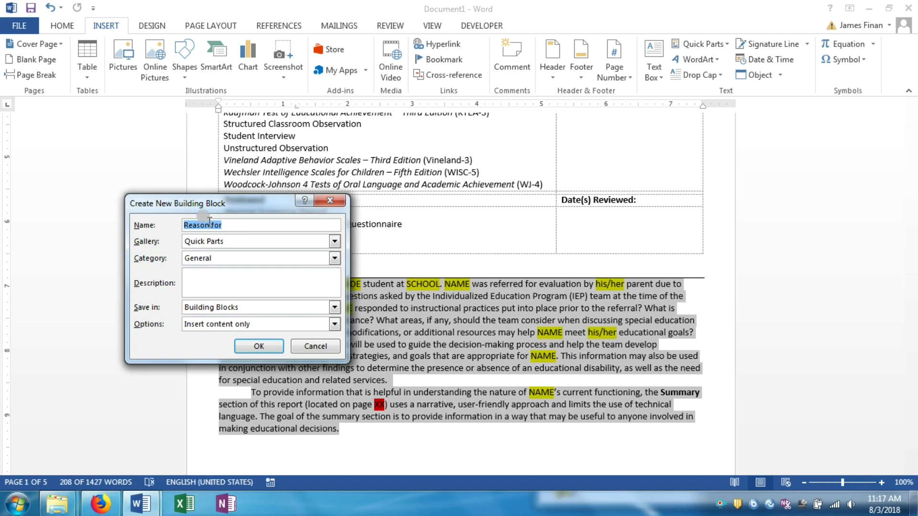
left_click(335, 242)
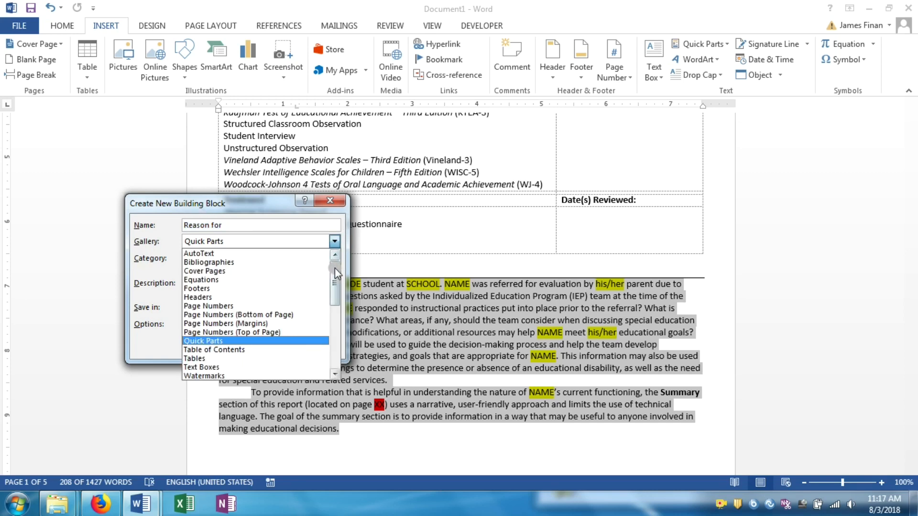
left_click_drag(335, 268, 329, 291)
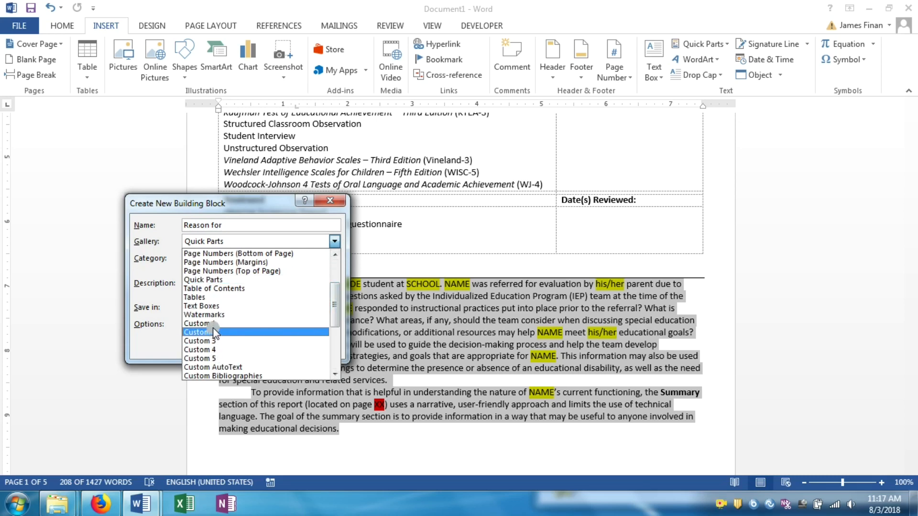
left_click(213, 325)
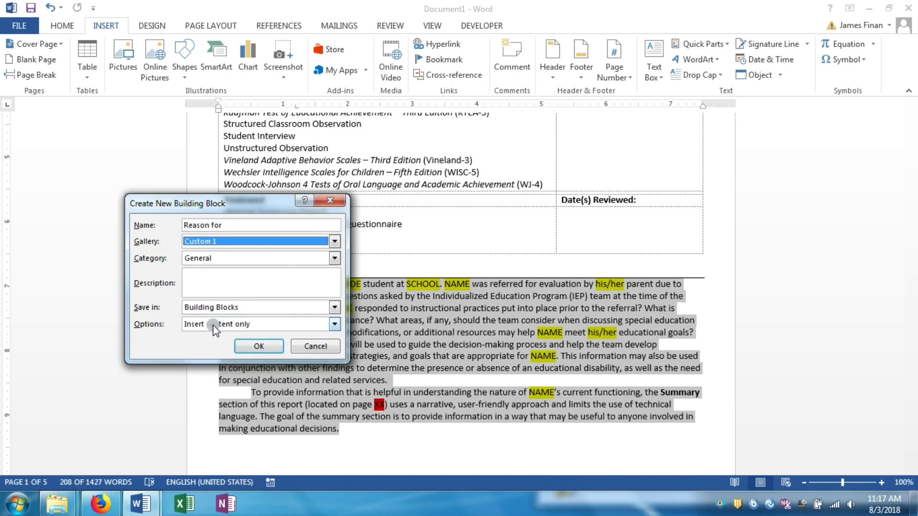
Create a new category named "Reason For Referral" for the building block
left_click(224, 257)
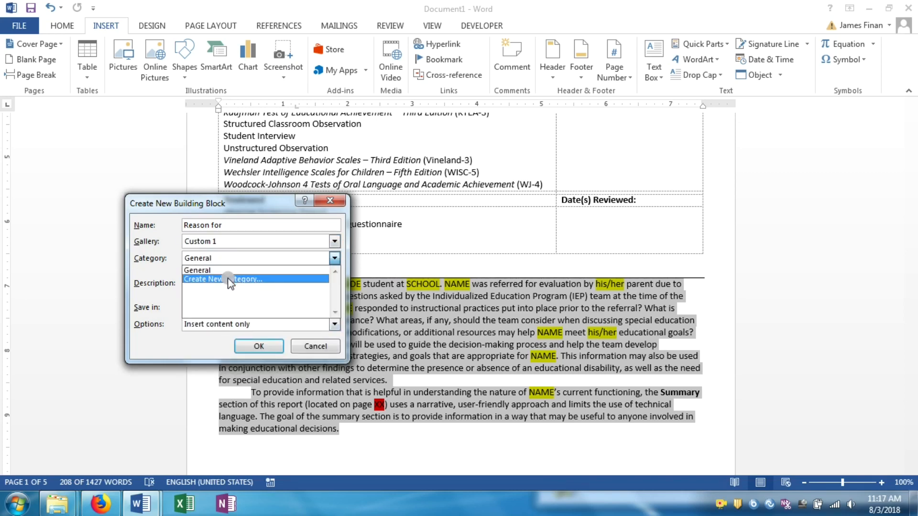
left_click(227, 277)
type("Reas")
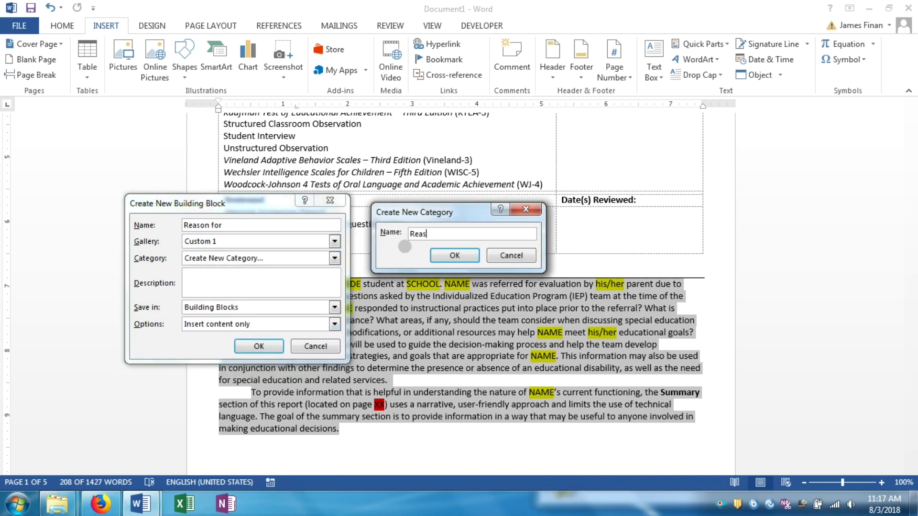
type("on For Referral")
left_click(463, 257)
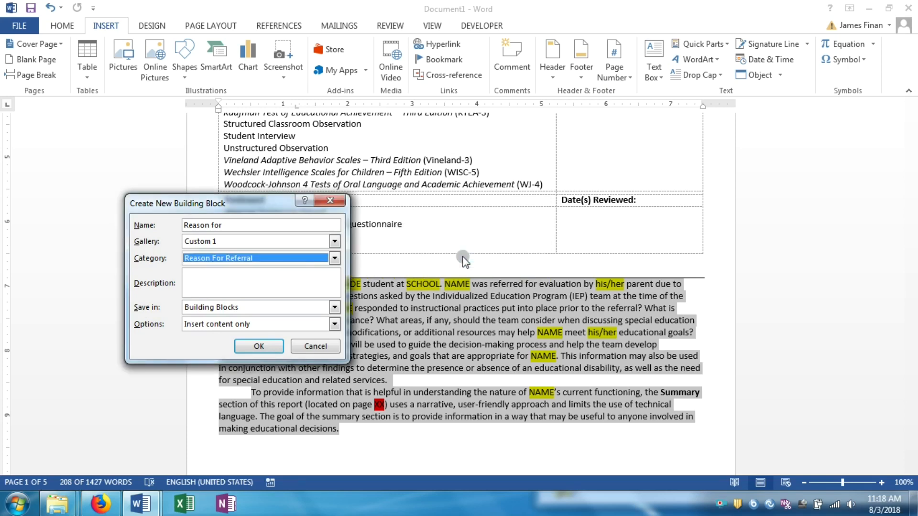
Name the building block "Parent Request" and save it in Psychological Report Template with content inserted in its own paragraph
left_click_drag(267, 225, 168, 219)
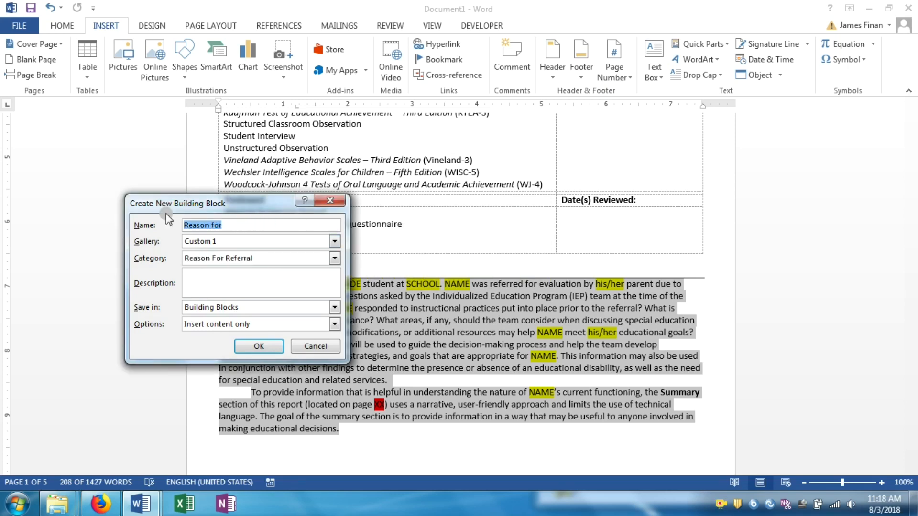
type("Parent Request")
left_click(334, 308)
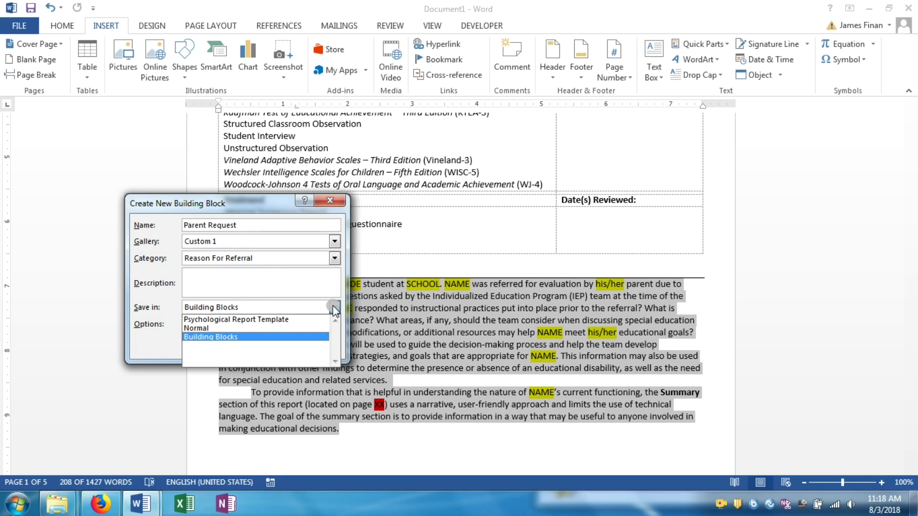
left_click(282, 319)
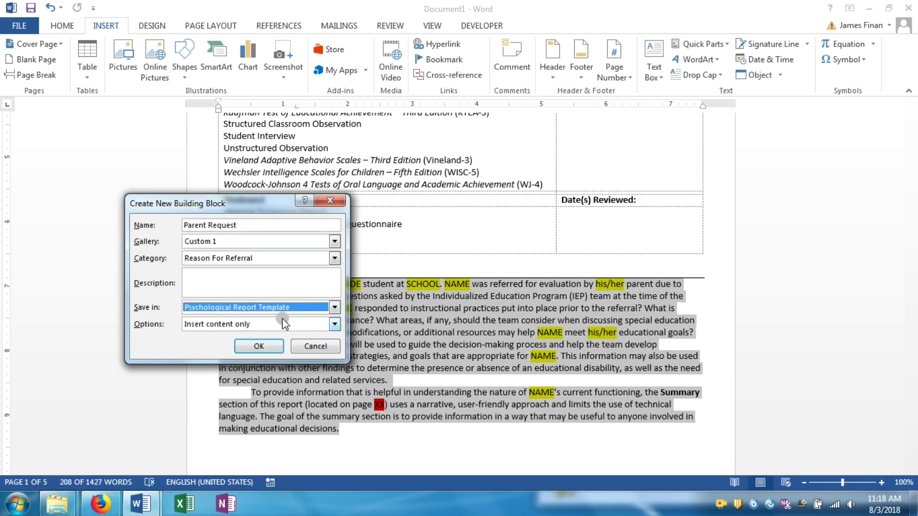
left_click(335, 325)
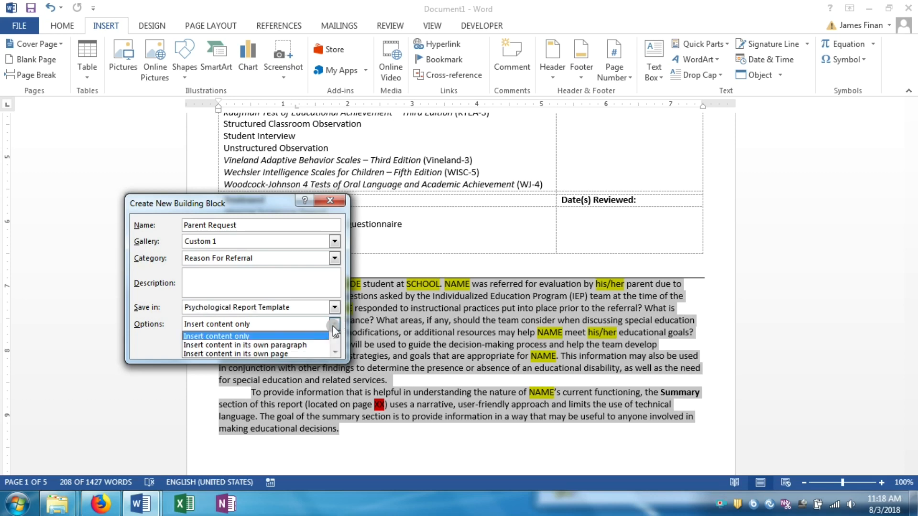
left_click(300, 344)
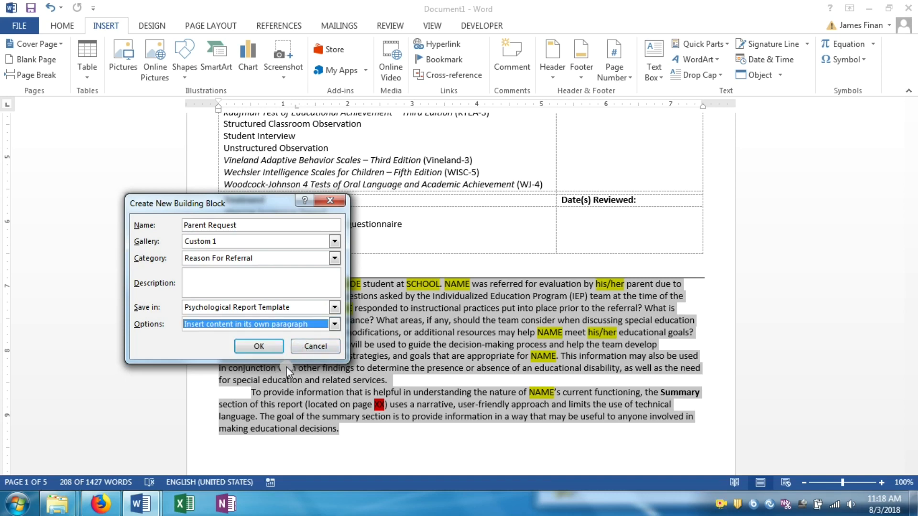
left_click(263, 346)
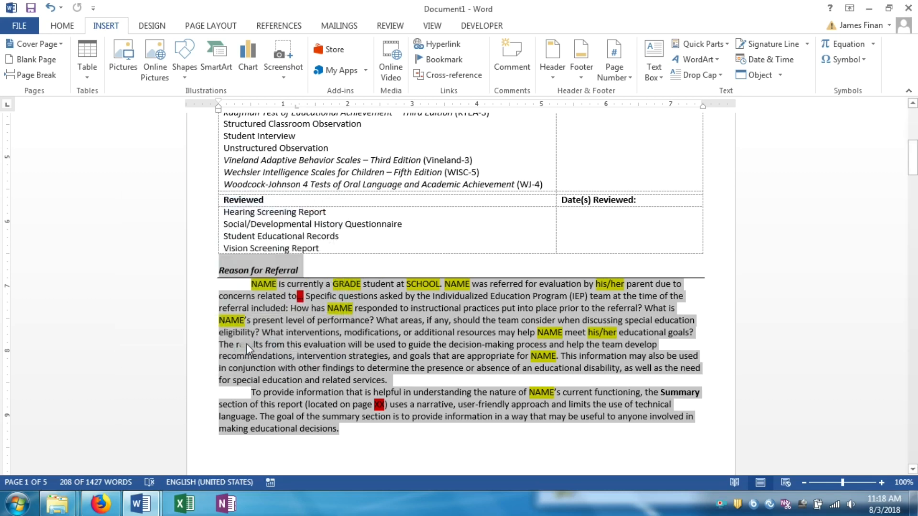
left_click(259, 331)
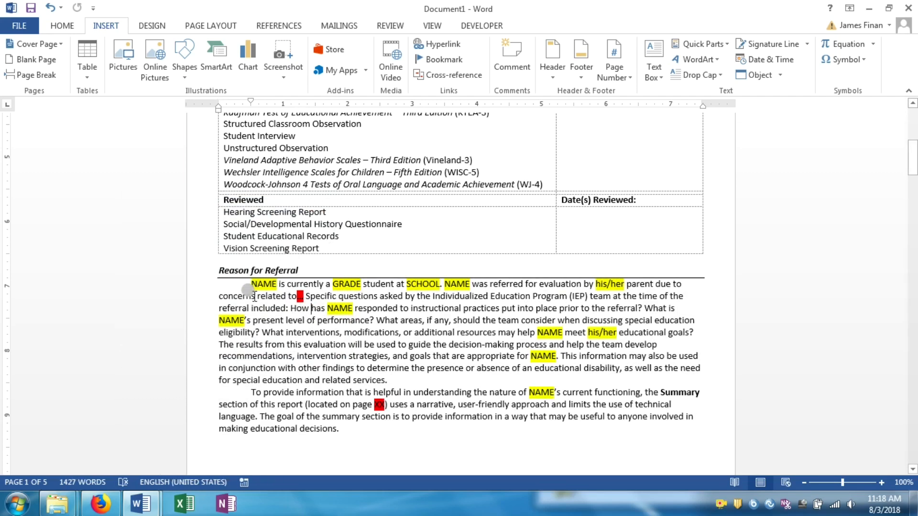
Create a new document from the personal psychological report template
scroll(245, 287, "down", 5)
scroll(245, 287, "up", 5)
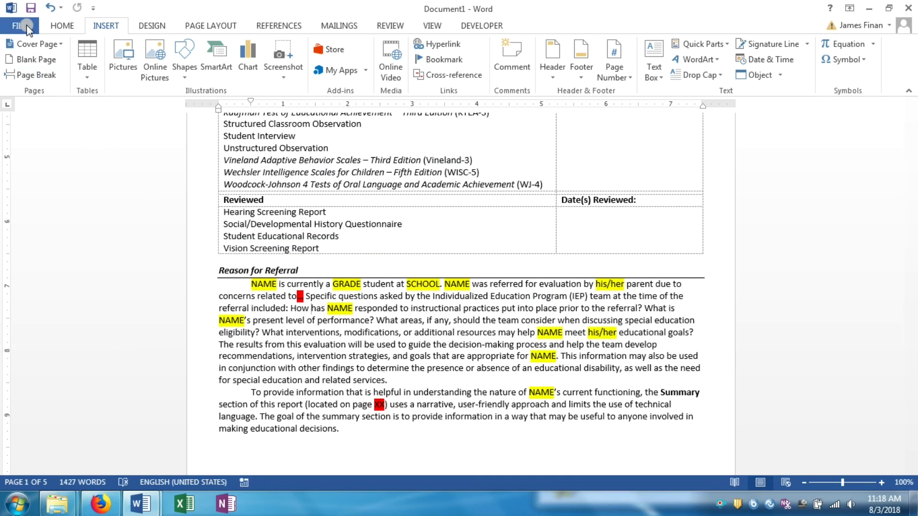
left_click(24, 26)
left_click(42, 86)
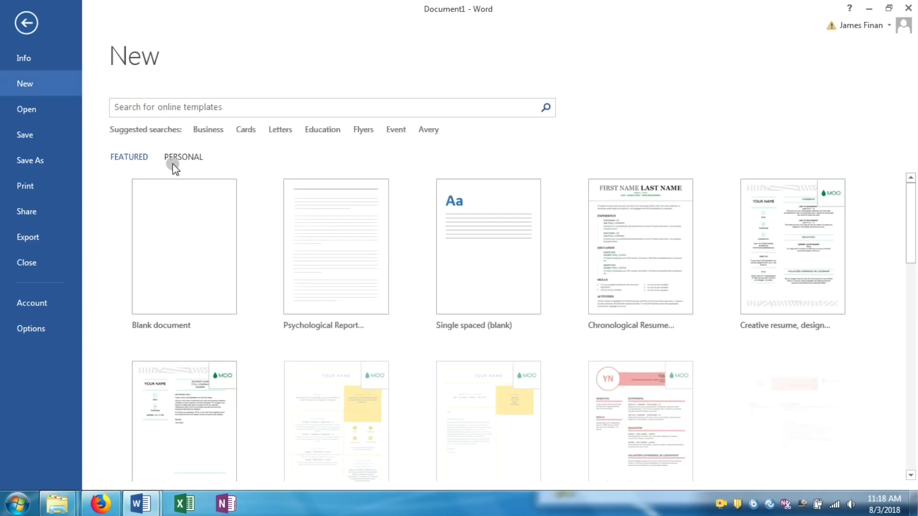
left_click(177, 158)
left_click(191, 242)
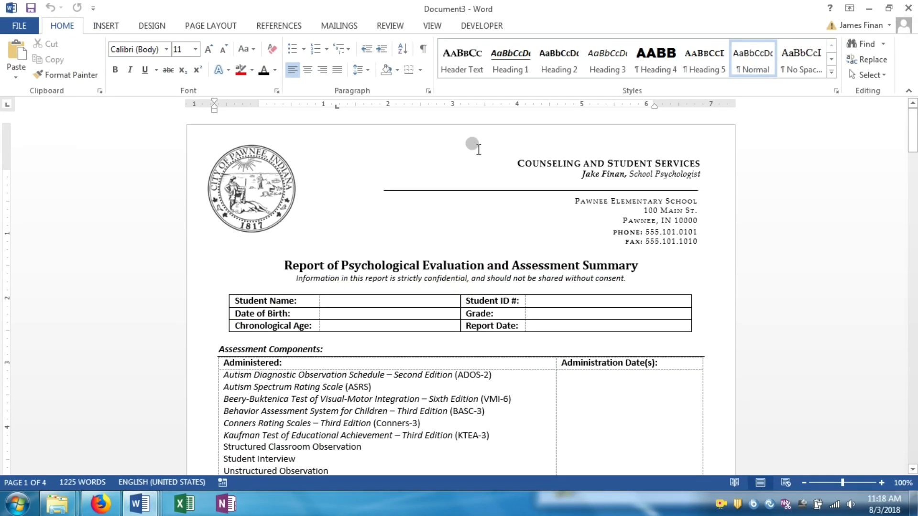
Select the Reason for Referral heading together with its "Insert info here..." placeholder and open the Building Blocks Organizer
scroll(463, 258, "down", 8)
scroll(464, 258, "up", 8)
scroll(462, 256, "down", 5)
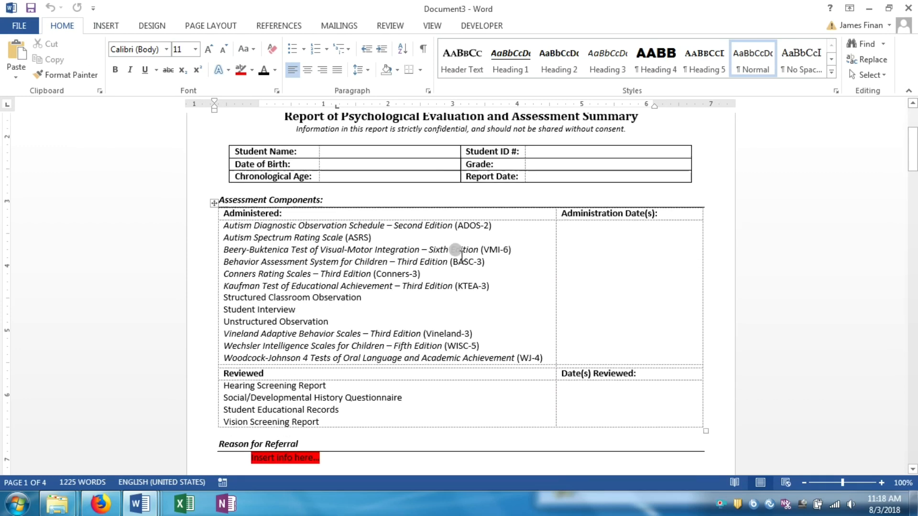
scroll(461, 253, "down", 6)
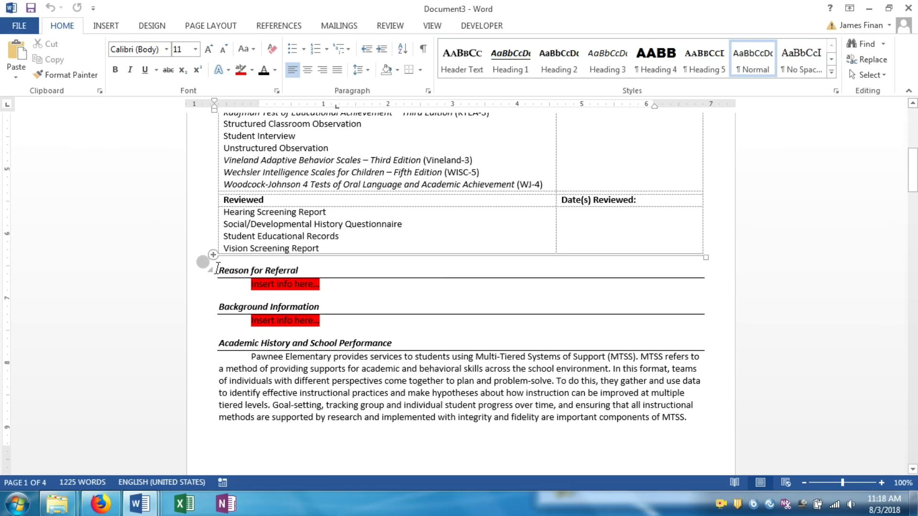
left_click_drag(218, 268, 321, 286)
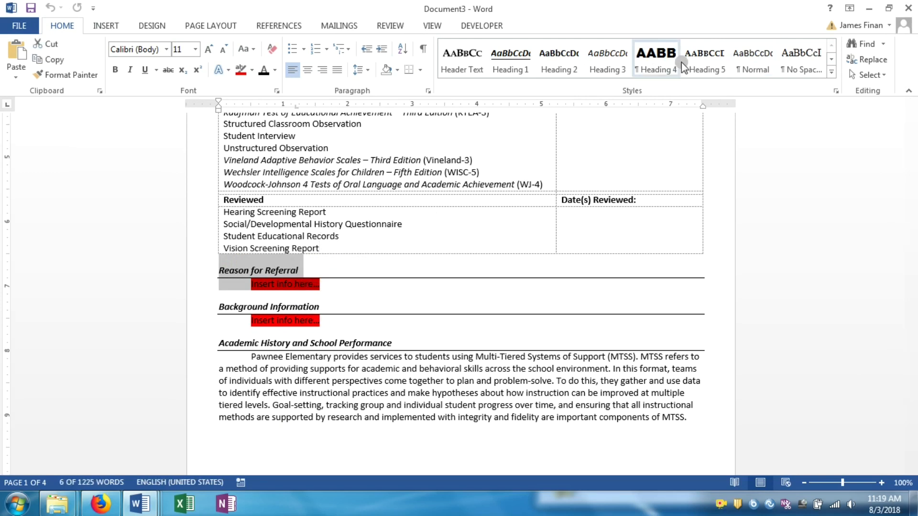
left_click(104, 28)
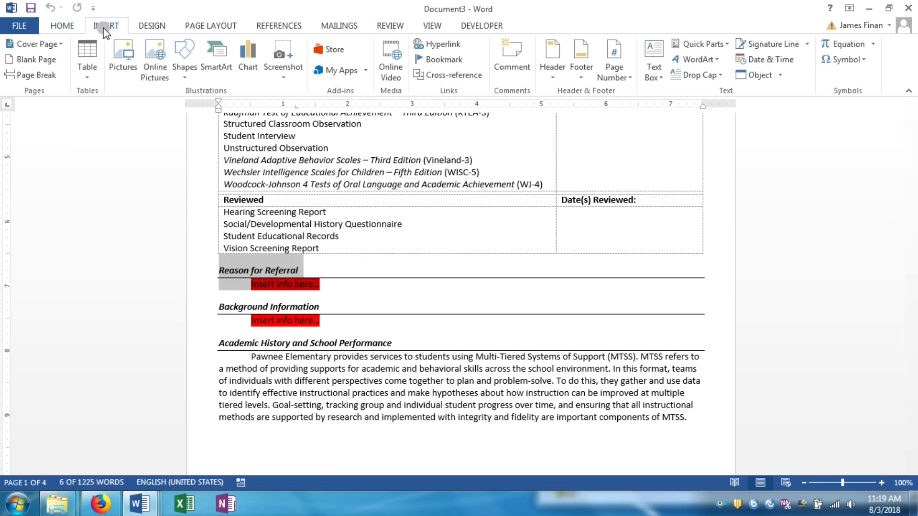
left_click(696, 44)
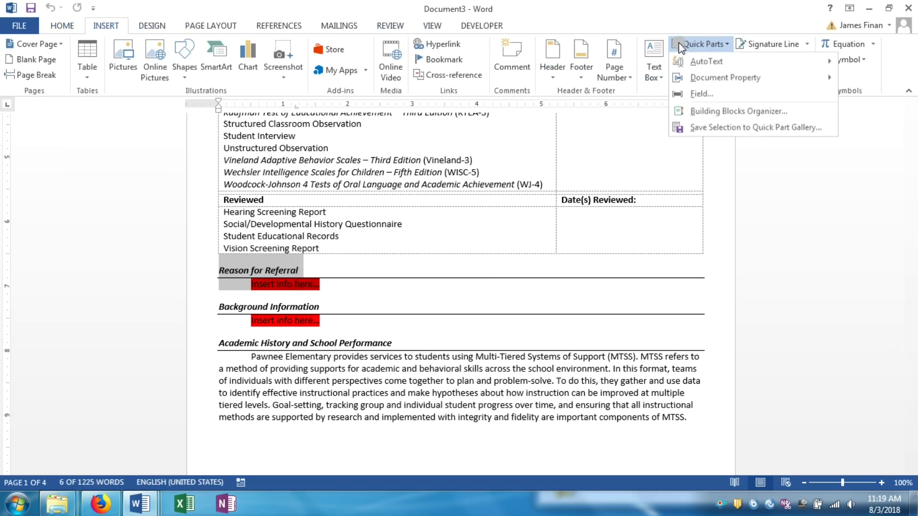
left_click(717, 111)
Sort the building blocks by gallery and replace the selected section with the Parent Request block from Custom 1
left_click_drag(517, 106, 515, 144)
left_click(354, 101)
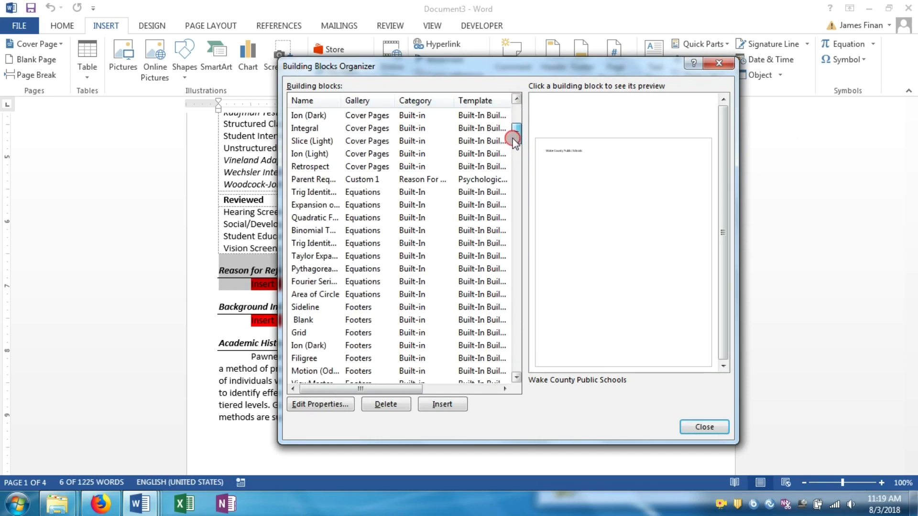
left_click(365, 180)
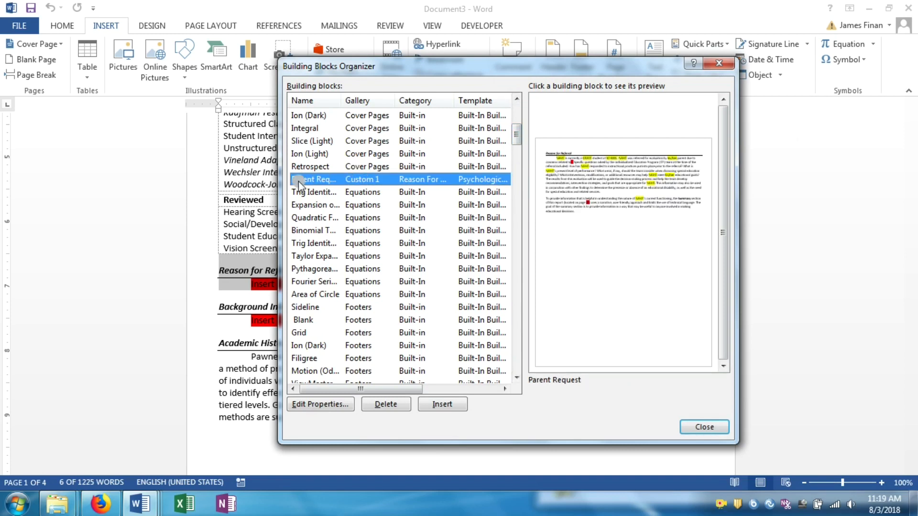
mouse_move(451, 100)
left_mouse_down()
mouse_move(469, 100)
mouse_move(455, 100)
left_mouse_up()
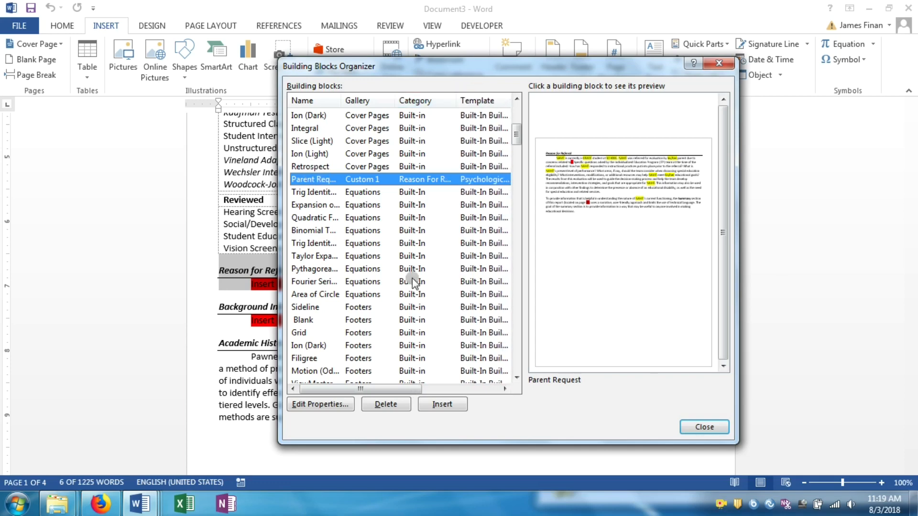
left_click(436, 404)
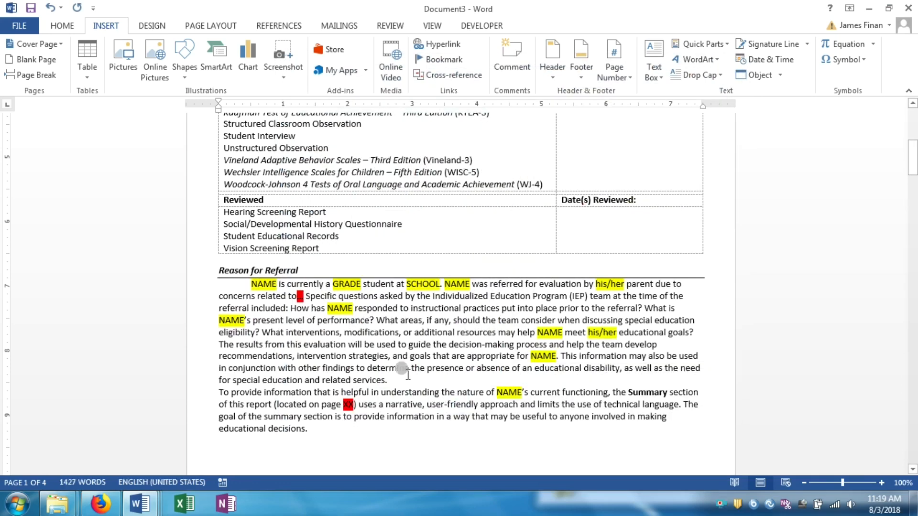
scroll(388, 348, "down", 6)
scroll(330, 225, "up", 5)
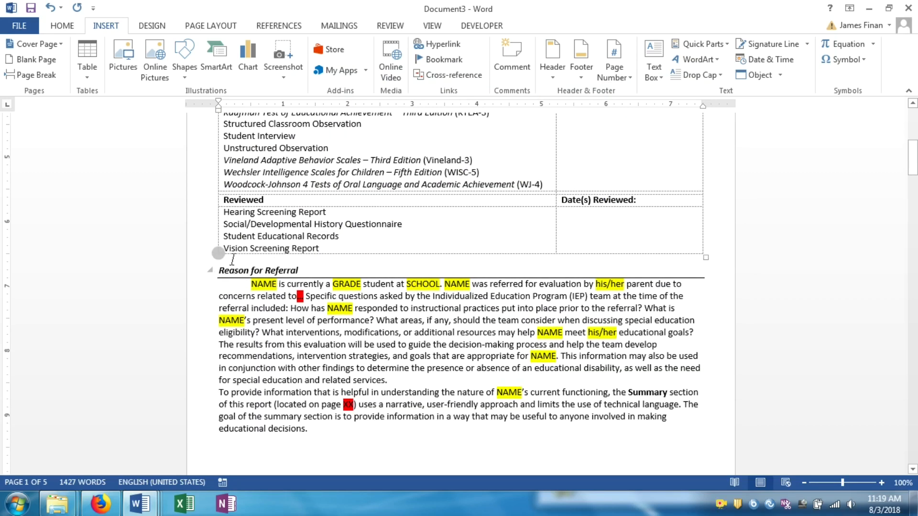
scroll(293, 321, "down", 5)
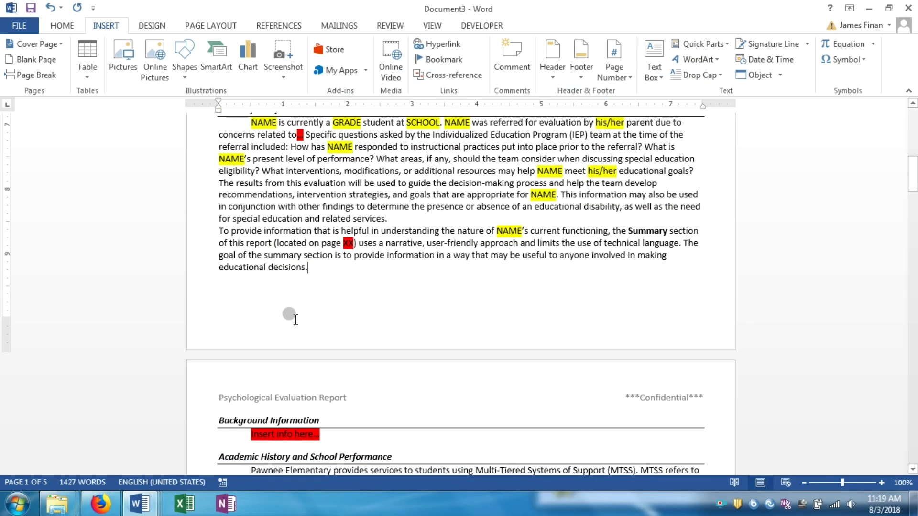
scroll(293, 321, "up", 5)
scroll(282, 322, "down", 5)
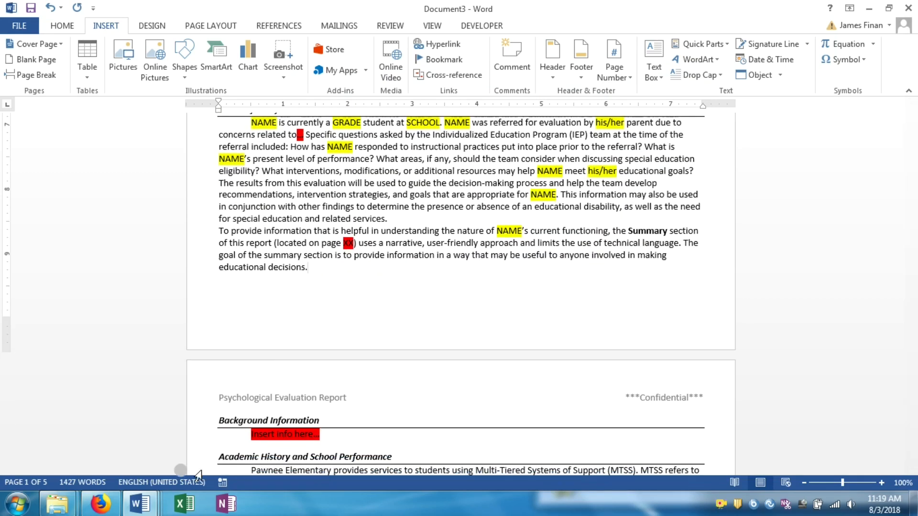
Close Document3 without saving it and discard its changes to the Psychological Report Template
left_click(136, 505)
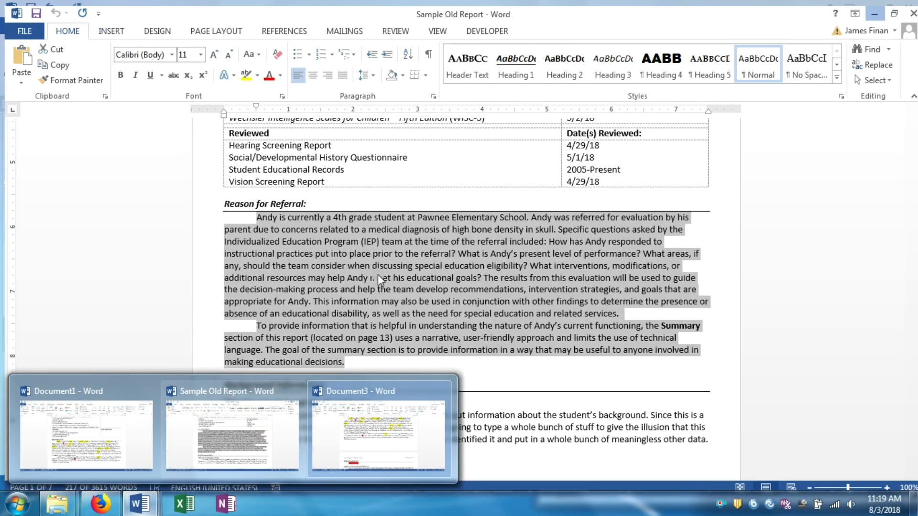
left_click(82, 471)
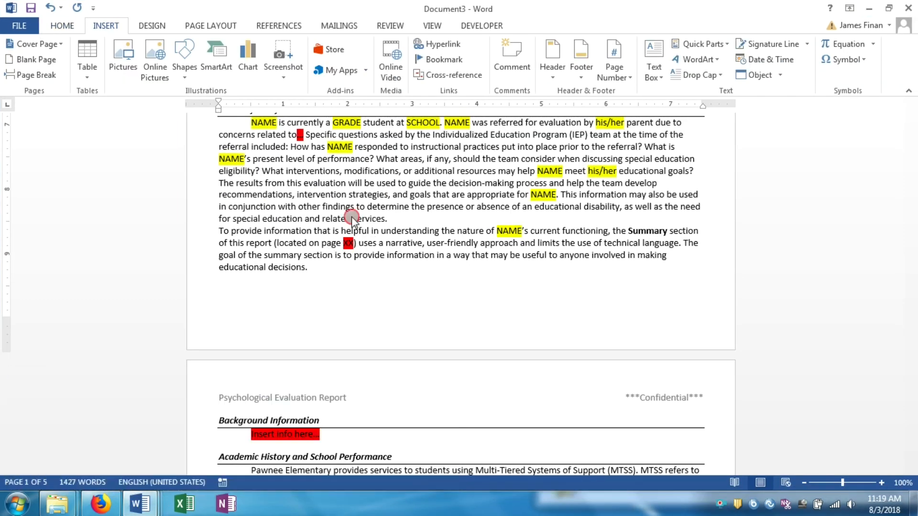
scroll(353, 216, "up", 5)
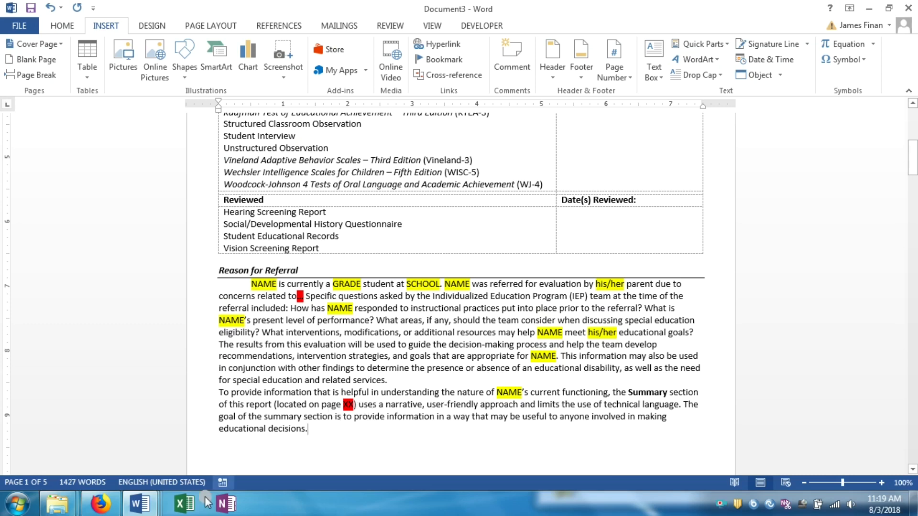
scroll(258, 353, "down", 5)
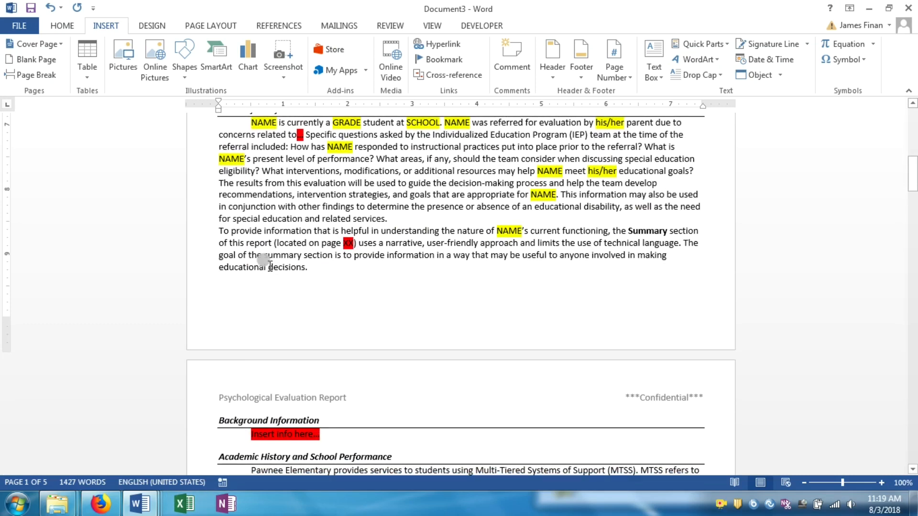
left_click(143, 502)
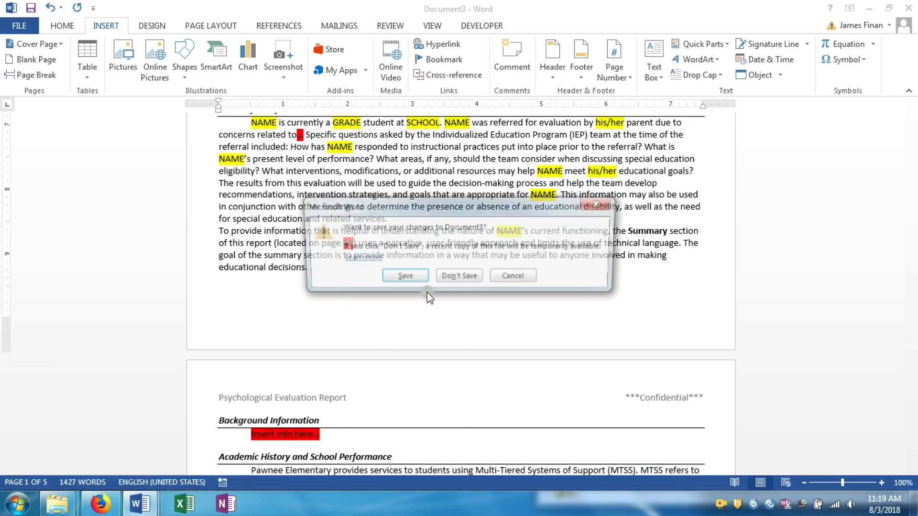
left_click(447, 275)
left_click(454, 280)
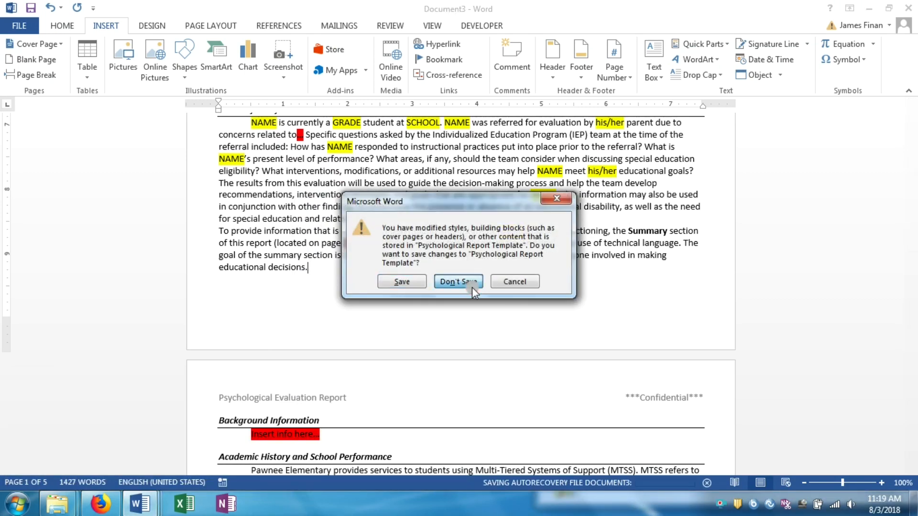
Review Document1's letterhead, student information table, assessment components and Reason for Referral section
left_click(409, 320)
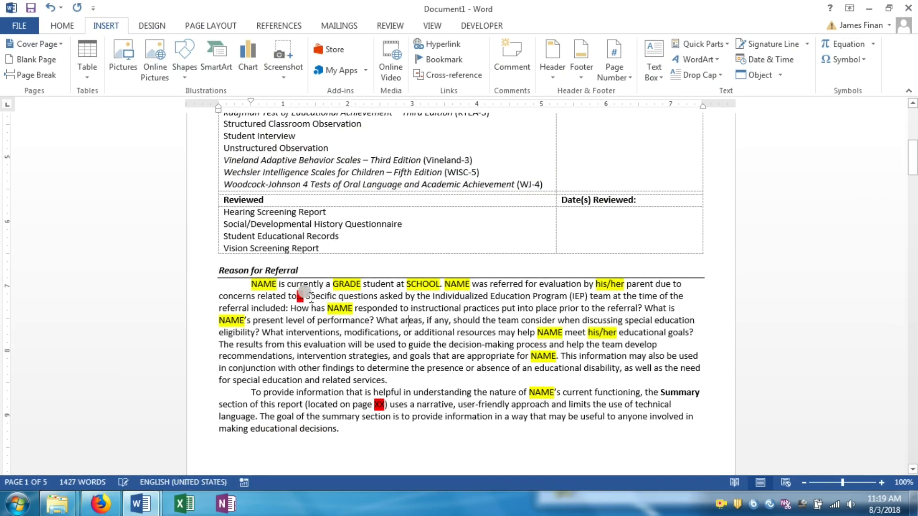
scroll(363, 266, "down", 5)
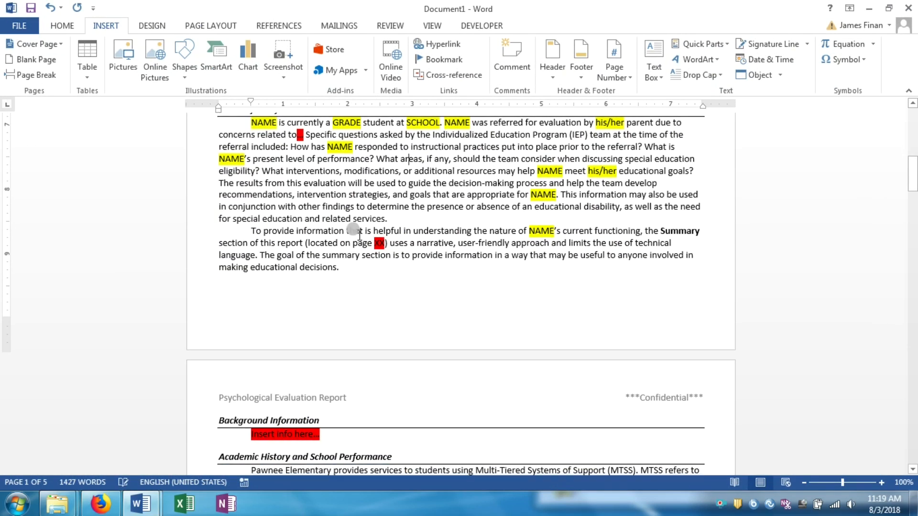
scroll(363, 266, "up", 5)
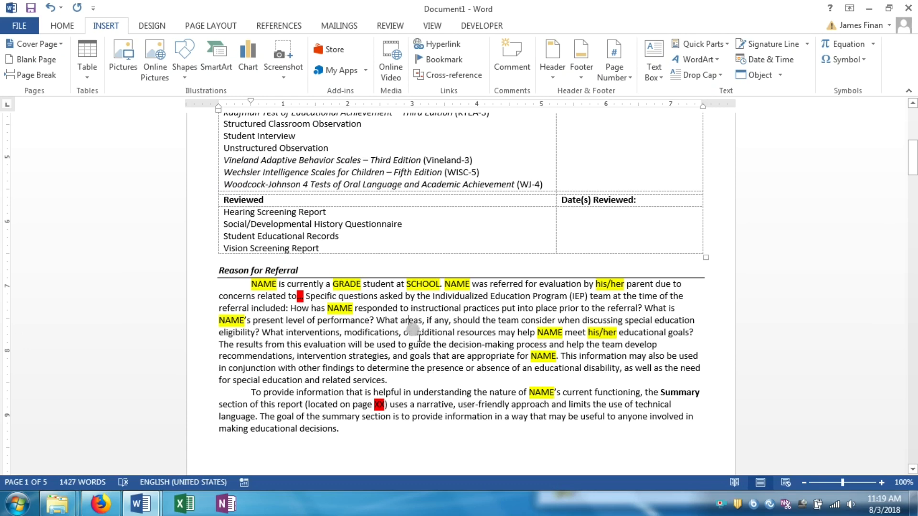
scroll(368, 276, "up", 3)
scroll(369, 275, "up", 3)
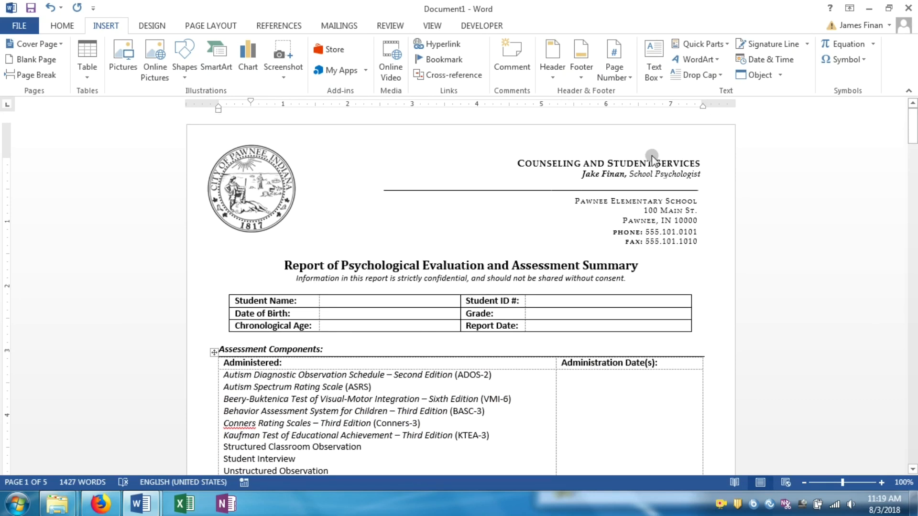
scroll(583, 267, "down", 3)
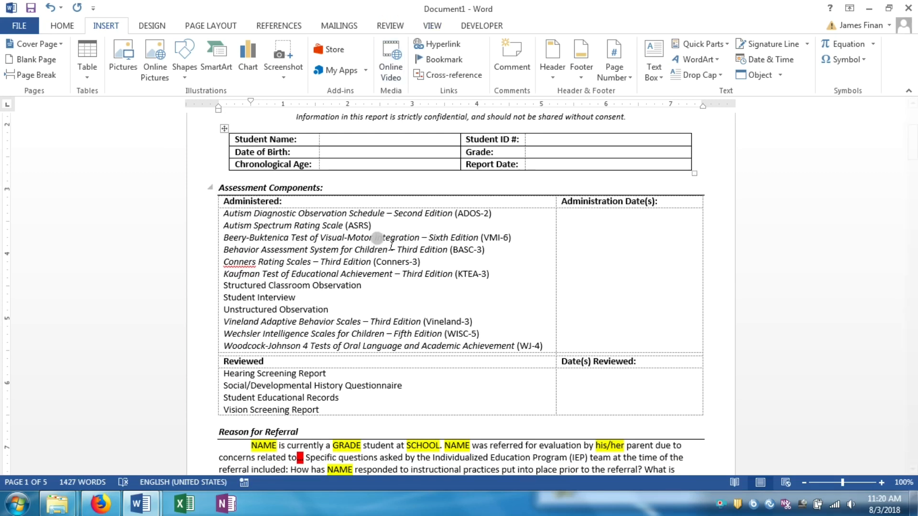
scroll(377, 238, "up", 3)
scroll(381, 293, "down", 9)
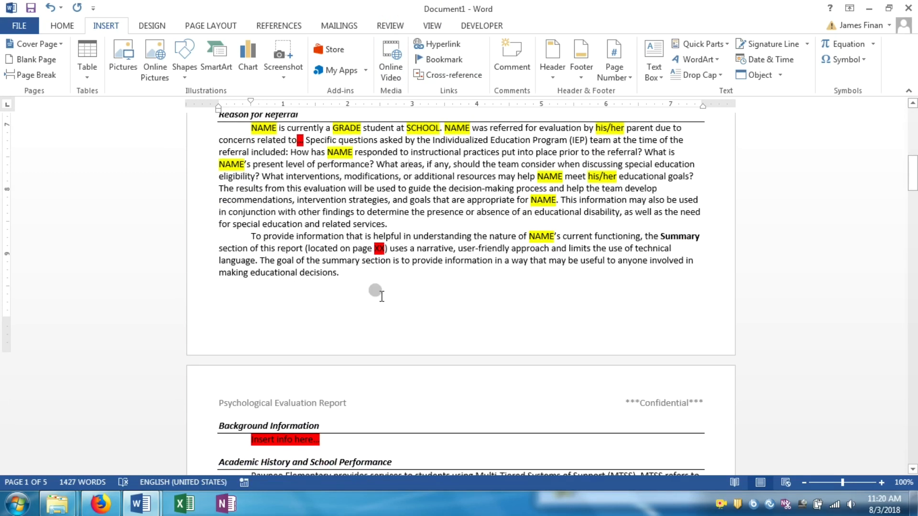
scroll(356, 276, "up", 3)
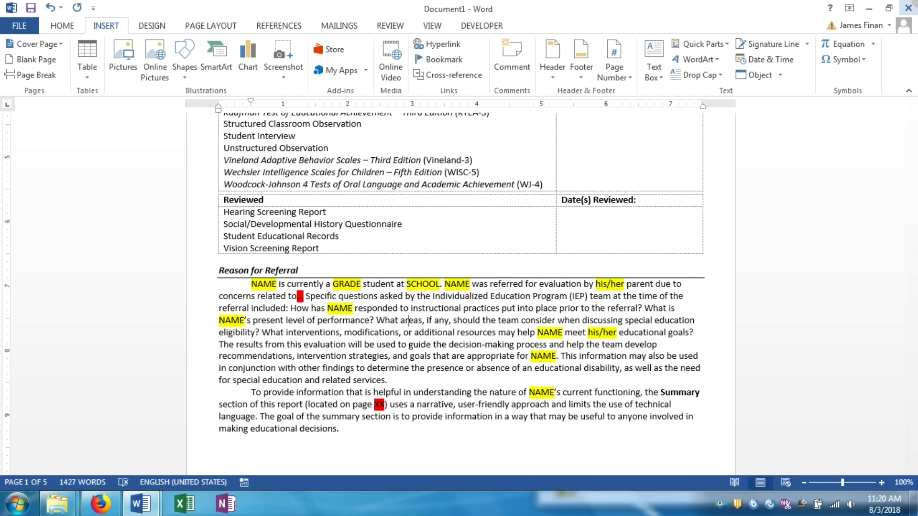
Close Document1 without saving it, but save the modified building blocks to the Psychological Report Template
left_click(908, 7)
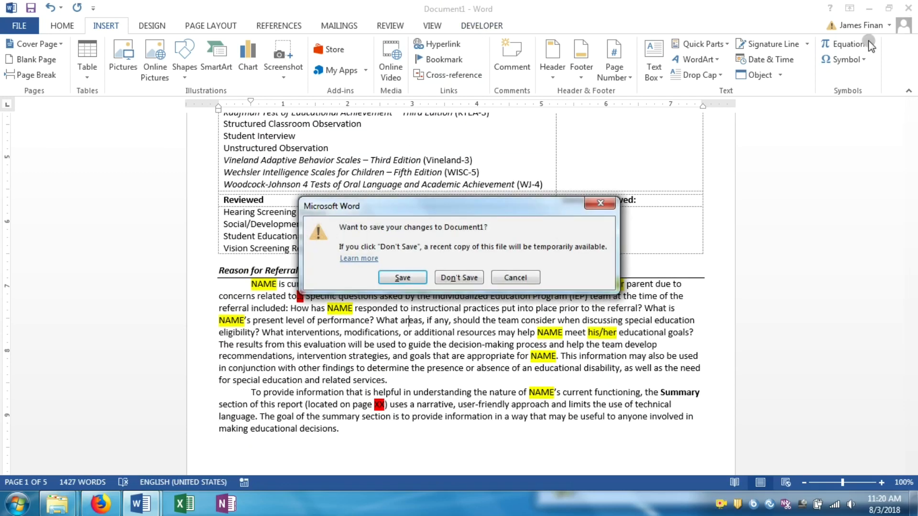
left_click(452, 285)
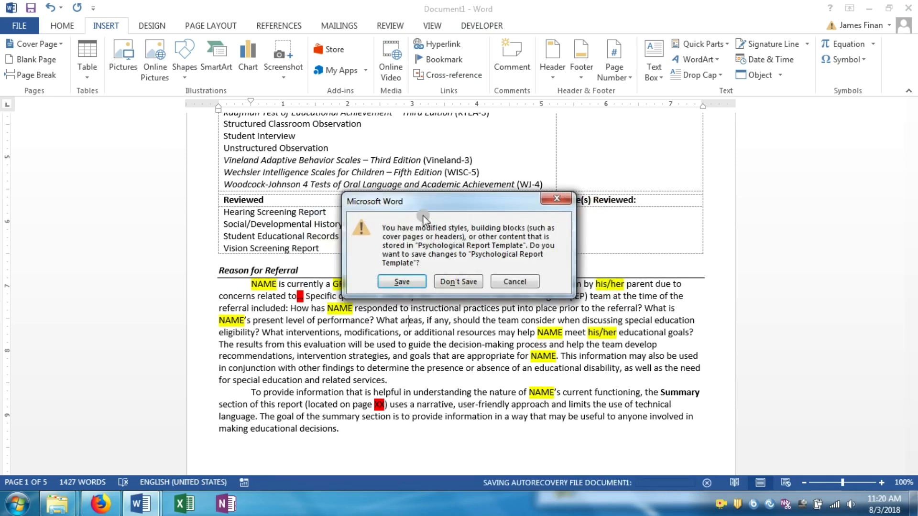
left_click_drag(414, 214, 399, 203)
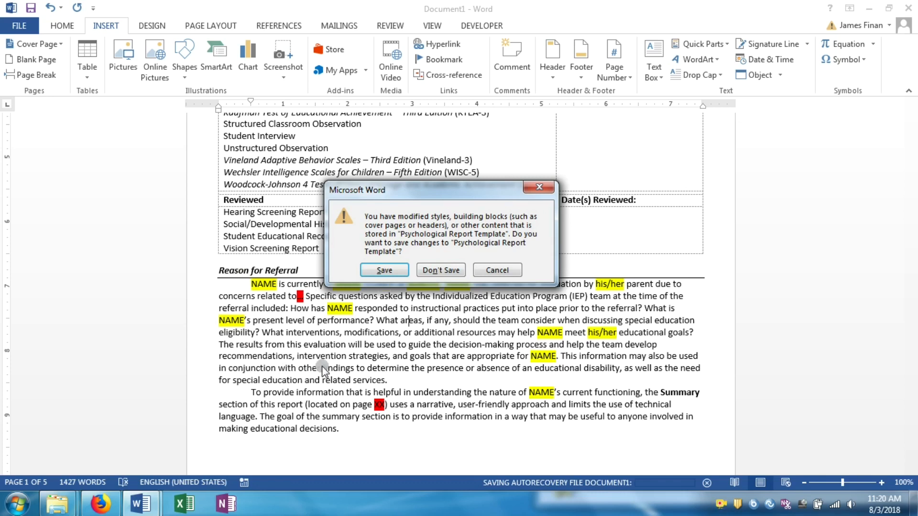
left_click(382, 271)
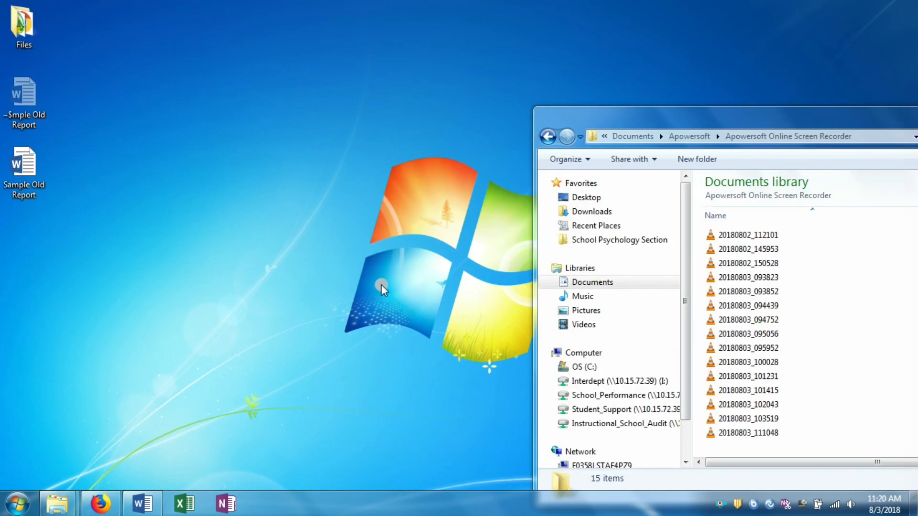
Clear the screen recorder folder window off the desktop and switch to Sample Old Report
left_click_drag(672, 111, 407, 140)
left_click(769, 142)
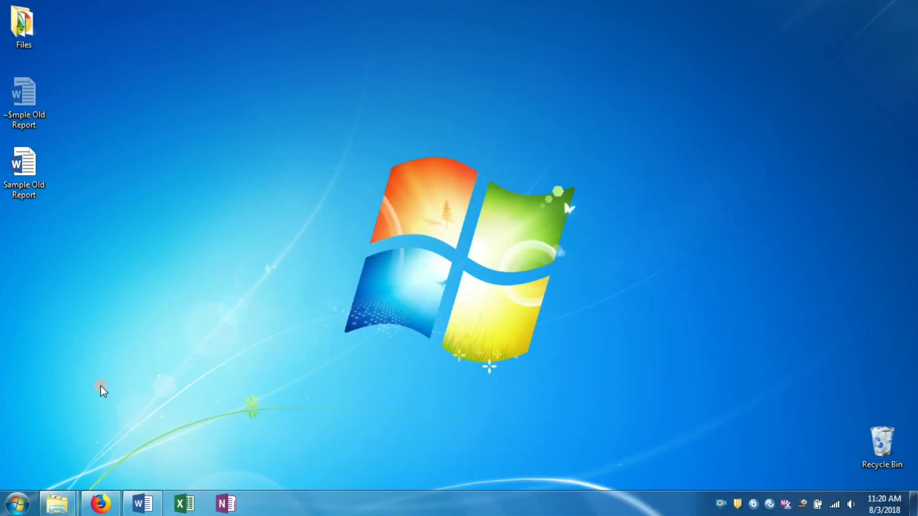
left_click(149, 506)
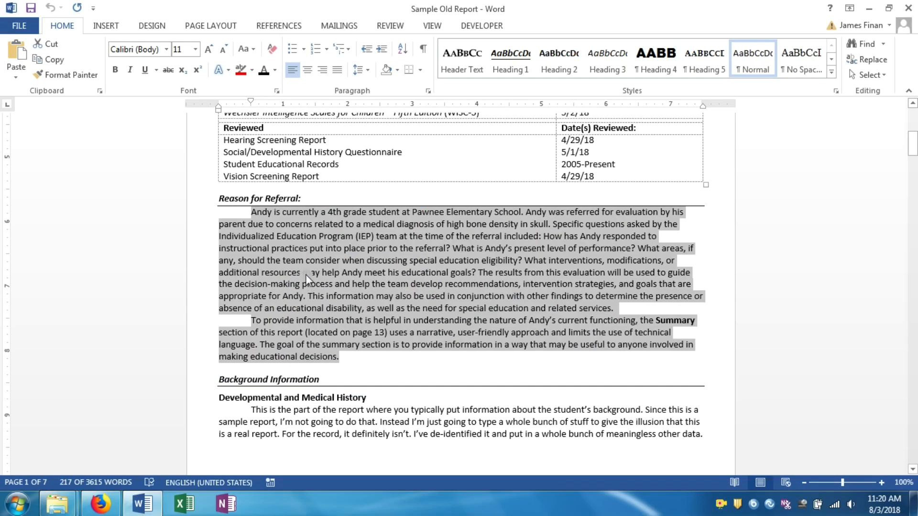
Look through Sample Old Report from the assessment components to the Academic Achievement section and its score tables
left_click(293, 263)
scroll(293, 264, "up", 3)
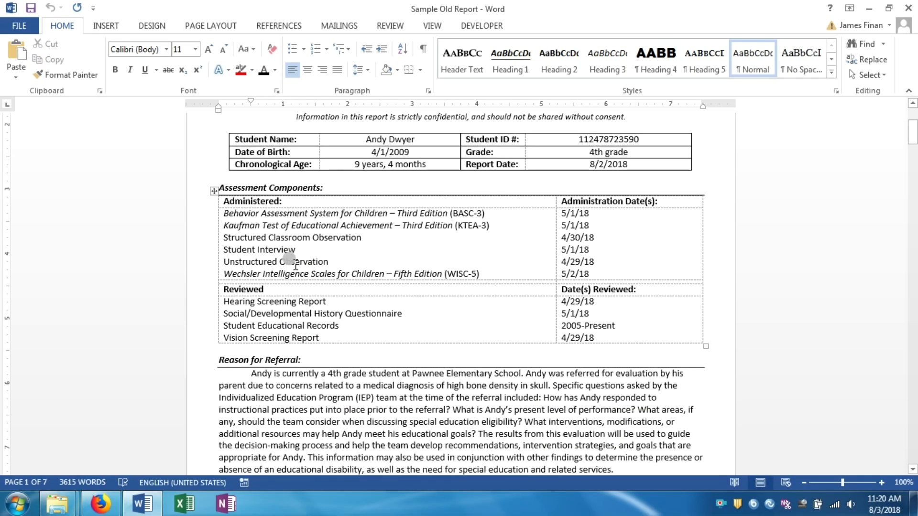
scroll(279, 239, "down", 3)
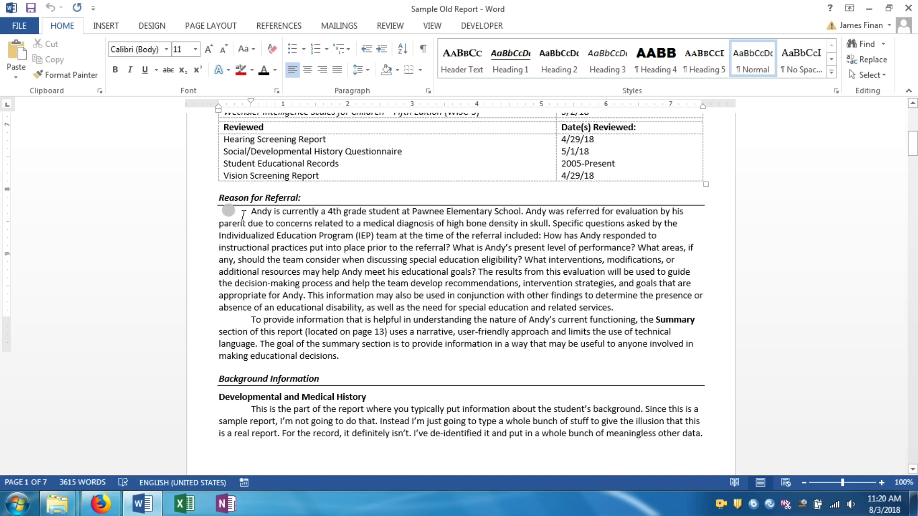
scroll(241, 213, "down", 5)
scroll(252, 404, "up", 5)
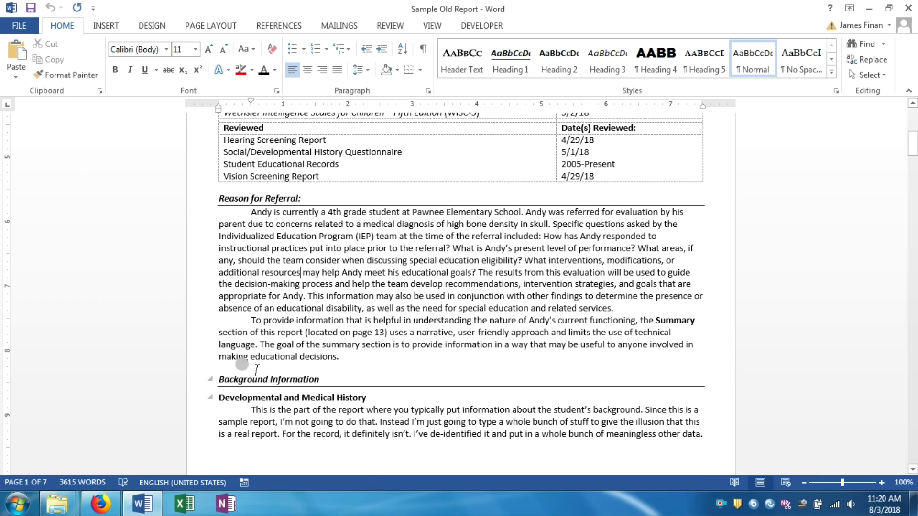
scroll(354, 262, "down", 20)
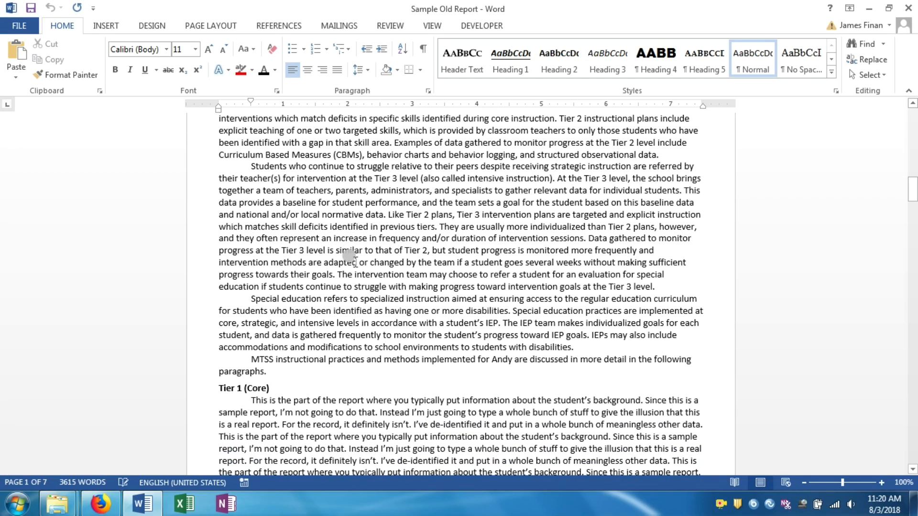
scroll(355, 261, "down", 20)
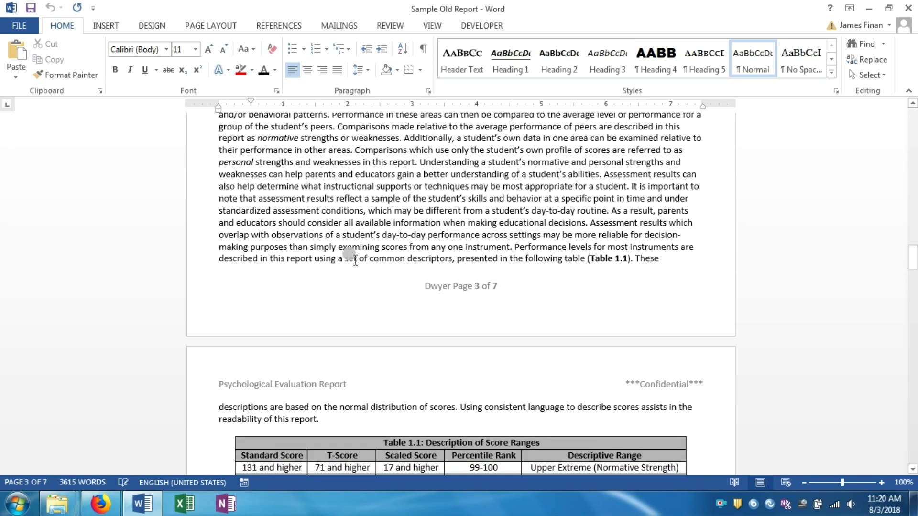
scroll(356, 261, "up", 6)
scroll(354, 258, "down", 10)
scroll(348, 252, "down", 5)
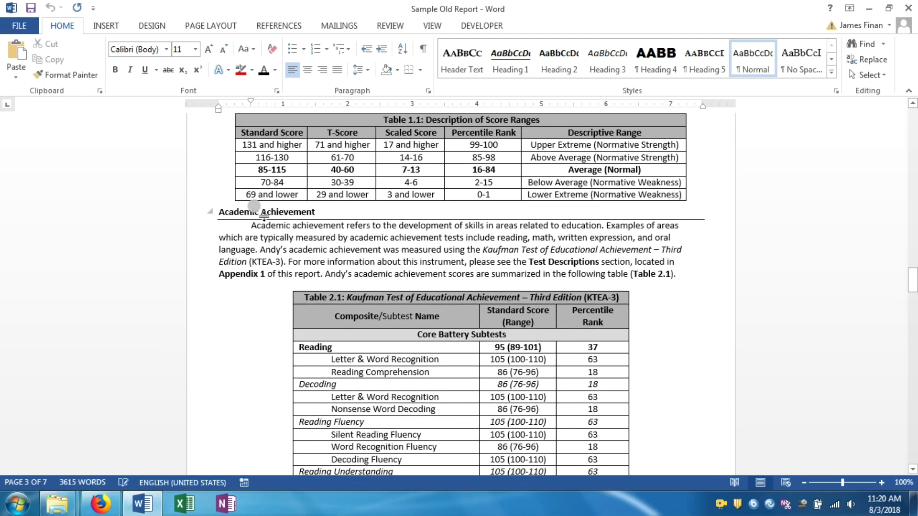
left_click(254, 226)
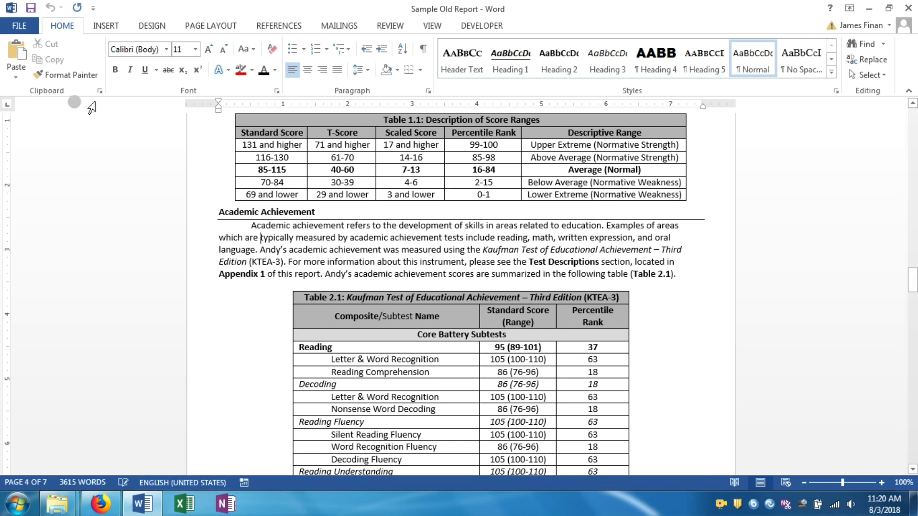
Create a new document from the personal Psychological Report Template
left_click(18, 25)
left_click(24, 75)
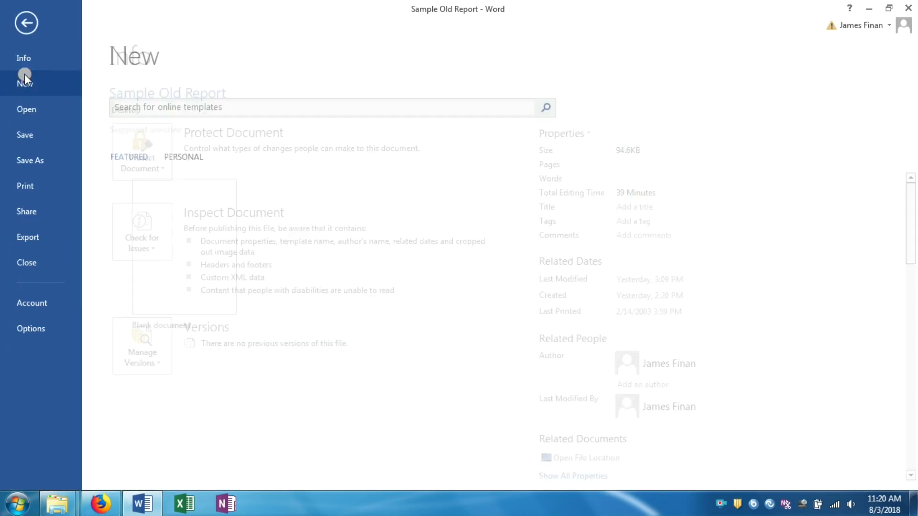
left_click(179, 157)
left_click(216, 261)
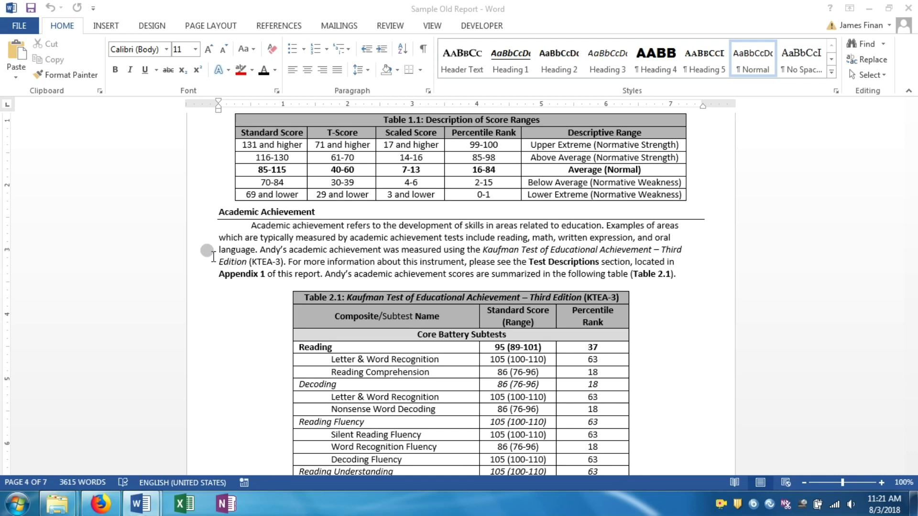
Minimize Sample Old Report and bring the newly created report document to the front
mouse_move(146, 506)
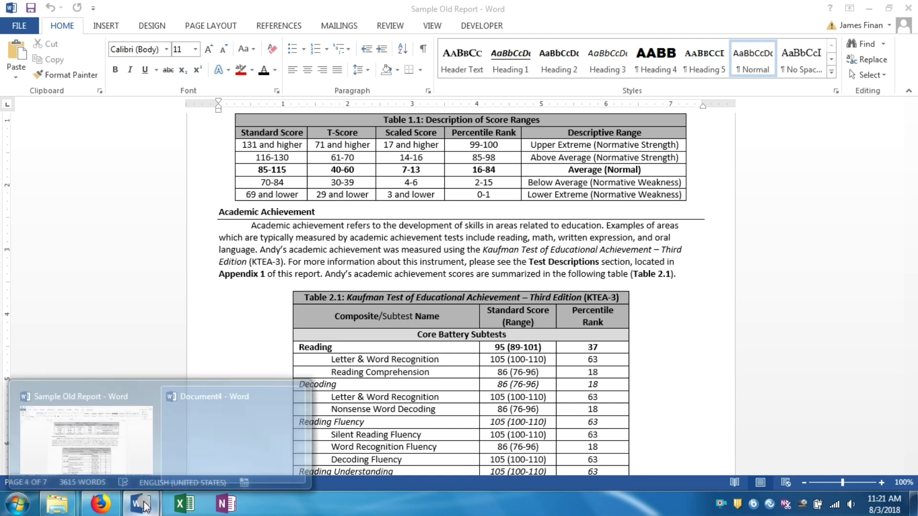
left_click(872, 8)
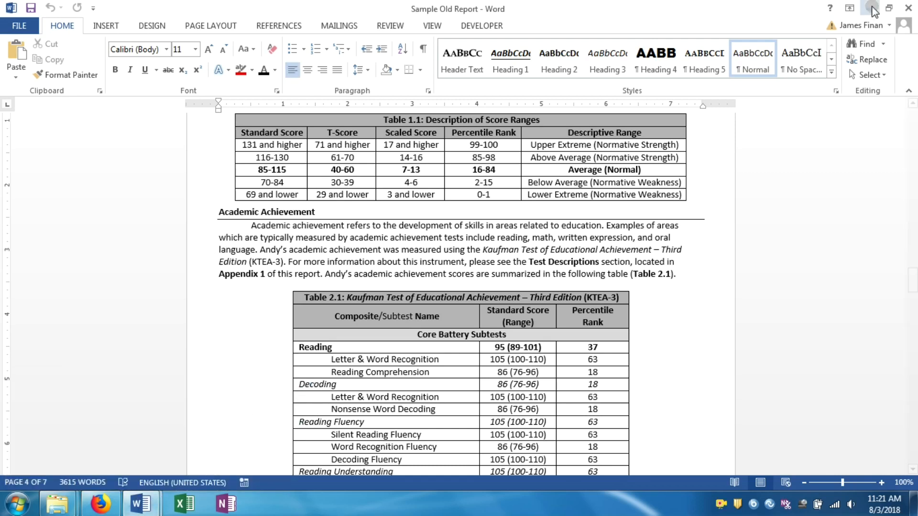
left_click(871, 9)
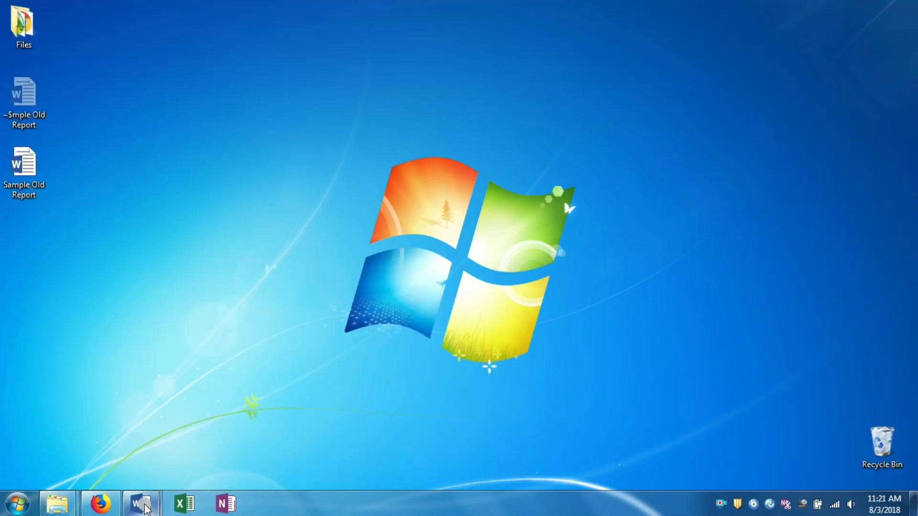
left_click(231, 437)
left_click(236, 363)
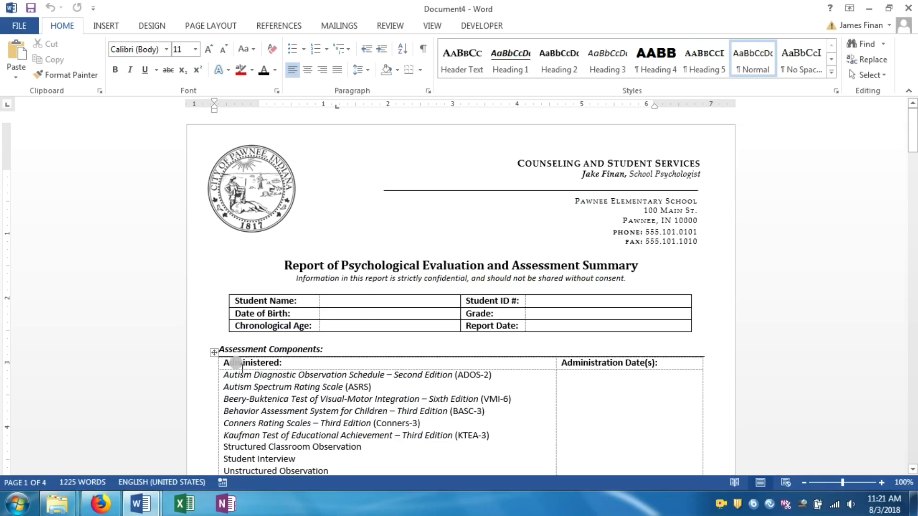
Replace the Reason for Referral heading and its placeholder with the Parent Request building block from the Building Blocks Organizer
left_click(391, 266)
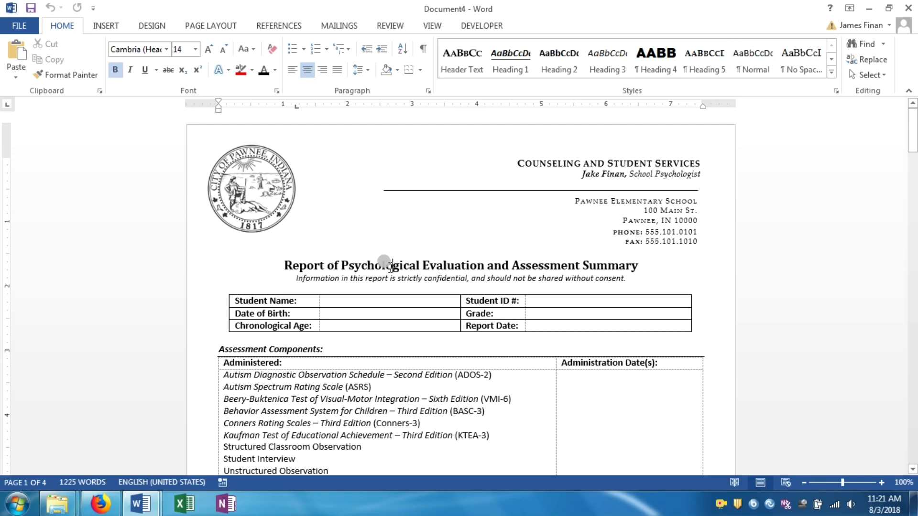
scroll(390, 266, "down", 12)
scroll(388, 267, "up", 5)
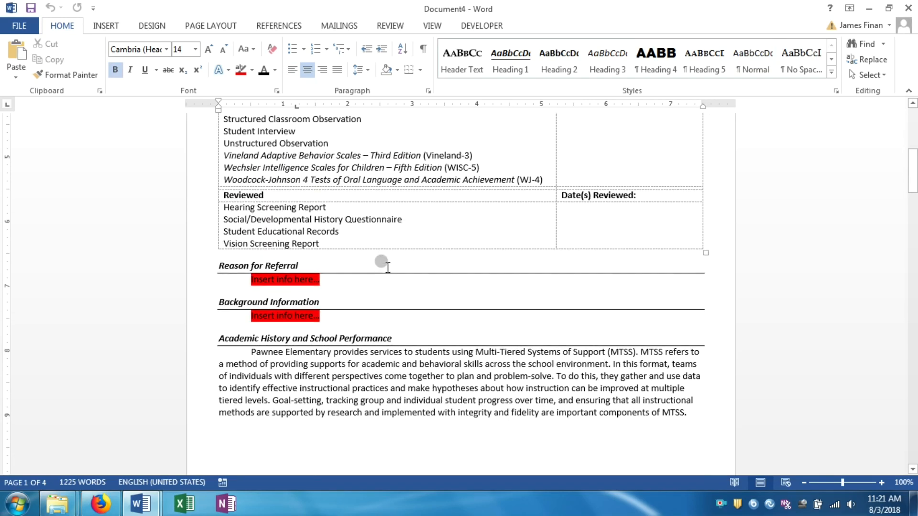
left_click_drag(214, 266, 323, 289)
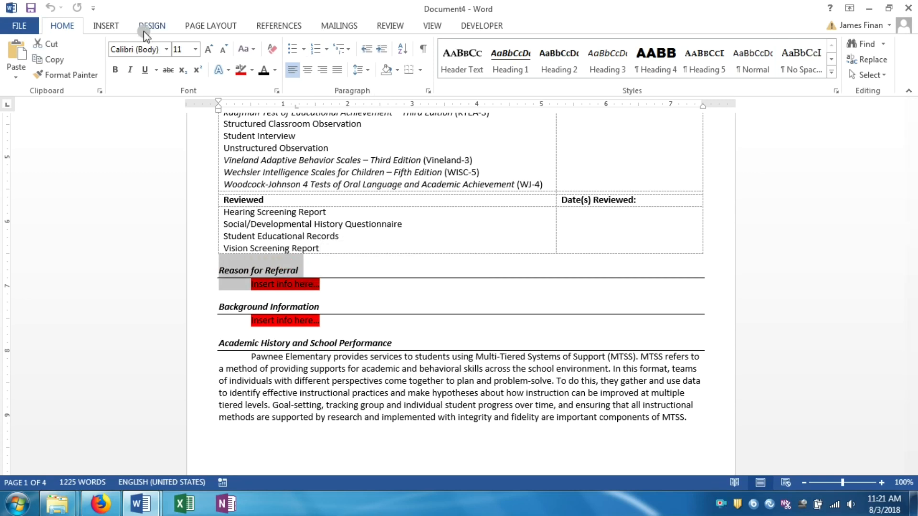
left_click(113, 25)
left_click(700, 44)
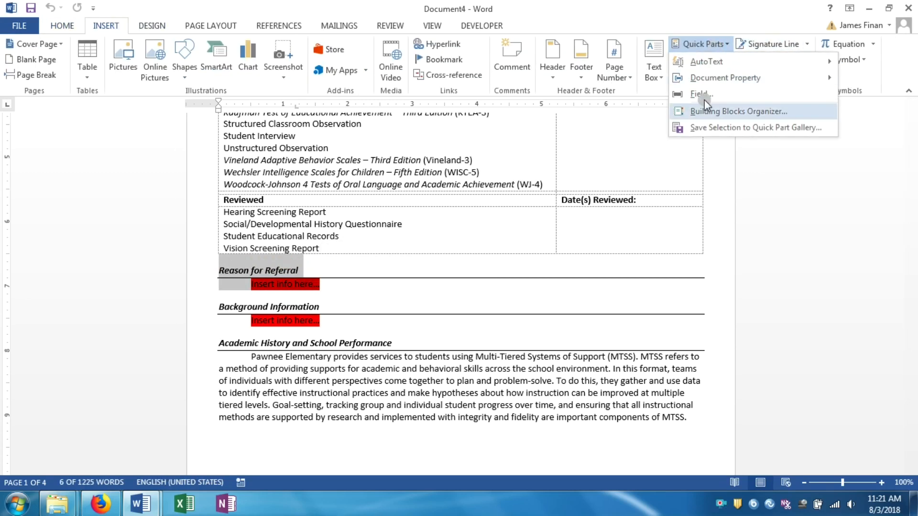
left_click(717, 111)
scroll(460, 245, "down", 20)
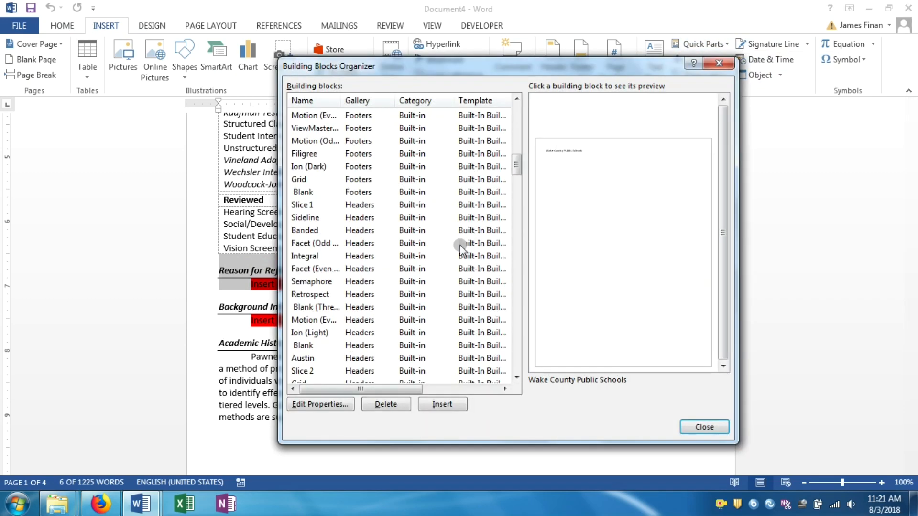
left_click_drag(515, 196, 516, 128)
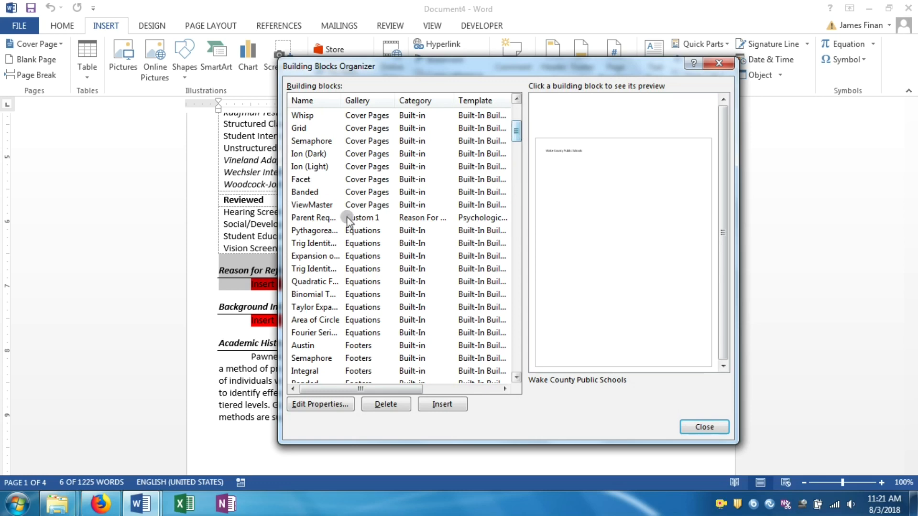
left_click(320, 218)
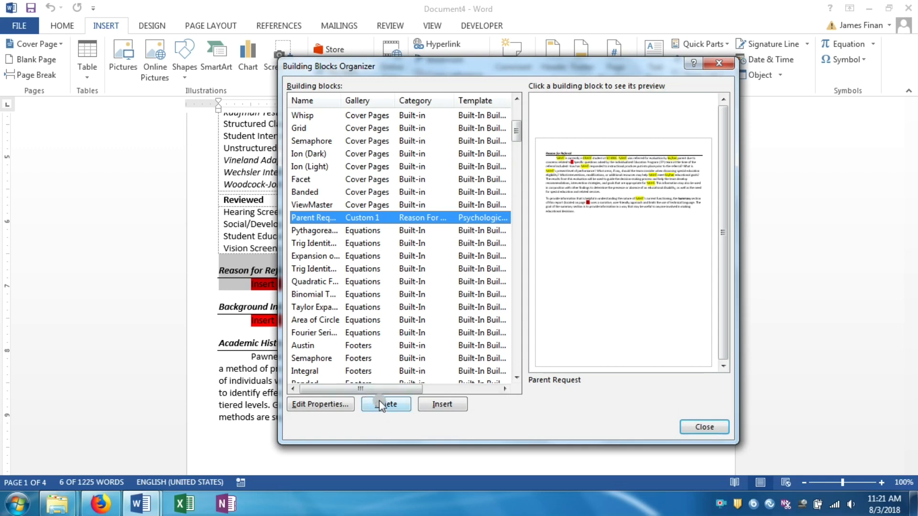
left_click(441, 405)
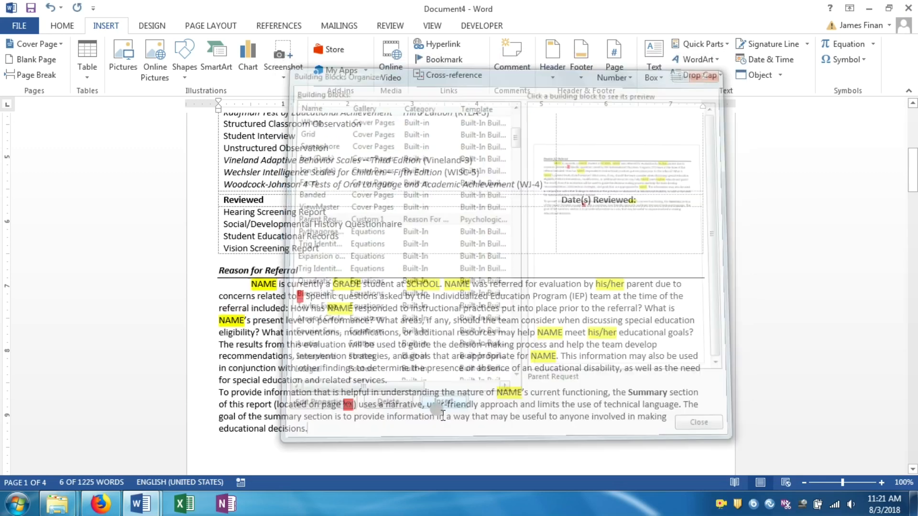
Review the inserted Reason for Referral text and the remaining placeholders down to "Insert assessment sections here" below Table 1.1
left_click(325, 296)
scroll(331, 302, "down", 6)
left_click(357, 270)
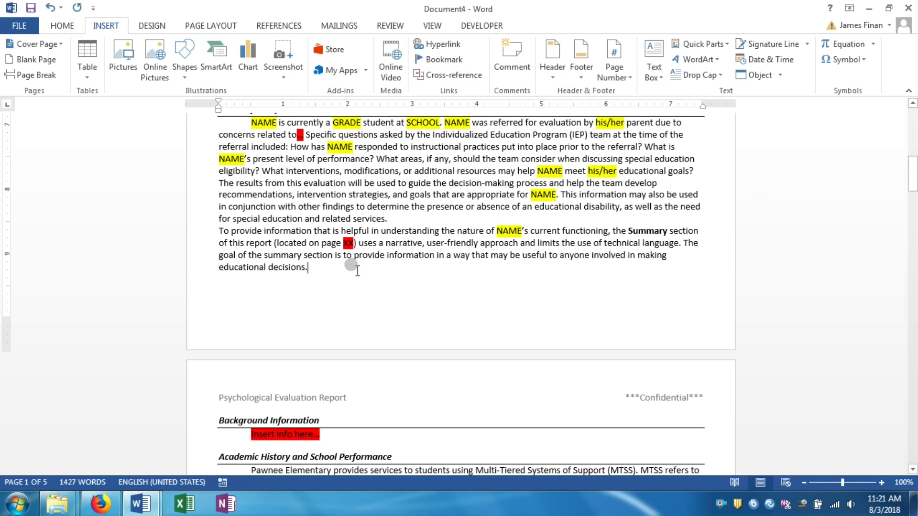
scroll(357, 270, "down", 5)
left_click(325, 270)
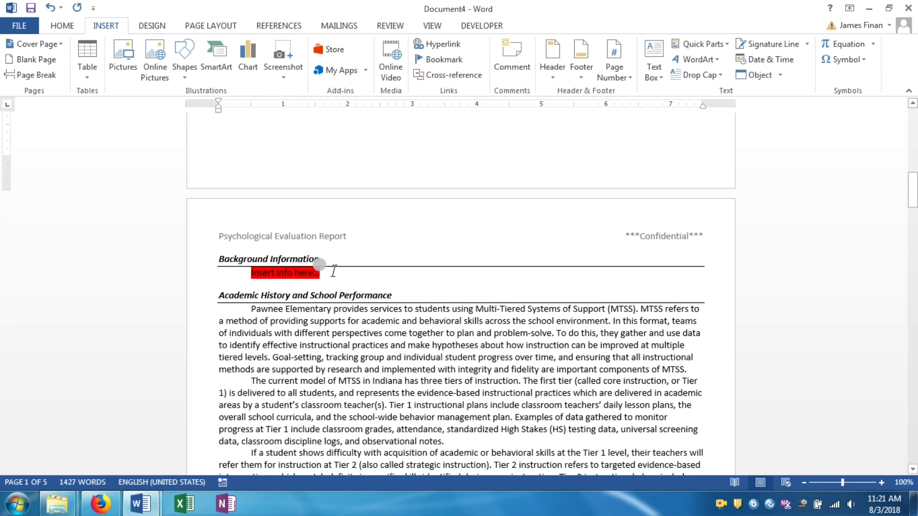
scroll(286, 320, "down", 13)
left_click(285, 312)
scroll(291, 317, "down", 5)
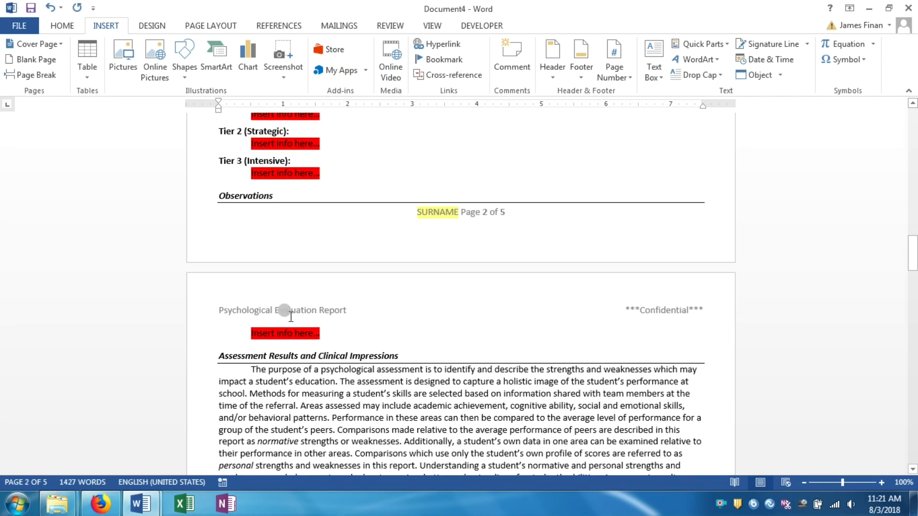
scroll(291, 316, "down", 8)
scroll(276, 201, "up", 2)
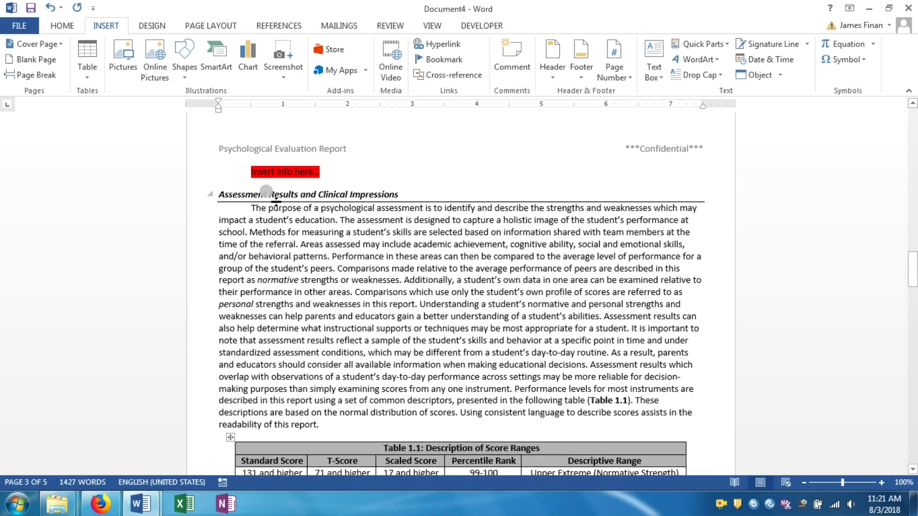
scroll(348, 209, "down", 10)
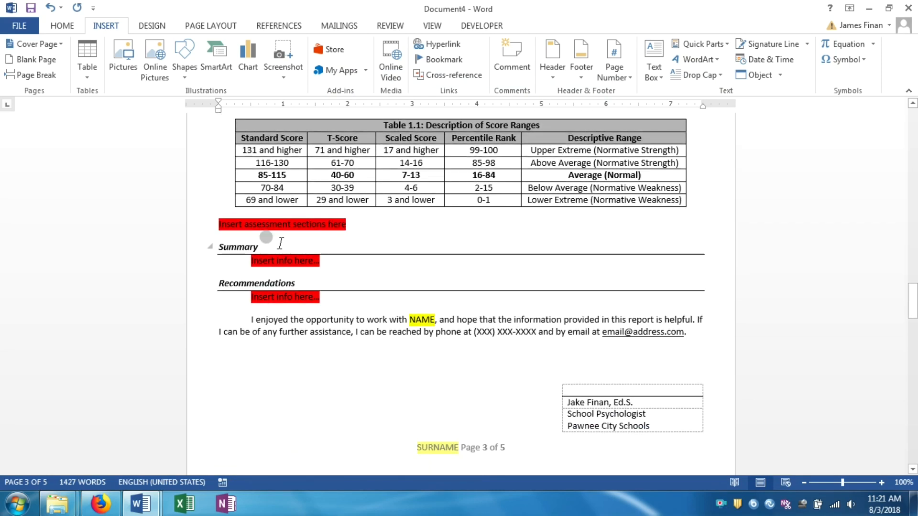
left_click_drag(219, 225, 348, 225)
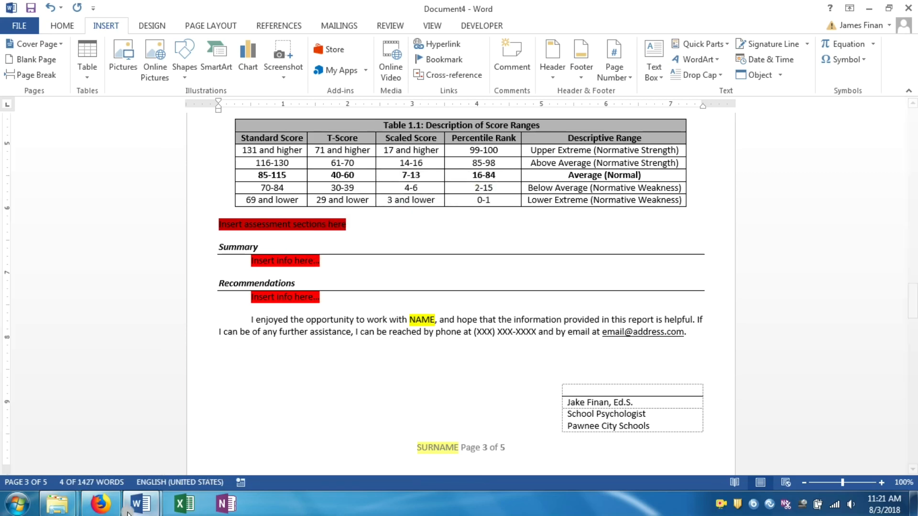
Switch to Sample Old Report and copy the Academic Achievement section from its heading through the end of the Written Language text
mouse_move(143, 513)
left_click(108, 451)
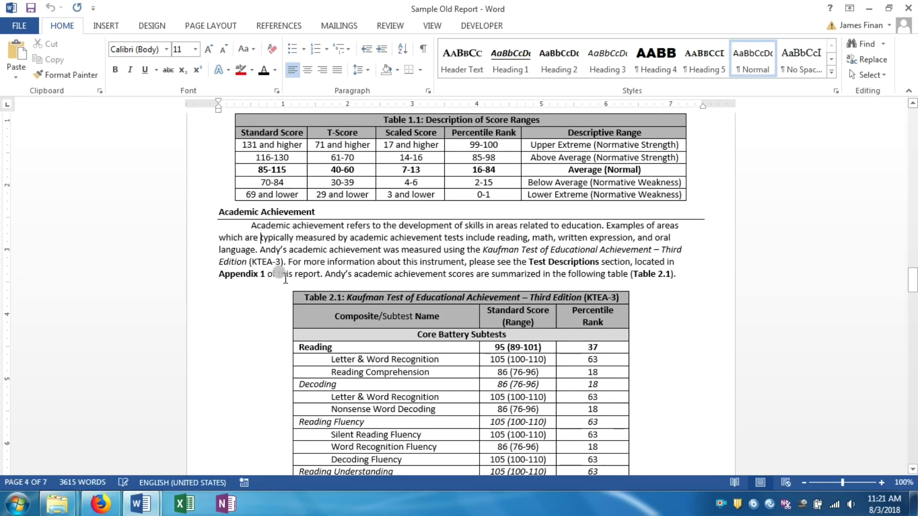
left_click(336, 225)
left_click_drag(221, 207, 337, 277)
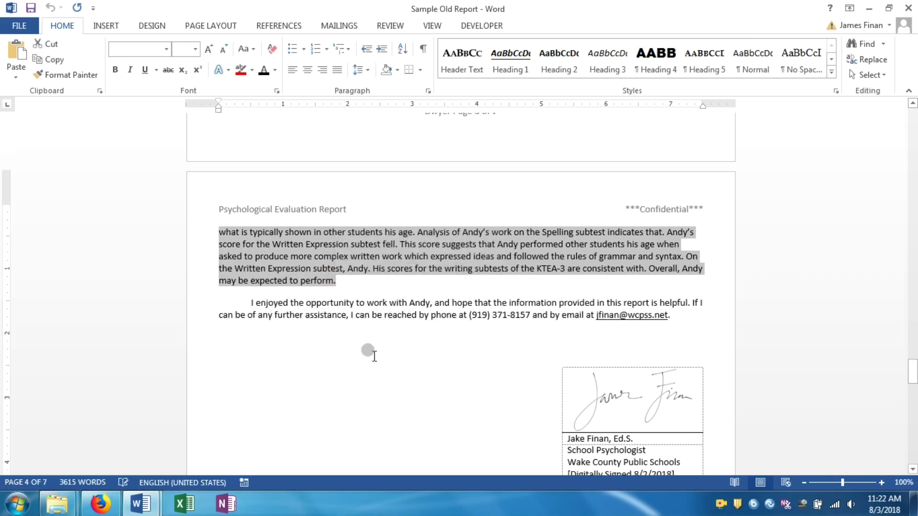
scroll(356, 355, "up", 20)
scroll(355, 354, "down", 9)
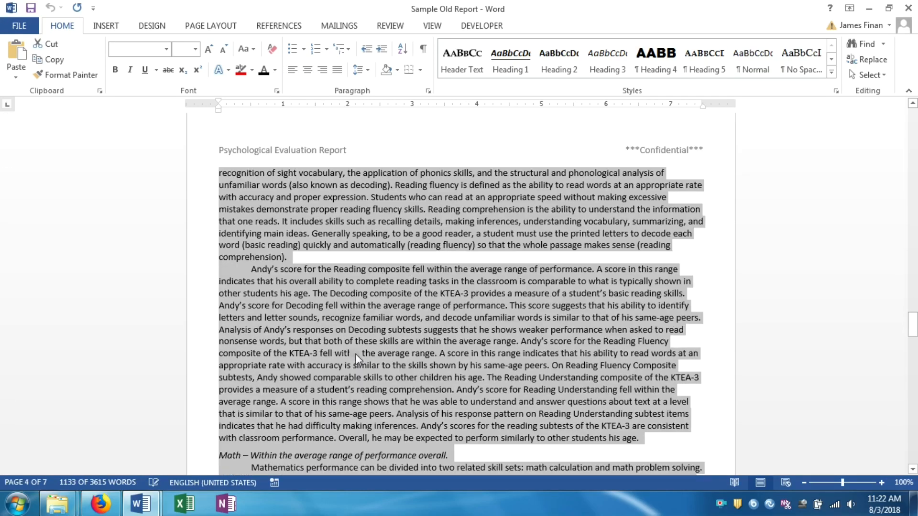
scroll(349, 352, "up", 15)
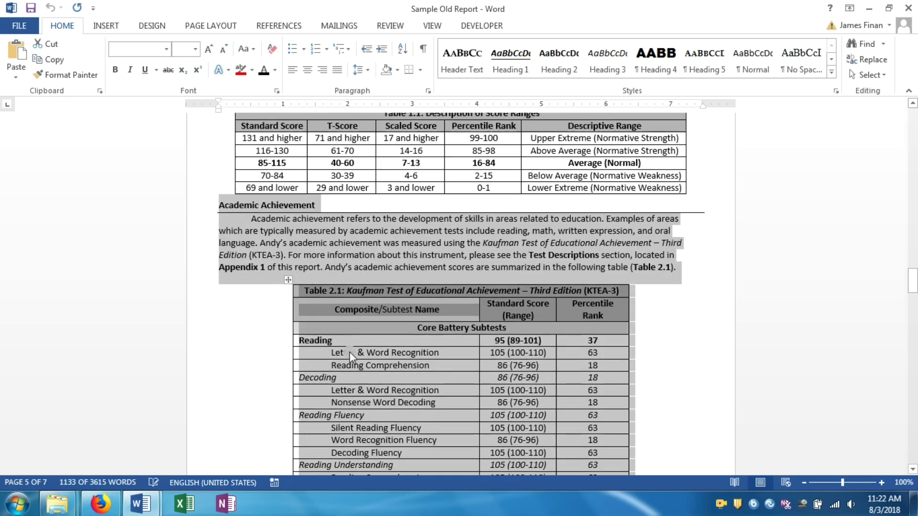
Return to the new report and replace the "Insert assessment sections here" placeholder with the copied Academic Achievement section
left_click(873, 6)
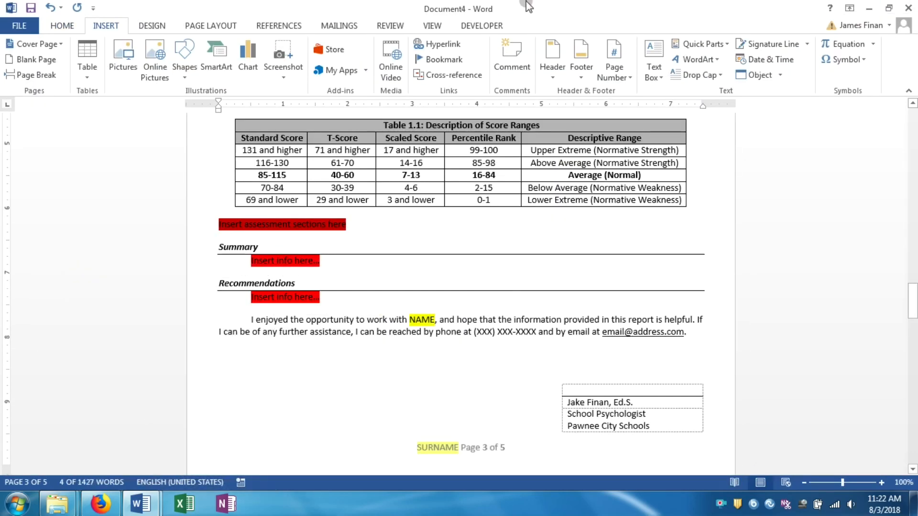
left_click(272, 228)
left_click_drag(220, 227, 349, 223)
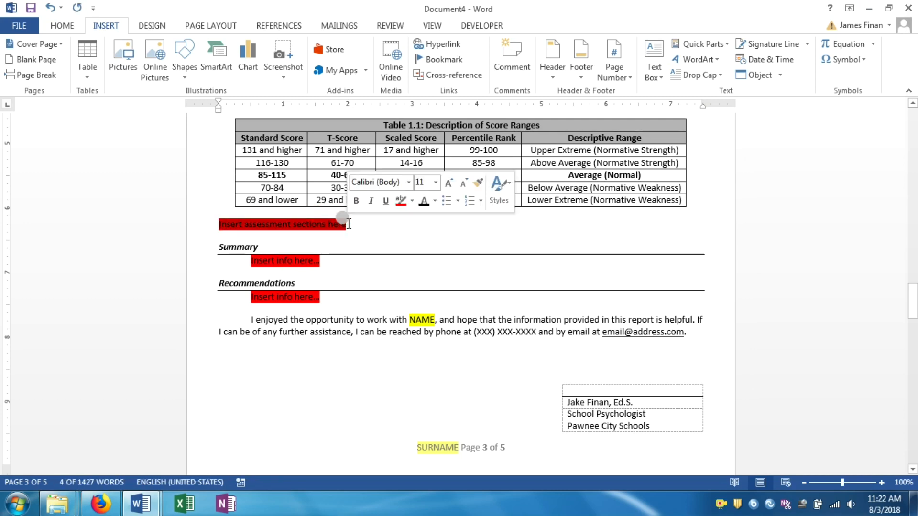
key("ctrl+v")
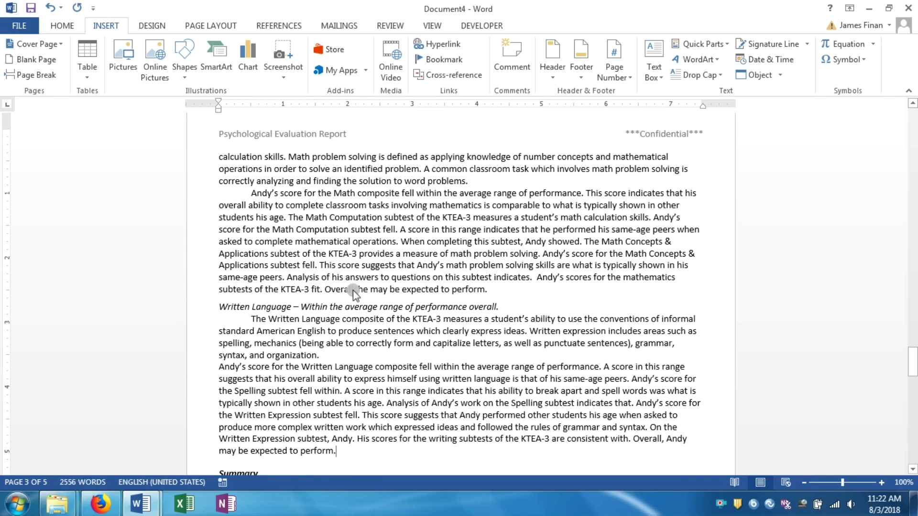
Replace the student's first name before "academic achievement was measured" with NAME and highlight it in yellow
scroll(356, 292, "up", 15)
scroll(360, 300, "up", 6)
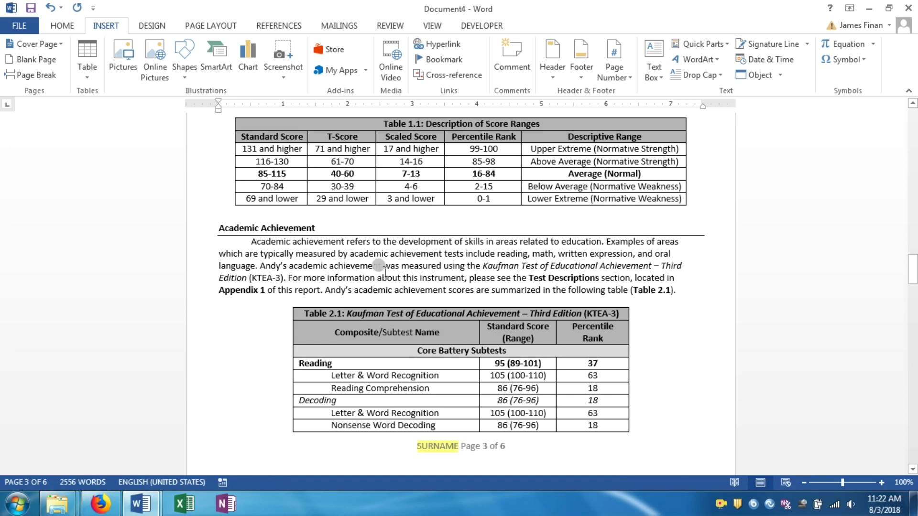
left_click_drag(261, 267, 285, 263)
type("NAME")
left_click(348, 243)
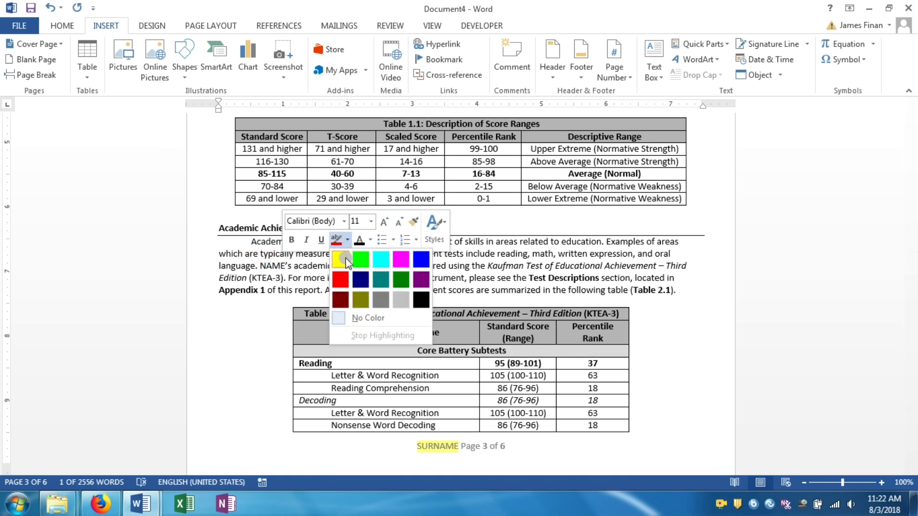
left_click(335, 253)
left_click(317, 277)
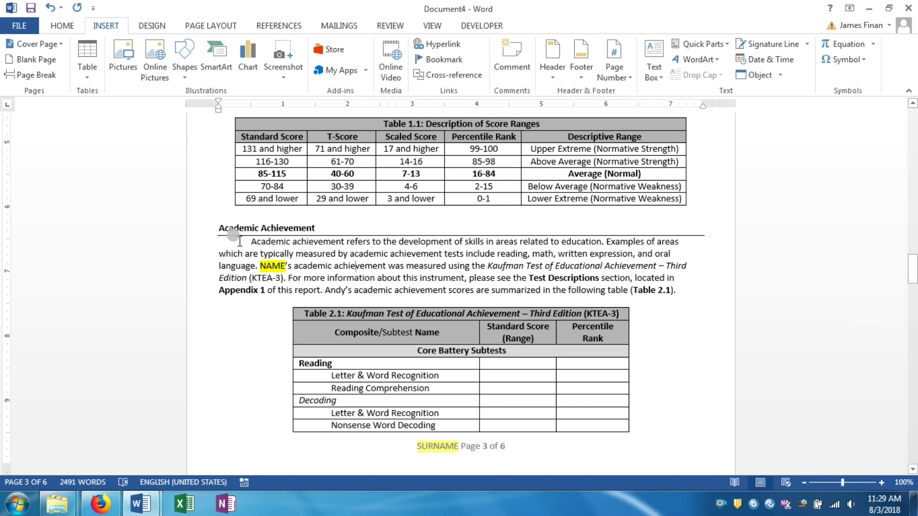
Examine the NAME placeholder in the Academic Achievement introduction and the blank score cells of Table 2.1
double_click(263, 266)
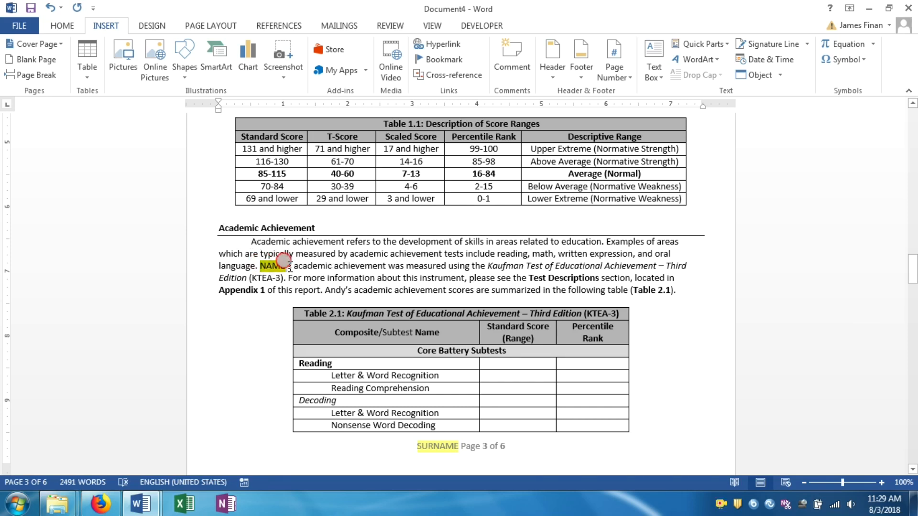
left_click(349, 271)
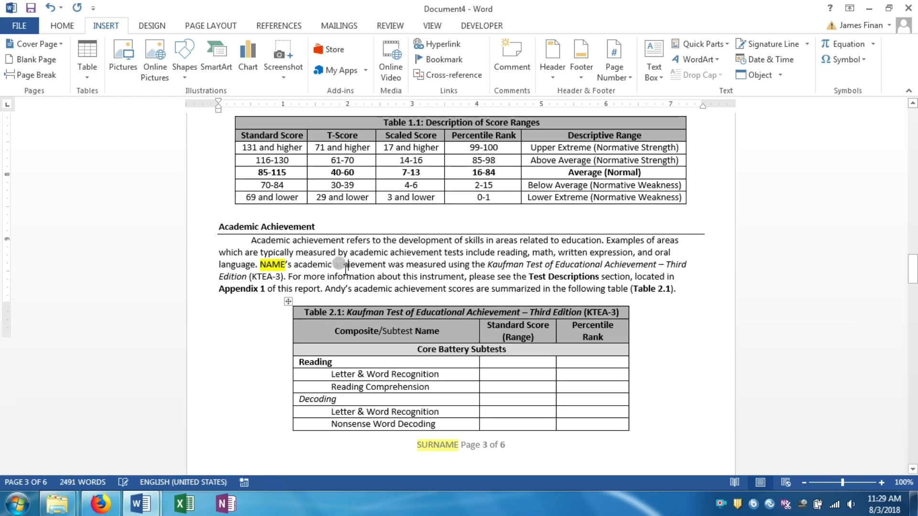
scroll(351, 265, "down", 5)
scroll(359, 253, "up", 5)
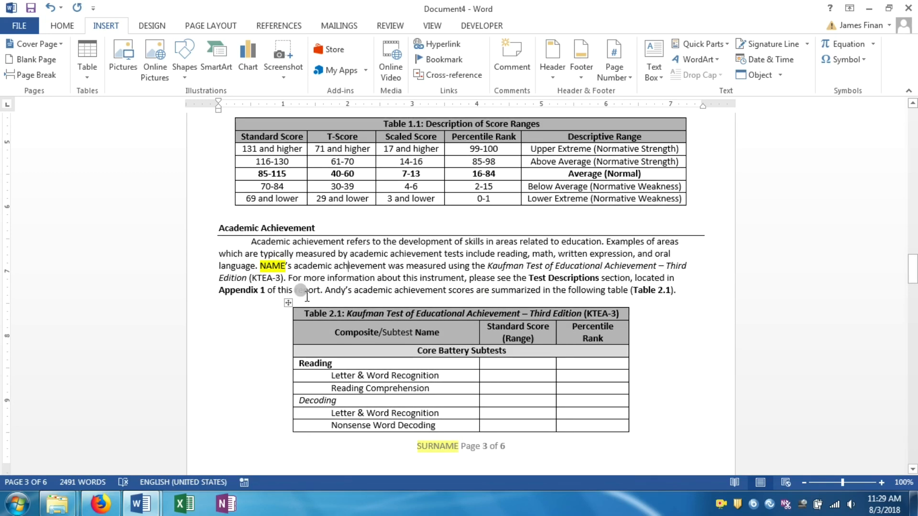
left_click(288, 302)
left_click(512, 281)
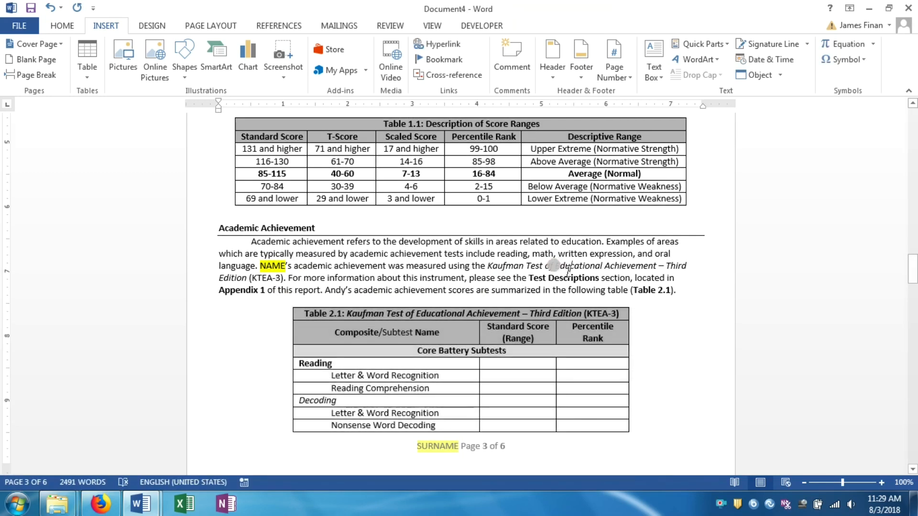
scroll(507, 270, "down", 7)
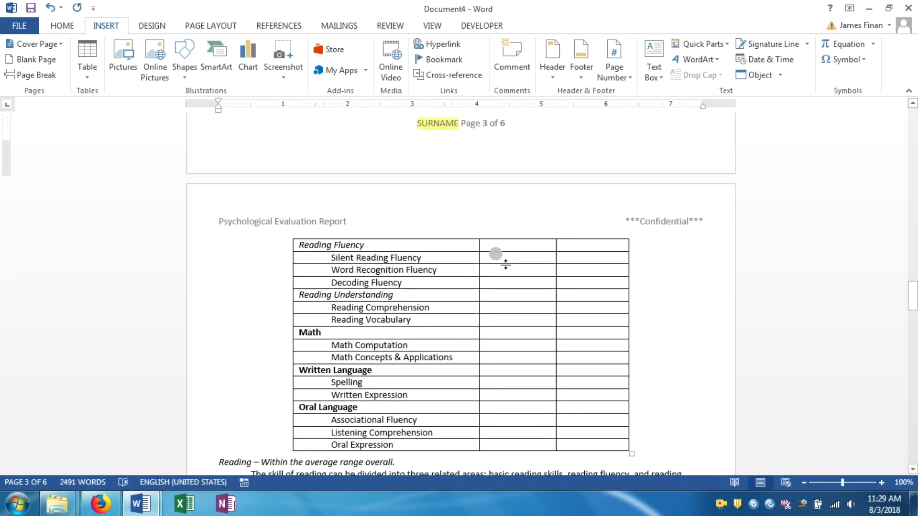
scroll(496, 262, "down", 9)
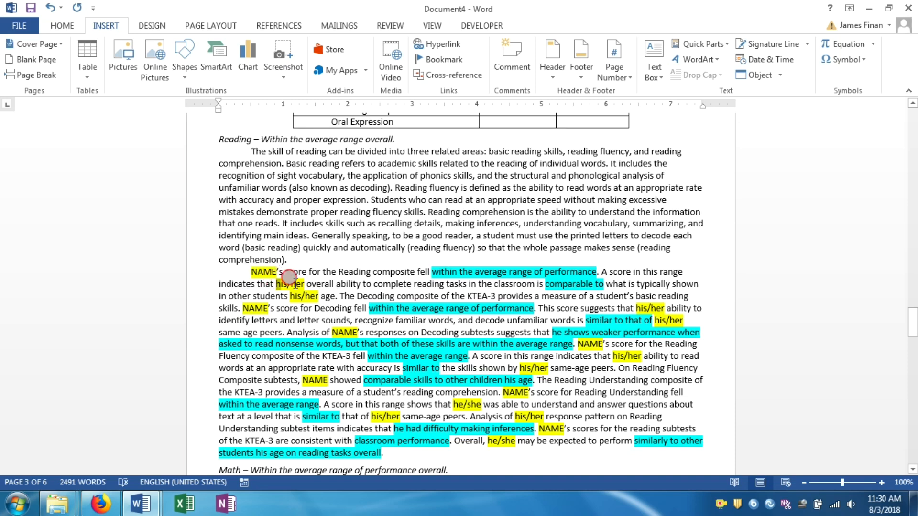
Examine the highlighted his/her, he/she and NAME placeholders in the Reading score paragraph
left_click_drag(277, 284, 304, 284)
left_click(305, 310)
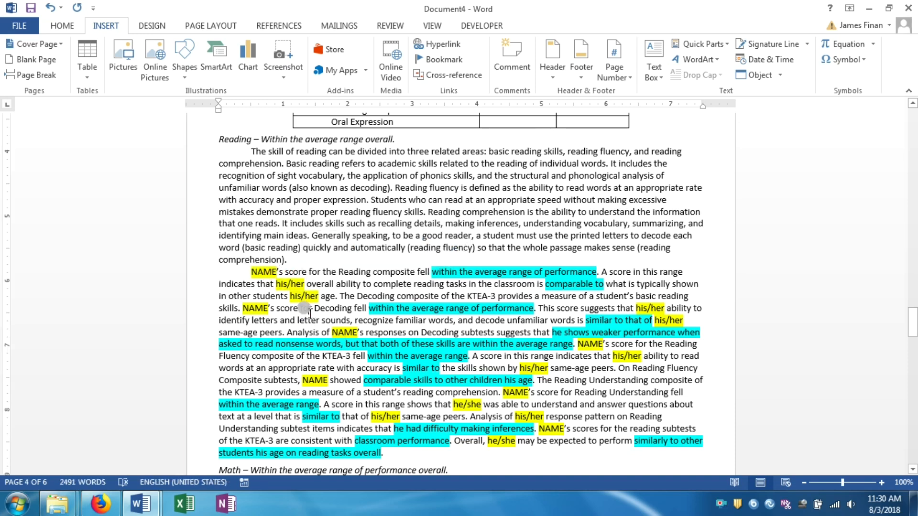
left_click(669, 297)
double_click(461, 404)
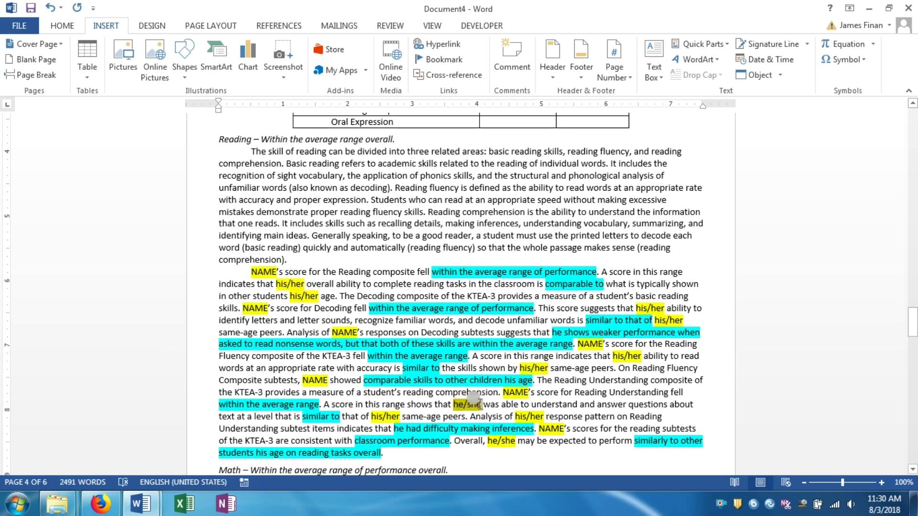
left_click(534, 393)
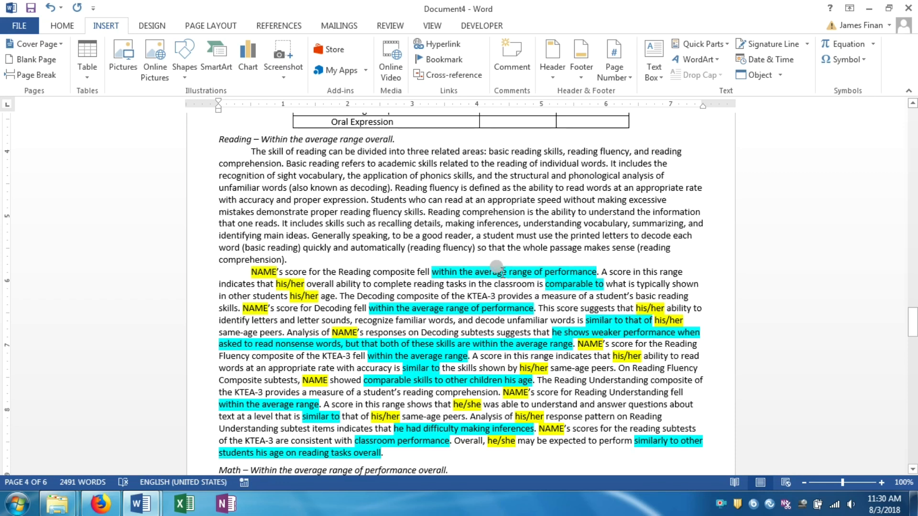
Replace "within the average range of performance" after "Reading composite fell" with "..." and highlight the ellipsis in red
left_click_drag(434, 271, 596, 270)
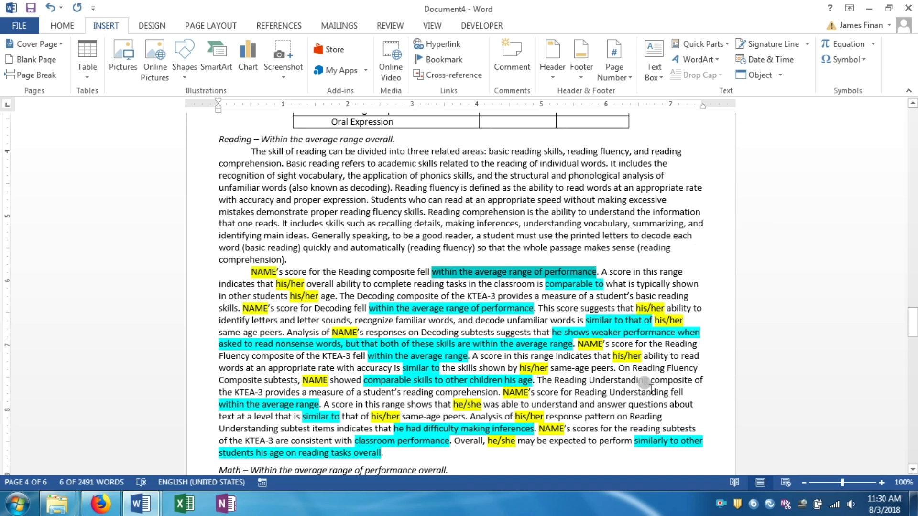
key("Delete")
key("Delete")
type("..")
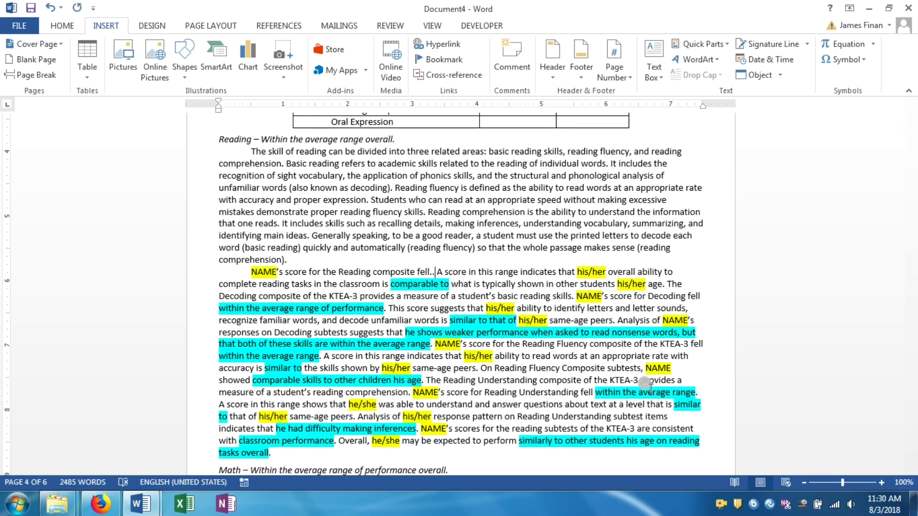
type(".")
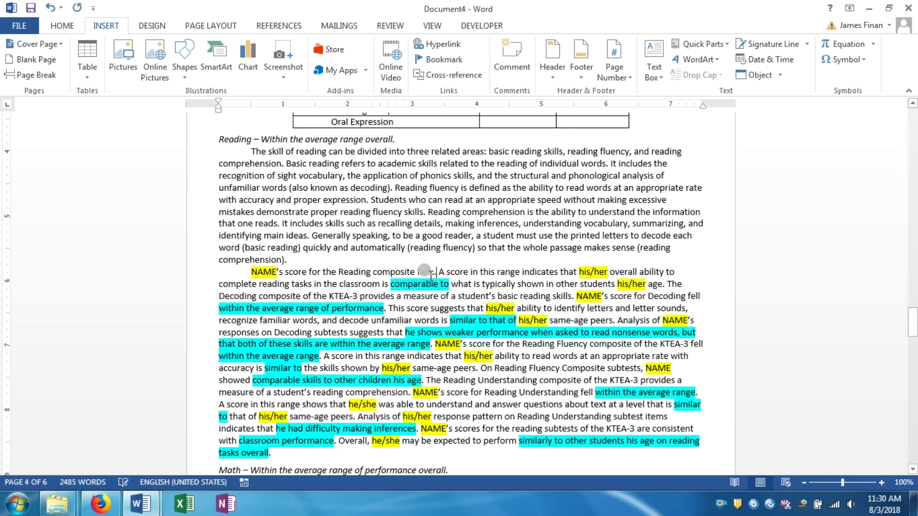
double_click(432, 272)
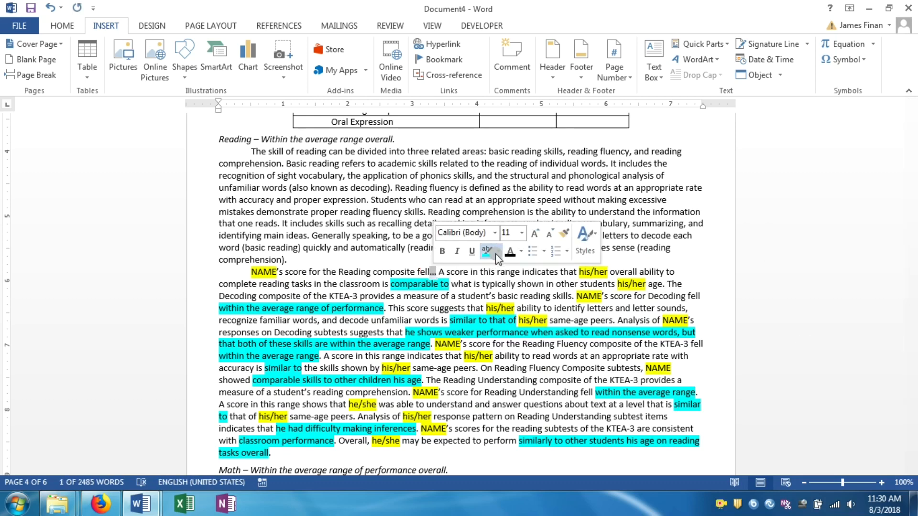
left_click(497, 252)
left_click(498, 281)
left_click(438, 272)
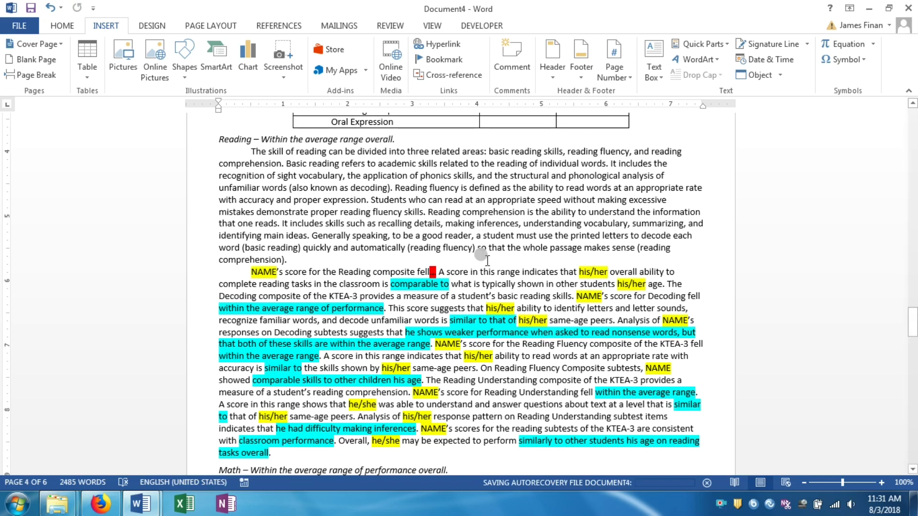
Replace the red ellipsis after "Reading composite fell" with the unhighlighted phrase "within the average range of performance"
double_click(431, 270)
key("Delete")
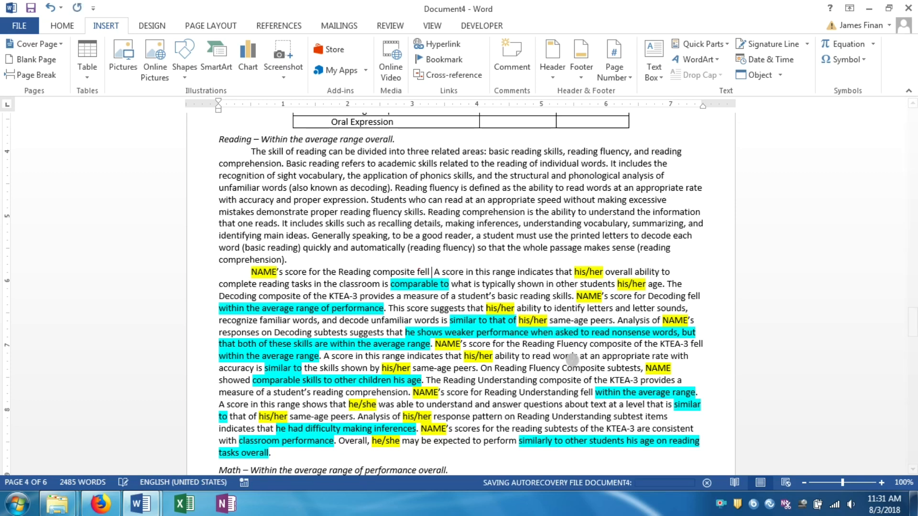
type("within the avera")
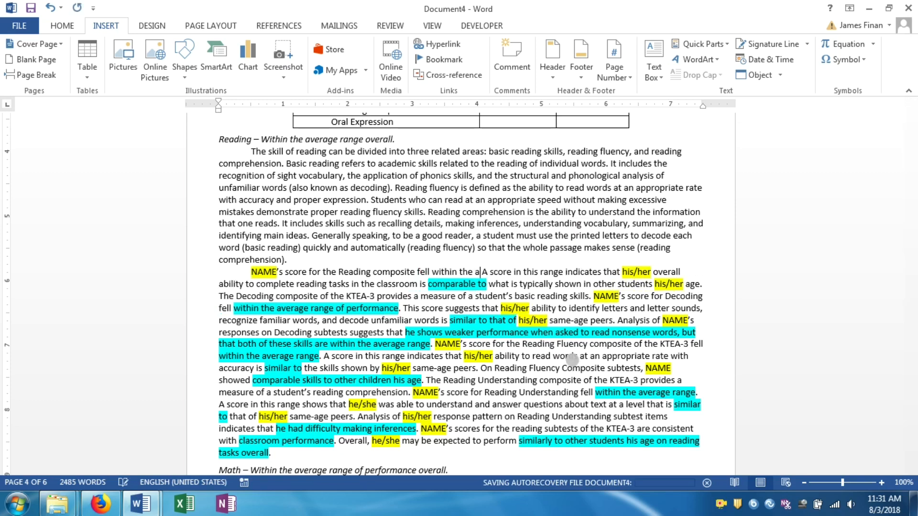
type("ge range of perform")
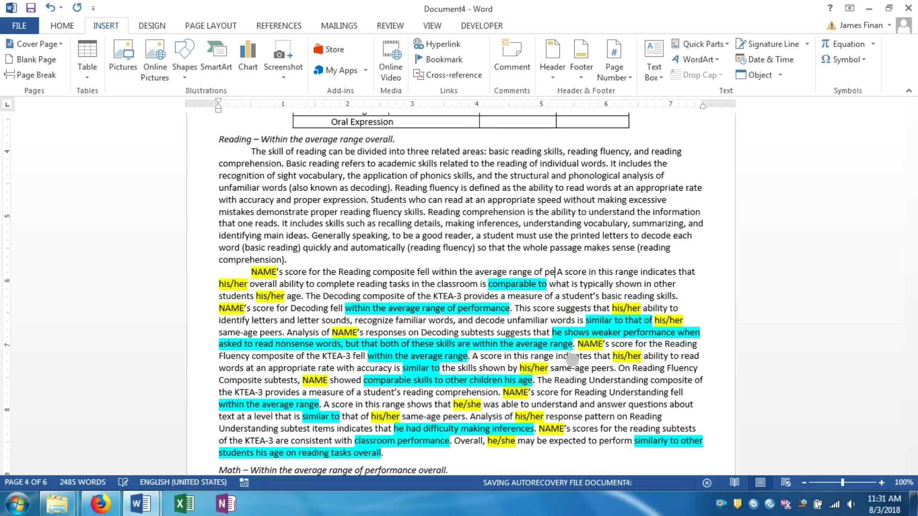
type("ance")
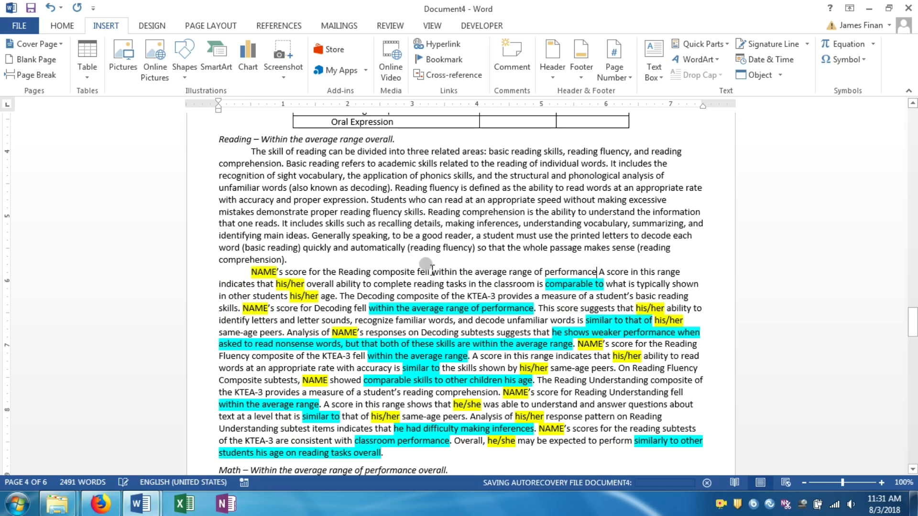
Save "within the average range of performance" as an AutoText entry named "average" in Psychological Report Template, using Insert content only
left_click_drag(432, 271, 597, 270)
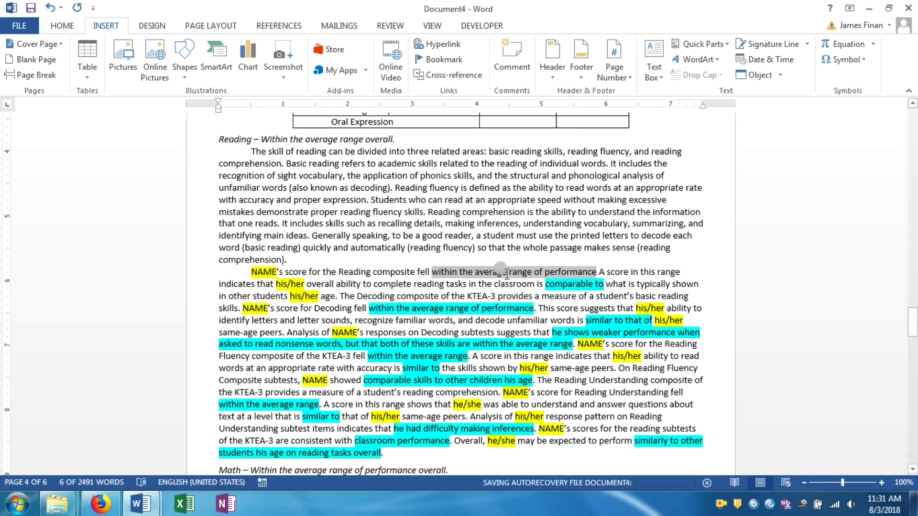
left_click(691, 44)
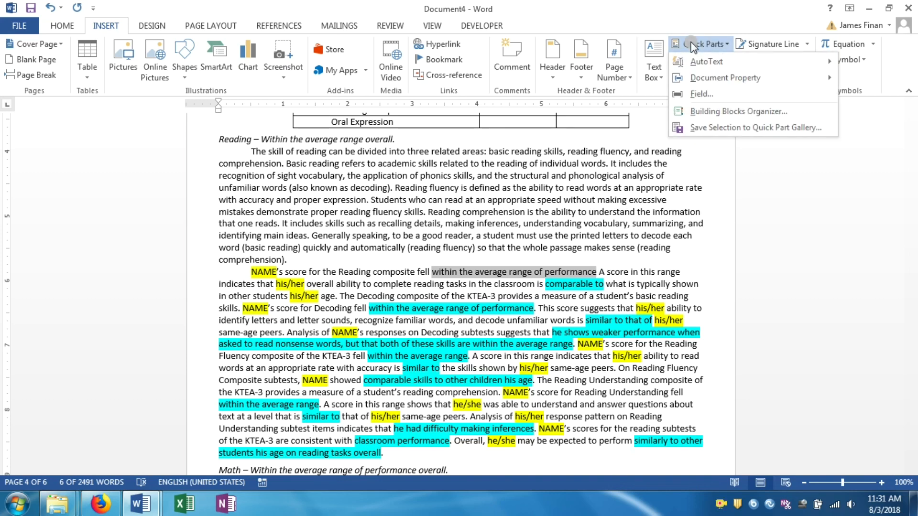
mouse_move(700, 64)
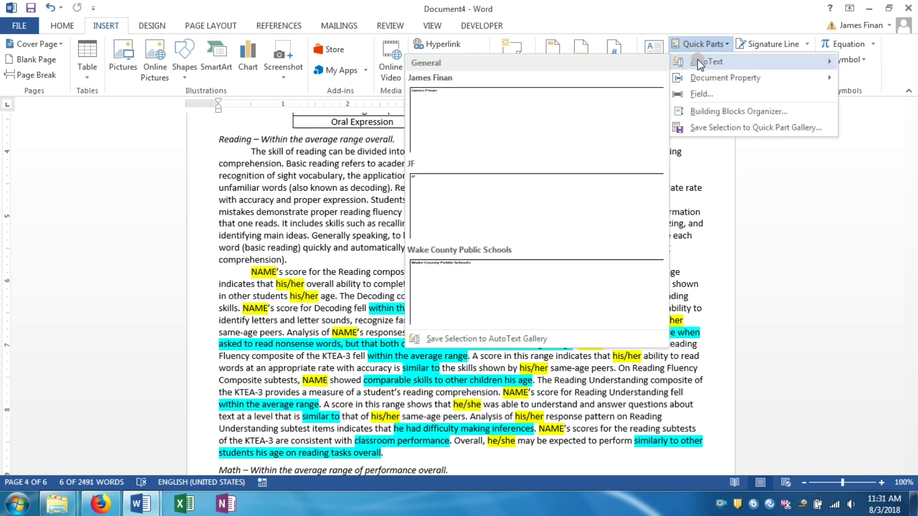
left_click(486, 340)
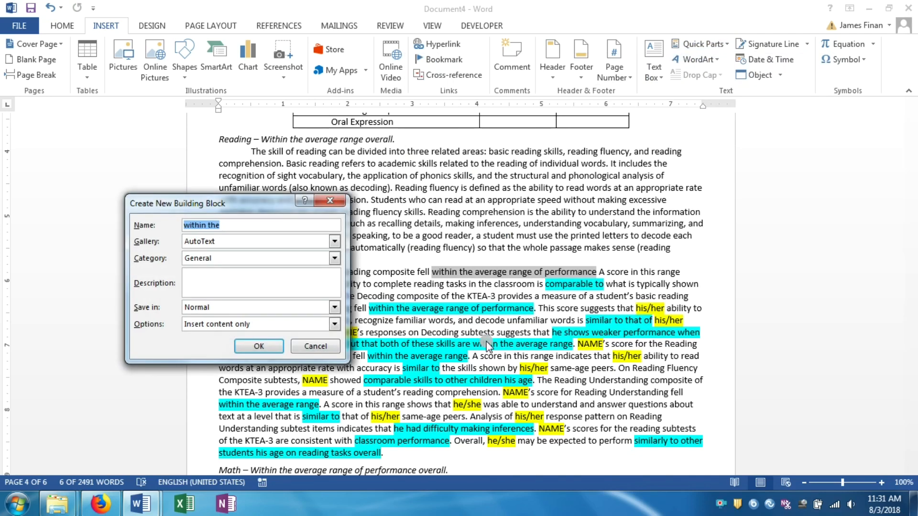
left_click_drag(275, 203, 689, 284)
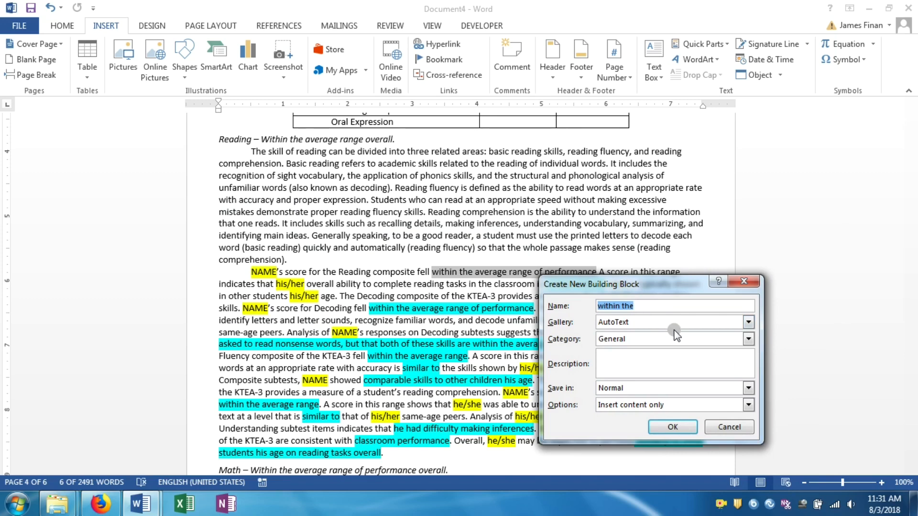
type("average")
left_click(748, 388)
left_click(679, 401)
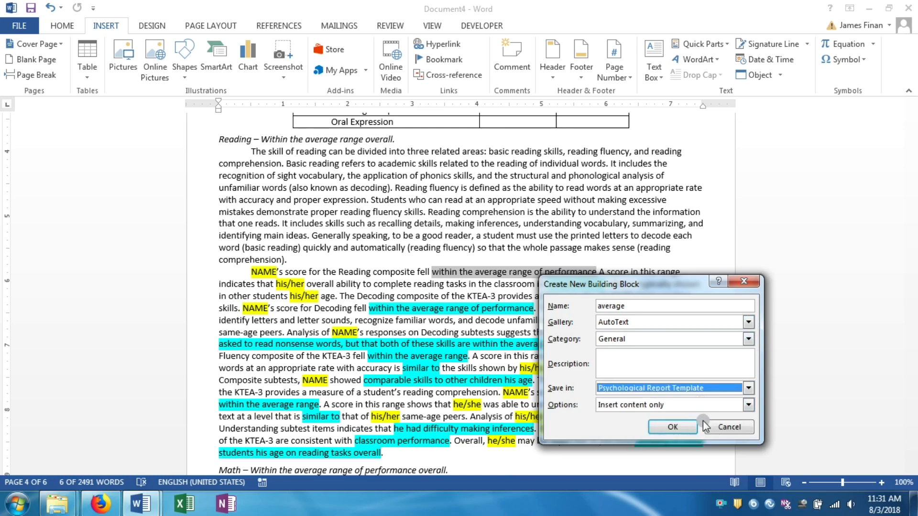
left_click(664, 408)
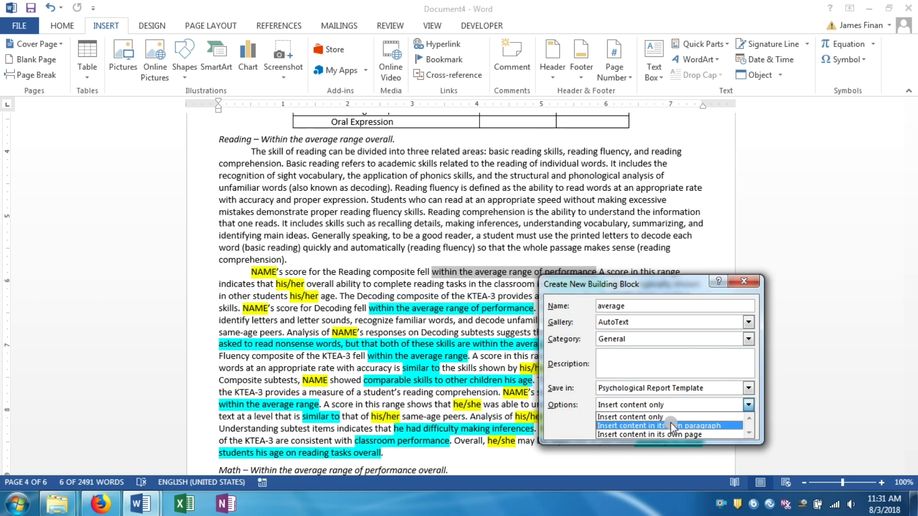
left_click(661, 406)
left_click(661, 423)
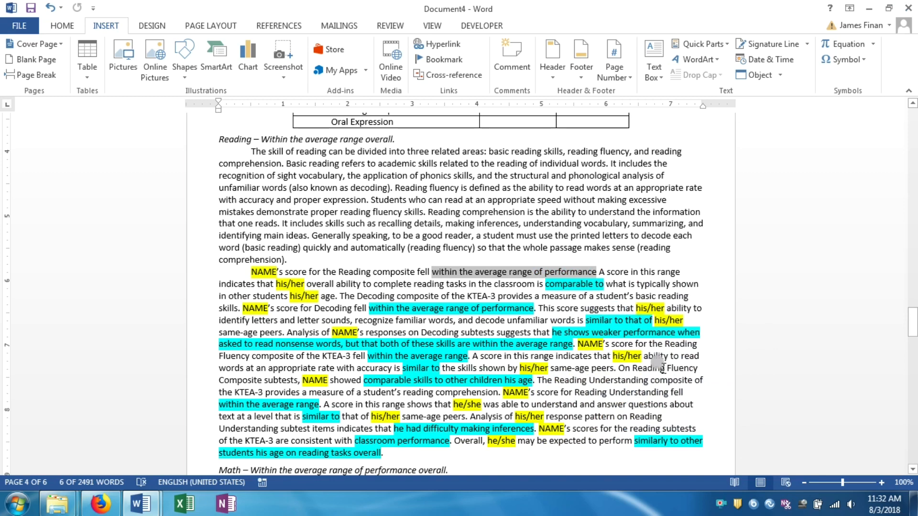
Replace the saved phrase in the Reading composite sentence with "..." and highlight it in red
key("Delete")
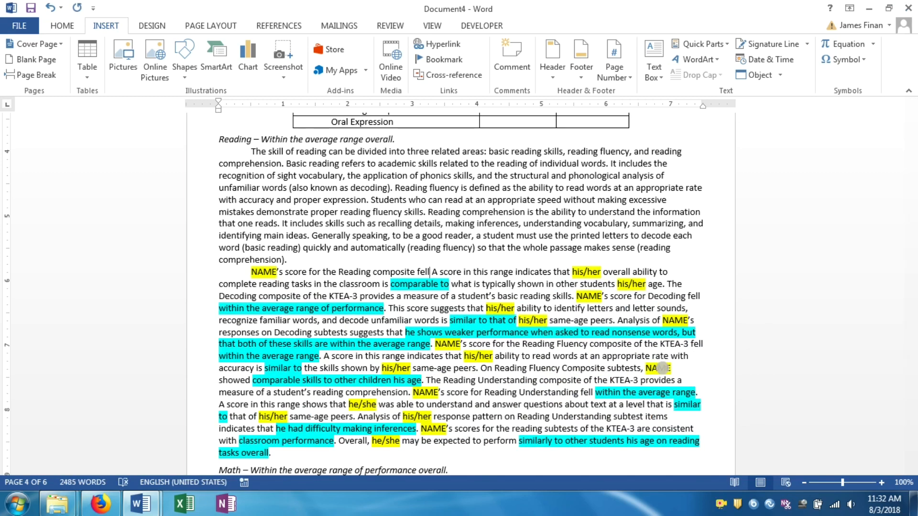
type("...")
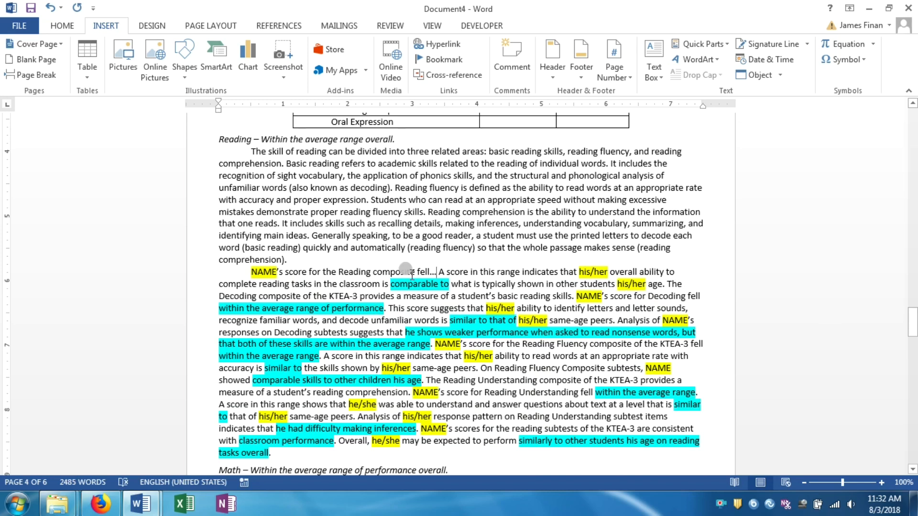
double_click(433, 272)
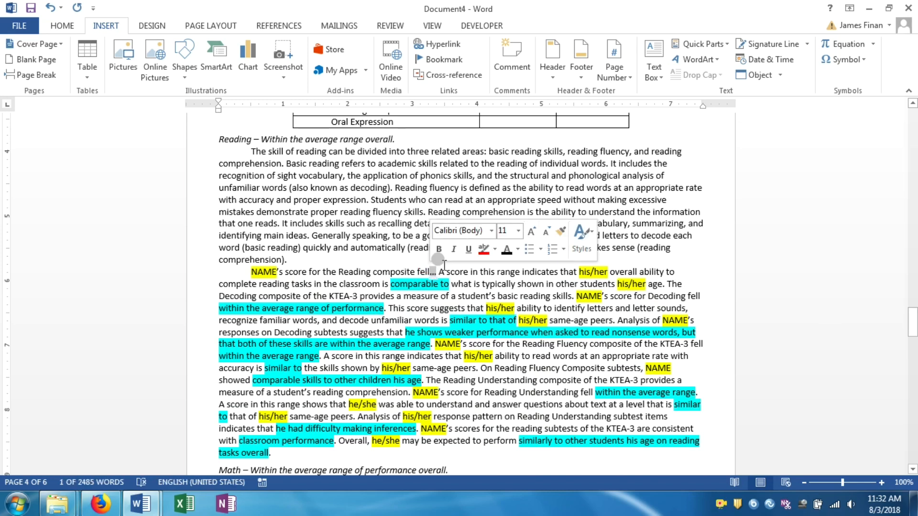
left_click(483, 249)
left_click(455, 267)
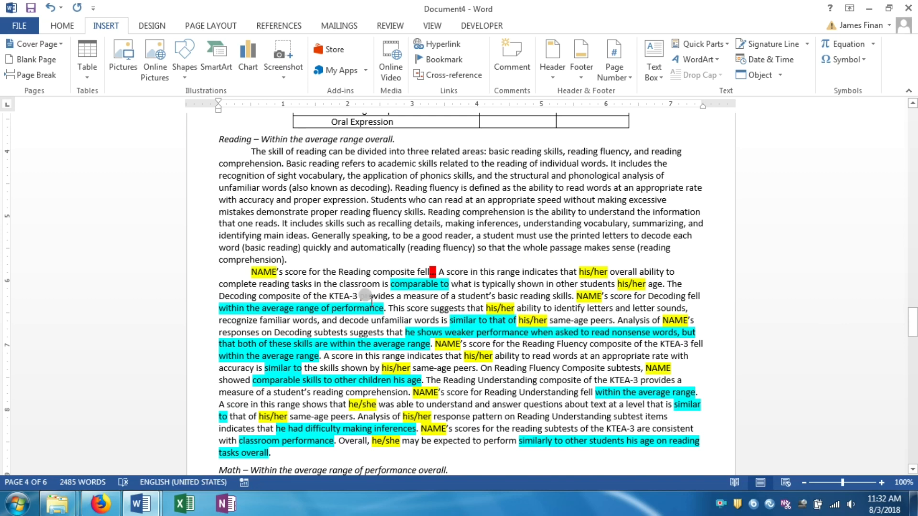
Replace the red placeholder after "Reading composite fell" with the "average" AutoText entry and end the sentence with a period
left_click(449, 272)
left_click(432, 271)
left_click_drag(434, 271, 435, 272)
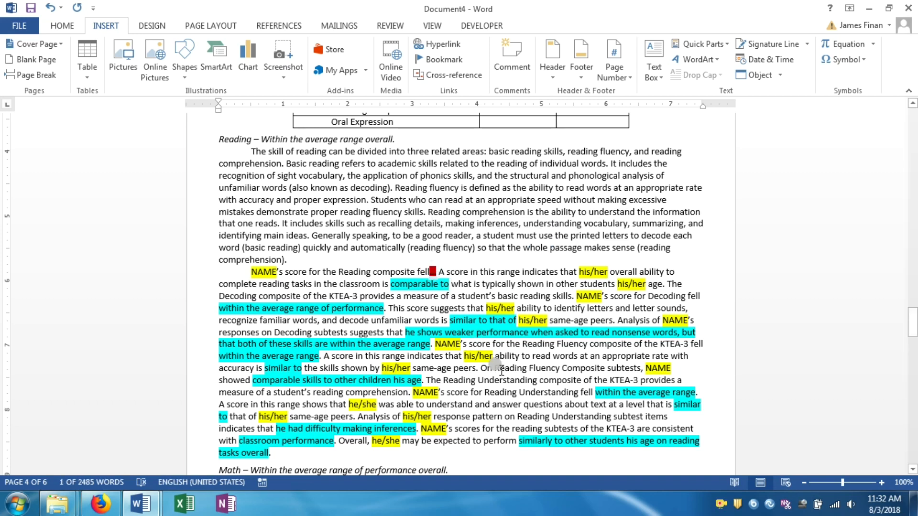
type("aver")
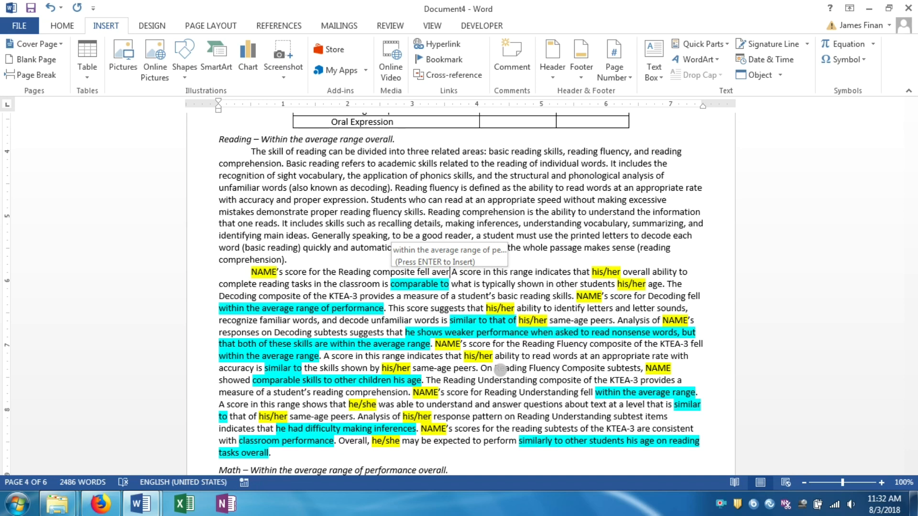
key("Return")
type(".")
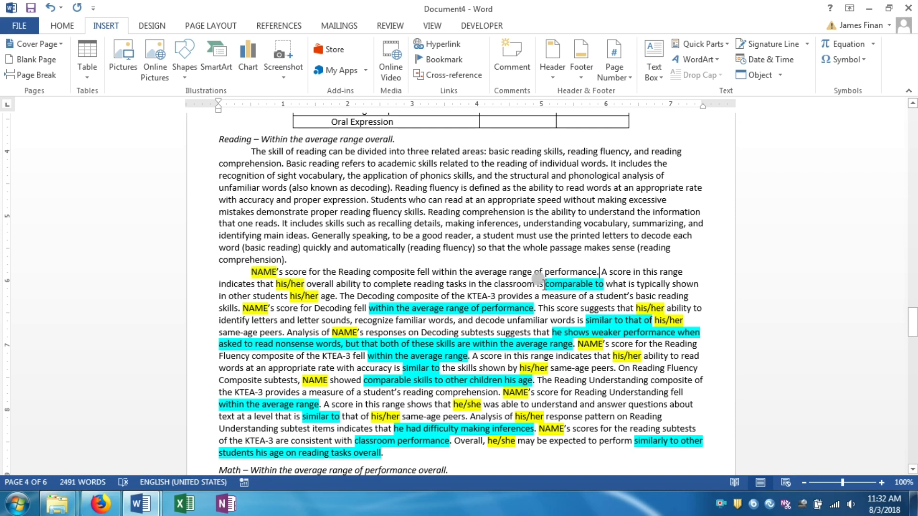
Replace "comparable to" in the classroom reading tasks sentence with "..." and highlight it in red
left_click(548, 285)
left_click_drag(546, 284, 605, 287)
type("...")
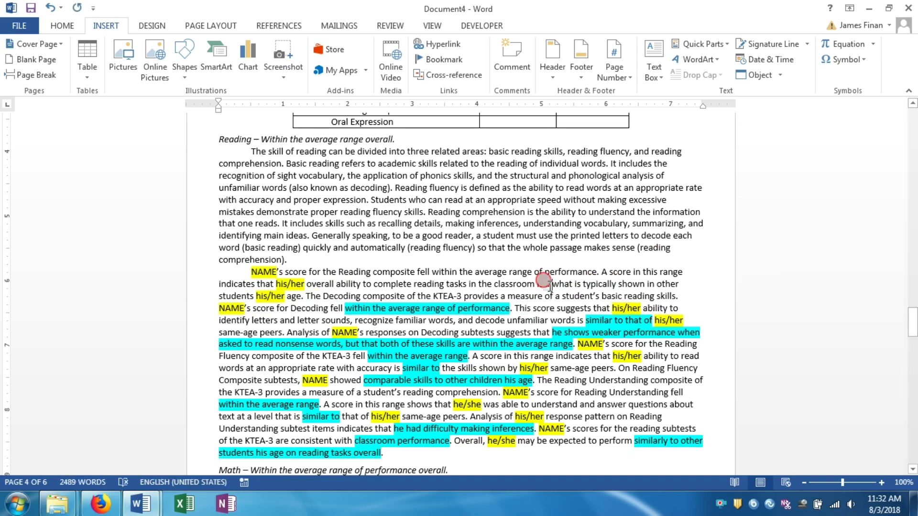
left_click_drag(545, 285, 544, 285)
left_click(598, 265)
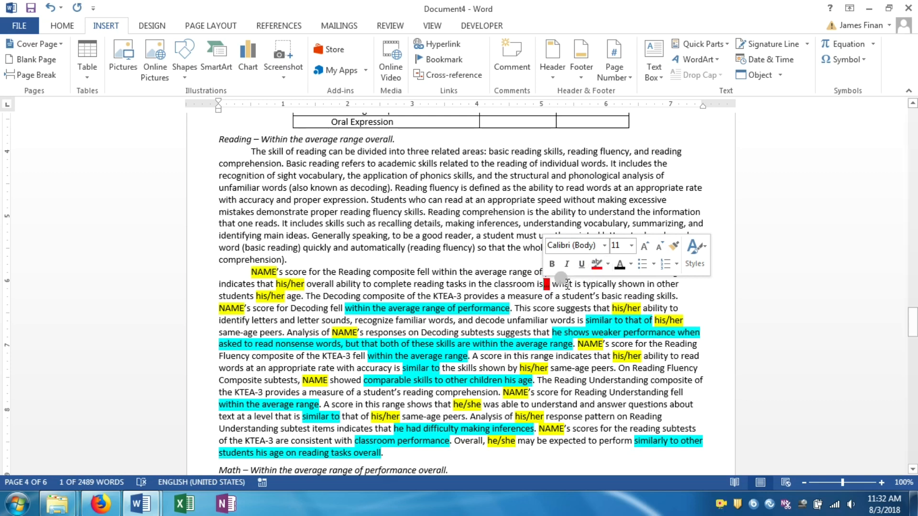
left_click(578, 289)
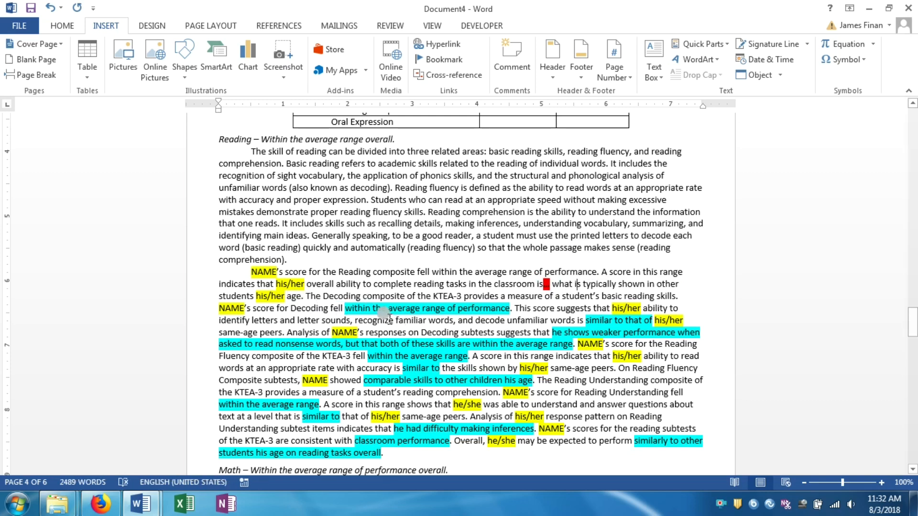
Replace "within the average range of performance" and its period after "score for Decoding fell" with "..."
left_click_drag(346, 308, 509, 308)
key("Delete")
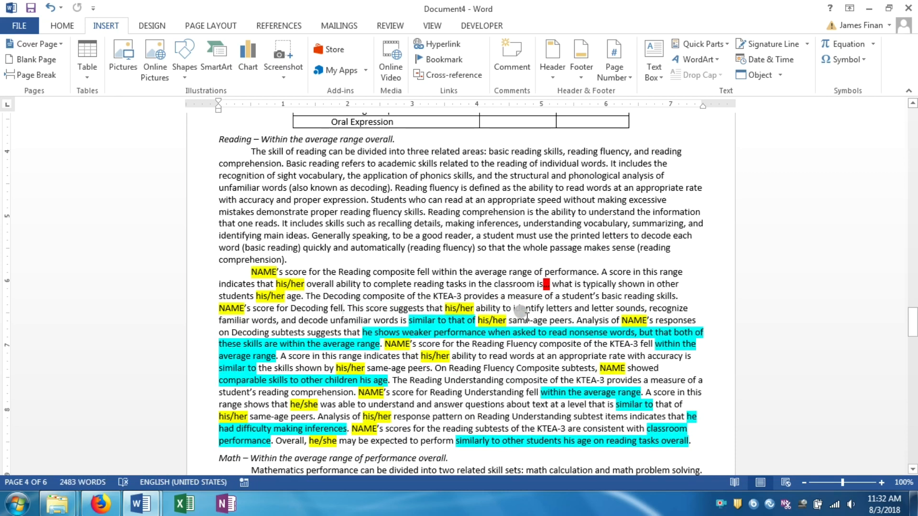
key("Delete")
type("..")
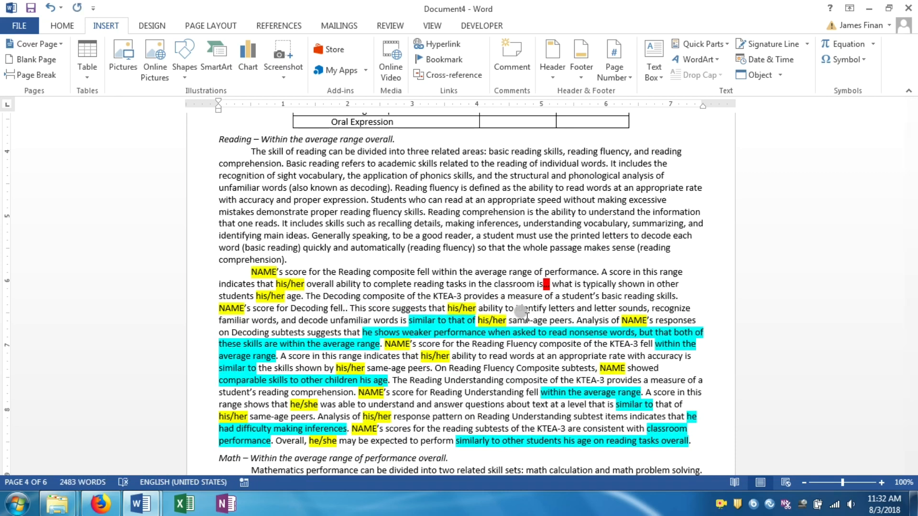
type(".")
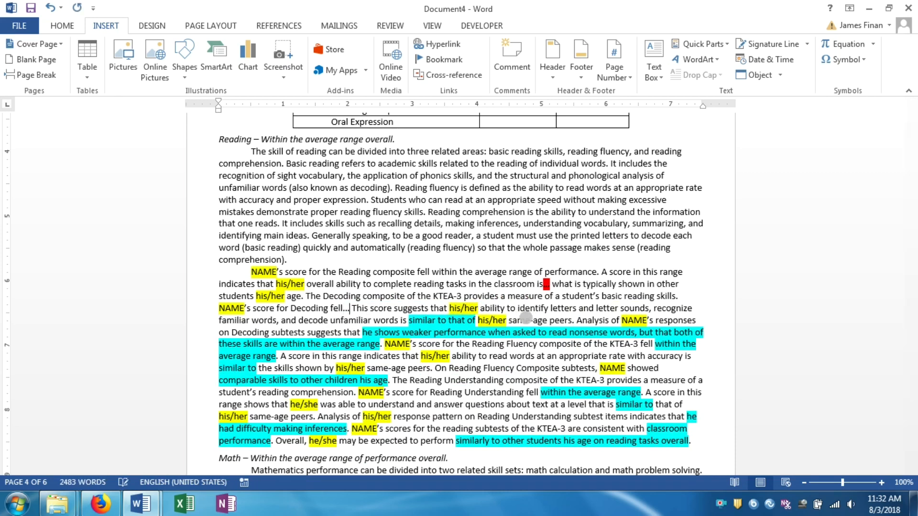
Replace the ellipsis after "score for Decoding fell" with the "average" AutoText entry
left_click(348, 309)
left_click_drag(348, 309, 343, 309)
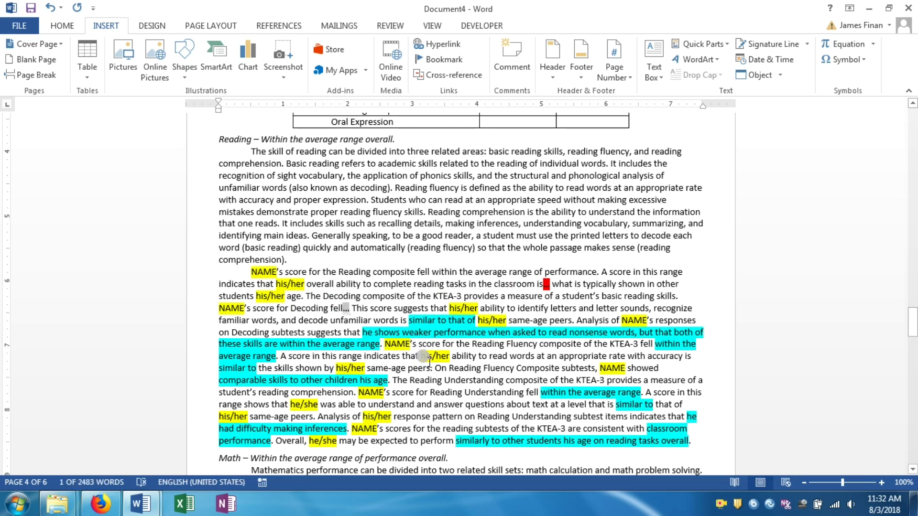
type("with")
key("Return")
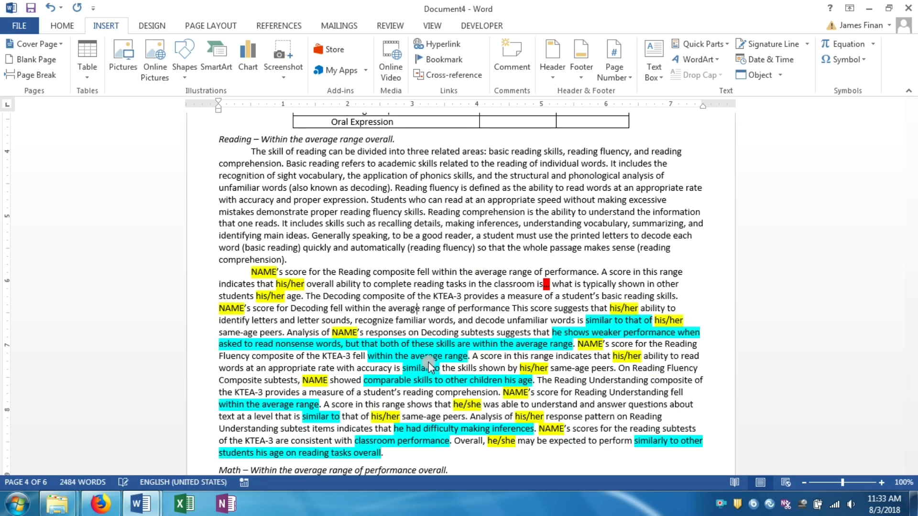
Undo the AutoText insertion in the Decoding sentence and restore "..." after "fell"
key("ctrl+z")
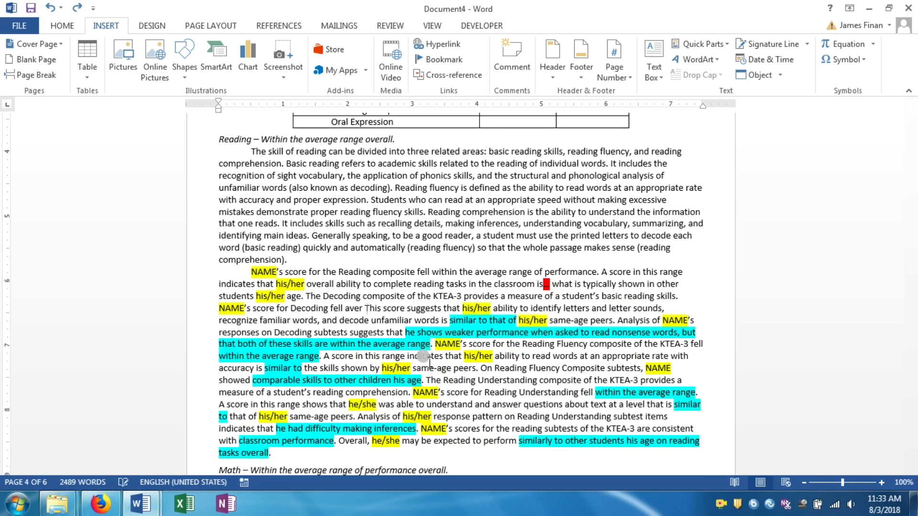
key("BackSpace")
key("BackSpace")
key("BackSpace")
key("BackSpace")
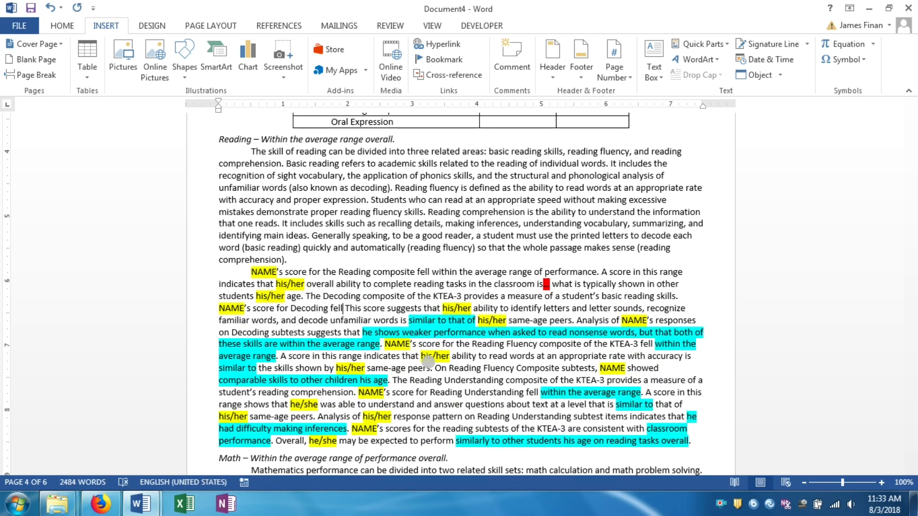
type("...")
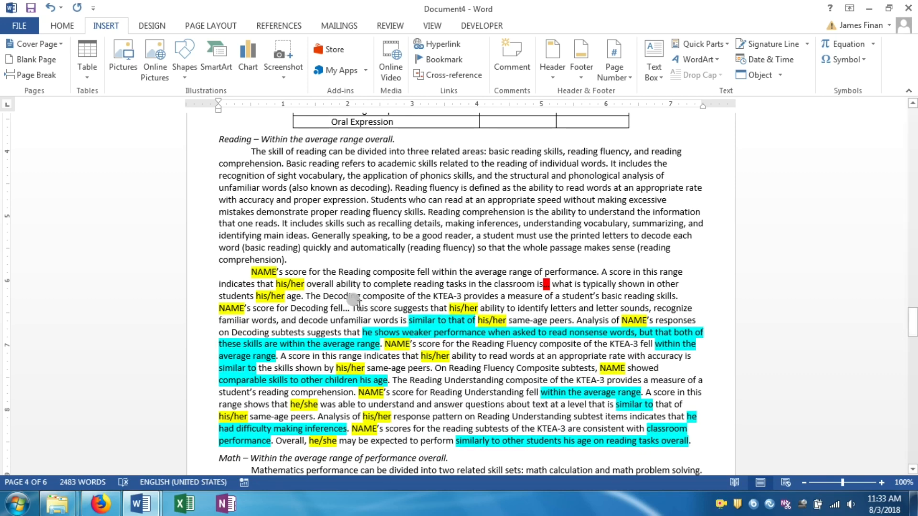
Highlight the "..." after "score for Decoding fell" in red
left_click_drag(346, 308, 343, 308)
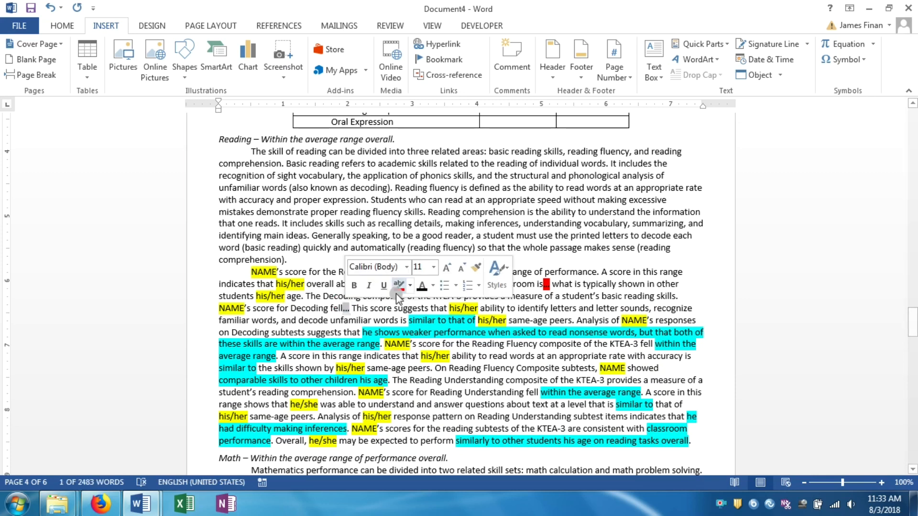
left_click(398, 290)
left_click(445, 309)
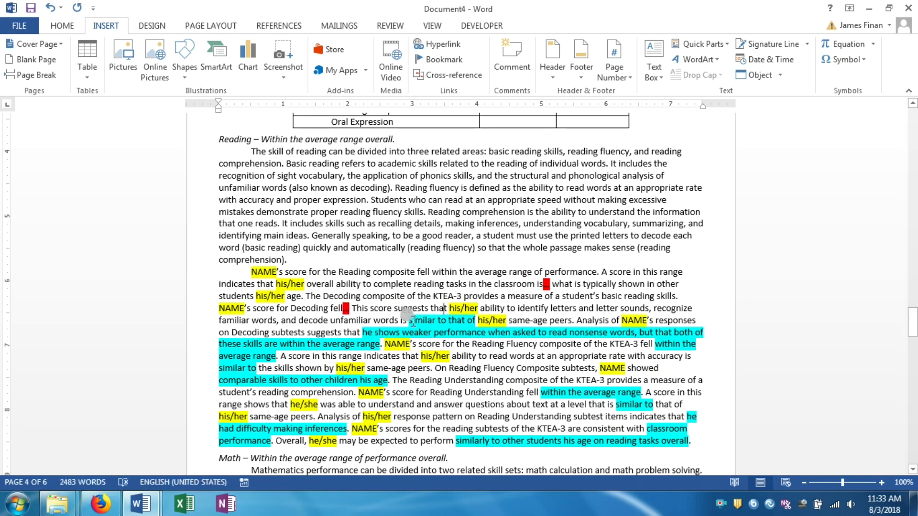
Replace "similar to that of" in the sentence about decoding unfamiliar words with "..." and highlight it in red
left_click_drag(410, 320, 468, 311)
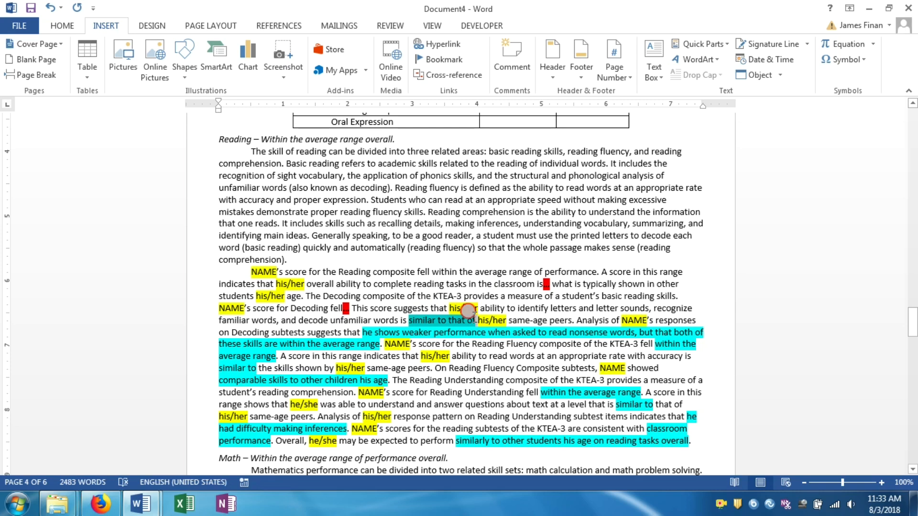
key("Delete")
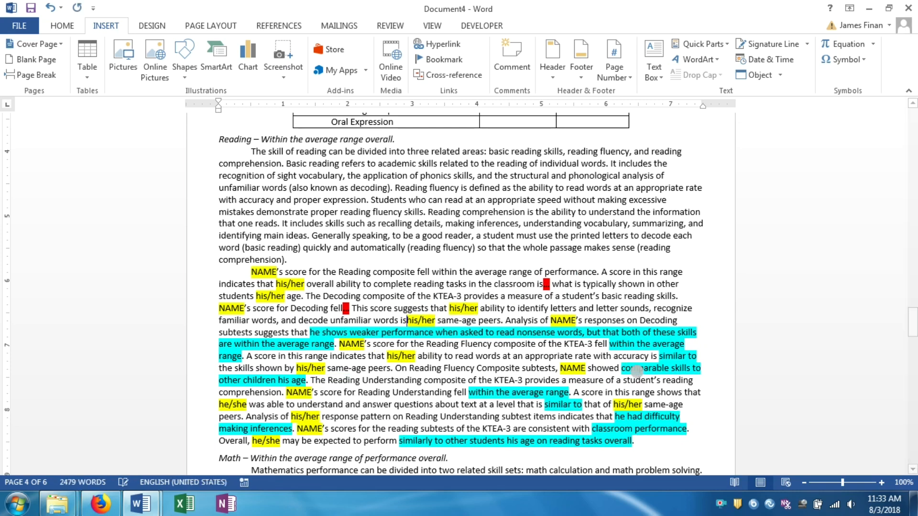
type("...")
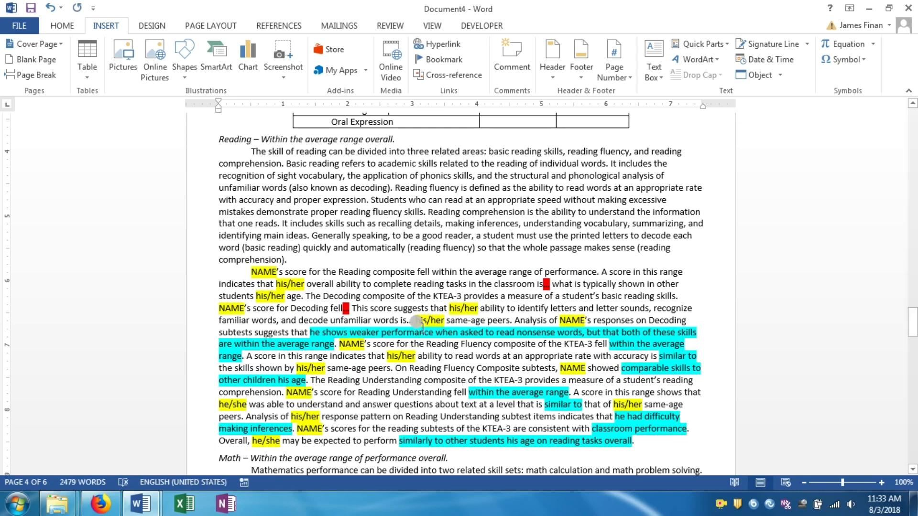
left_click_drag(413, 323, 406, 320)
left_click(460, 300)
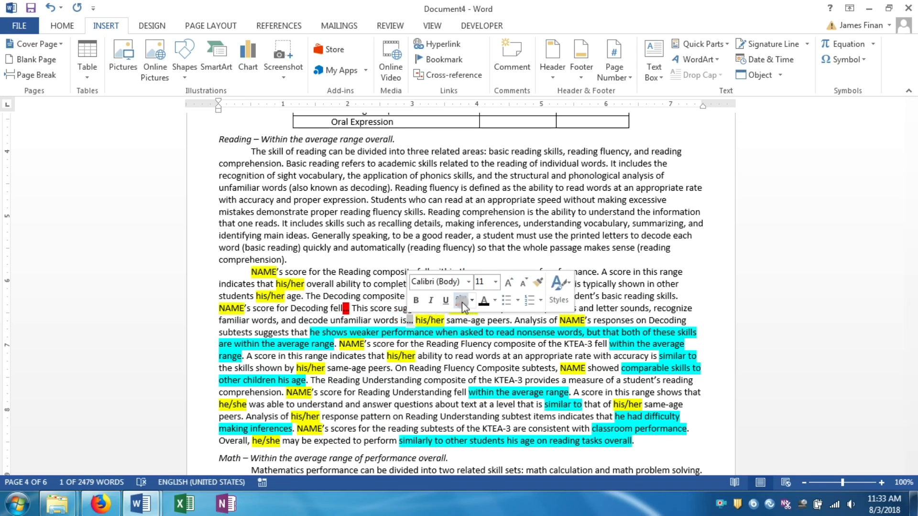
left_click(462, 321)
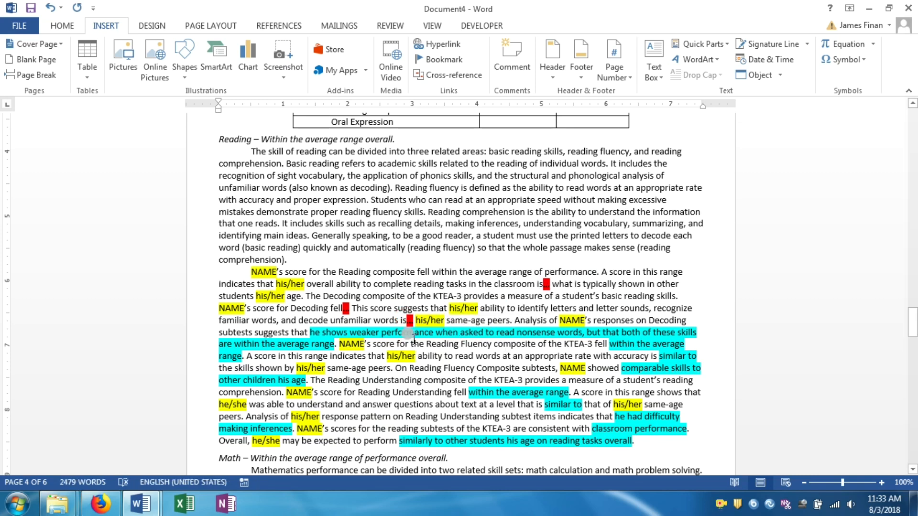
Replace the blue-highlighted phrase and its period after "Decoding subtests suggests that" with "..." and highlight it in red
left_click_drag(310, 332, 333, 344)
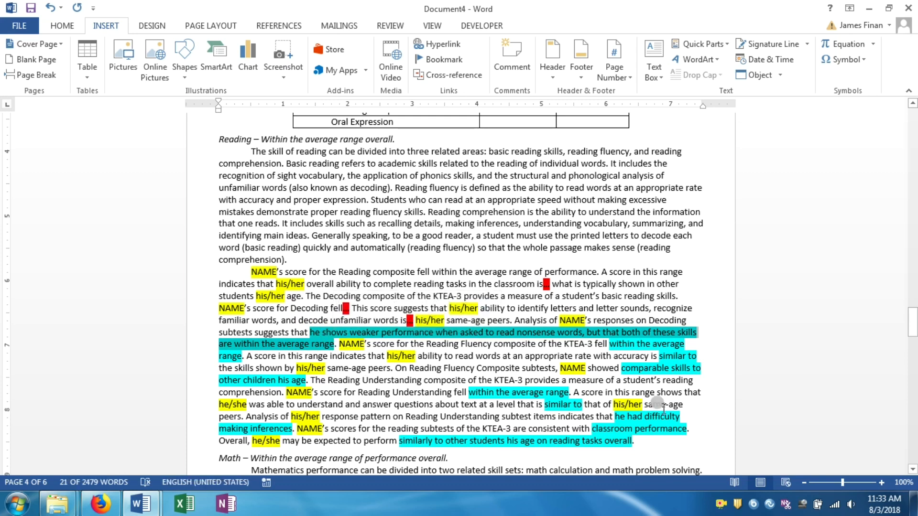
key("Delete")
type("t...")
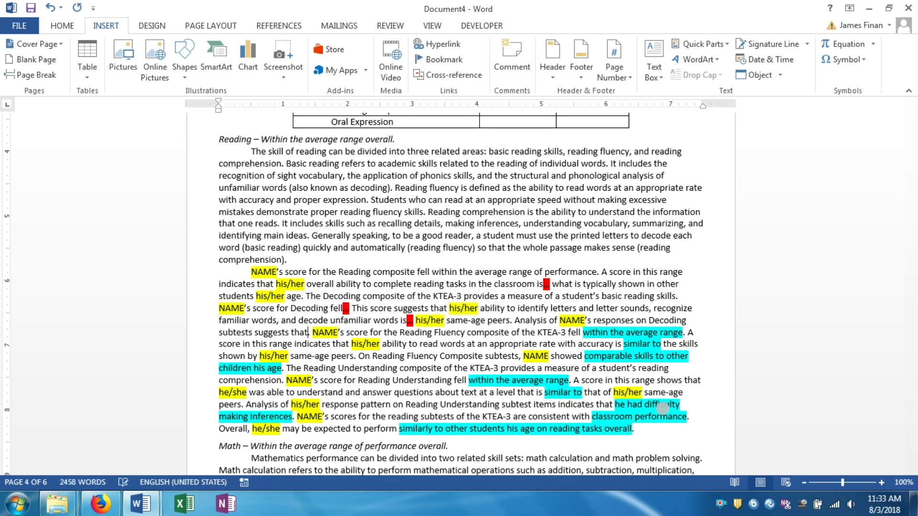
key("Delete")
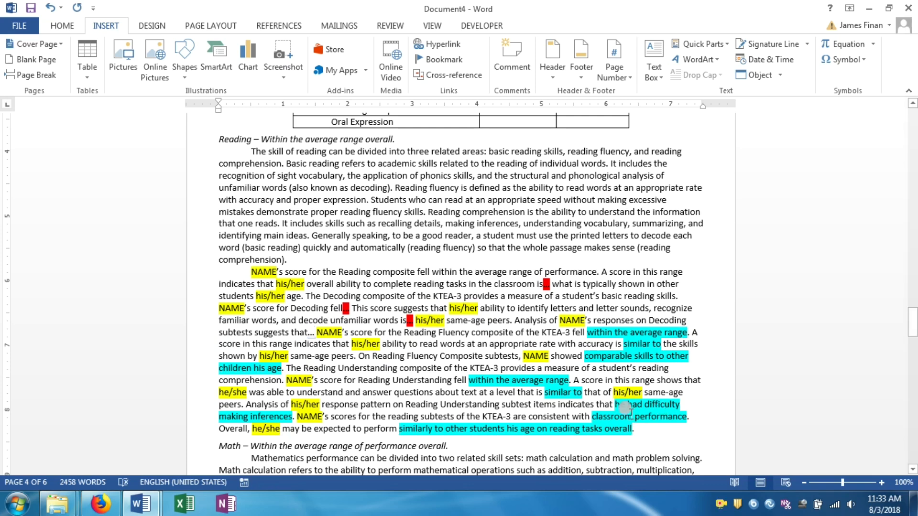
left_click_drag(313, 333, 308, 333)
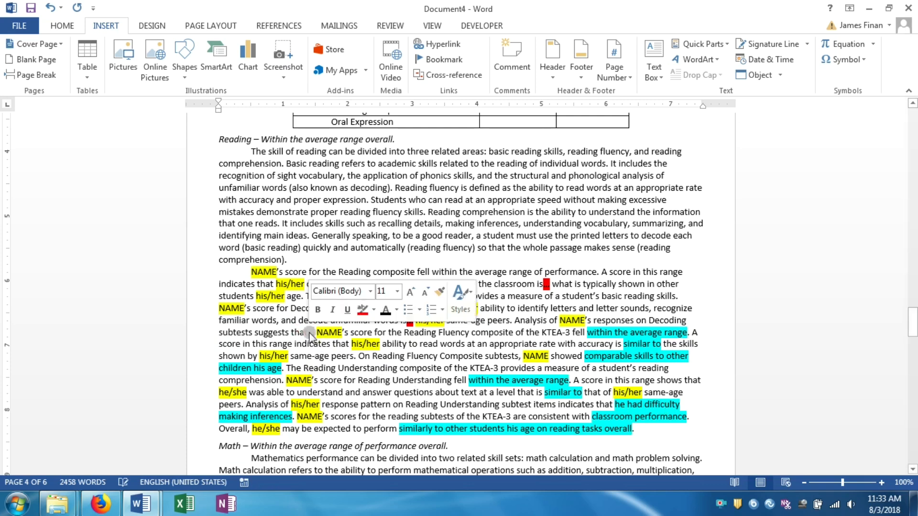
left_click(364, 313)
left_click(377, 340)
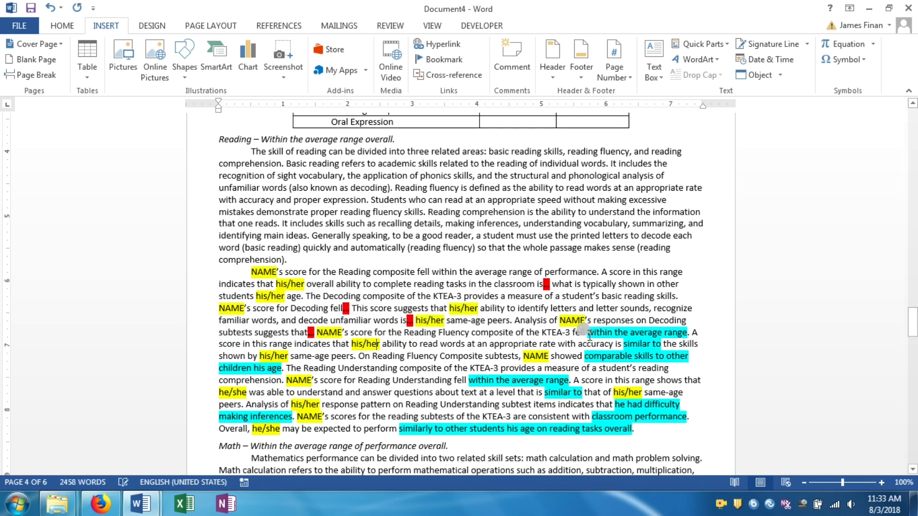
Replace "within the average range" and its period in the Reading Fluency composite sentence with "..." and highlight it in red
left_click_drag(587, 333, 688, 334)
type("...")
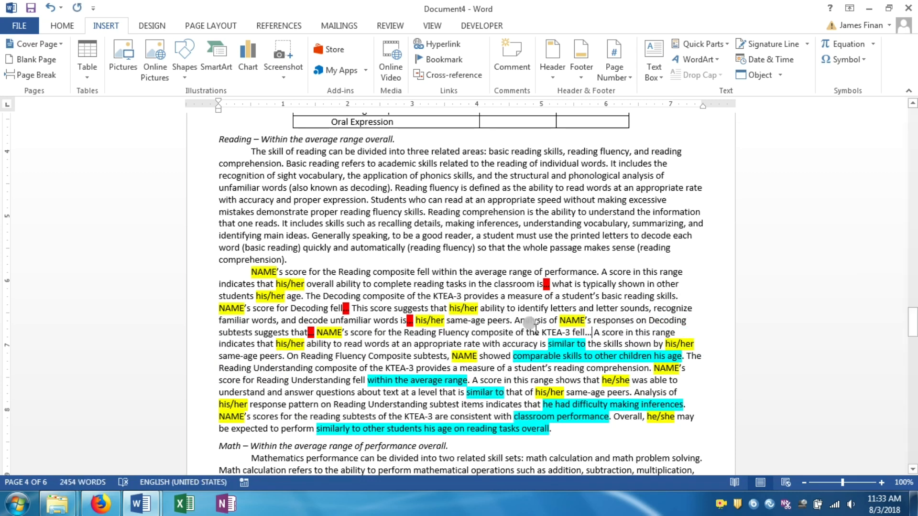
left_click_drag(588, 331, 582, 330)
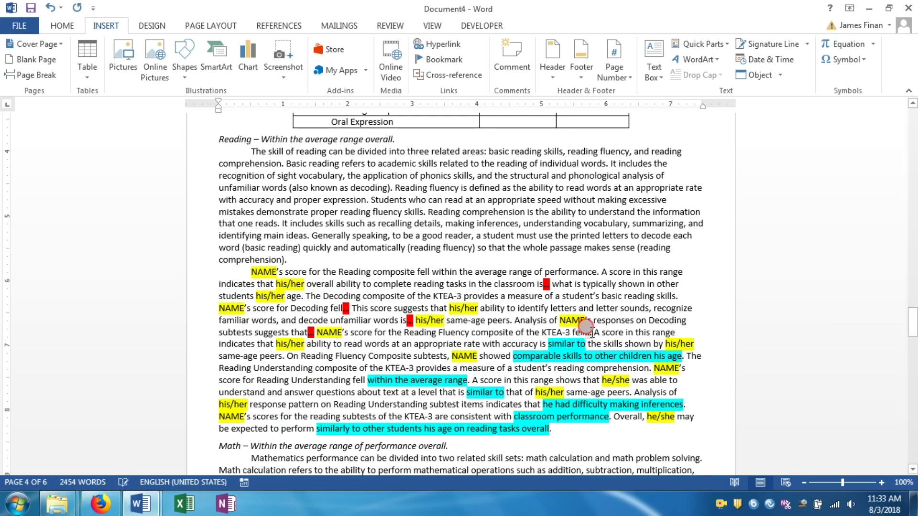
left_click_drag(585, 327, 581, 330)
left_click(598, 331)
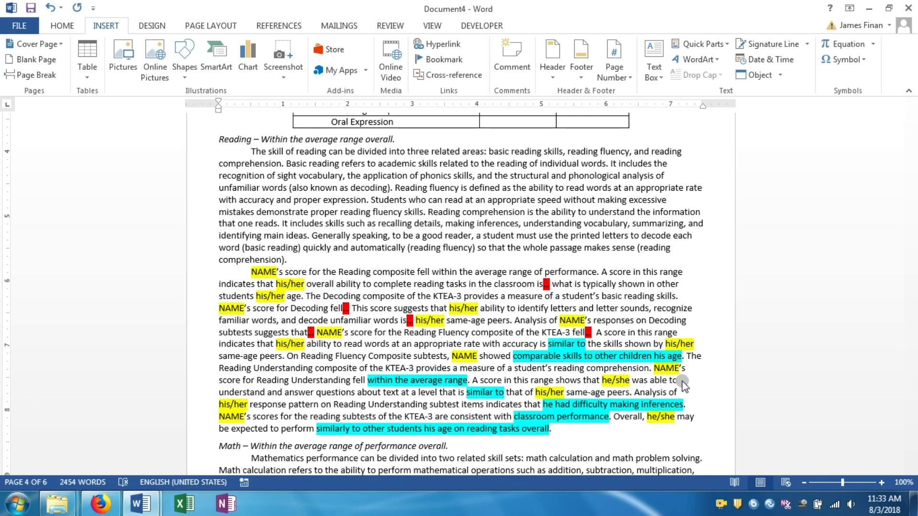
Enter "below the average range of performance" after the red ellipsis in the Reading Fluency composite sentence
type("belo")
type("w the average rang")
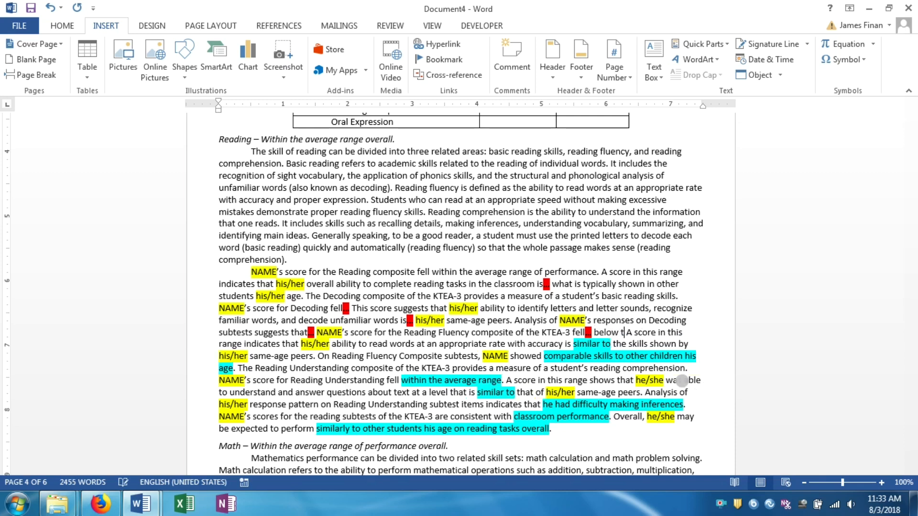
type("e of performance")
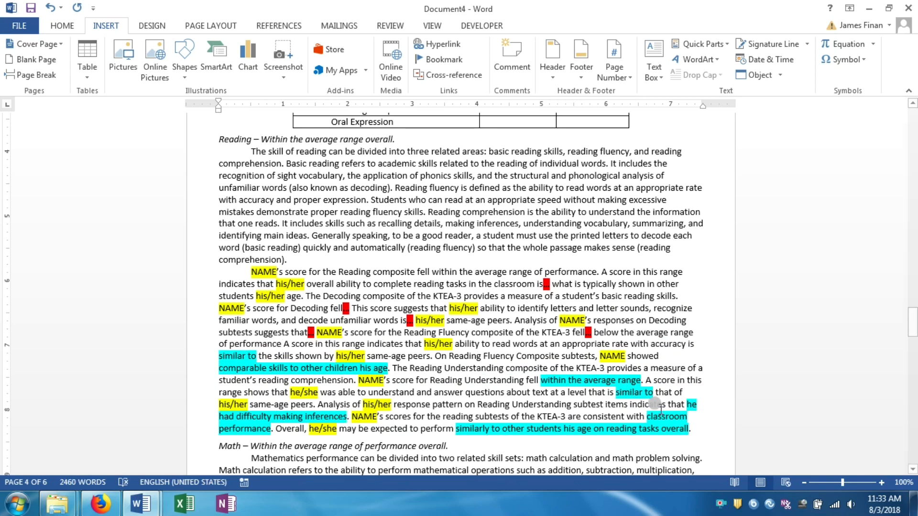
Save "below the average range of performance" as AutoText named "below average" in Psychological Report Template, and remove the phrase from the sentence
left_click_drag(593, 334, 283, 344)
left_click(701, 43)
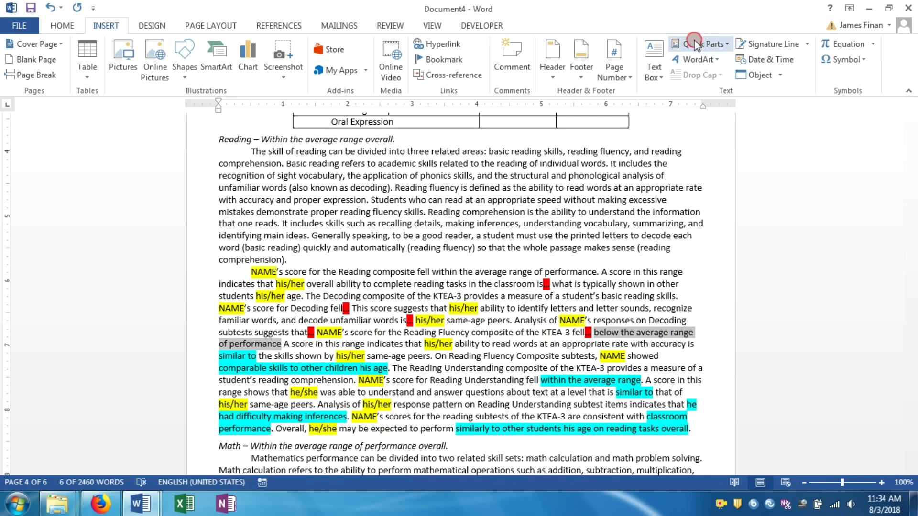
mouse_move(707, 61)
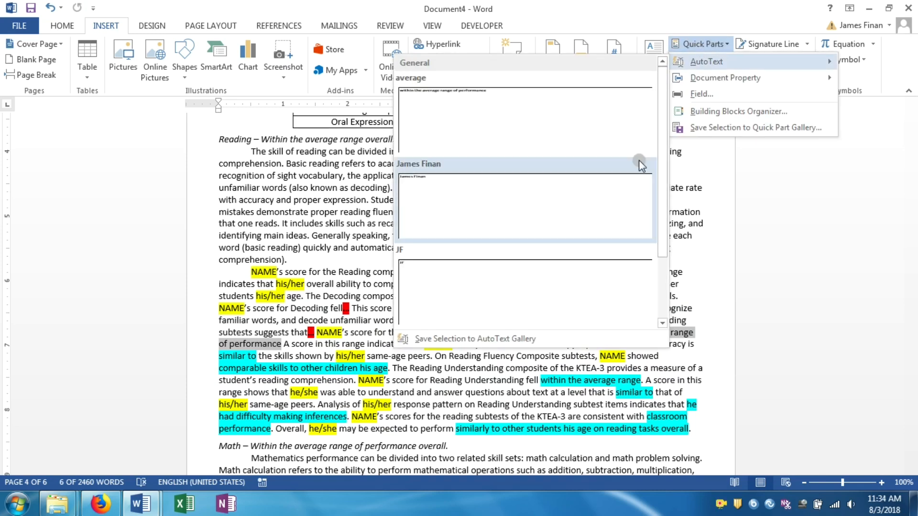
left_click(526, 339)
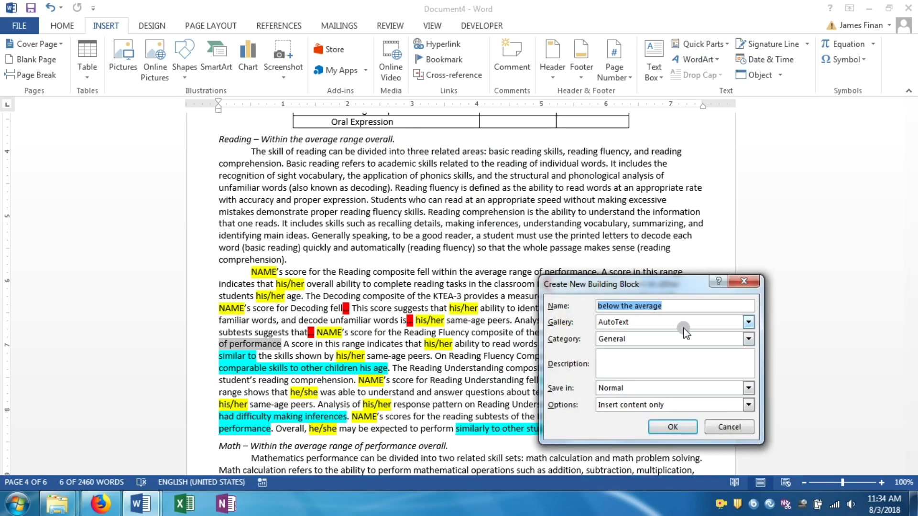
type("below")
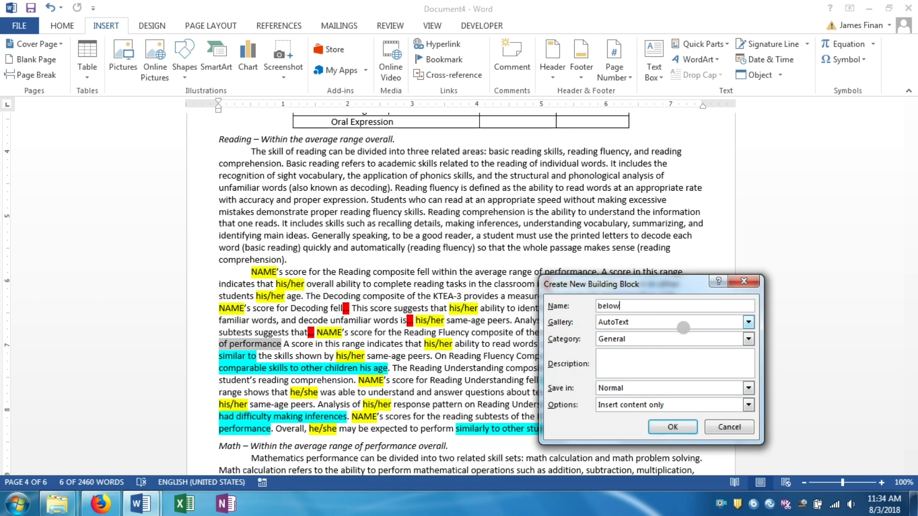
type(" average")
left_click(644, 389)
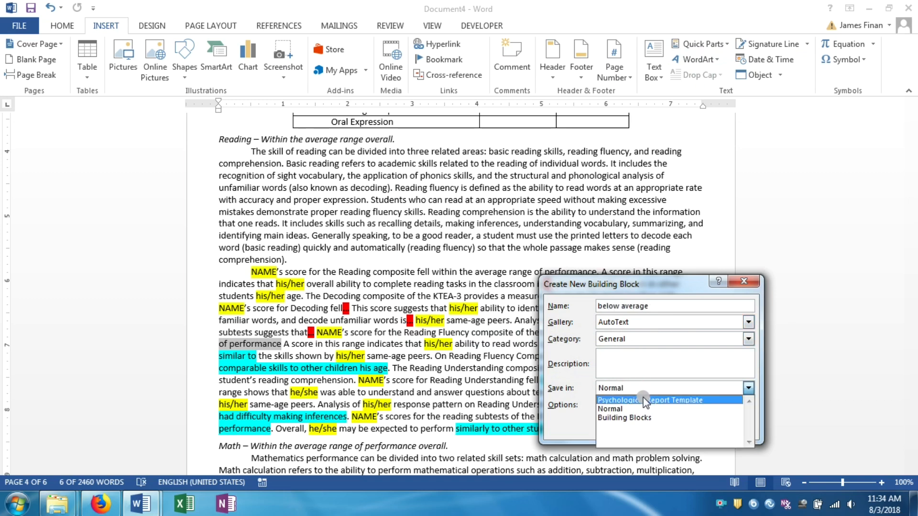
left_click(643, 397)
left_click(676, 434)
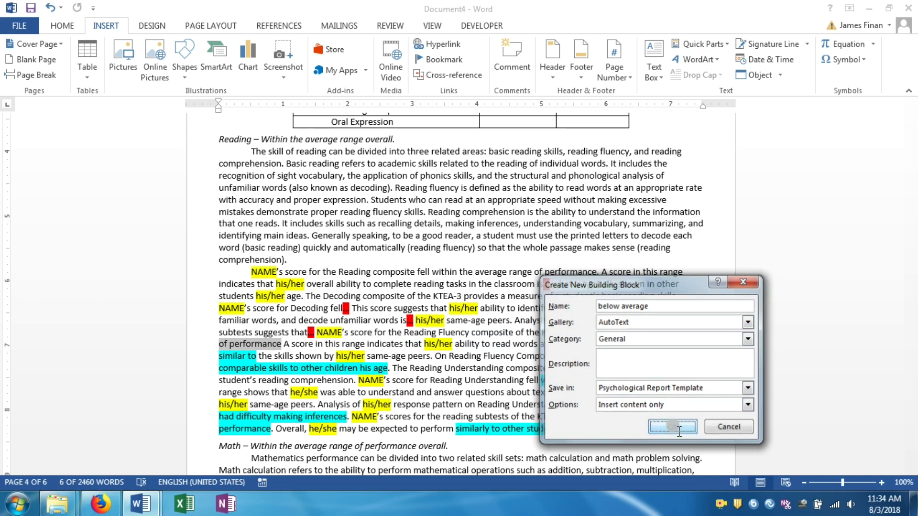
key("Delete")
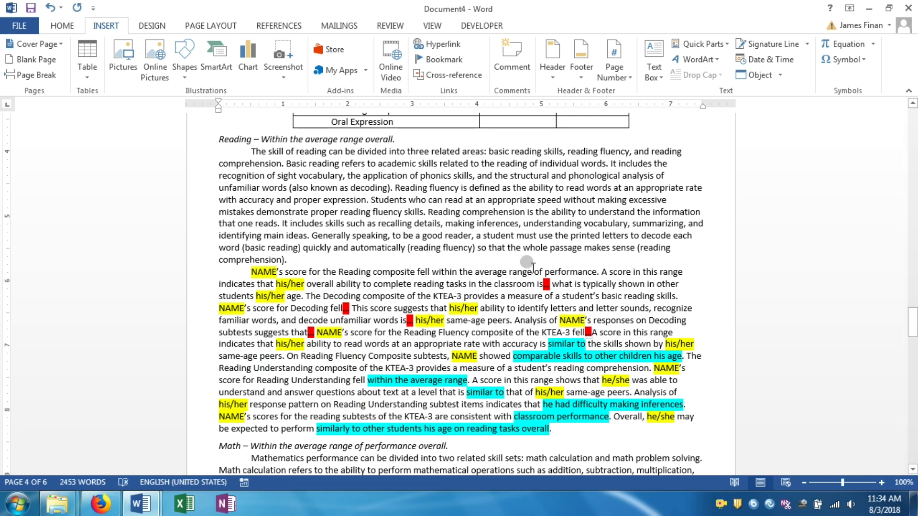
type(". A")
Replace the red ellipsis in the Reading Fluency composite sentence with the "below average" AutoText entry
double_click(587, 331)
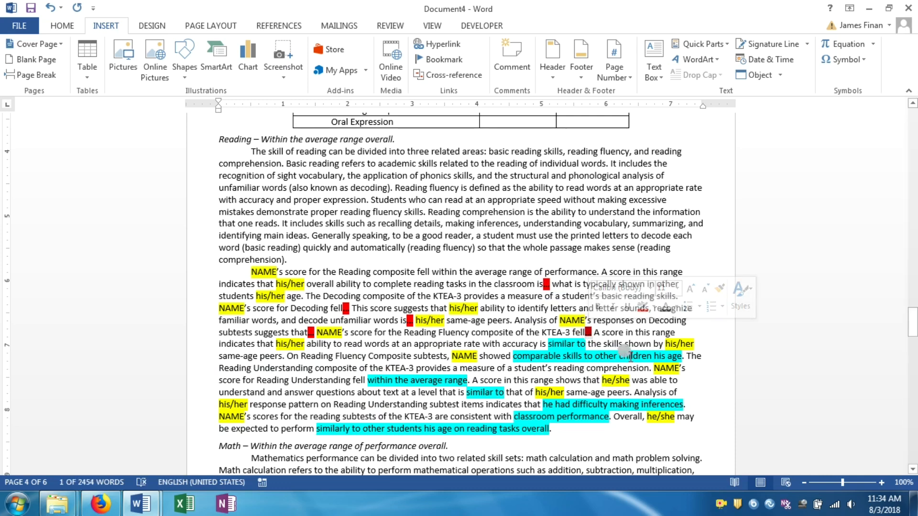
type("belo")
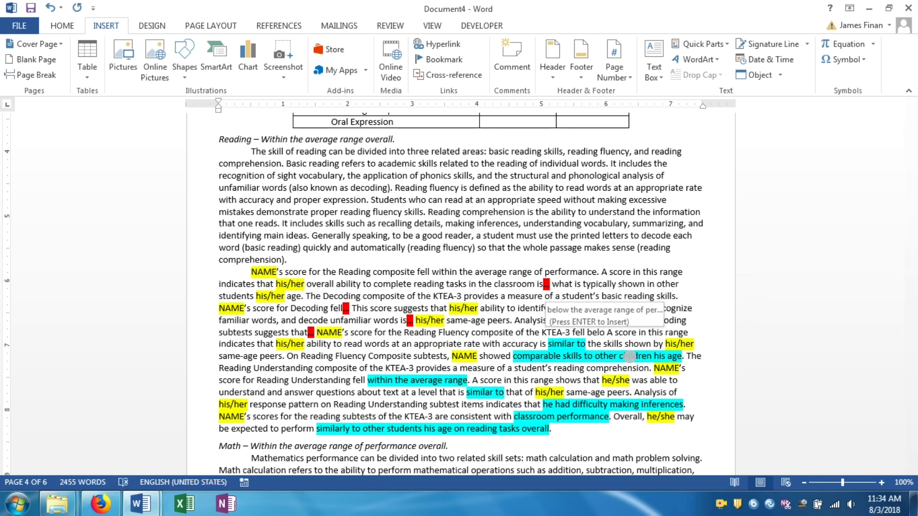
key("Return")
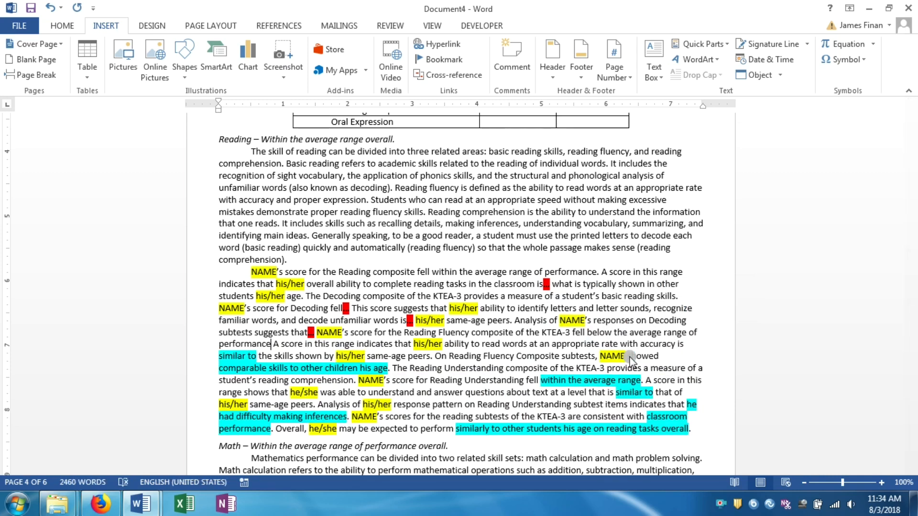
Undo the AutoText insertion in the Reading Fluency composite sentence and restore the red-highlighted "..." after "fell"
key("ctrl+z")
key("BackSpace")
key("BackSpace")
key("BackSpace")
key("BackSpace")
key("BackSpace")
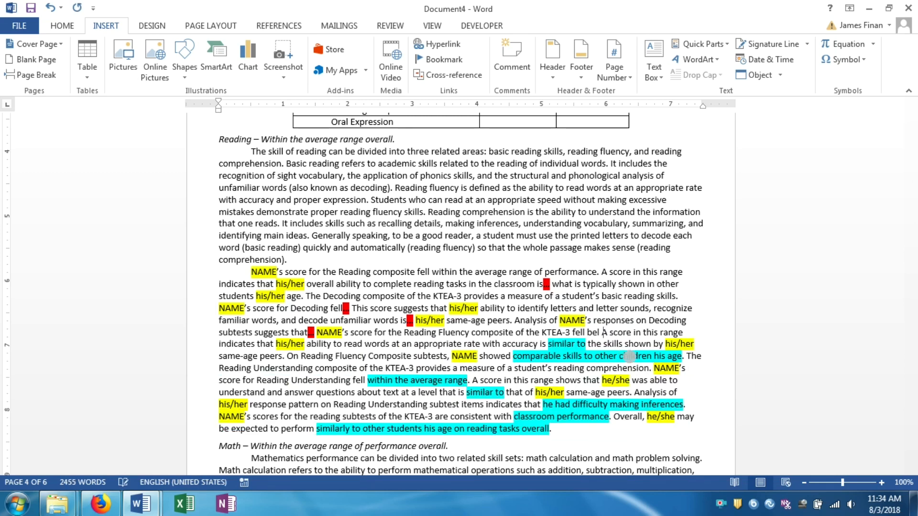
type("...")
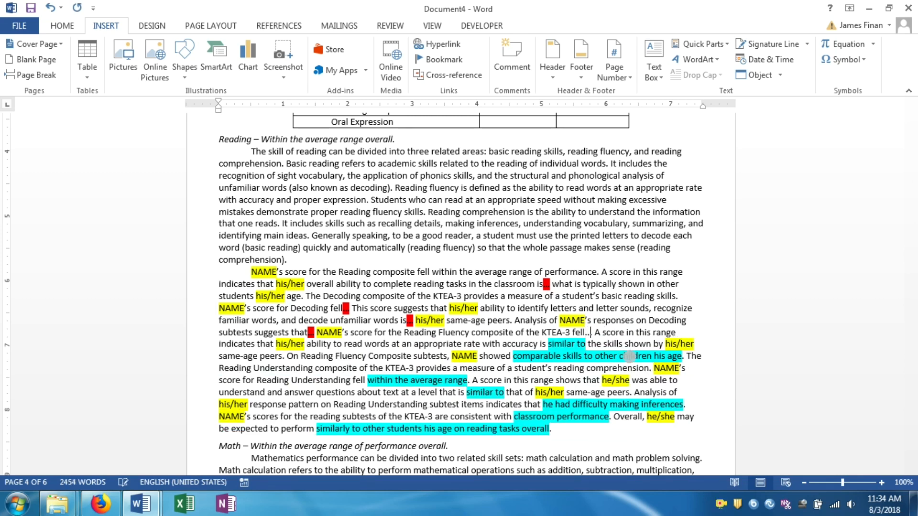
left_click_drag(594, 326, 583, 326)
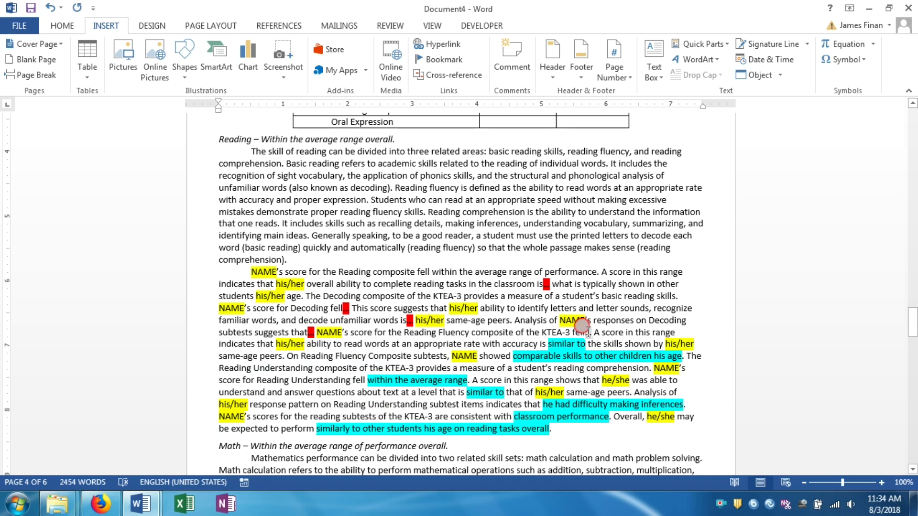
left_click(639, 308)
left_click(616, 332)
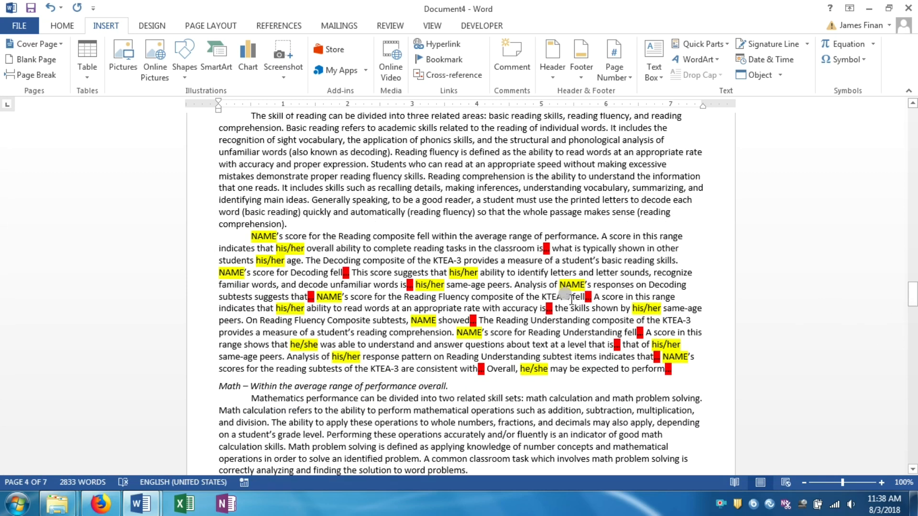
Select the whole Academic Achievement section, from its heading through the score table and the composite narratives
scroll(571, 300, "up", 2)
scroll(549, 292, "down", 15)
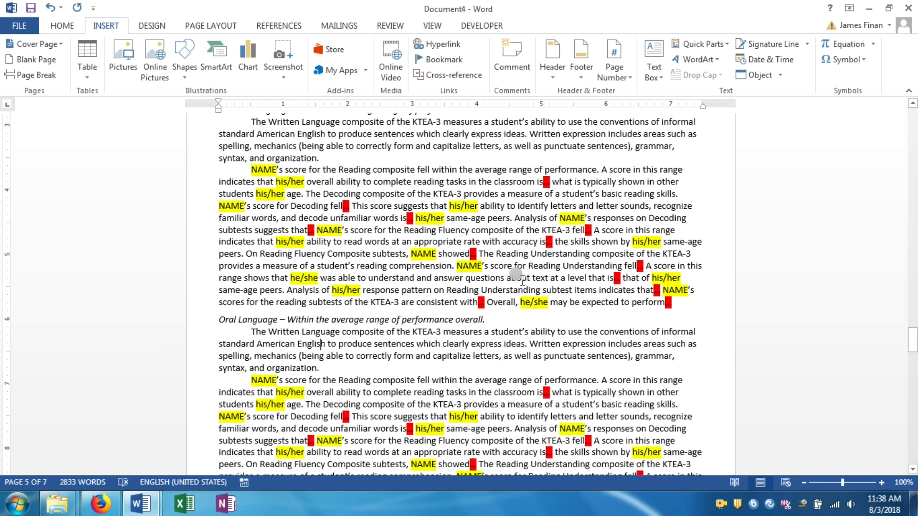
scroll(518, 280, "up", 20)
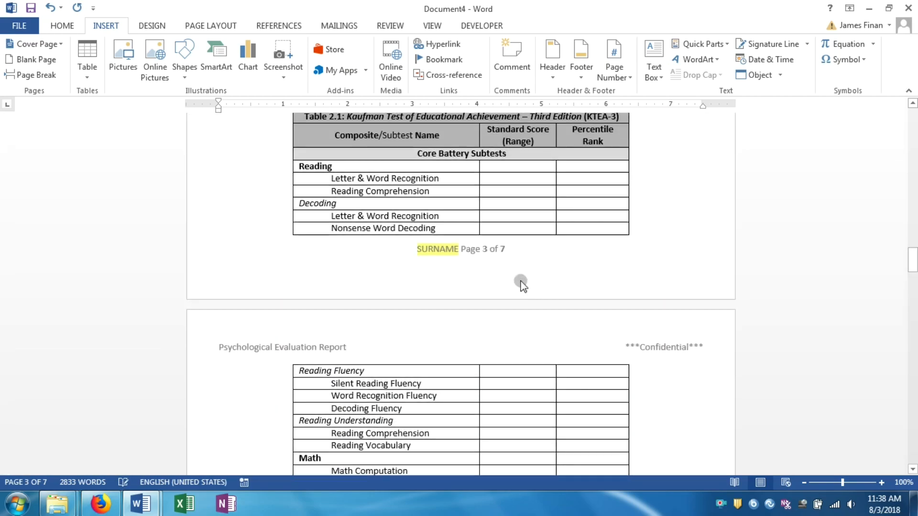
scroll(521, 283, "up", 4)
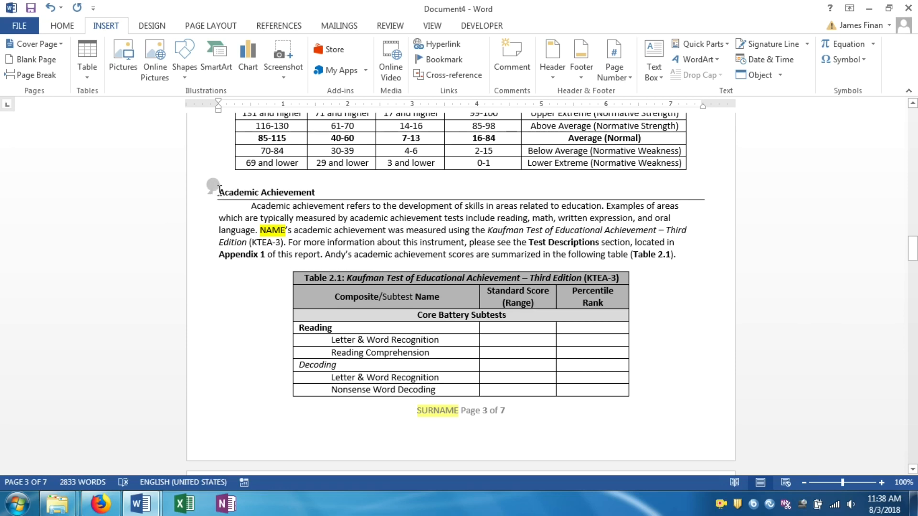
left_click_drag(216, 189, 662, 346)
scroll(426, 268, "down", 13)
scroll(578, 335, "down", 15)
scroll(578, 329, "down", 5)
scroll(488, 319, "up", 9)
scroll(488, 319, "up", 15)
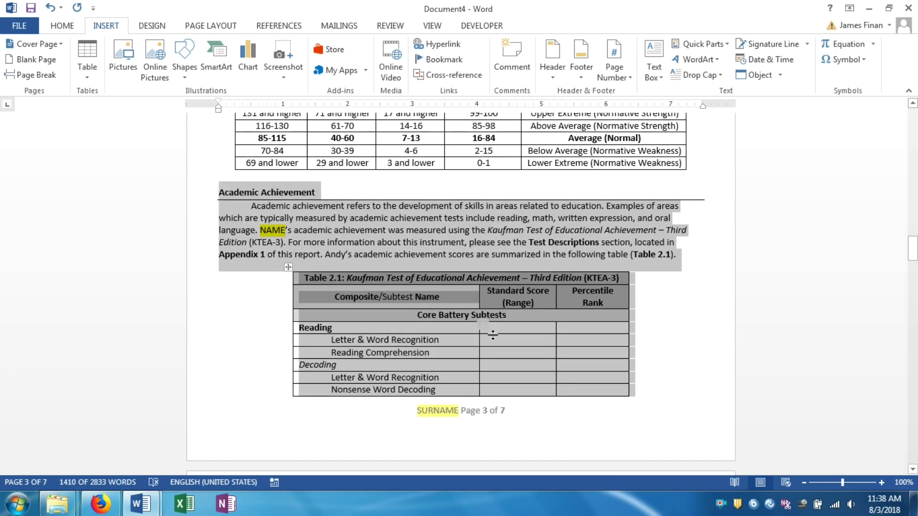
Start a new Quick Part from the selected Academic Achievement section and assign it to the Custom 3 gallery
scroll(485, 335, "down", 1)
scroll(487, 333, "up", 1)
left_click(713, 46)
left_click(722, 127)
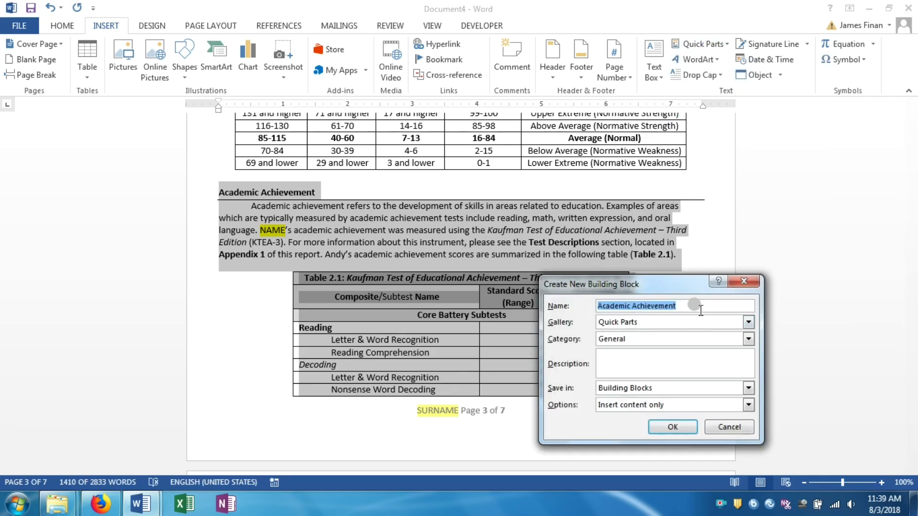
left_click(749, 339)
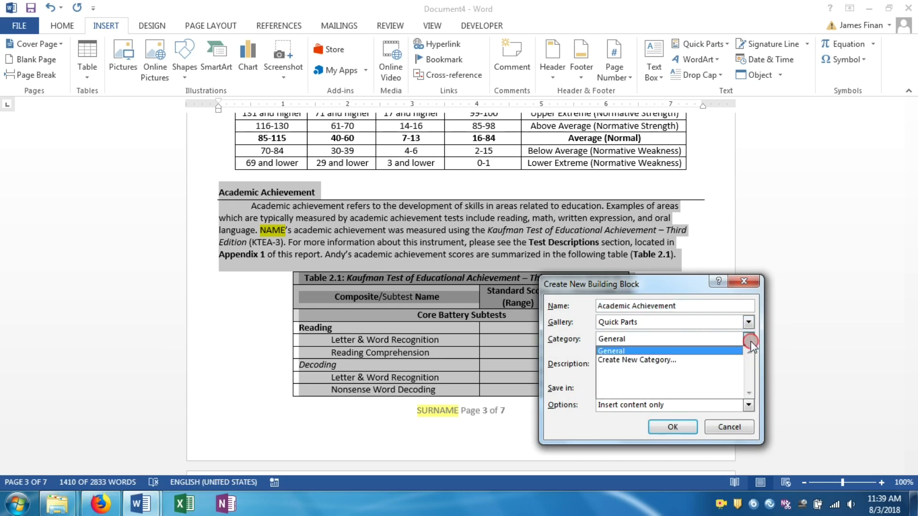
left_click(748, 322)
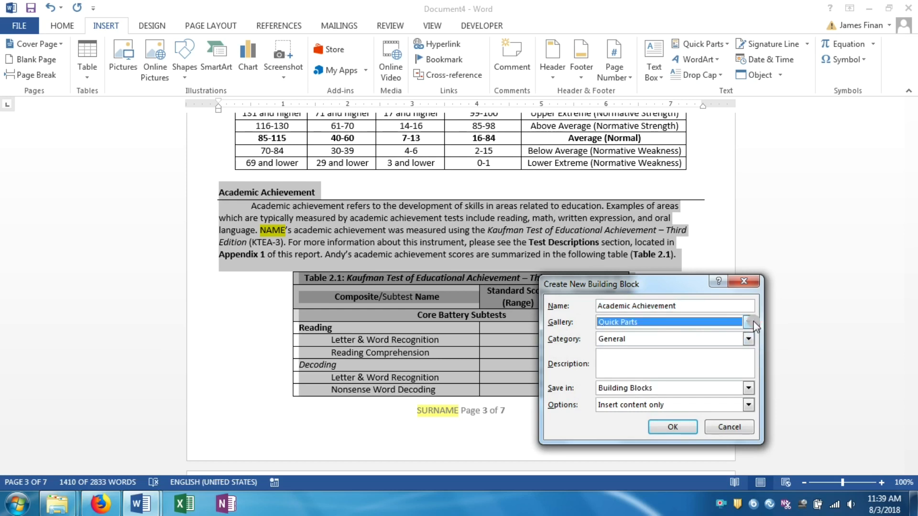
left_click(748, 322)
left_click_drag(746, 346, 750, 382)
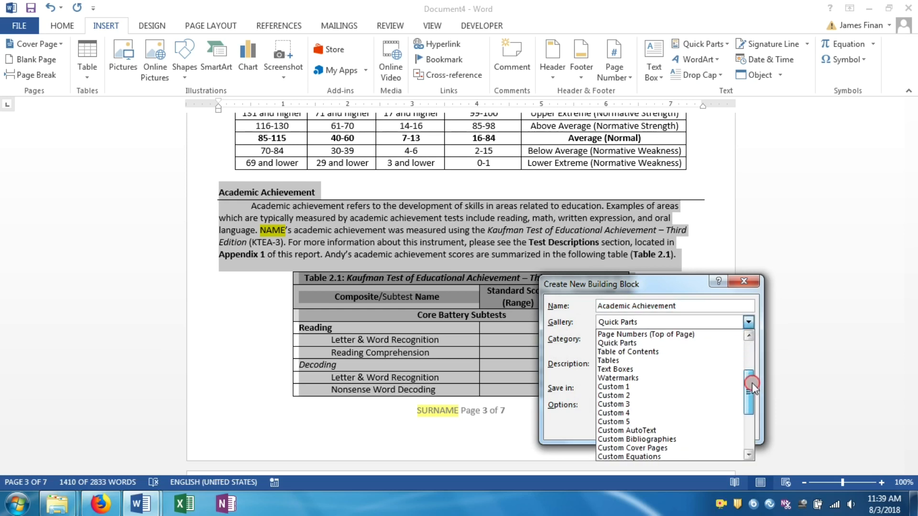
left_click(694, 387)
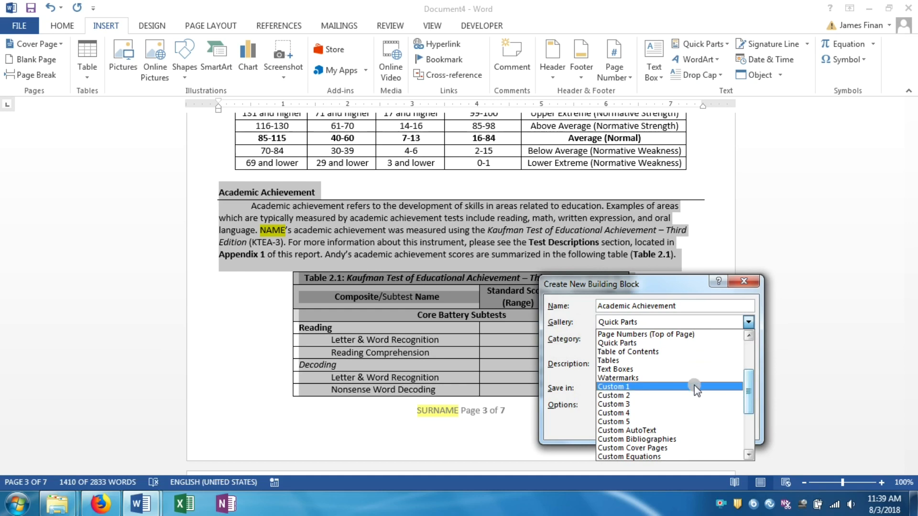
left_click(641, 407)
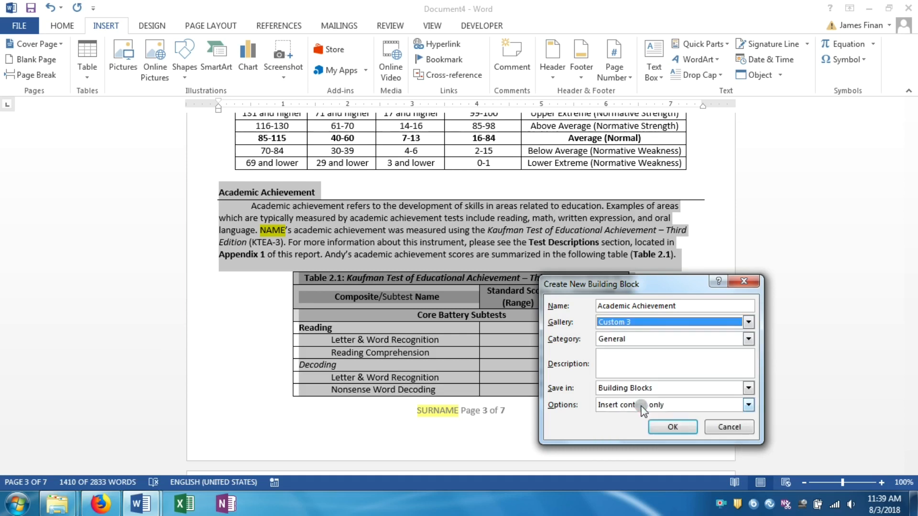
Create a new category named "Academic Achievement" for the building block
left_click(748, 339)
left_click(691, 360)
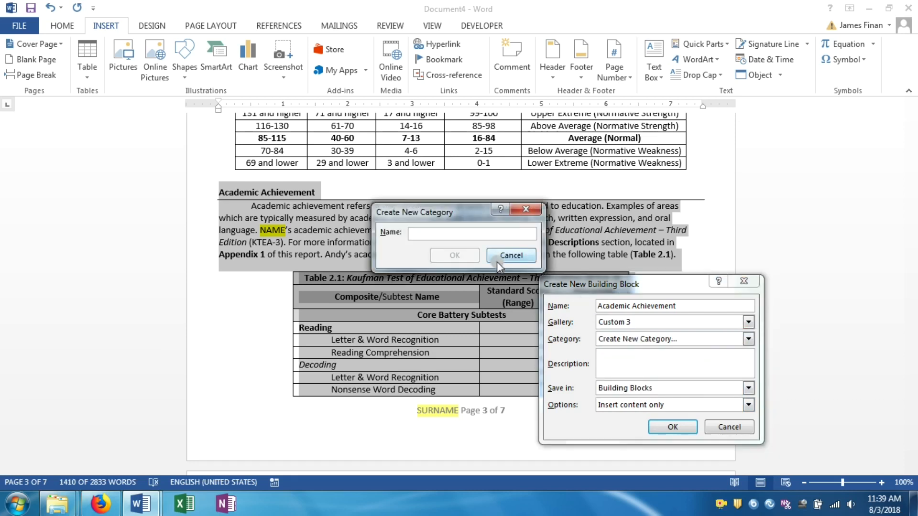
type("Aca")
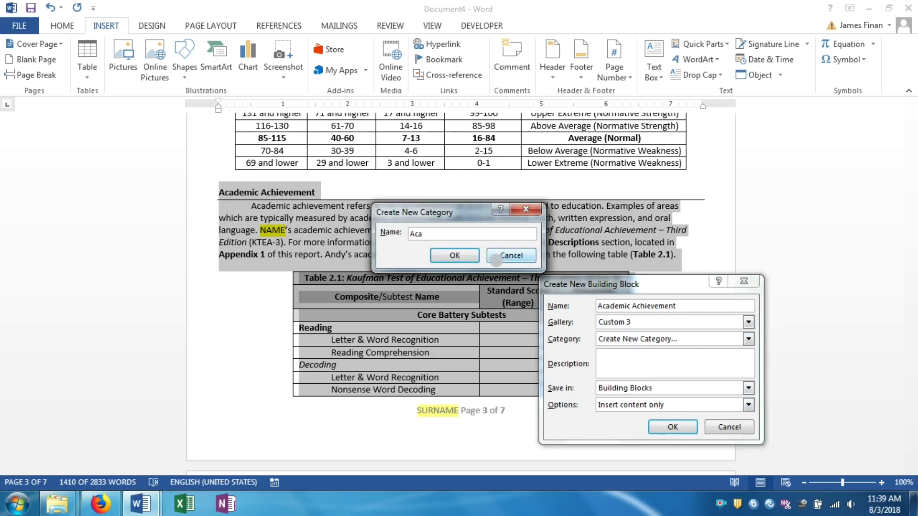
type("demic Achievement")
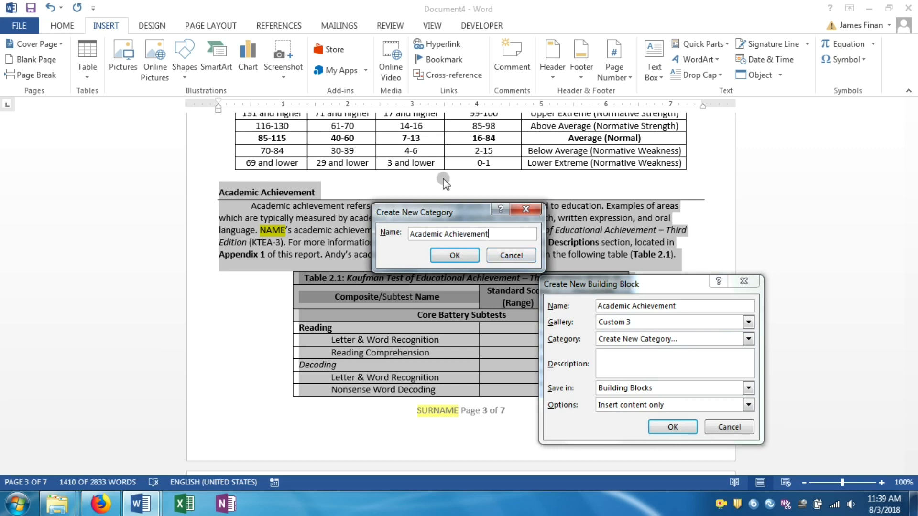
left_click(452, 256)
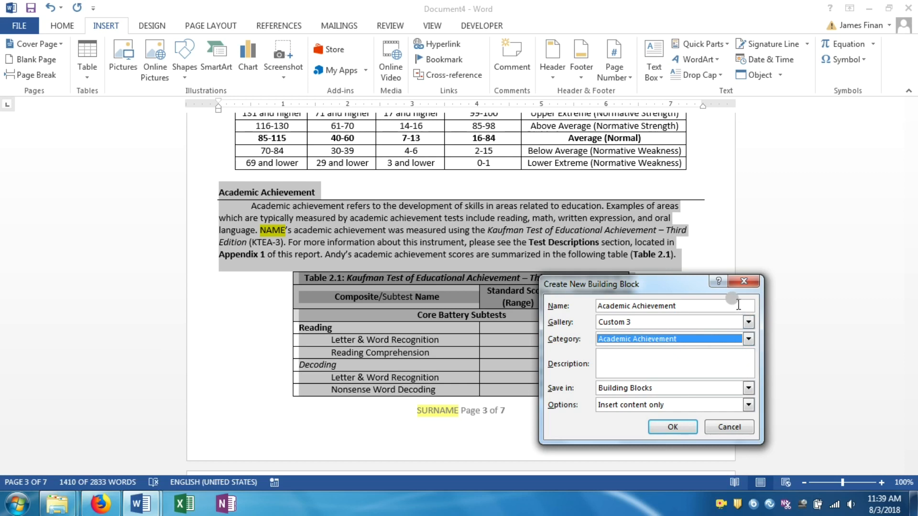
Replace the building block's name with "KTEA-3 Reading Intensive"
left_click_drag(738, 306, 584, 322)
key("BackSpace")
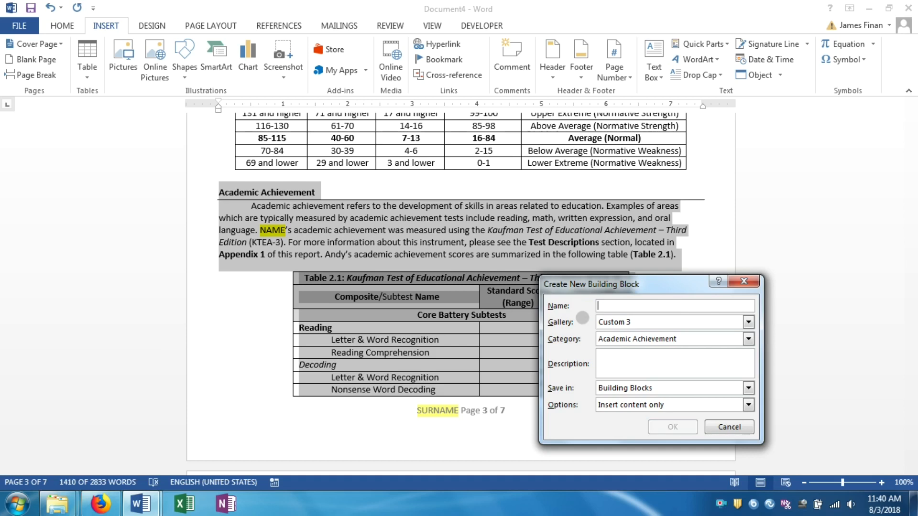
type("K")
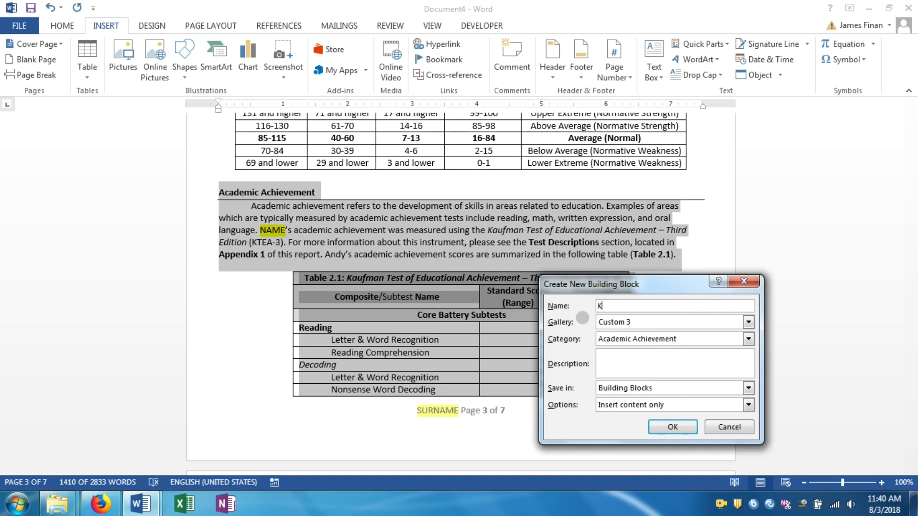
type("TEA-3")
left_click(649, 306)
type("R")
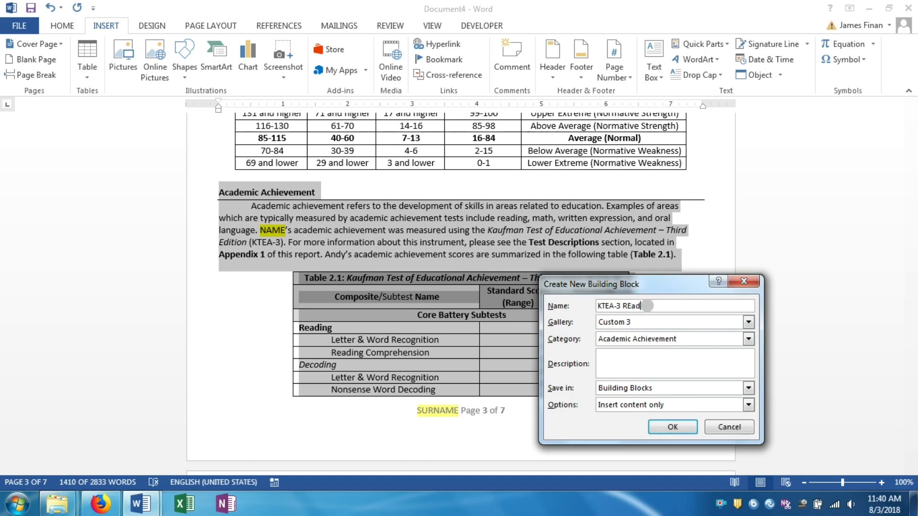
type("eading Internsive")
Save the building block in Psychological Report Template with the option to insert content in its own paragraph
left_click(695, 386)
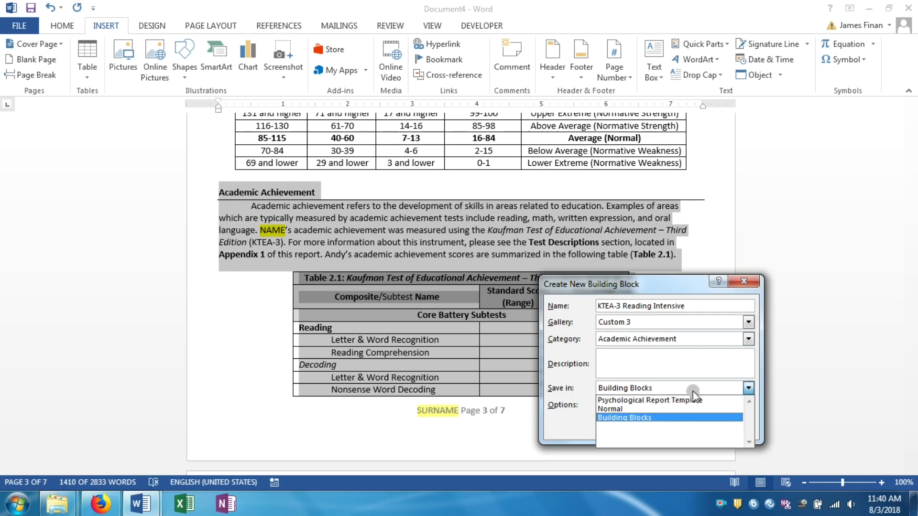
left_click(693, 401)
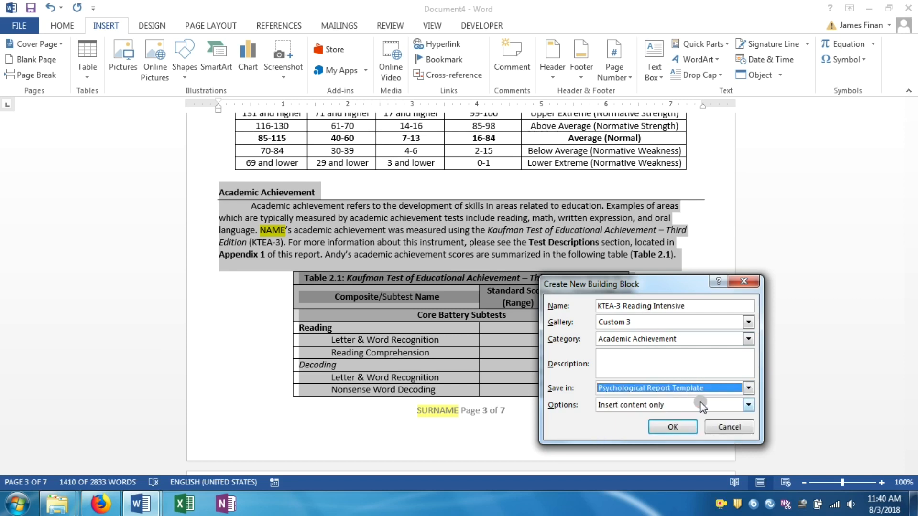
left_click(710, 407)
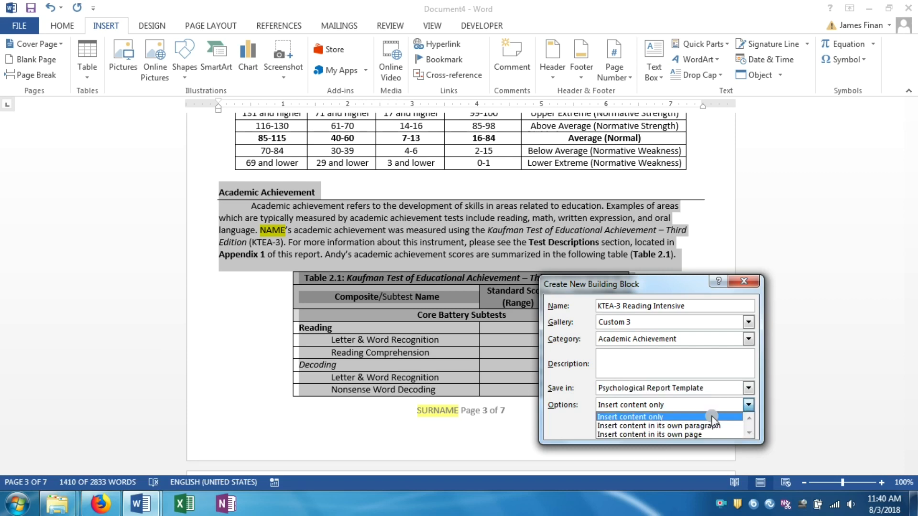
left_click(716, 427)
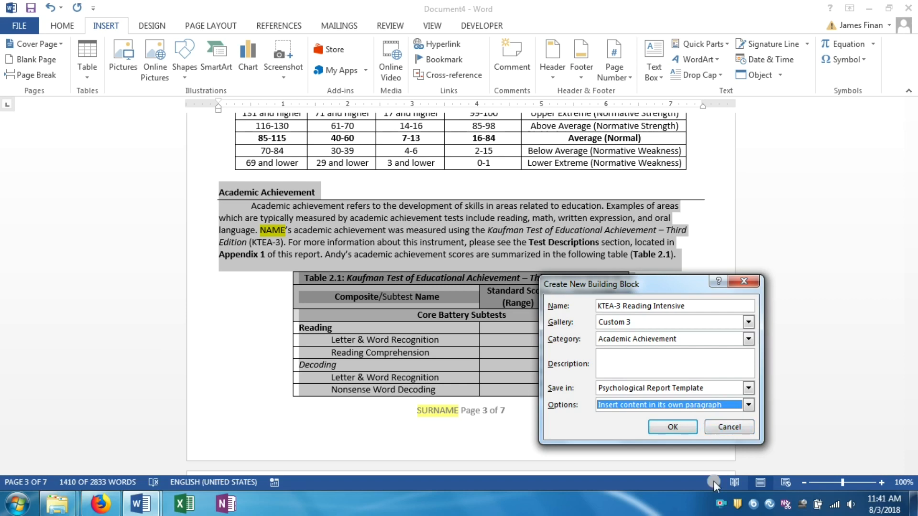
left_click(748, 405)
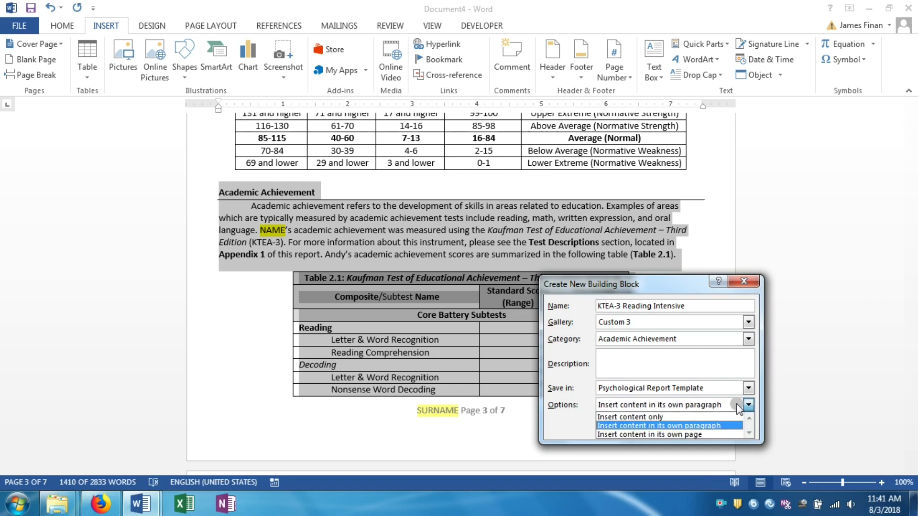
left_click(703, 427)
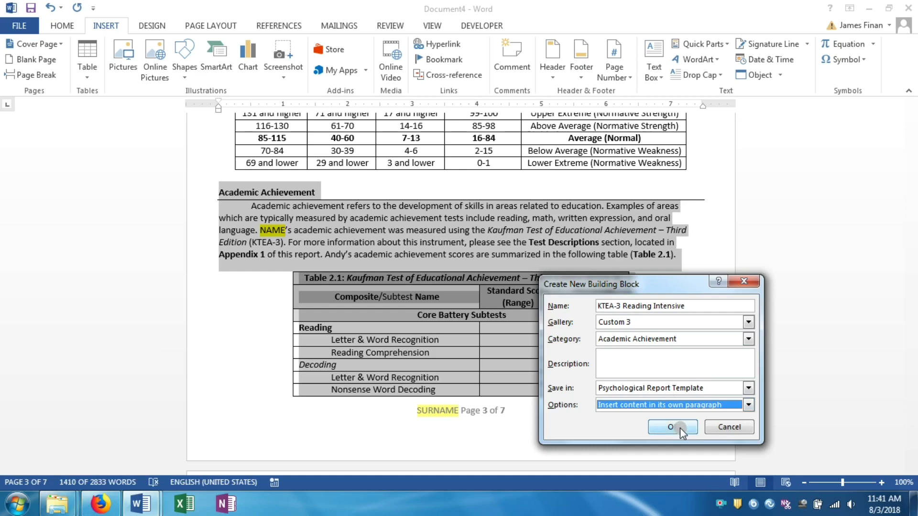
left_click(672, 427)
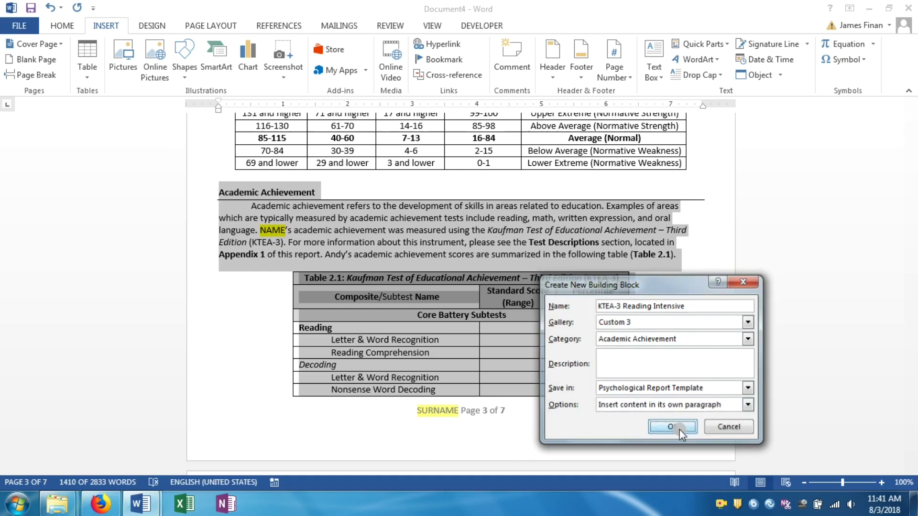
Select the Background Information heading together with its red "Insert info here..." placeholder
left_click(418, 226)
scroll(430, 251, "up", 10)
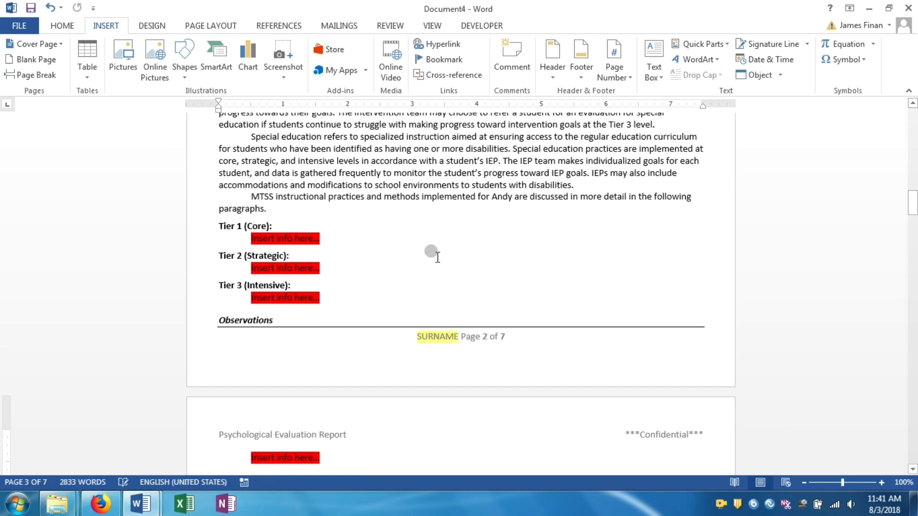
scroll(431, 253, "up", 15)
scroll(431, 252, "down", 8)
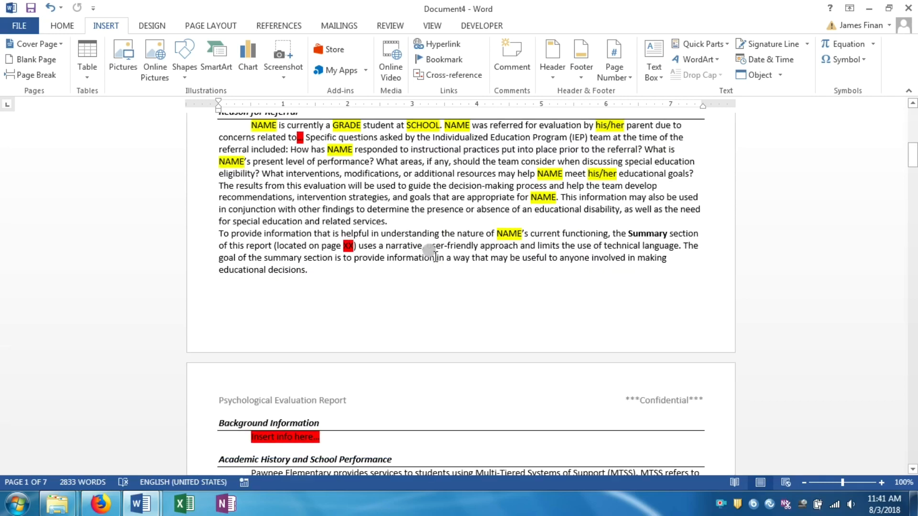
scroll(431, 253, "up", 3)
scroll(420, 247, "down", 6)
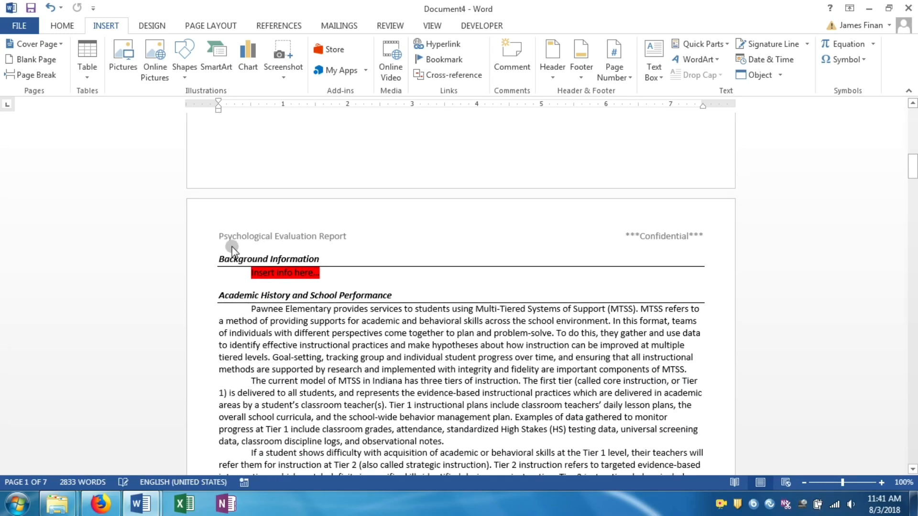
left_click_drag(216, 254, 326, 274)
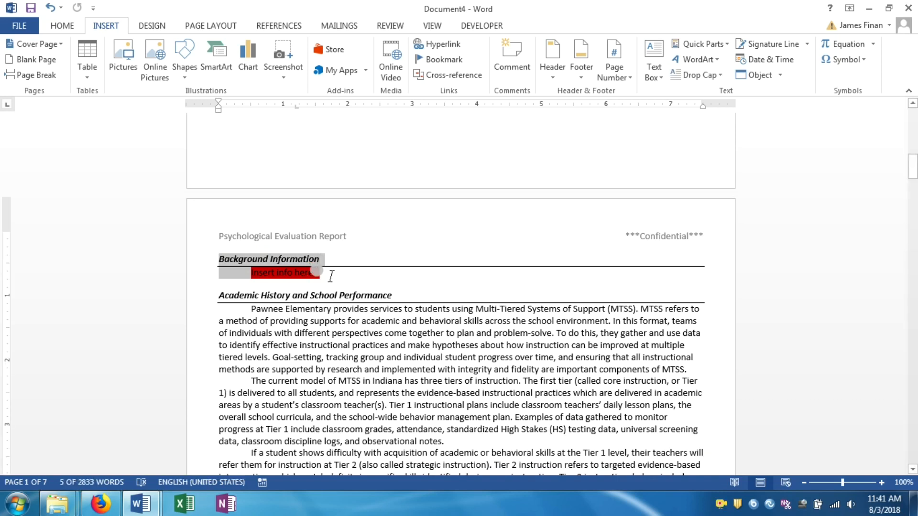
left_click(234, 253)
left_click_drag(220, 260, 323, 275)
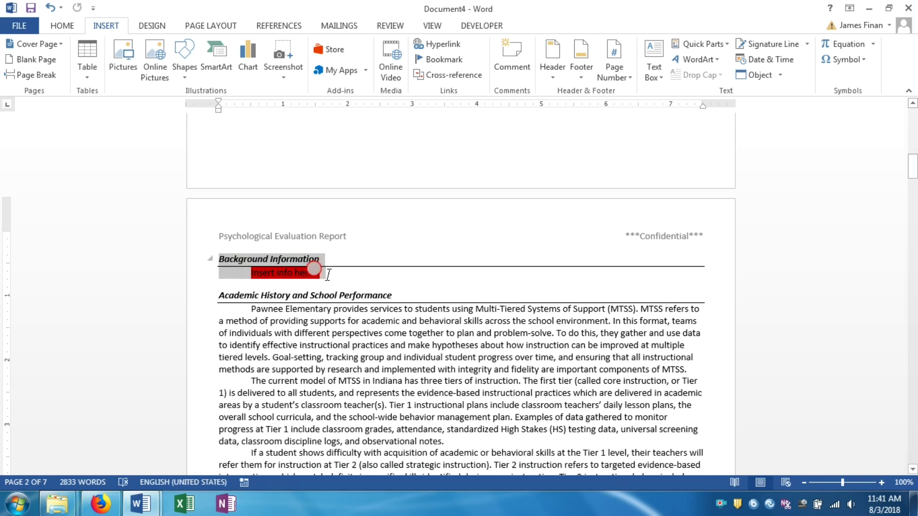
left_click_drag(329, 275, 326, 277)
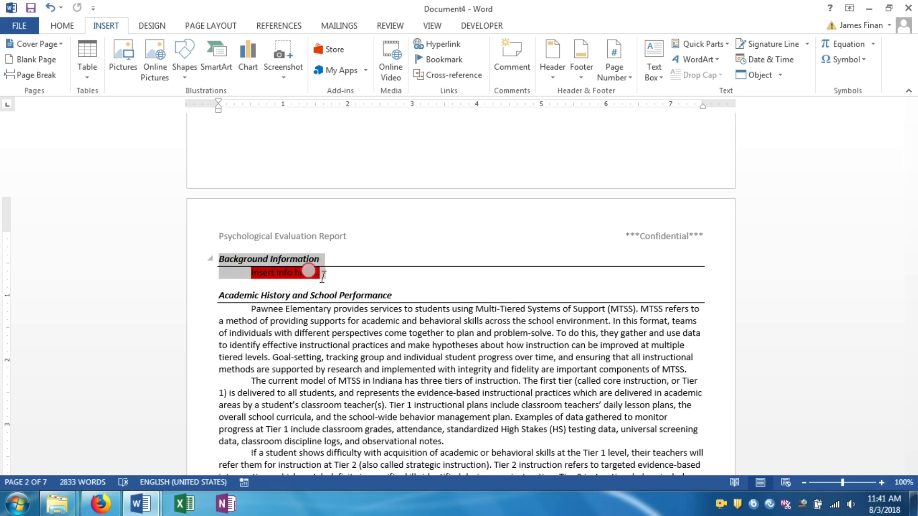
left_click_drag(325, 275, 326, 276)
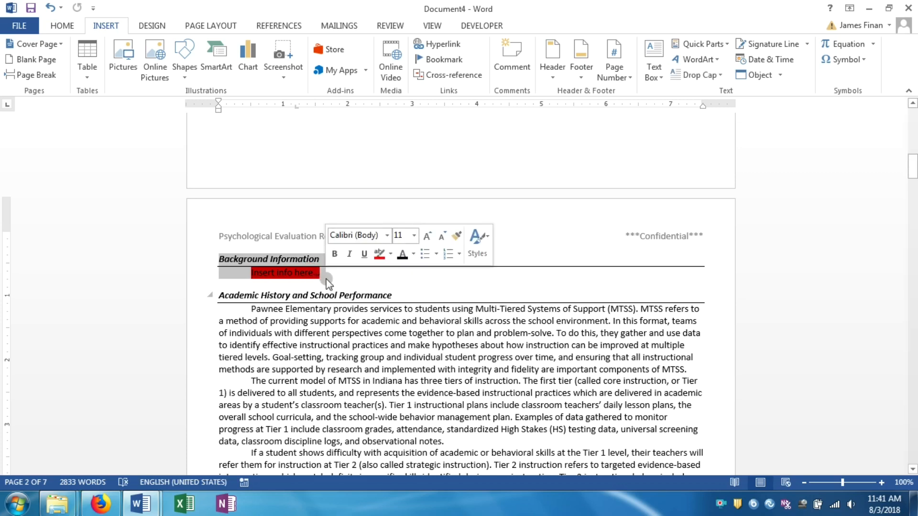
Insert the "KTEA-3 Reading Intensive" block from the Building Blocks Organizer in place of the selected Background Information text
left_click(685, 43)
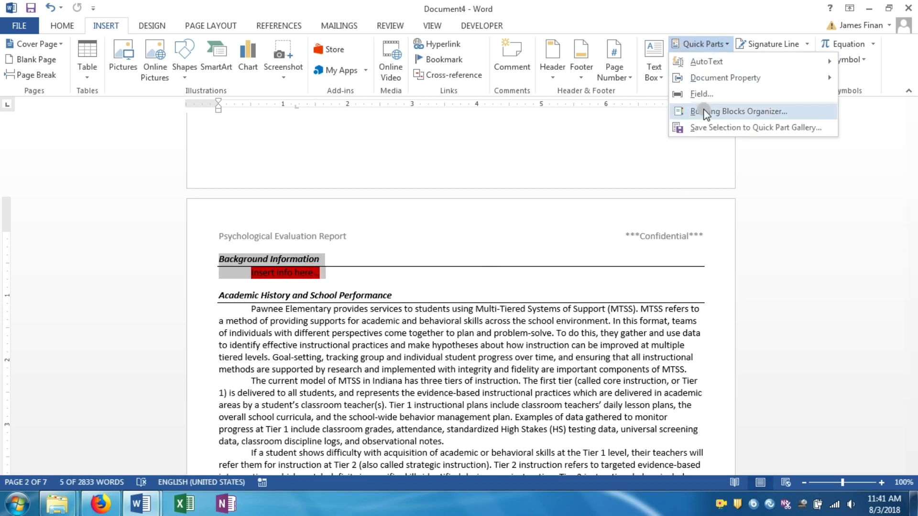
left_click(712, 113)
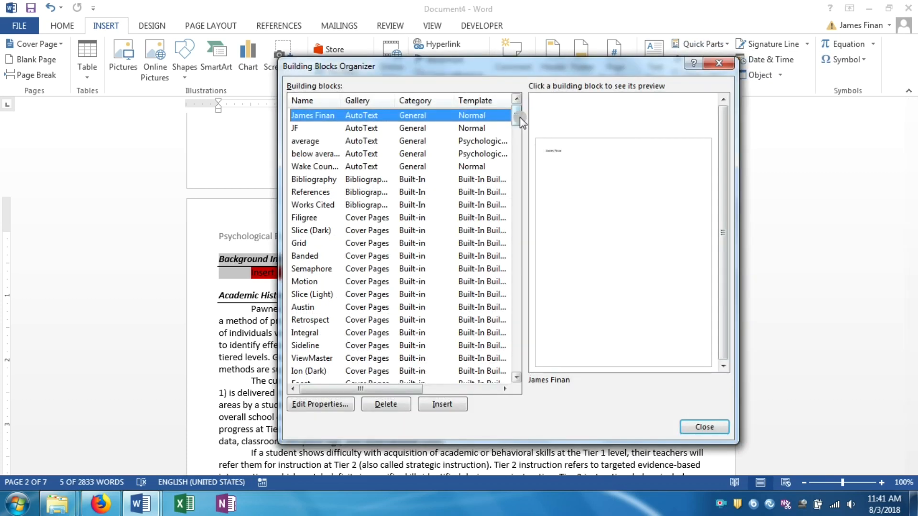
left_click_drag(520, 117, 497, 127)
left_click(367, 102)
left_click(359, 230)
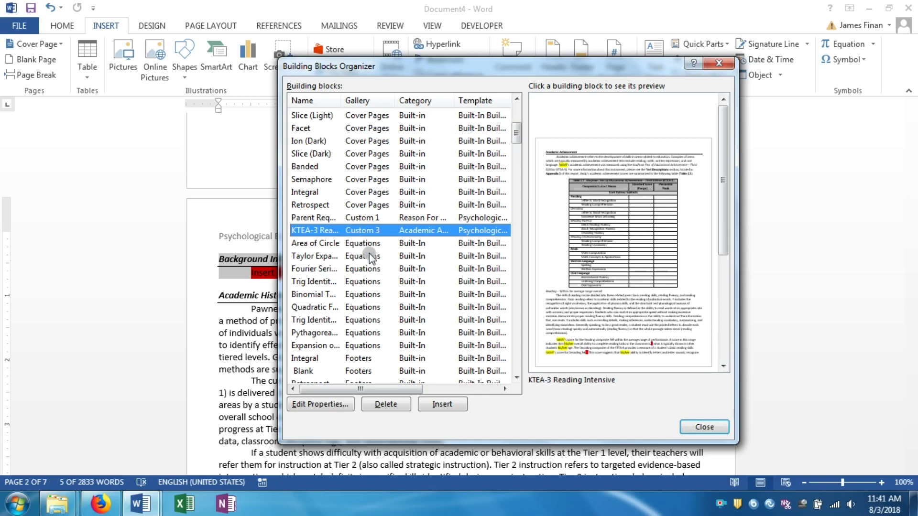
left_click(434, 405)
Review the inserted KTEA-3 content and undo the building block insertion
scroll(360, 286, "up", 5)
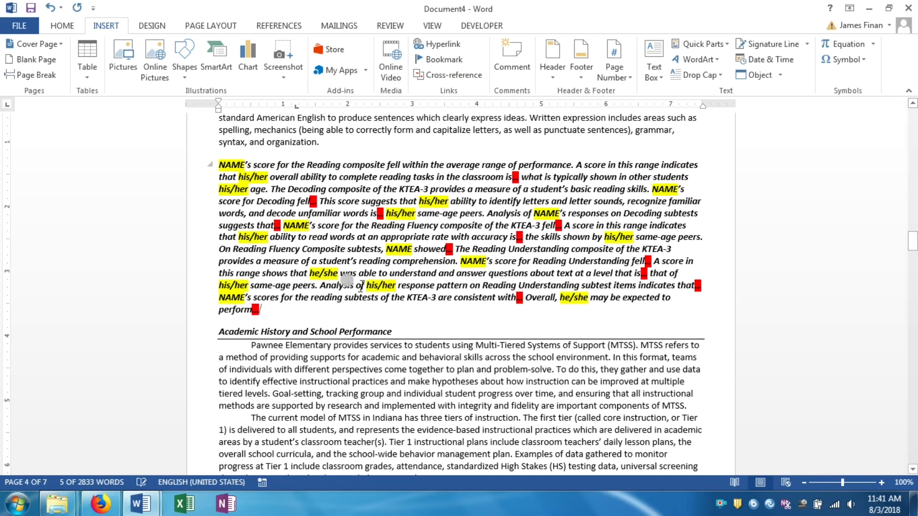
scroll(361, 286, "up", 5)
scroll(355, 376, "up", 18)
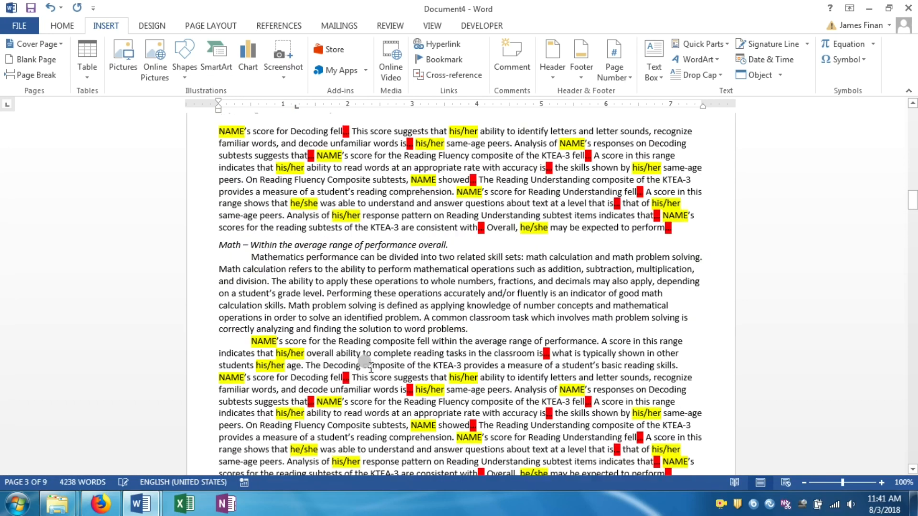
key("ctrl+z")
Reselect the Background Information heading with its red placeholder and replace both with the "KTEA-3 Reading Intensive" building block
scroll(306, 335, "up", 4)
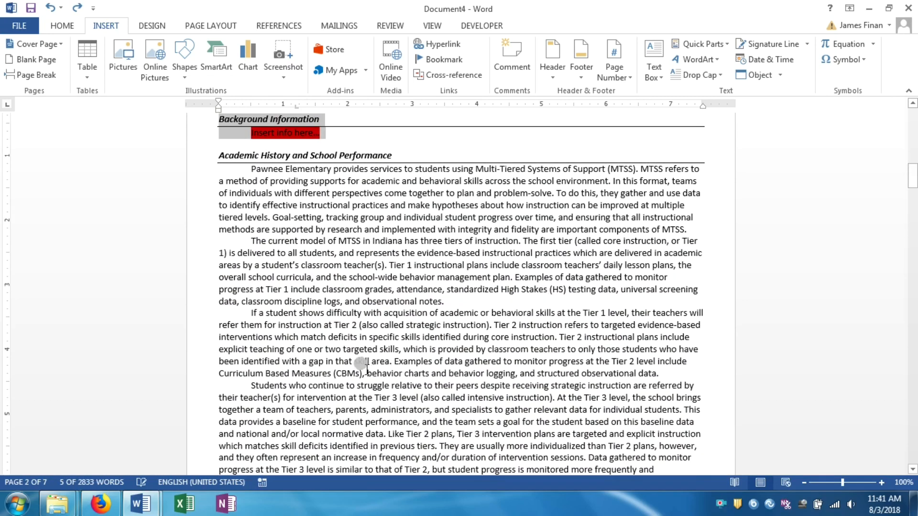
left_click(323, 299)
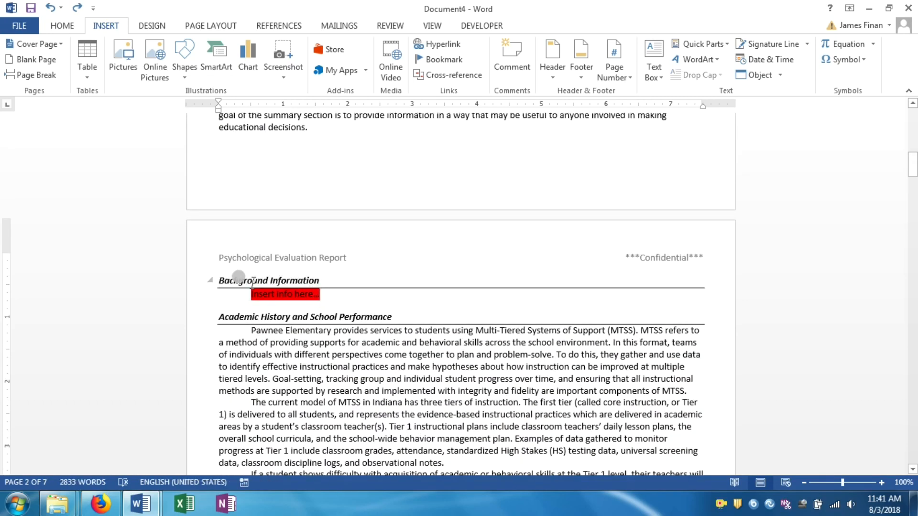
left_click_drag(220, 281, 323, 293)
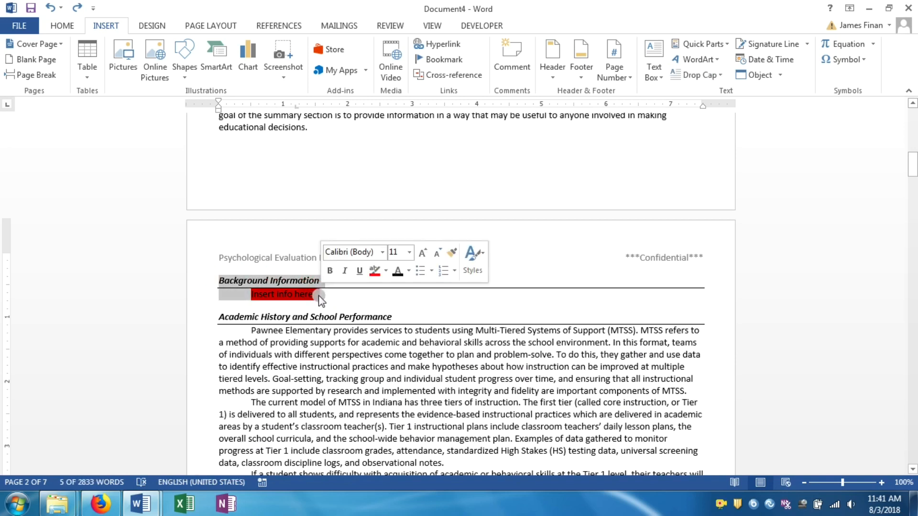
left_click(694, 44)
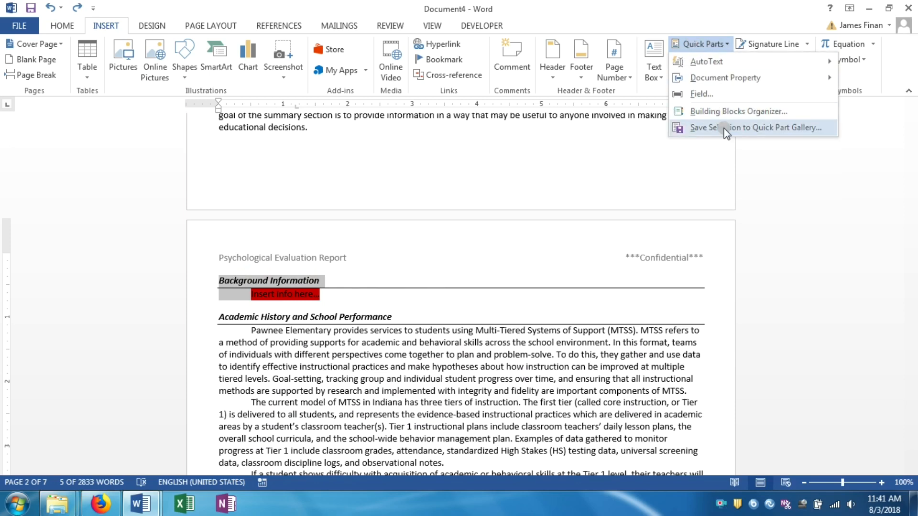
left_click(710, 112)
left_click_drag(516, 117, 516, 136)
left_click(352, 179)
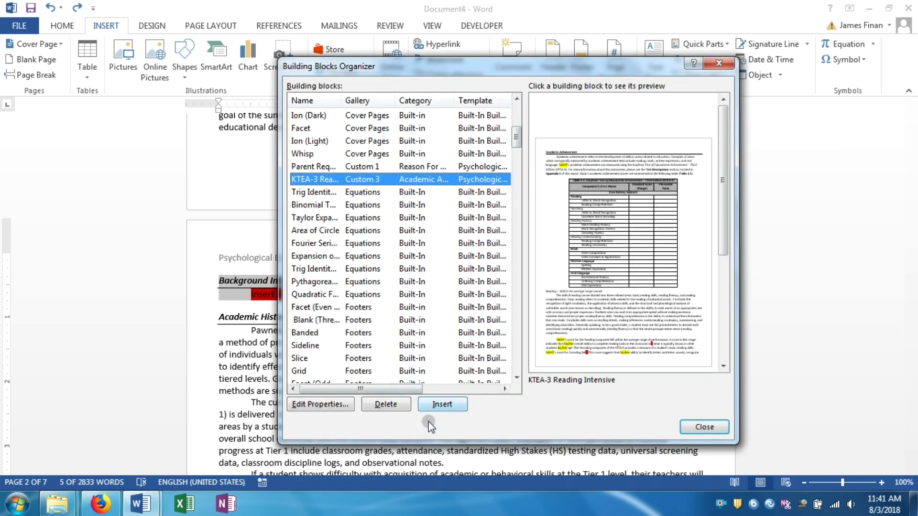
left_click(439, 404)
Indent the first line of the NAME score paragraph that ends the inserted KTEA-3 content, just above Academic History and School Performance
scroll(425, 321, "up", 7)
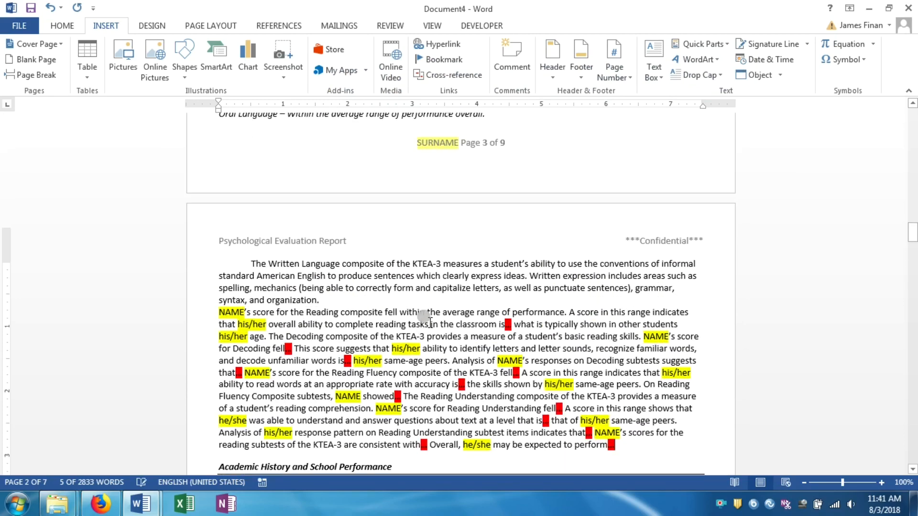
scroll(407, 323, "down", 6)
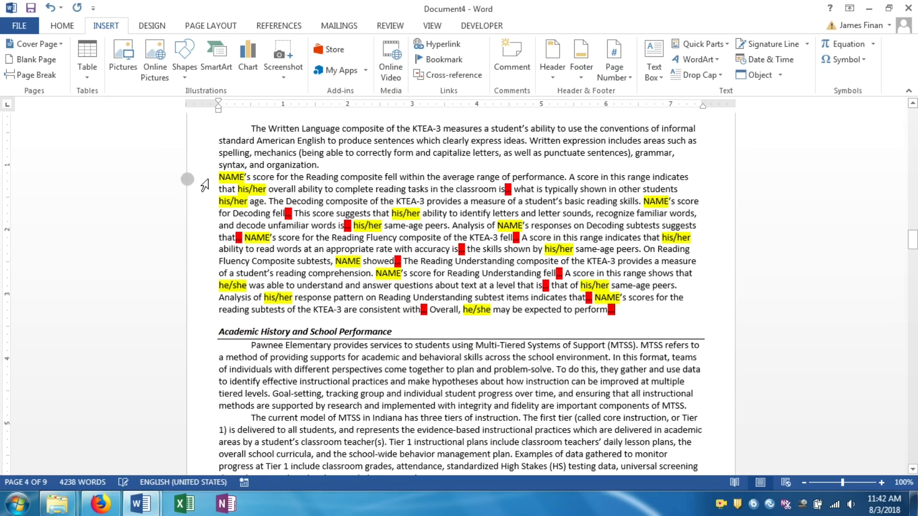
left_click(216, 178)
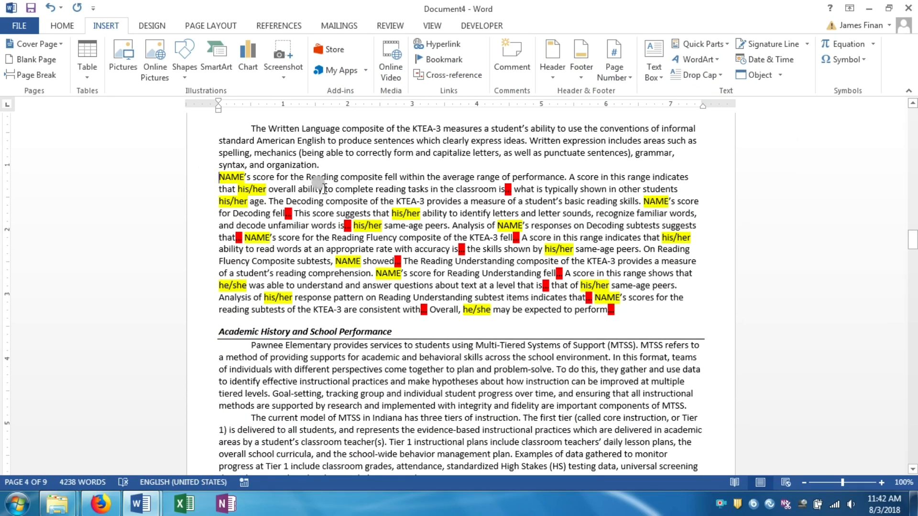
key("Tab")
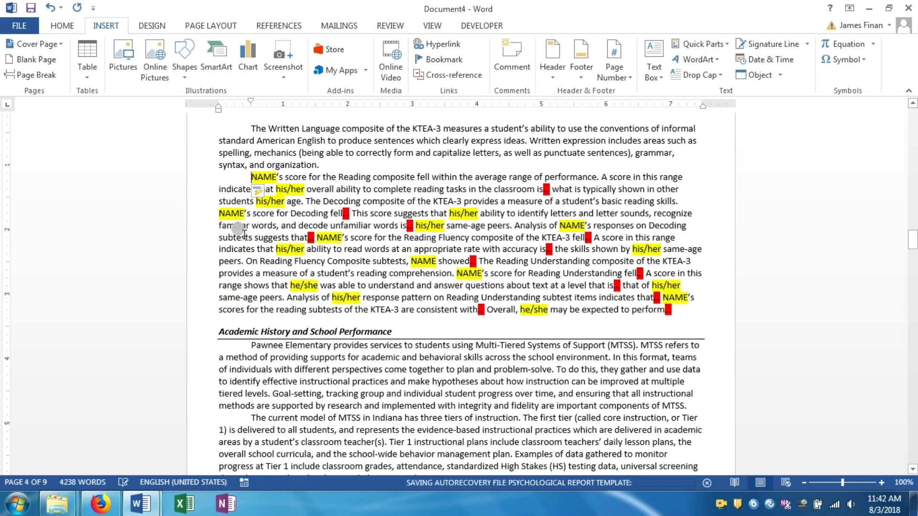
Review the inserted Academic Achievement section with its KTEA-3 score table and Reading text, along with the preceding Reason for Referral section
scroll(244, 230, "up", 8)
scroll(244, 230, "up", 20)
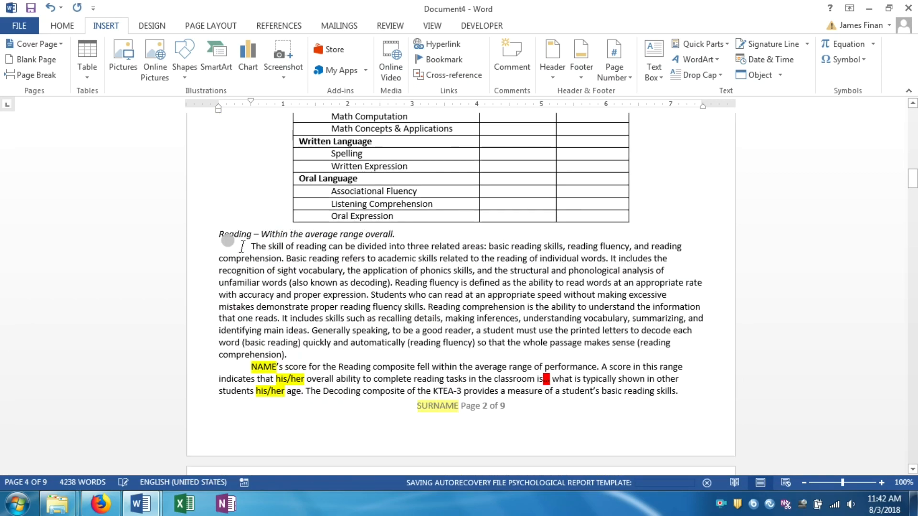
scroll(239, 257, "up", 8)
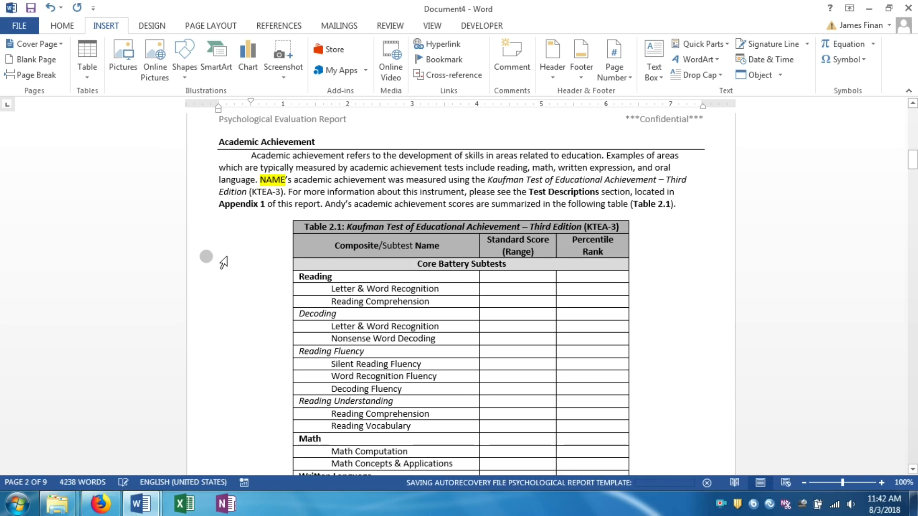
scroll(234, 258, "up", 6)
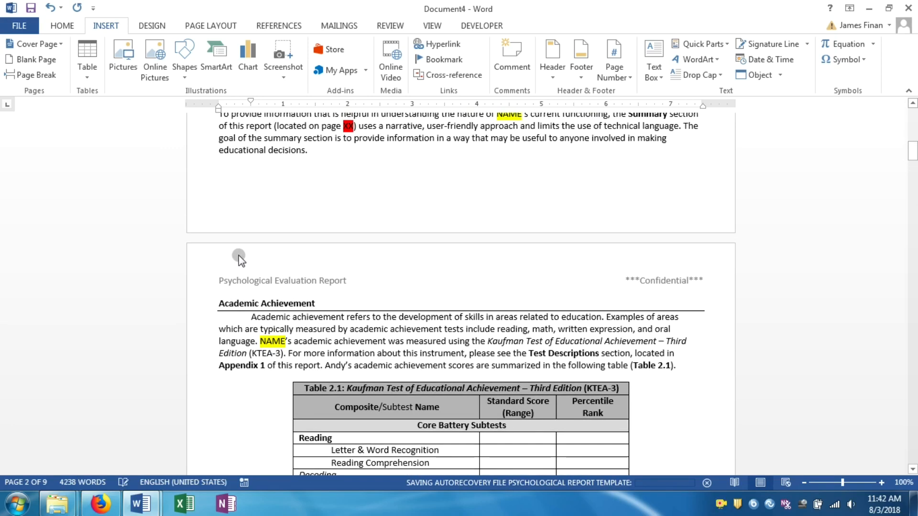
scroll(353, 327, "down", 6)
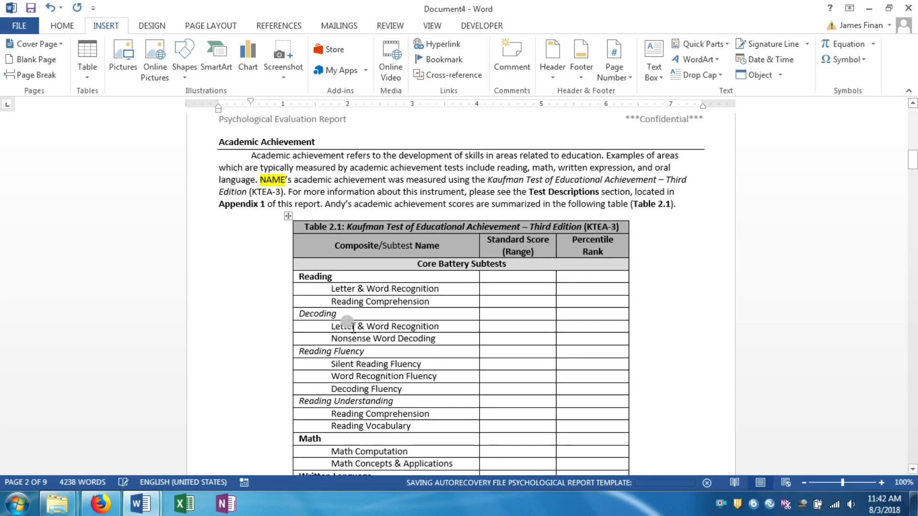
scroll(344, 325, "down", 6)
scroll(344, 325, "up", 6)
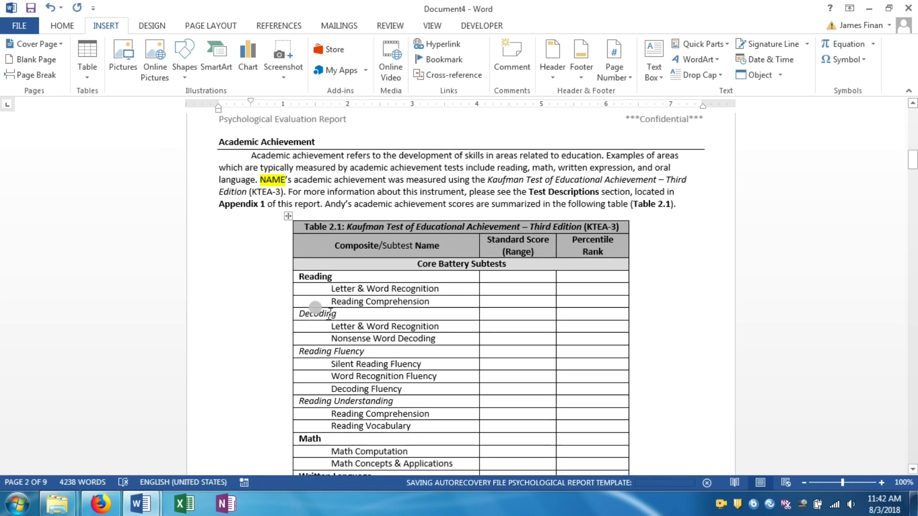
scroll(317, 324, "down", 20)
scroll(323, 321, "up", 20)
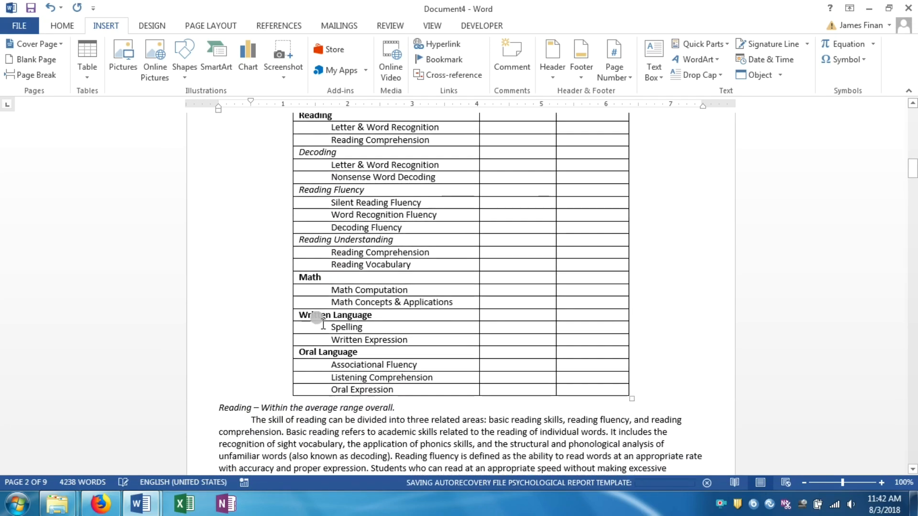
scroll(317, 321, "up", 12)
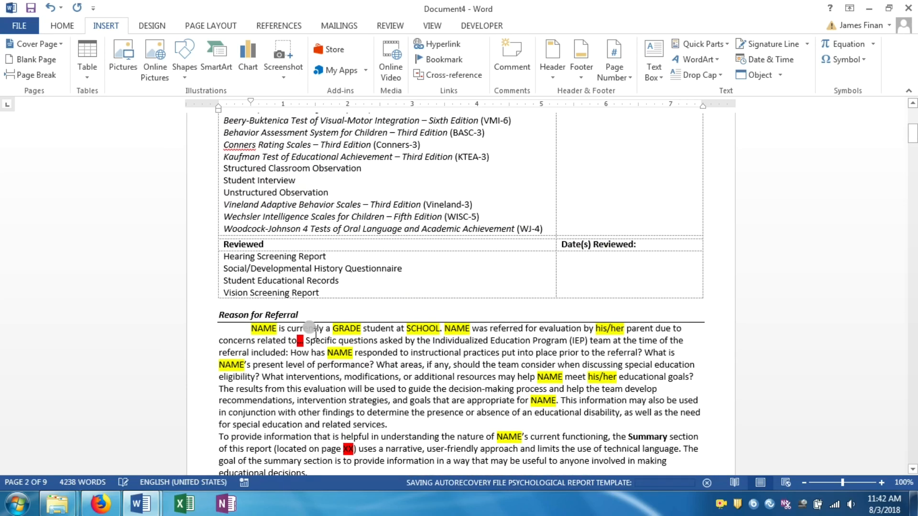
scroll(309, 328, "up", 4)
scroll(307, 268, "down", 15)
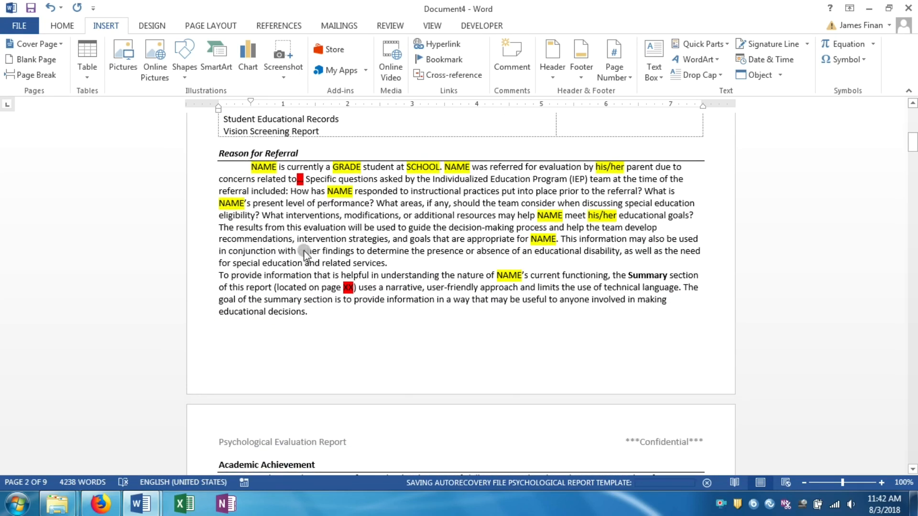
scroll(304, 251, "down", 5)
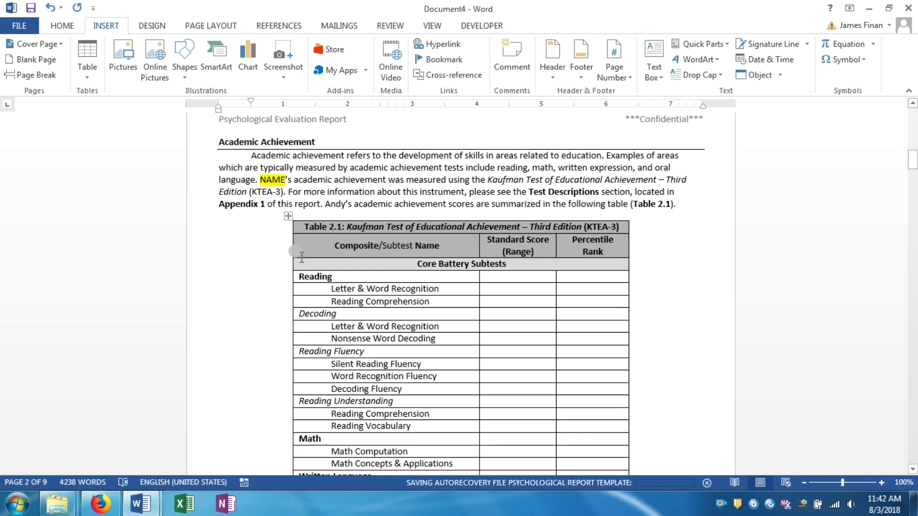
scroll(302, 258, "down", 17)
scroll(300, 260, "up", 9)
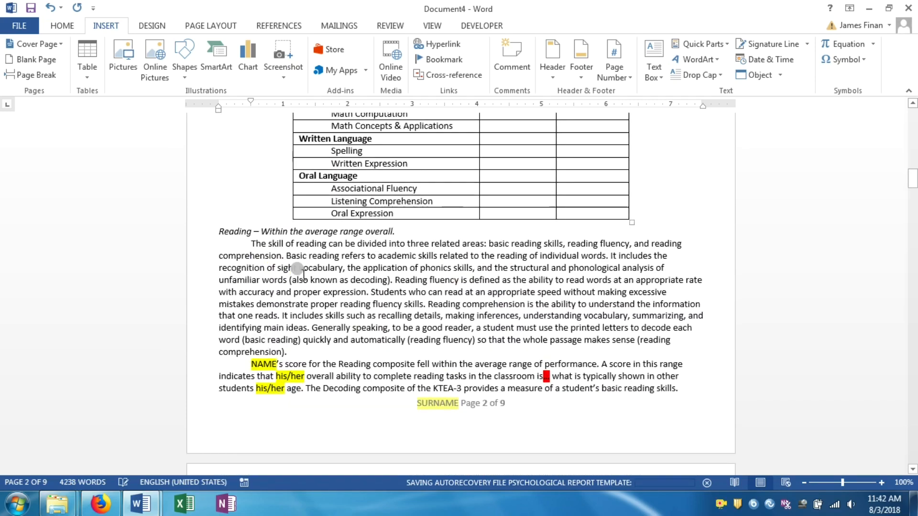
scroll(299, 268, "up", 5)
scroll(289, 289, "down", 3)
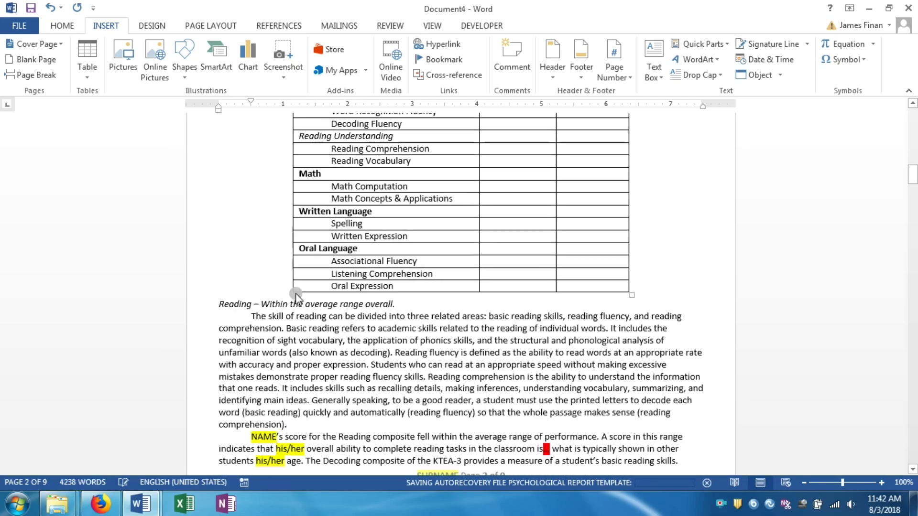
Examine the rest of the report, from Academic History through the tier placeholders, score range table and KTEA-3 text to the signature block
scroll(297, 294, "down", 20)
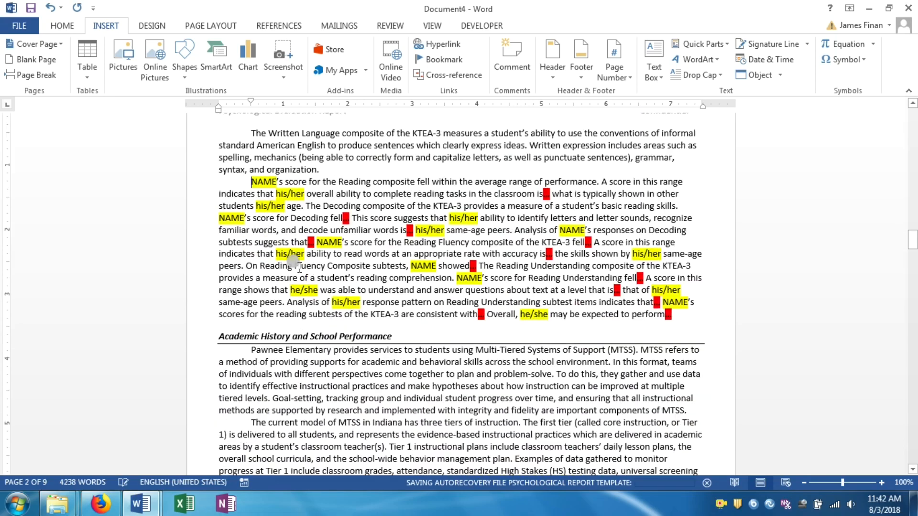
scroll(300, 269, "down", 20)
scroll(300, 262, "up", 12)
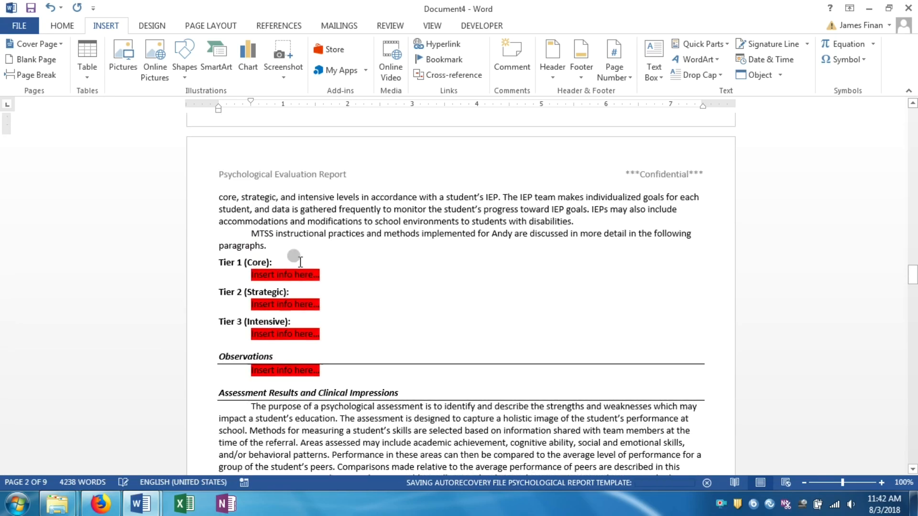
scroll(300, 262, "up", 1)
scroll(287, 256, "up", 3)
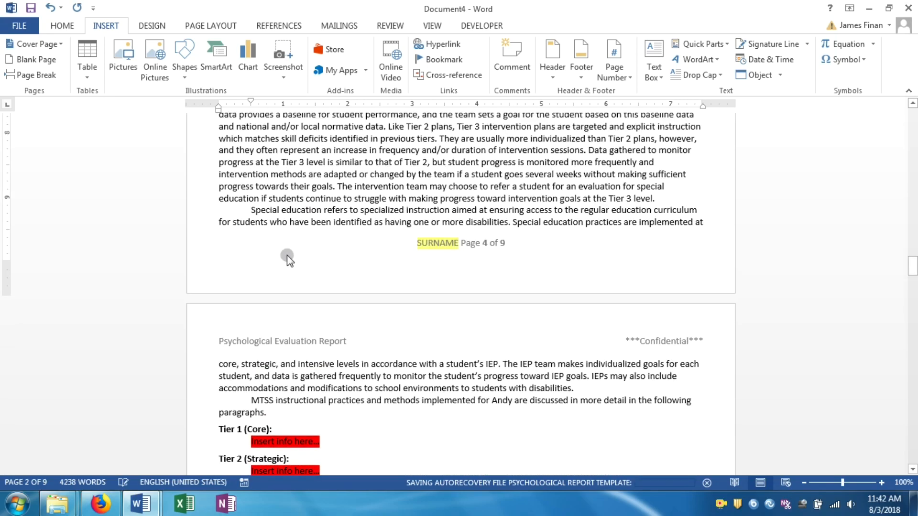
scroll(282, 256, "down", 3)
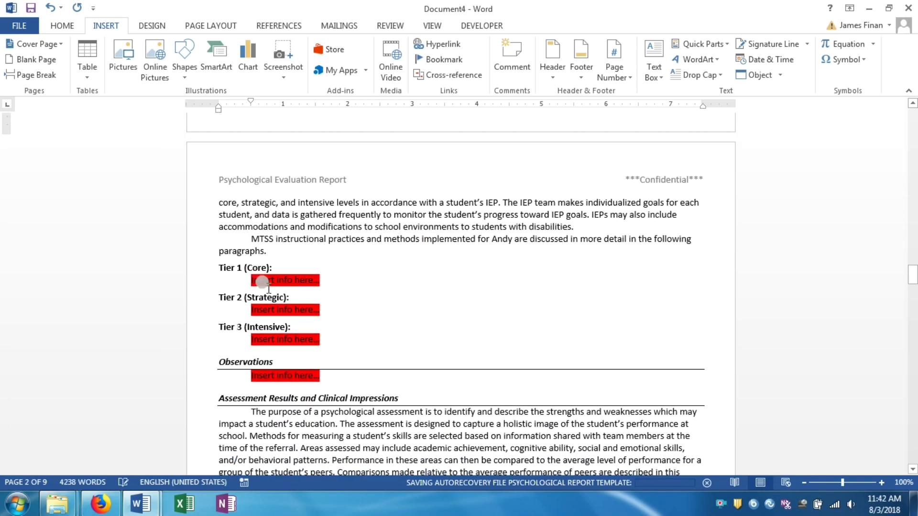
scroll(243, 267, "down", 3)
scroll(241, 220, "down", 20)
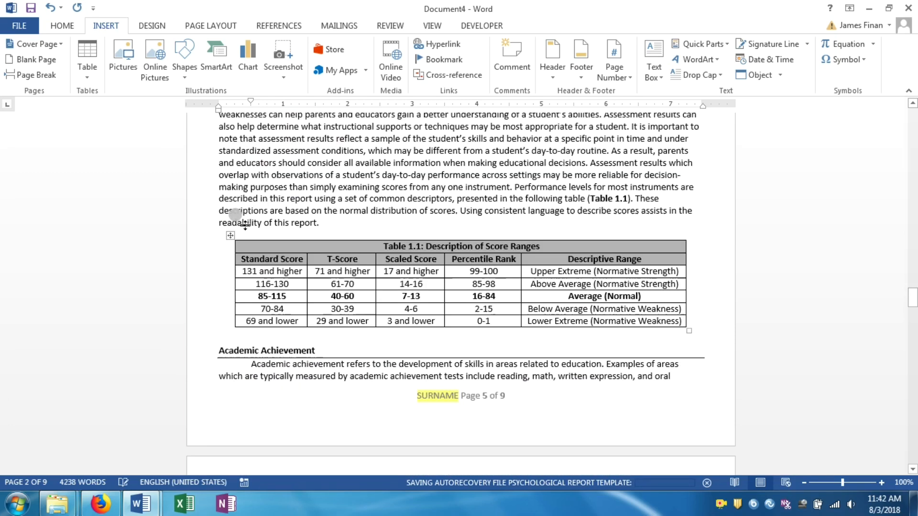
scroll(244, 229, "down", 20)
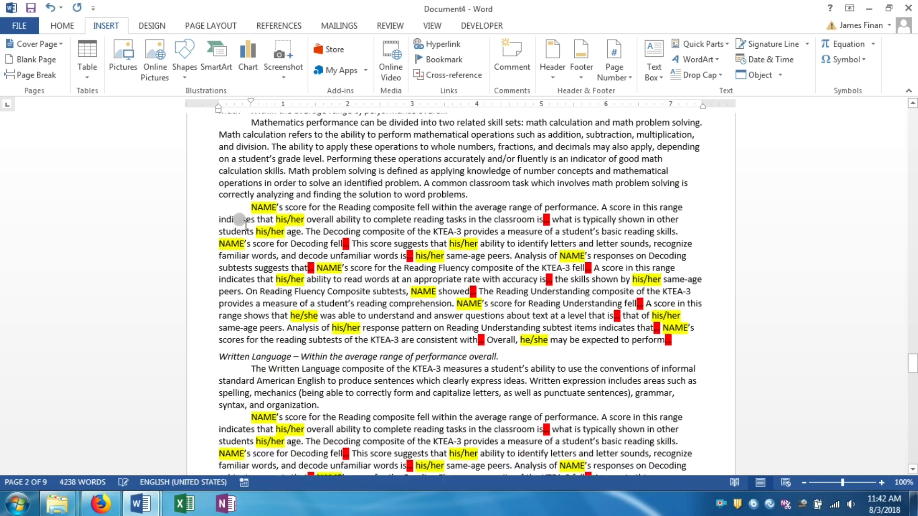
scroll(242, 227, "up", 6)
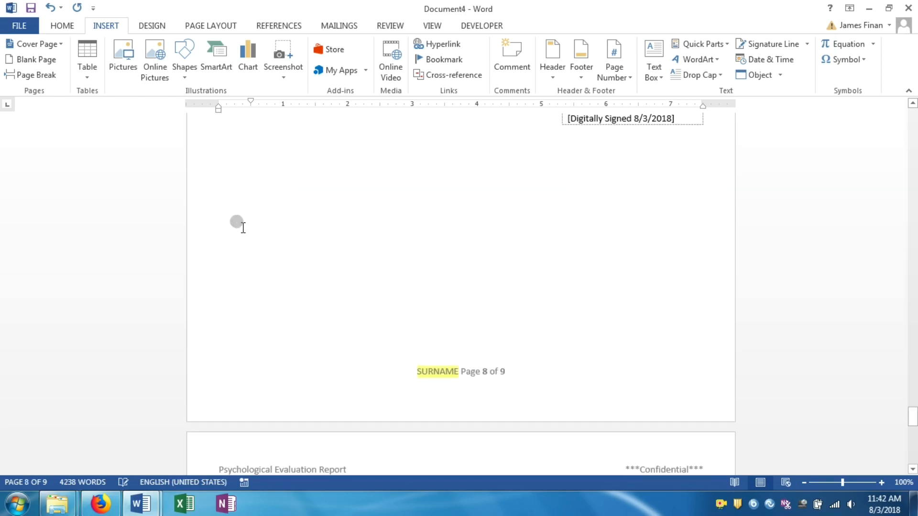
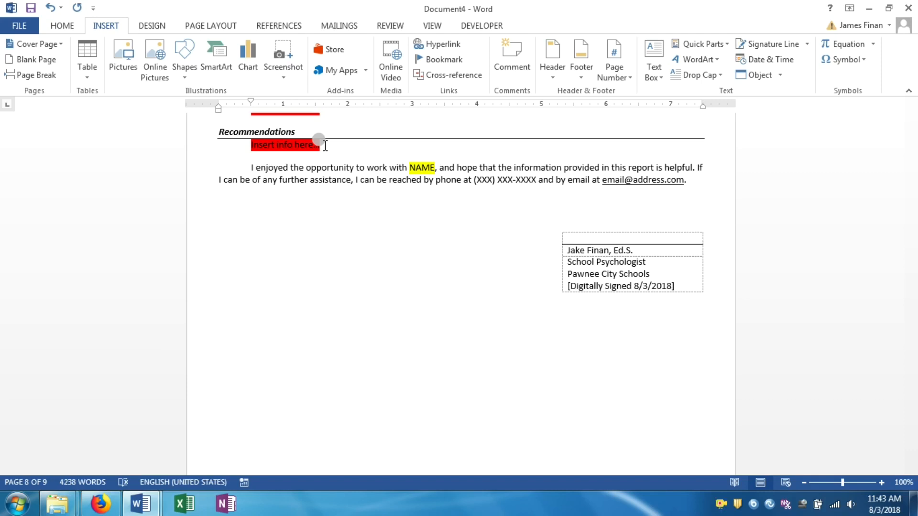
Inspect the "Insert info here..." placeholder under Appendix 1: Test Descriptions and look back over the assessment and tier sections
scroll(303, 177, "down", 10)
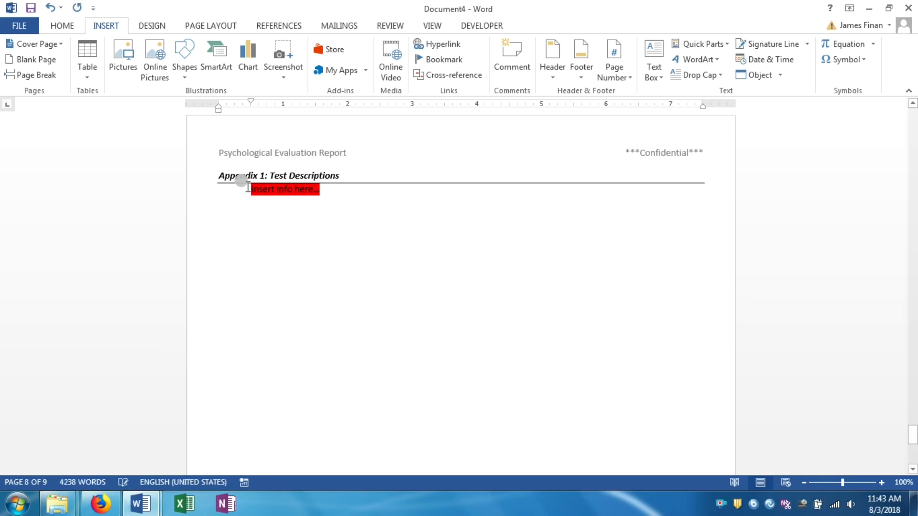
left_click_drag(248, 190, 326, 196)
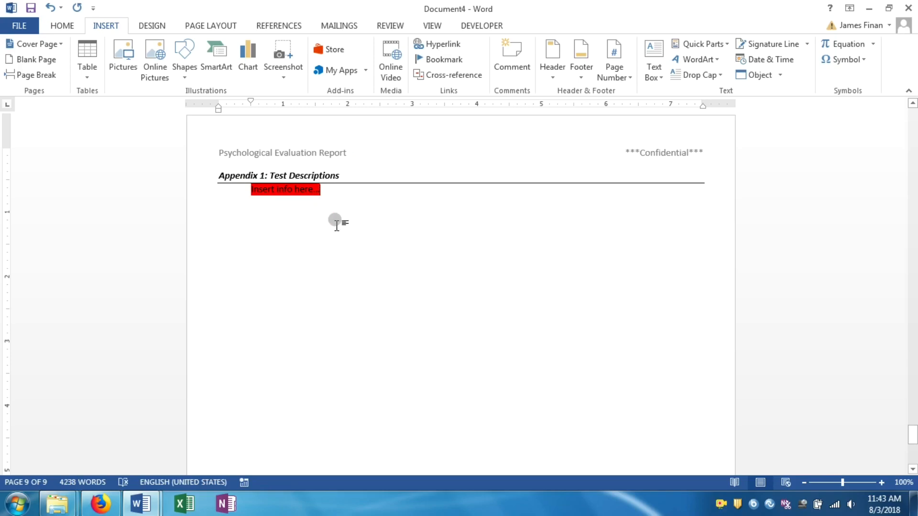
scroll(338, 212, "up", 20)
scroll(355, 220, "up", 20)
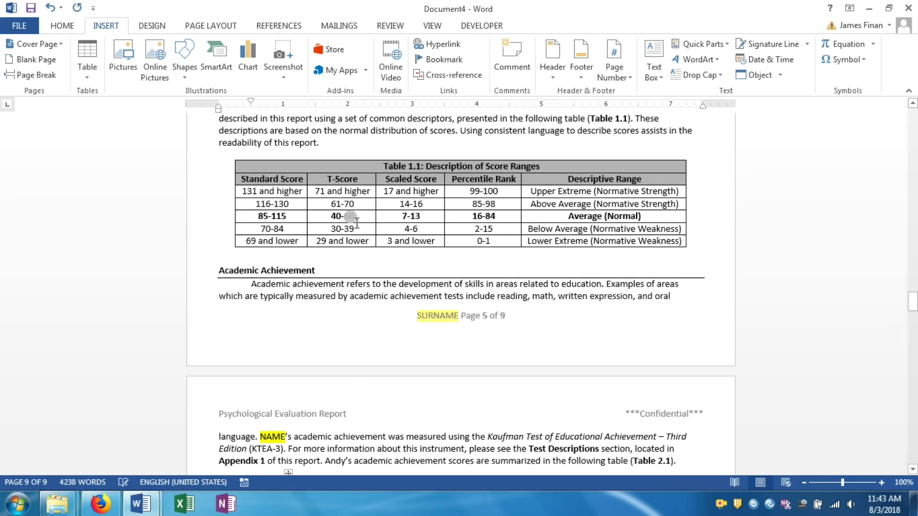
scroll(355, 221, "down", 12)
scroll(356, 221, "up", 20)
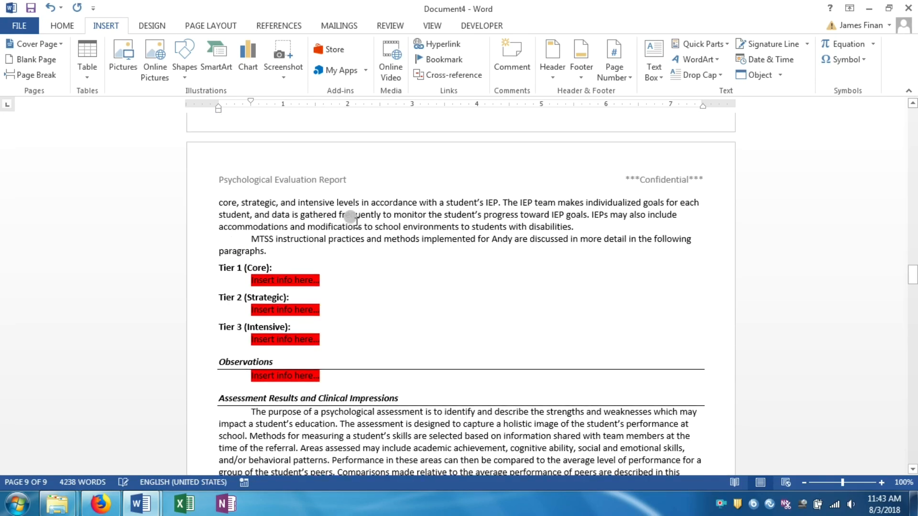
Close the test report without saving it, but save the modified building blocks to Psychological Report Template
left_click(908, 10)
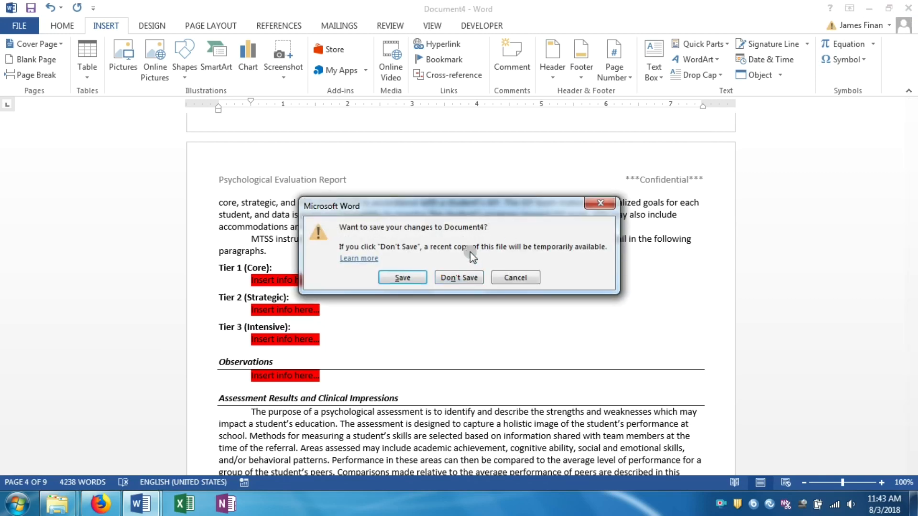
left_click(464, 281)
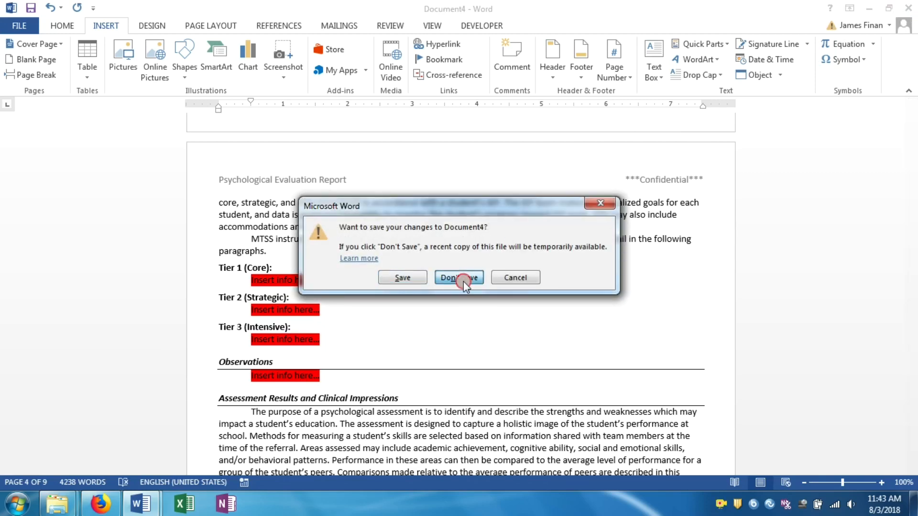
left_click_drag(403, 211, 385, 201)
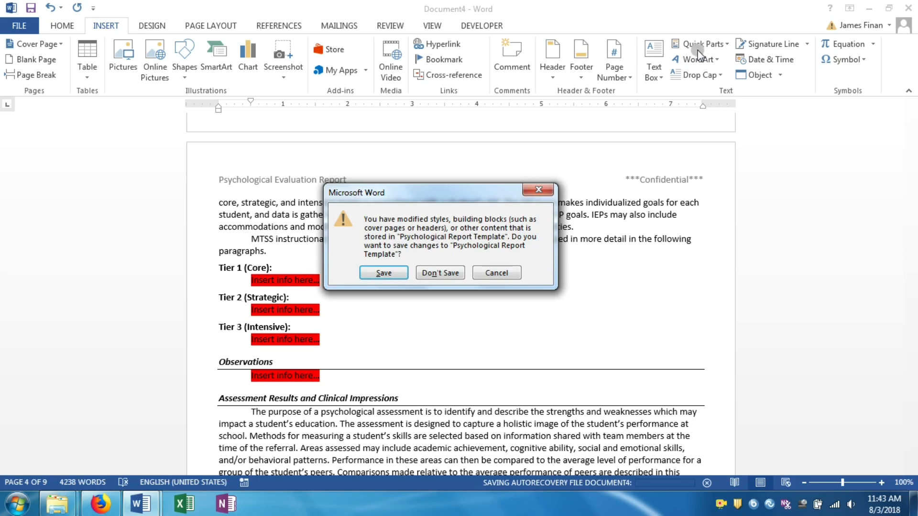
left_click(385, 272)
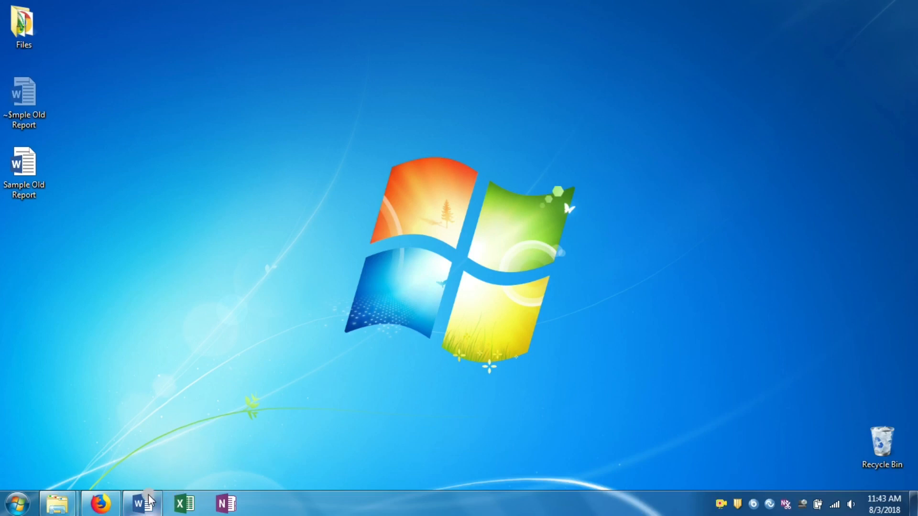
Create a new document from the Psychological Report Template and look over its letterhead, placeholders and MTSS text
mouse_move(150, 501)
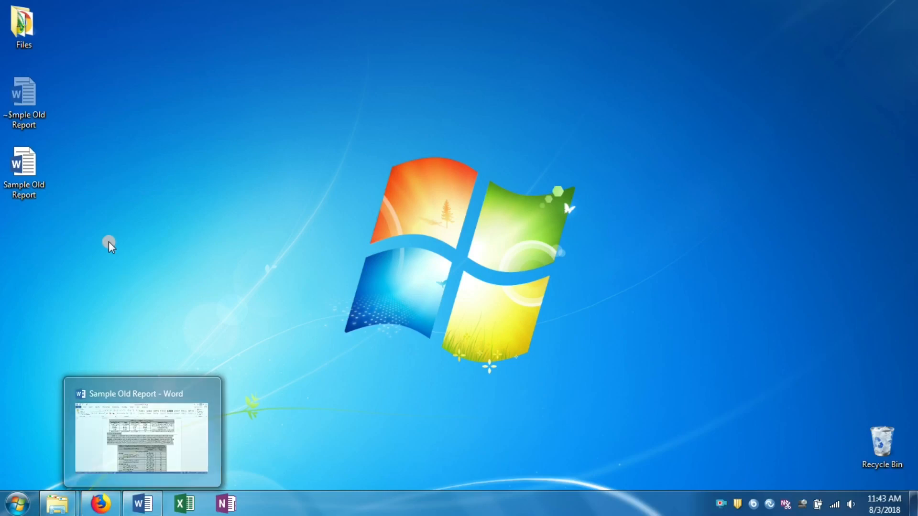
left_click(143, 504)
left_click(22, 21)
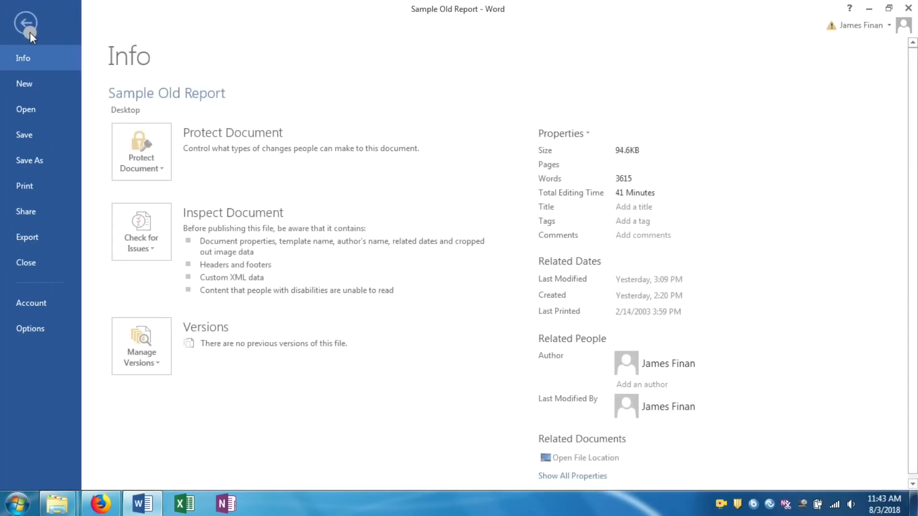
left_click(31, 92)
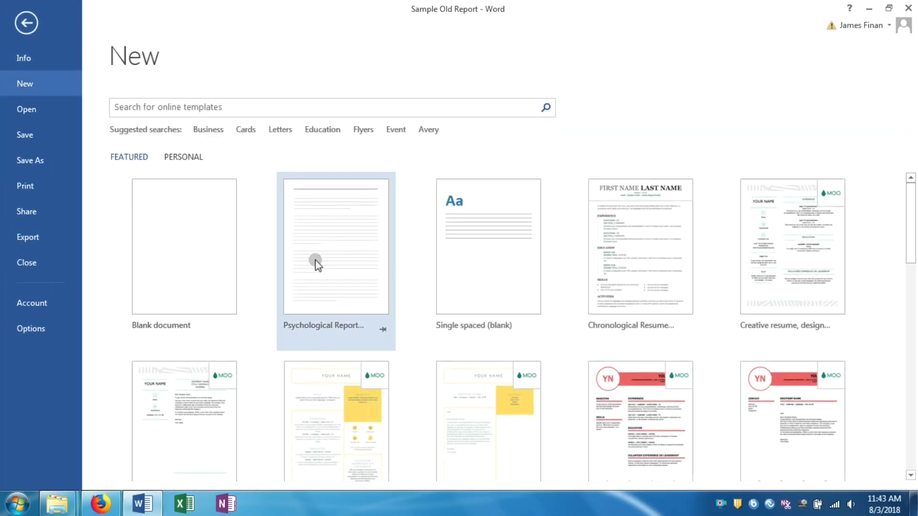
double_click(363, 232)
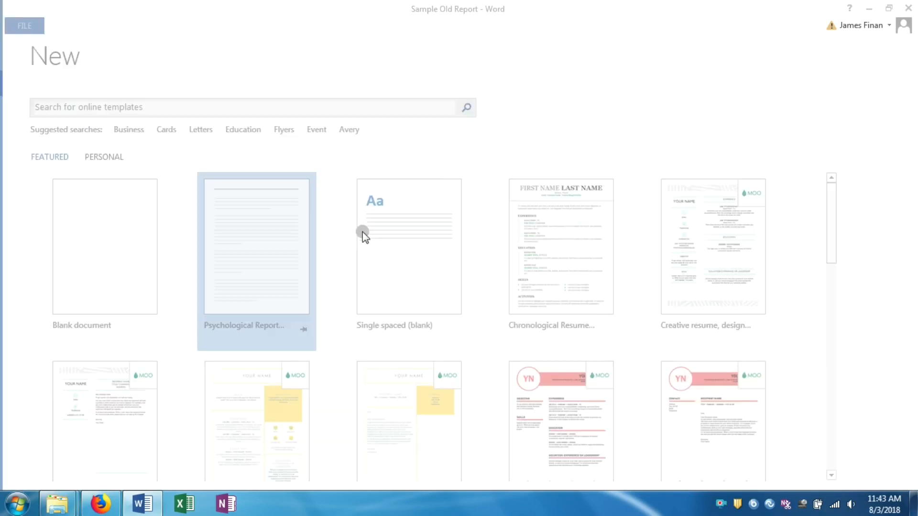
scroll(322, 316, "down", 20)
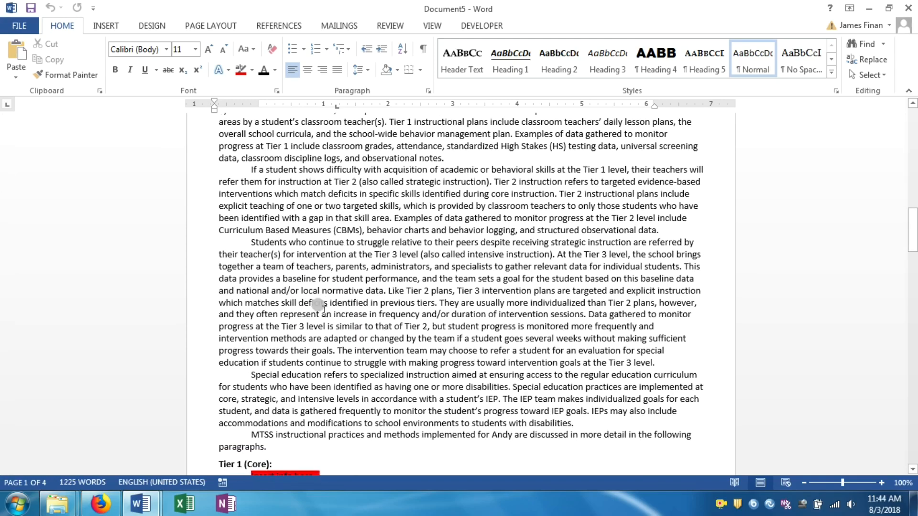
scroll(323, 309, "up", 20)
scroll(297, 323, "up", 1)
scroll(293, 322, "down", 20)
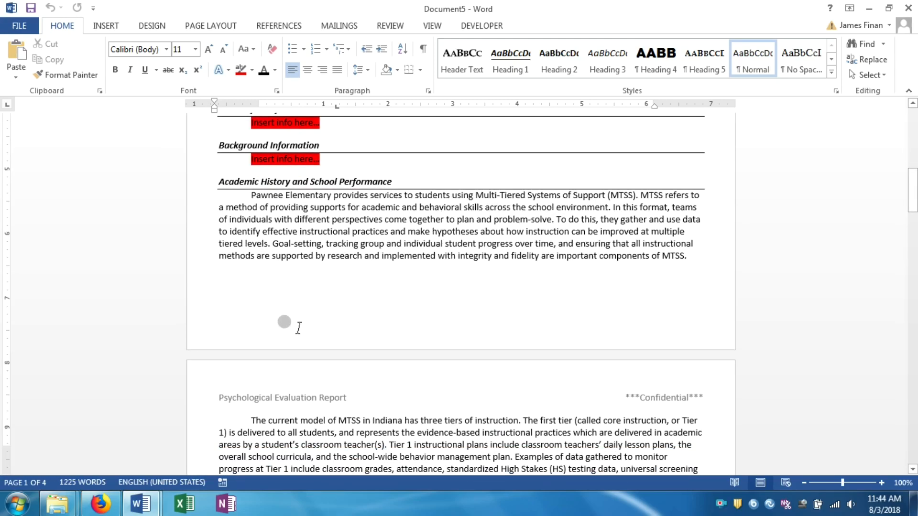
scroll(299, 328, "up", 20)
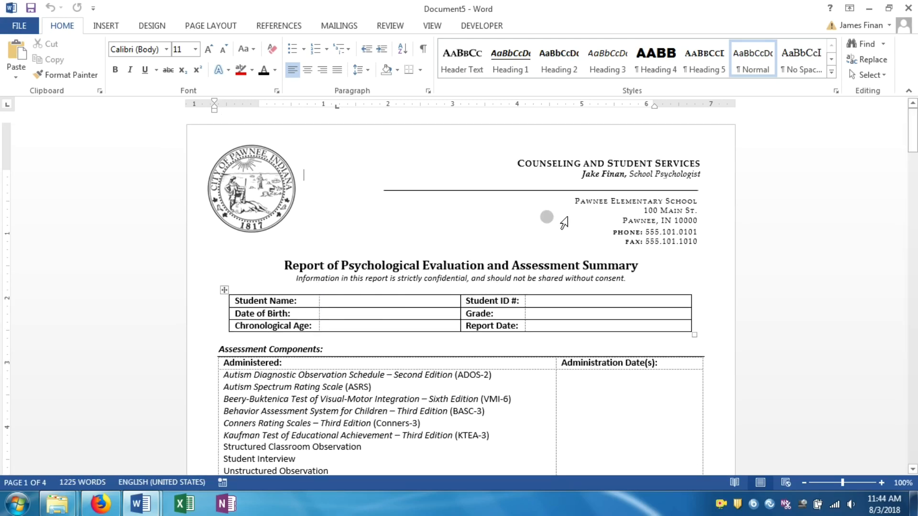
Open the Psychological Report Template file itself from the Custom Office Templates folder
left_click(22, 27)
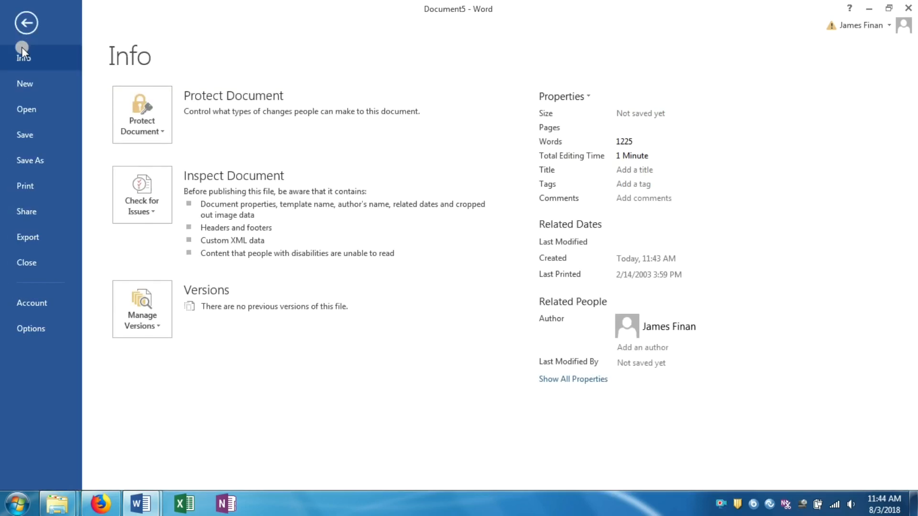
left_click(36, 116)
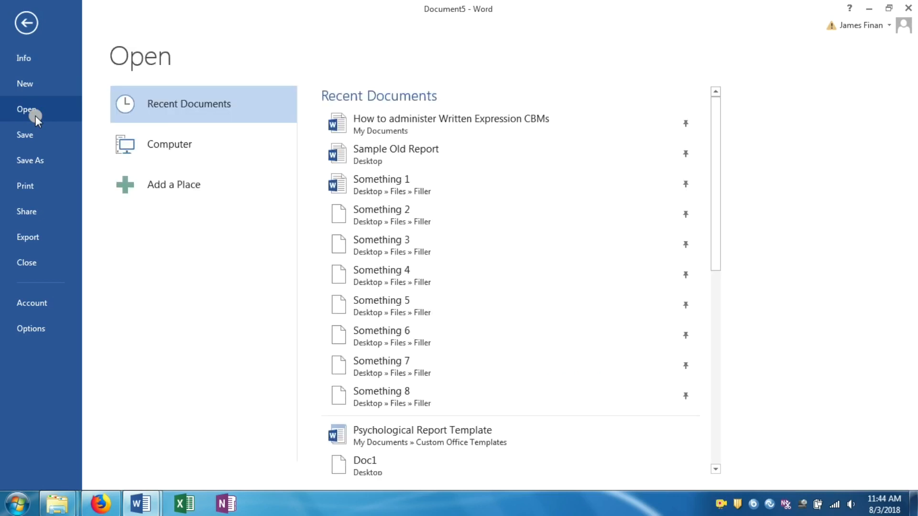
left_click(180, 151)
left_click(404, 165)
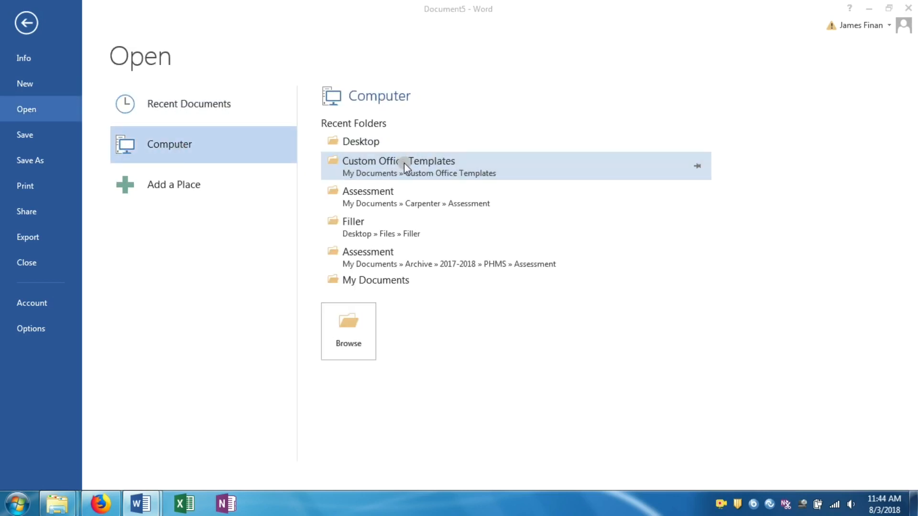
left_click(235, 136)
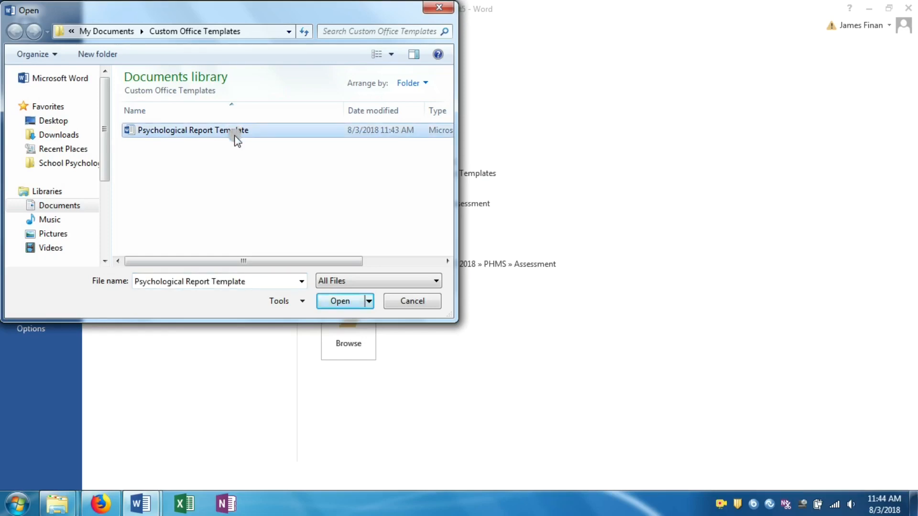
left_click(368, 302)
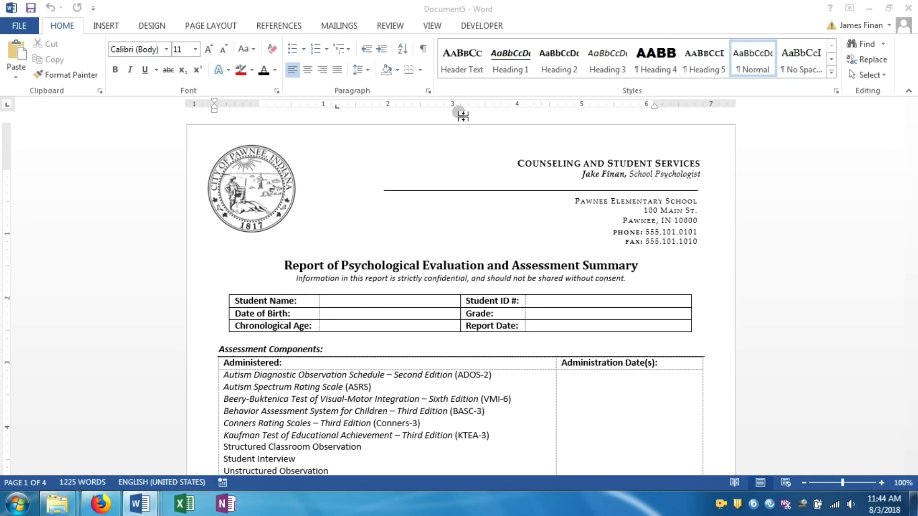
Minimize the new untitled report, switch to the opened Psychological Report Template and check its file information
left_click(868, 8)
mouse_move(140, 504)
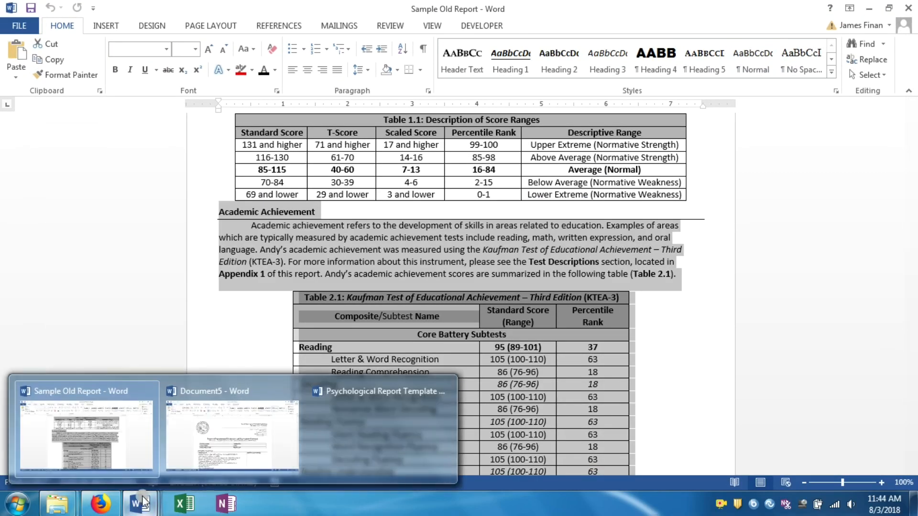
left_click(325, 435)
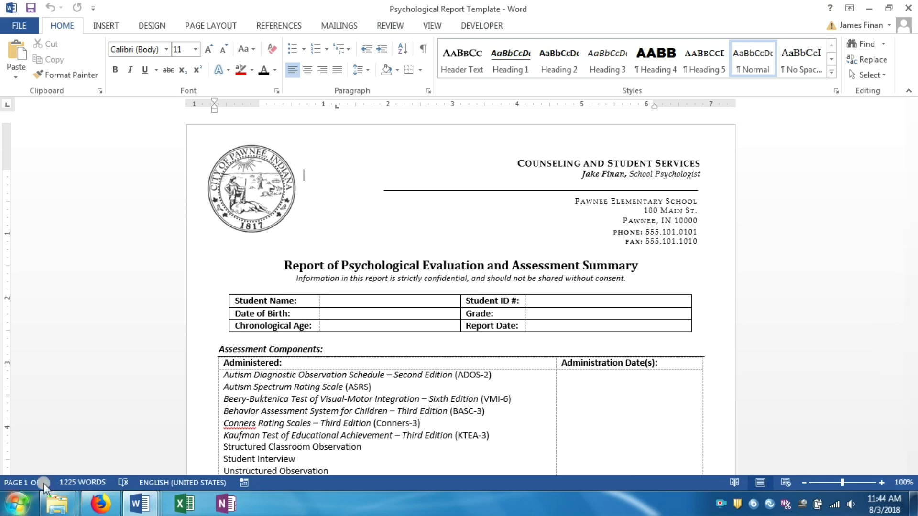
mouse_move(142, 498)
mouse_move(234, 427)
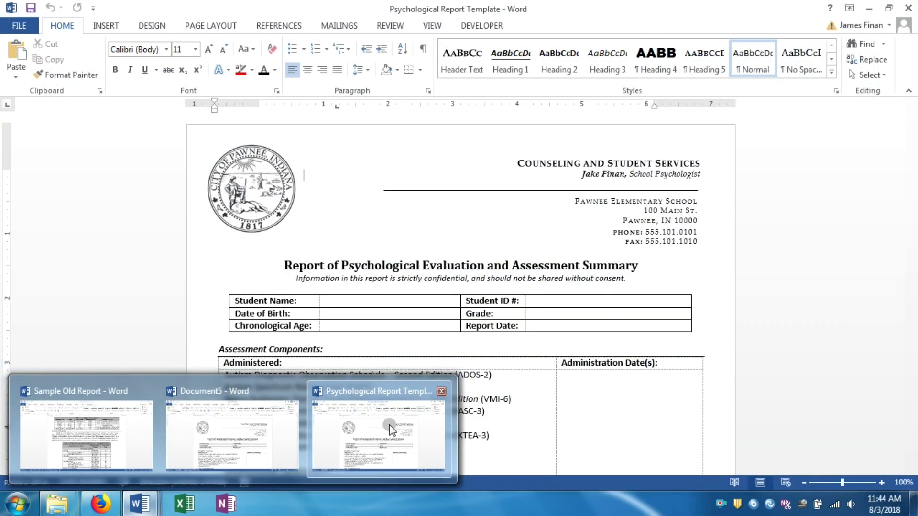
left_click(389, 425)
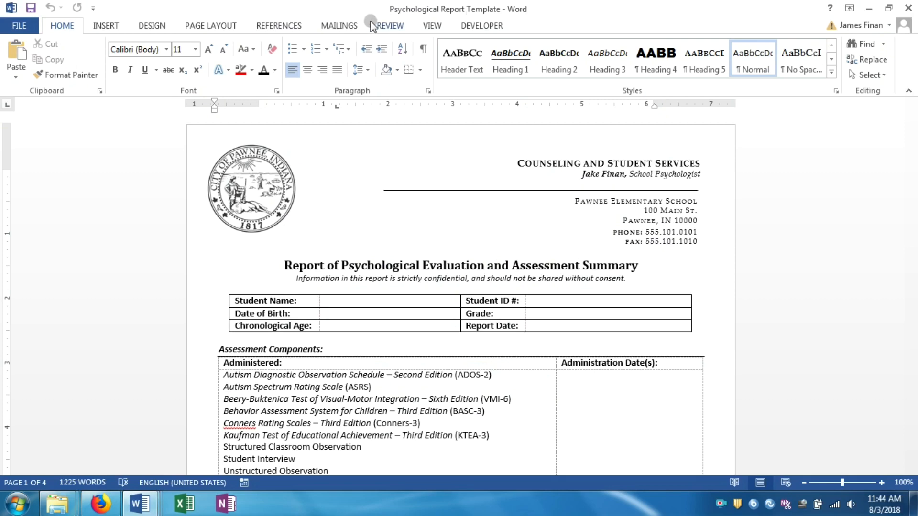
left_click(12, 25)
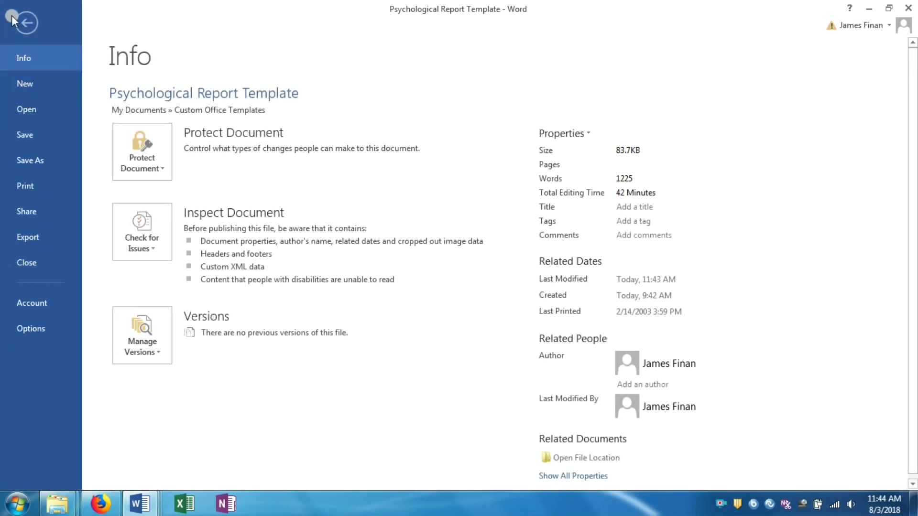
left_click(27, 19)
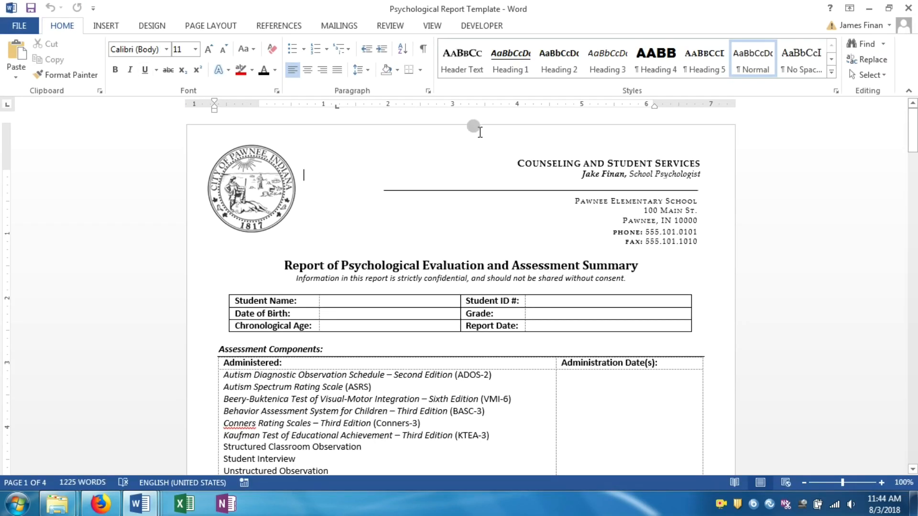
Replace the word "Report" at the start of the template's title with "Hello!" and save the template
left_click_drag(284, 267, 323, 262)
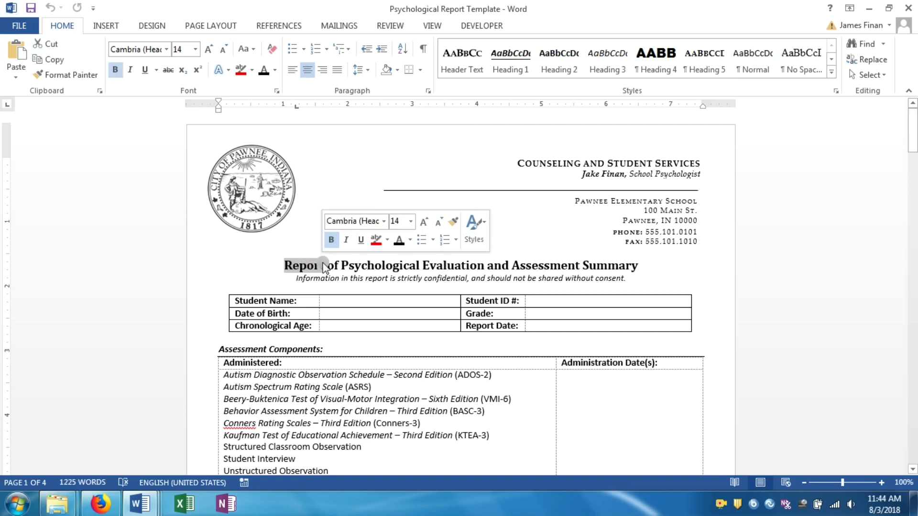
type("Hello!")
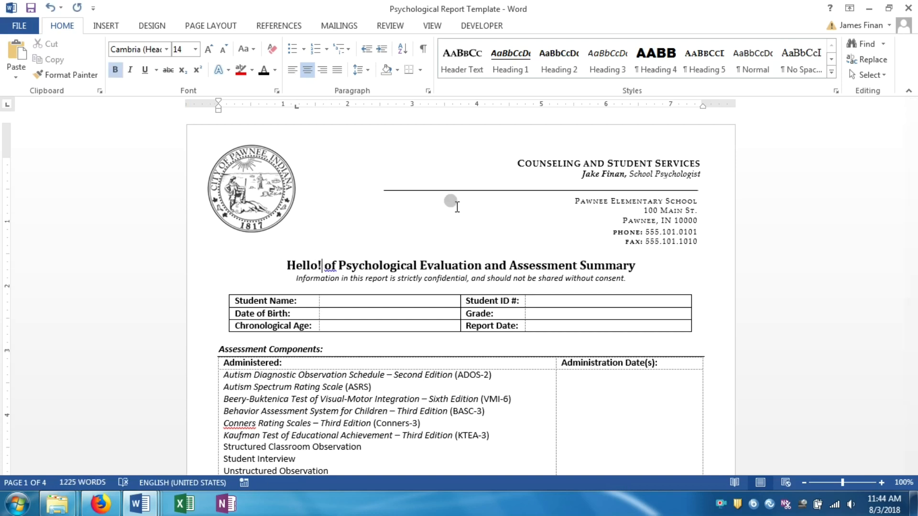
left_click(29, 8)
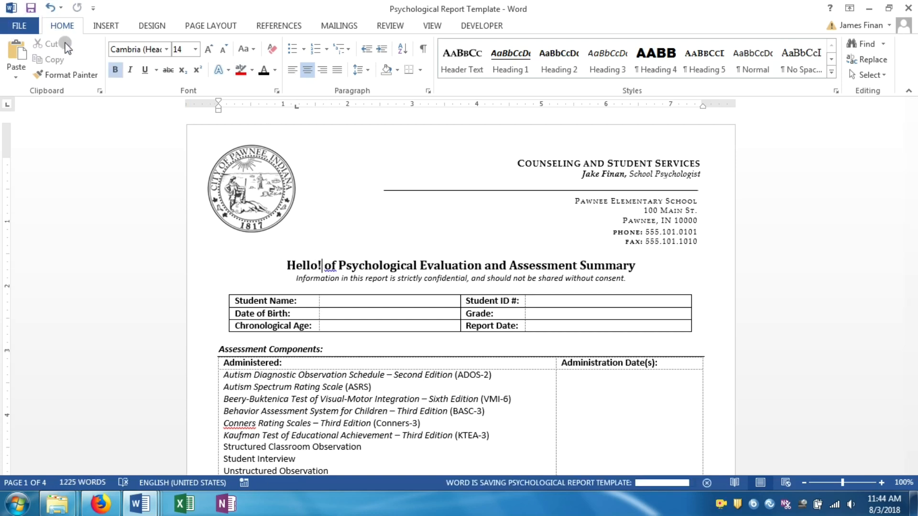
Close the template, the Sample Old Report and the untitled report
left_click(909, 7)
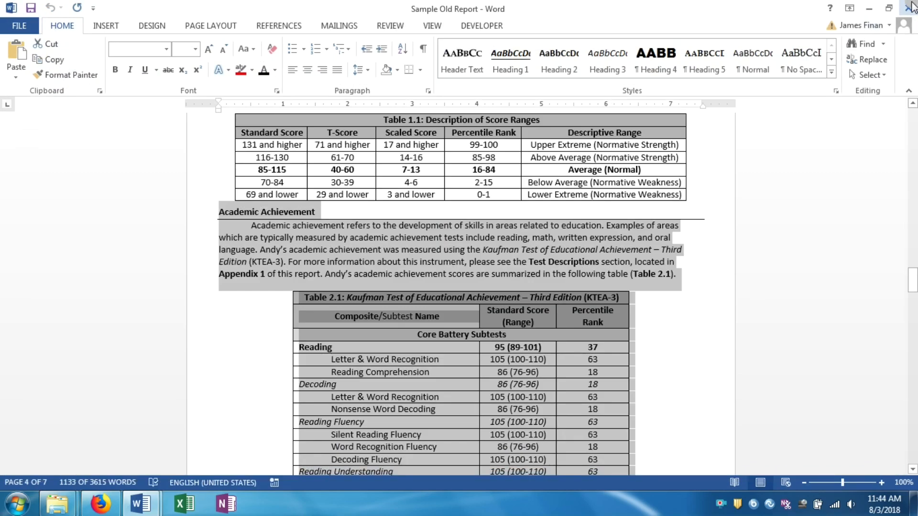
left_click(910, 7)
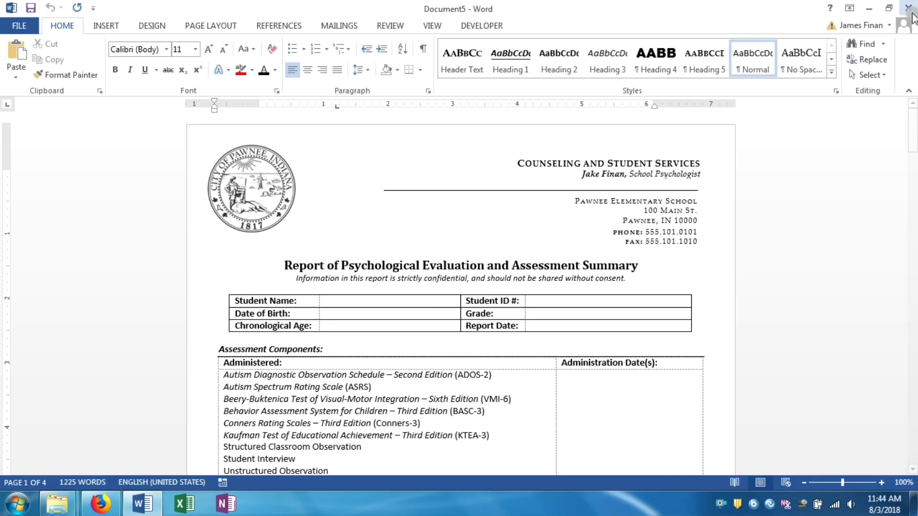
left_click(908, 8)
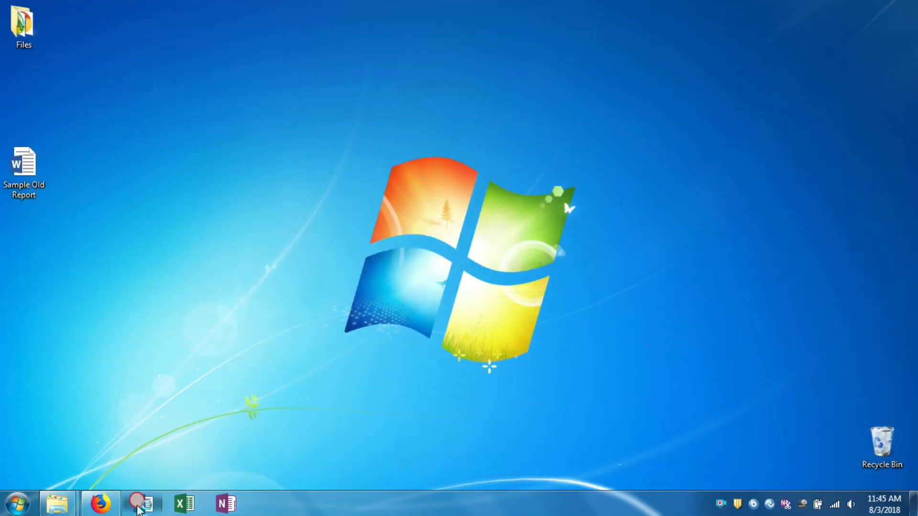
Restart Word with a new document from the Psychological Report Template and replace "Hello!" in its title with "Report"
left_click(142, 503)
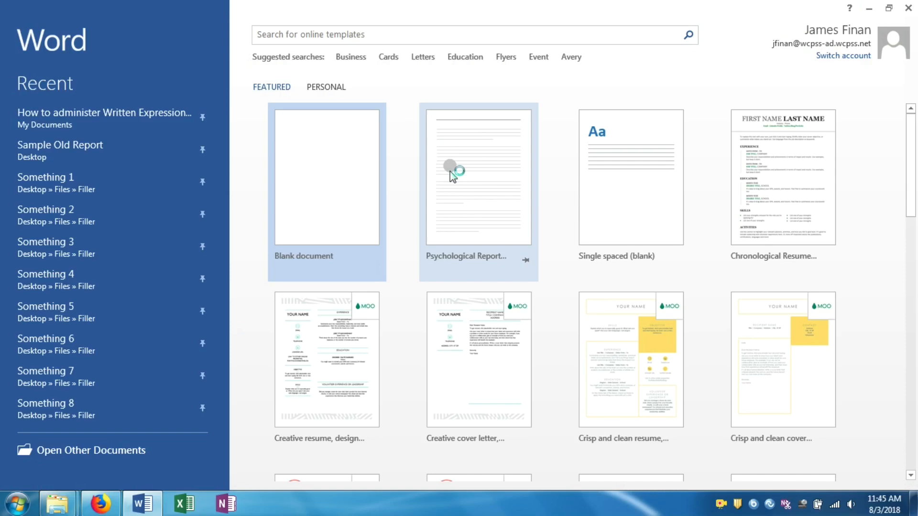
left_click(450, 173)
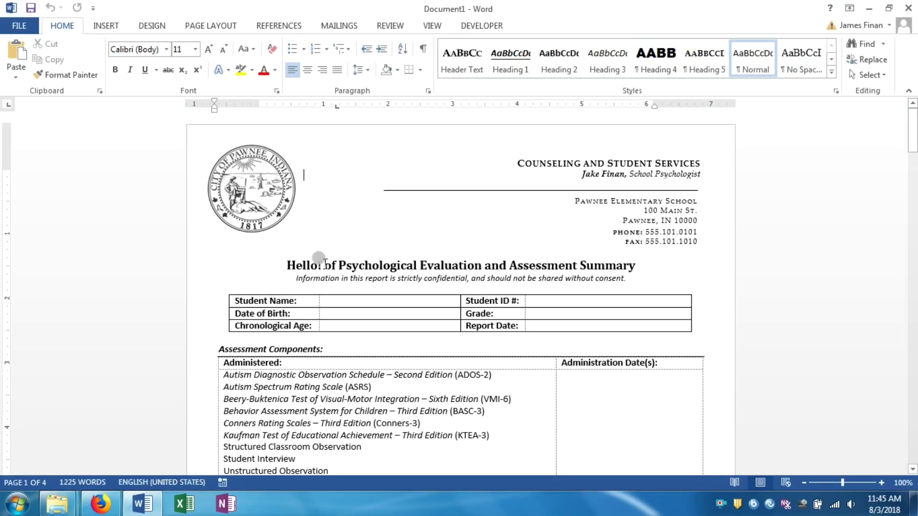
left_click_drag(281, 264, 311, 255)
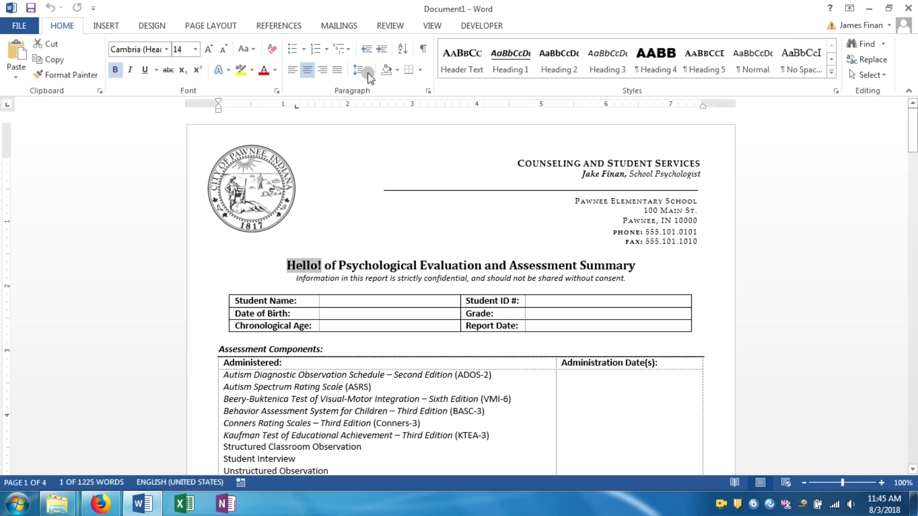
type("Ps")
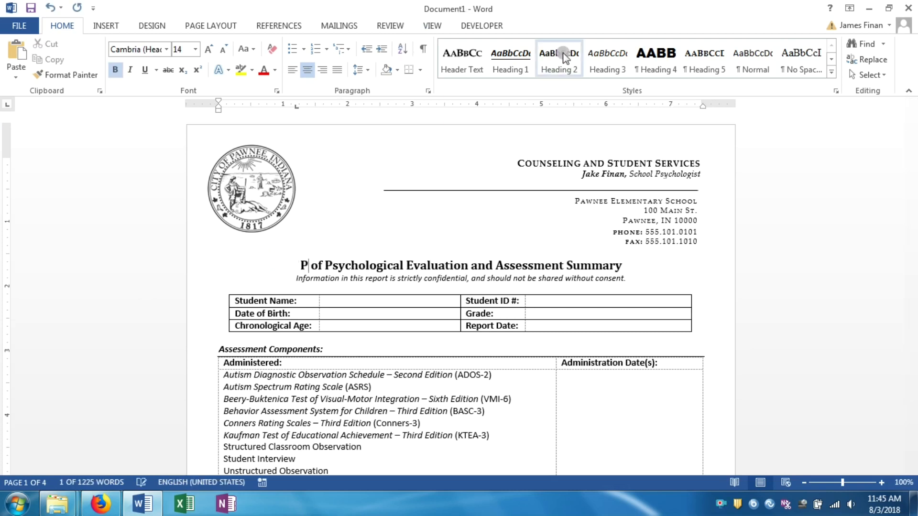
key("BackSpace")
key("BackSpace")
type("Report")
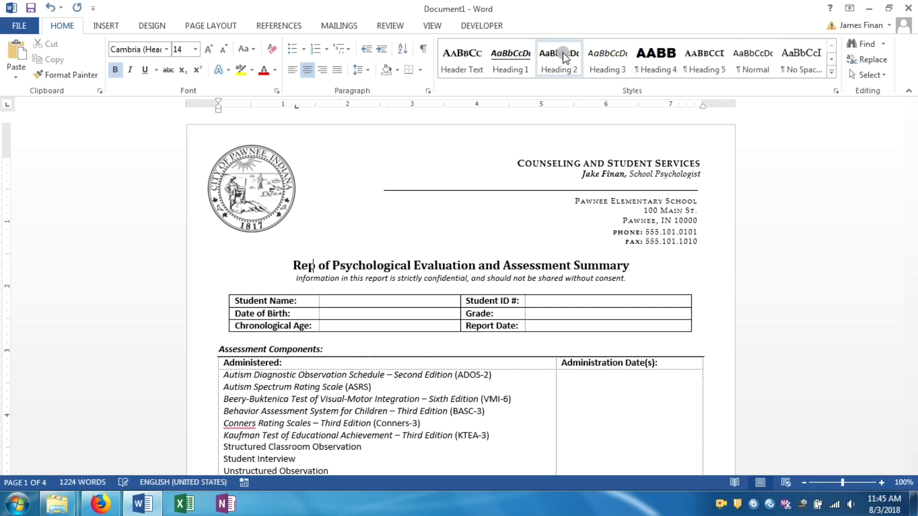
Save the new report to the Desktop as a Word document named "File!" and close it
left_click(28, 8)
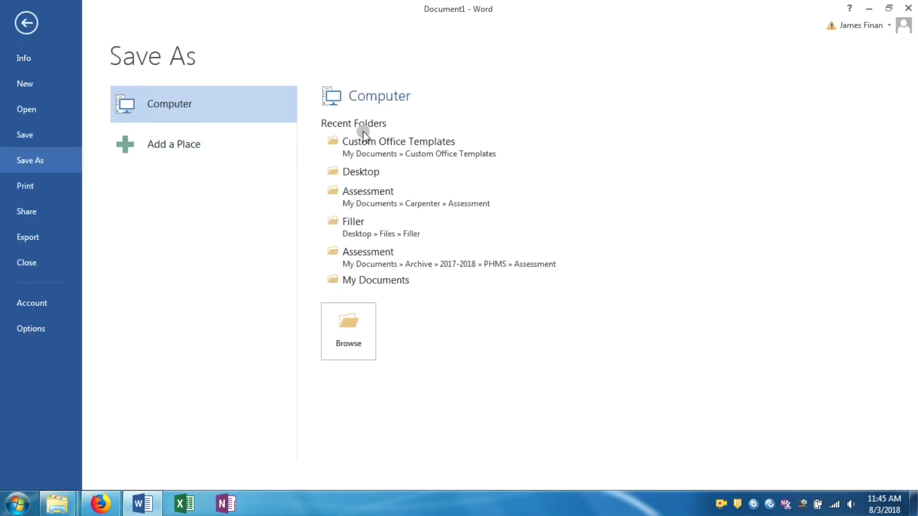
left_click(388, 171)
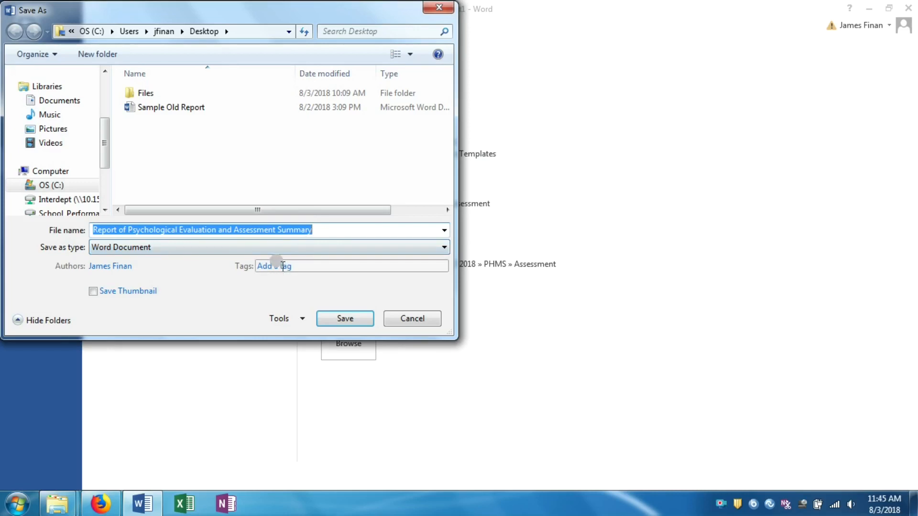
type("File")
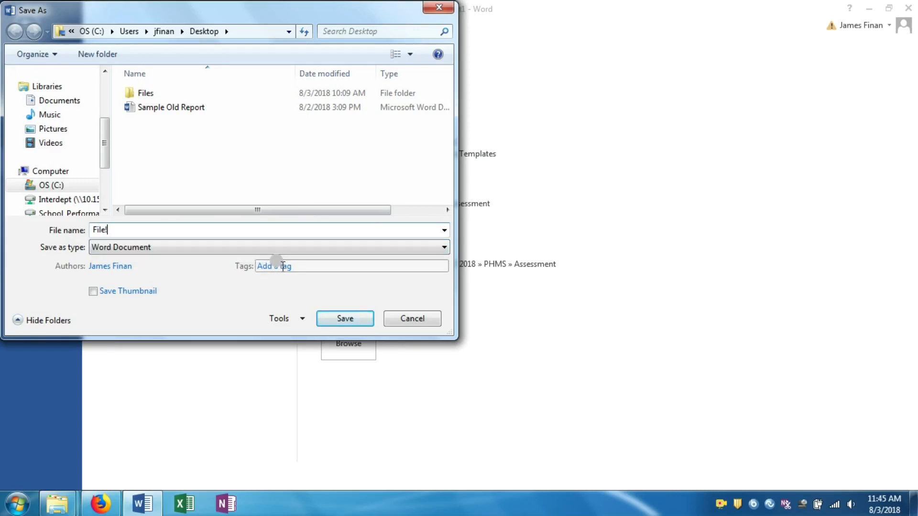
type("!")
left_click(350, 322)
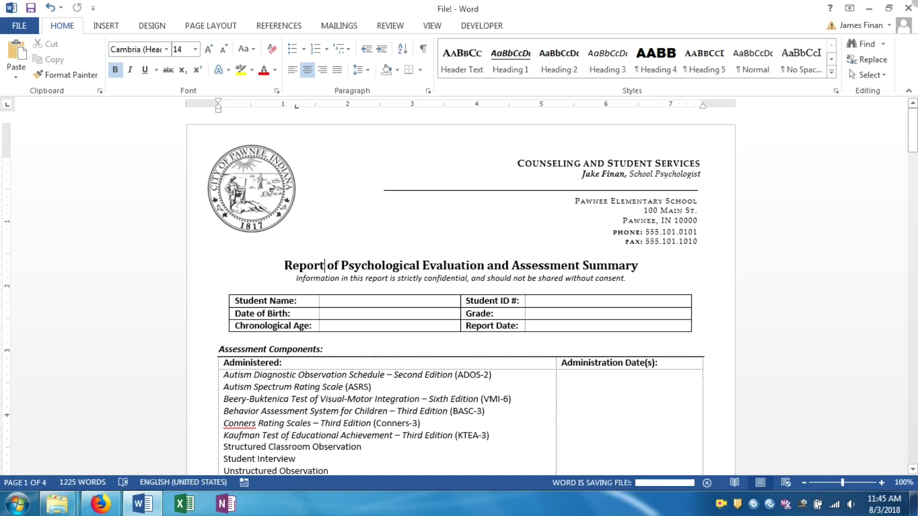
left_click(908, 8)
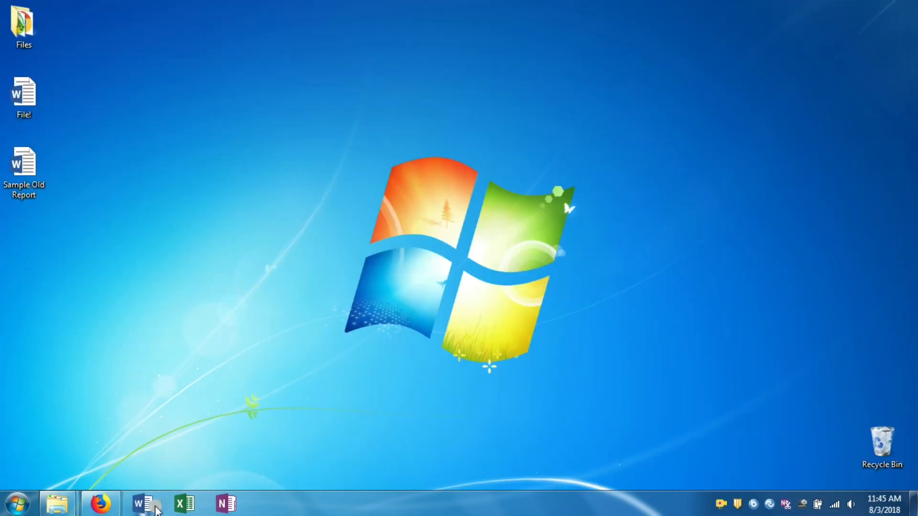
Restart Word with another new document based on the Psychological Report Template
left_click(156, 510)
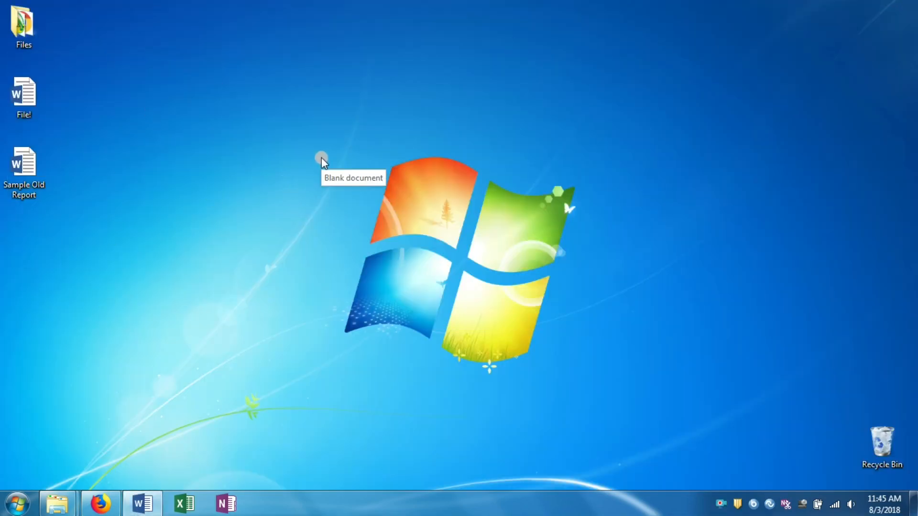
left_click(128, 505)
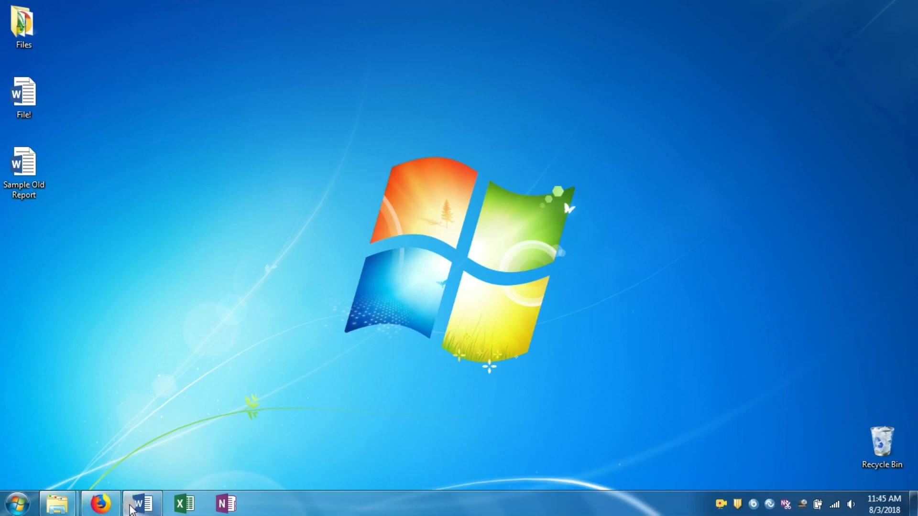
left_click(134, 511)
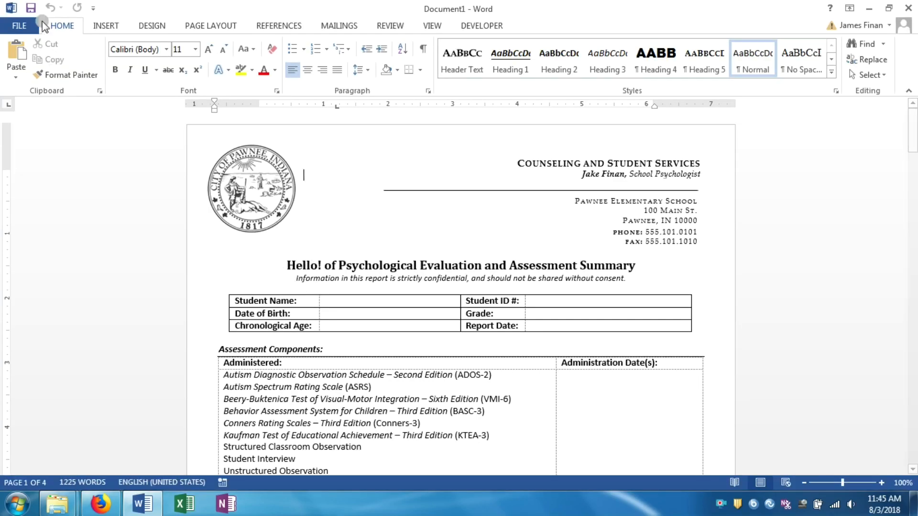
Open the Psychological Report Template file itself from the Custom Office Templates folder
left_click(27, 25)
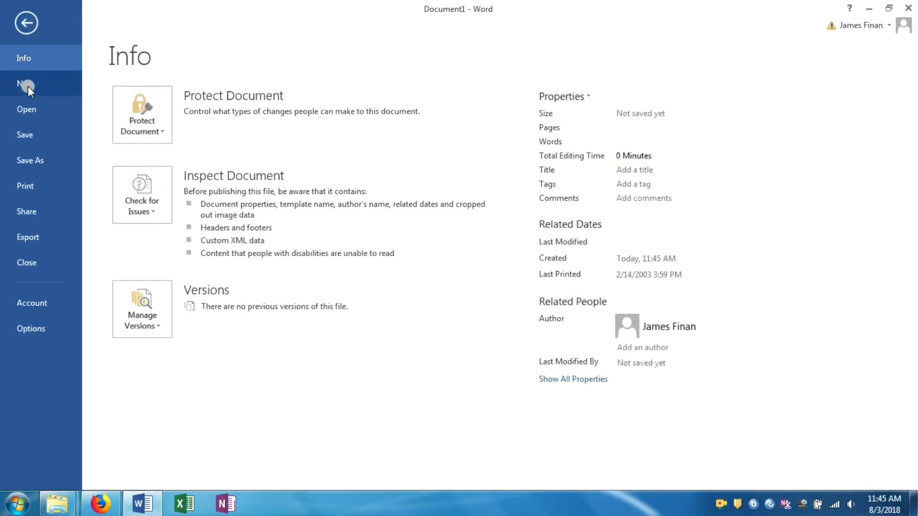
left_click(31, 107)
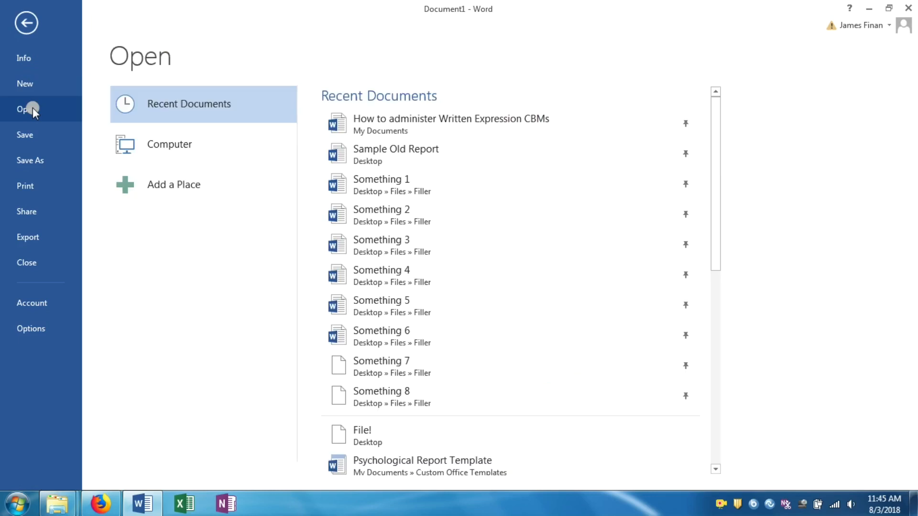
left_click(210, 136)
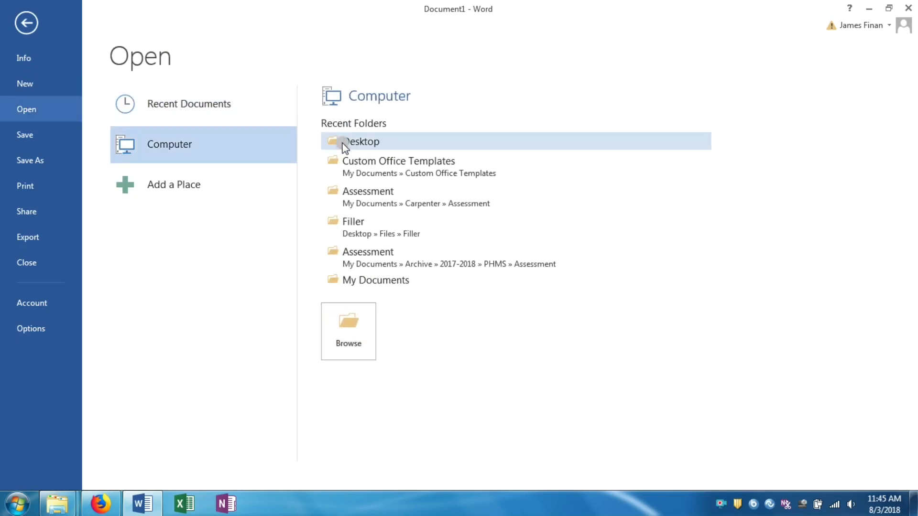
left_click(394, 166)
left_click(239, 130)
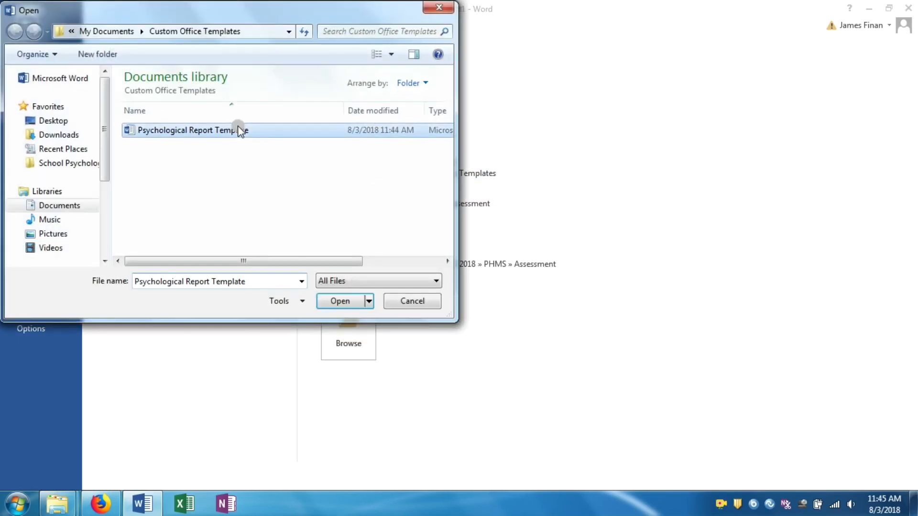
left_click(359, 301)
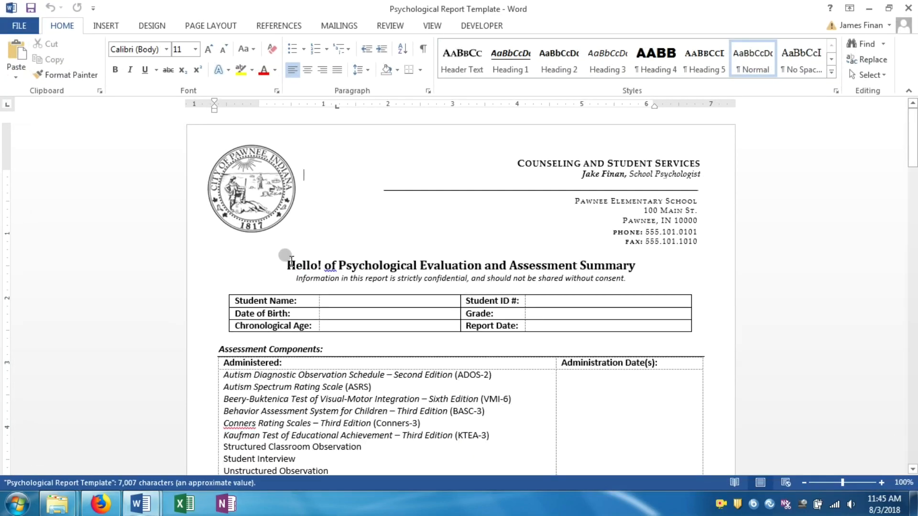
Replace "Hello!" at the start of the template's title with "Report" and save the template
left_click_drag(435, 10, 412, 1)
left_click(293, 262)
left_click_drag(292, 261, 321, 262)
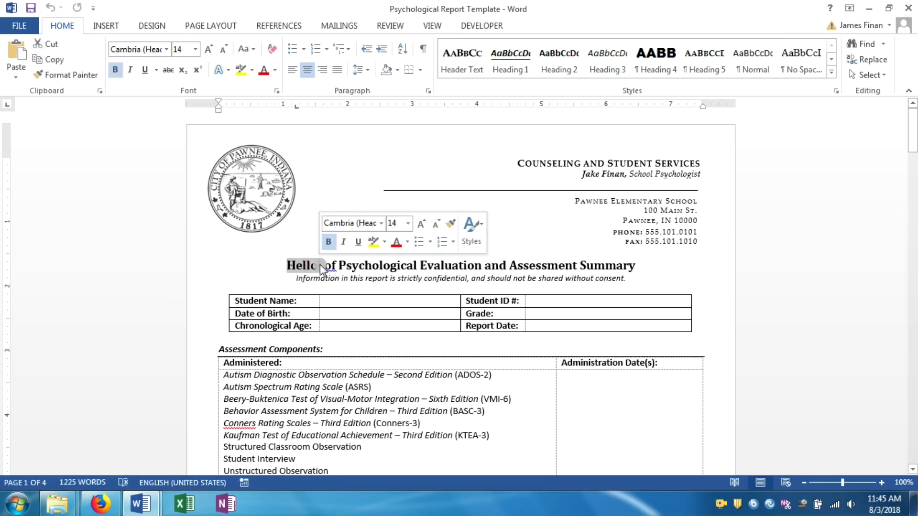
type("Reprot")
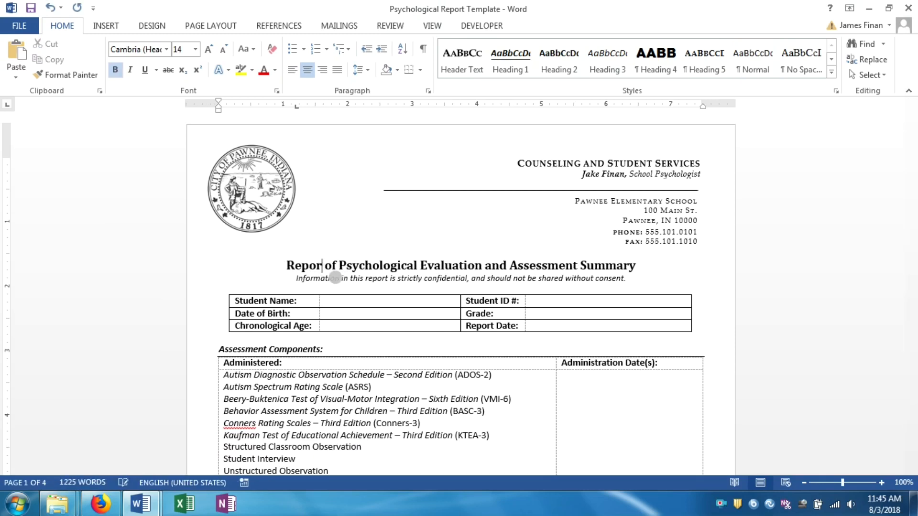
left_click(30, 8)
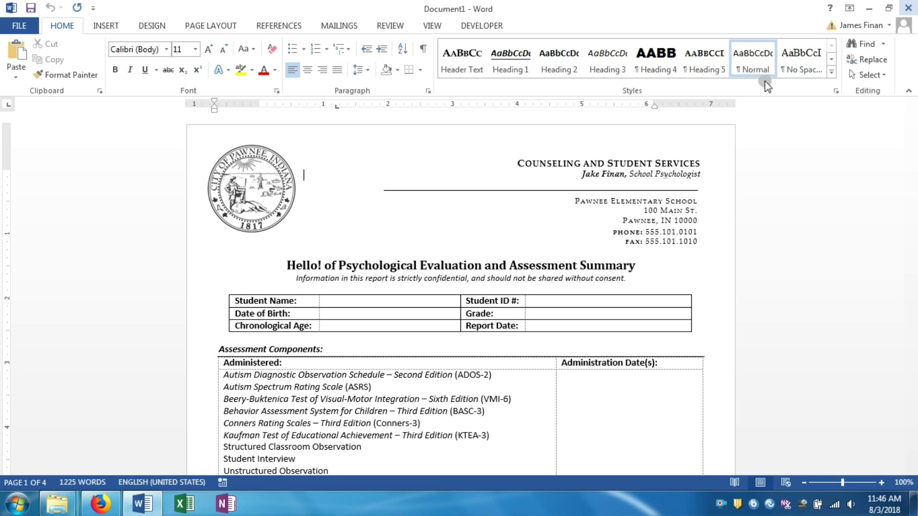
Look through the untitled report's sections, placeholders, signature block and page footers
scroll(258, 401, "down", 15)
scroll(277, 380, "down", 7)
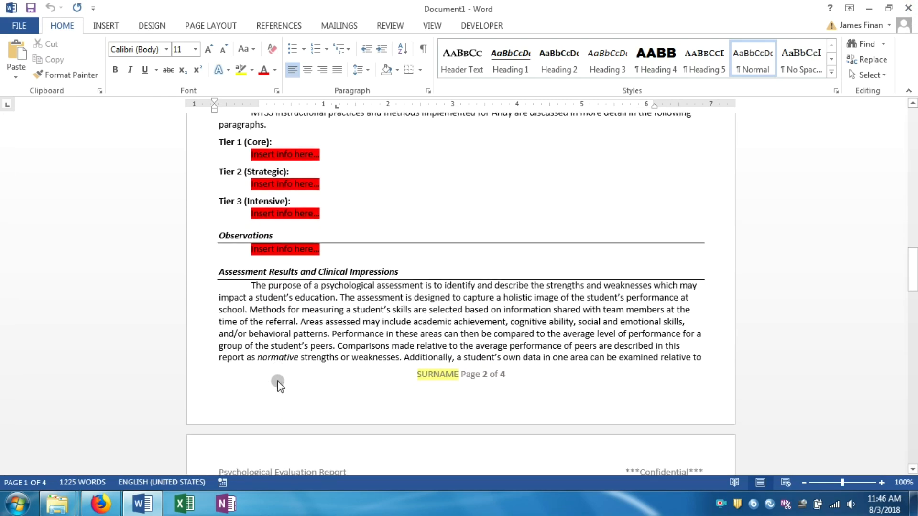
scroll(404, 299, "down", 7)
scroll(446, 218, "up", 3)
scroll(446, 217, "down", 12)
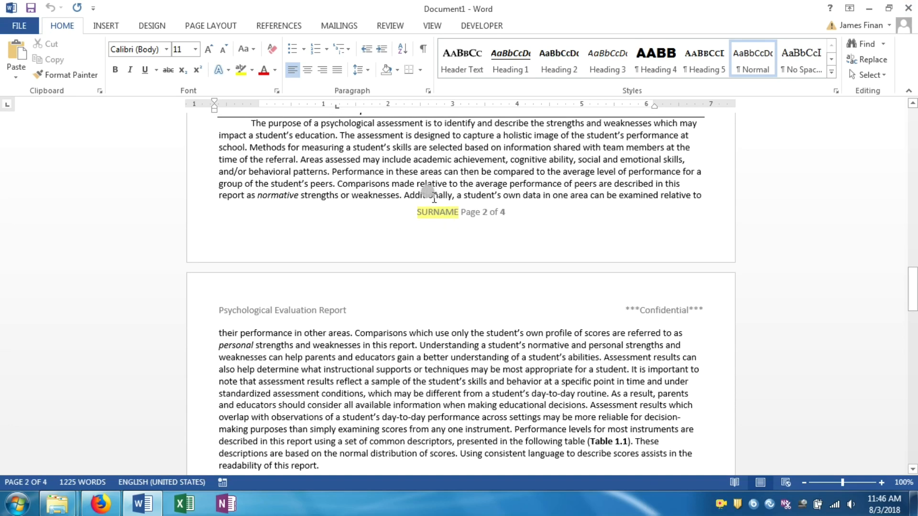
scroll(420, 234, "up", 4)
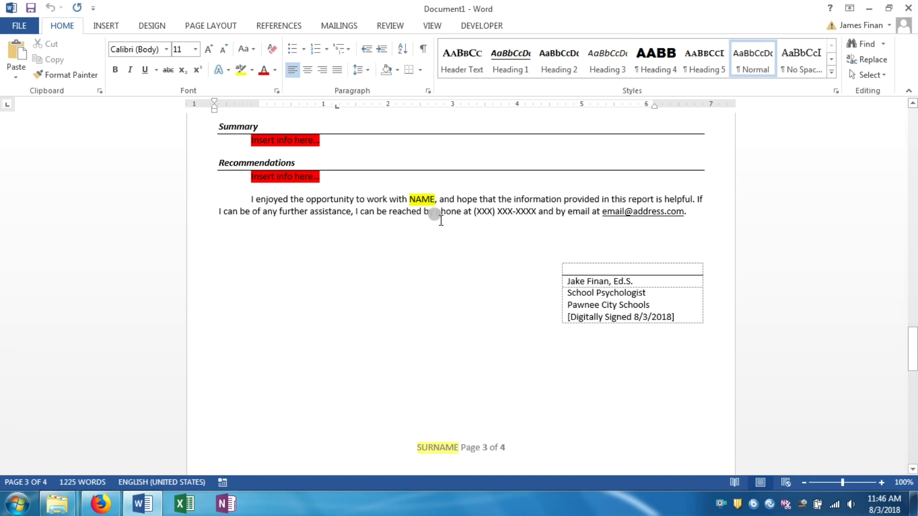
scroll(440, 217, "up", 15)
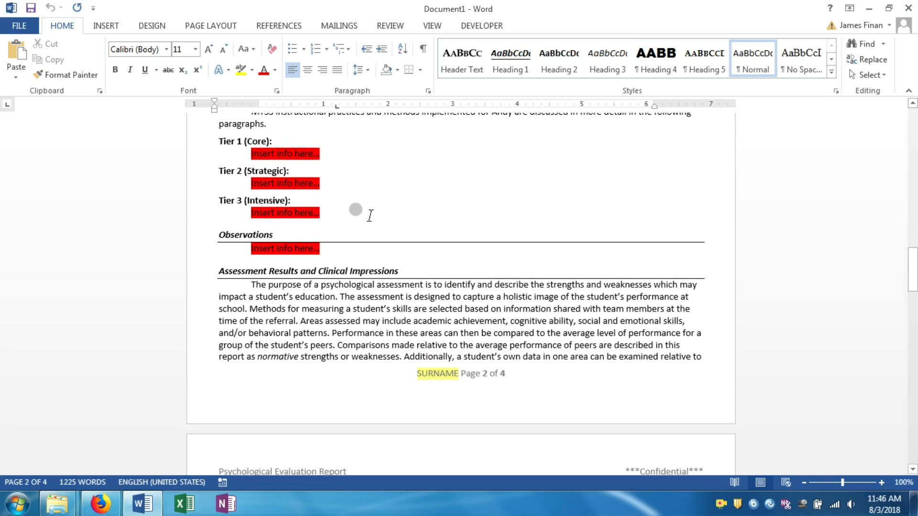